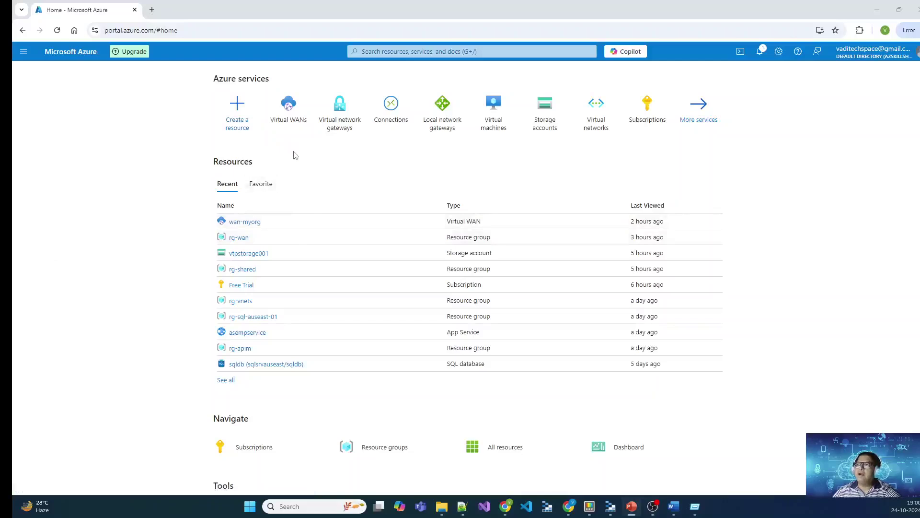
Step: Search the Marketplace for 'Virtual Network' and start creating a virtual network
click(245, 124)
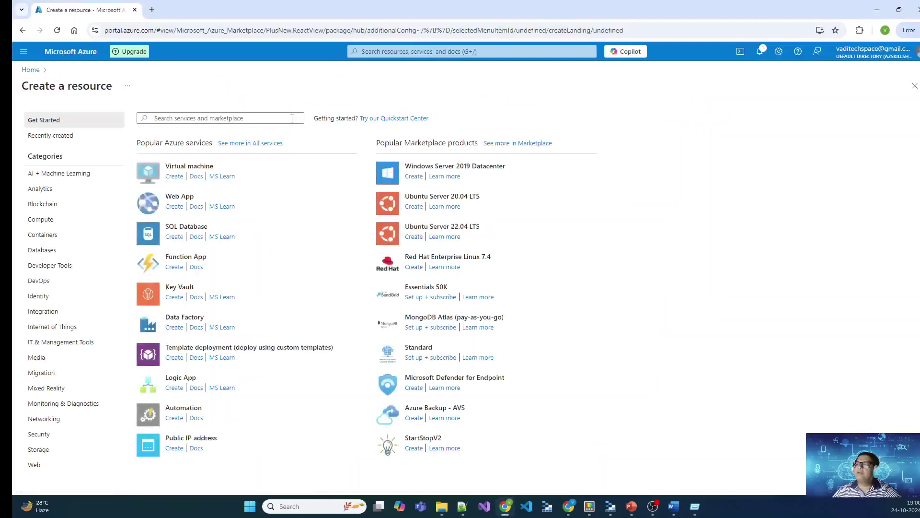
text(Virtual Network)
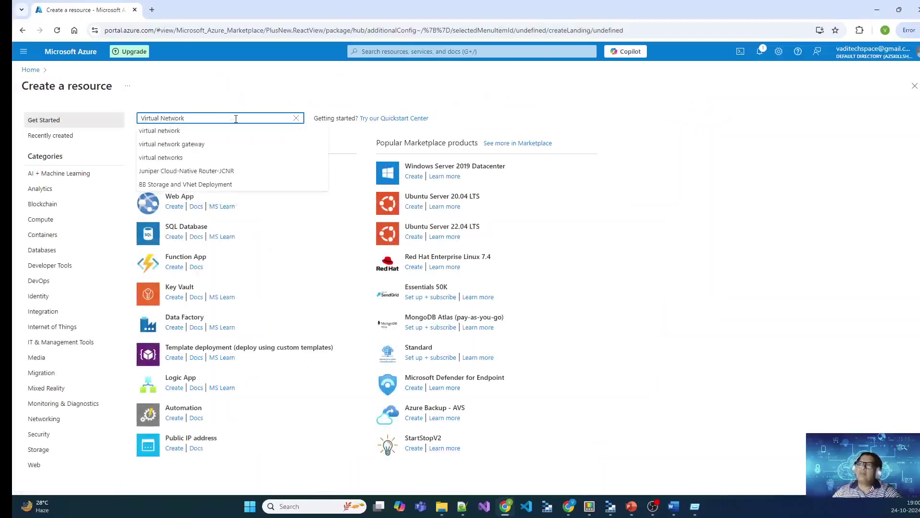
click(197, 131)
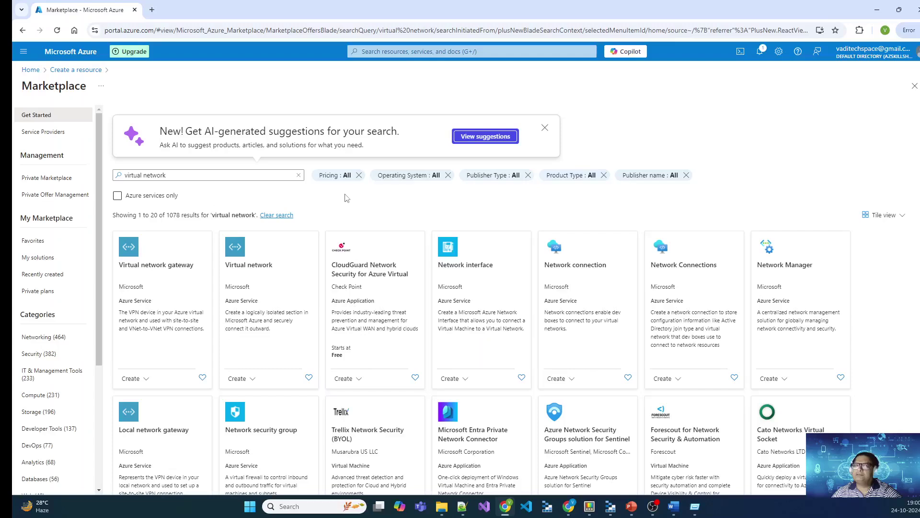
click(237, 378)
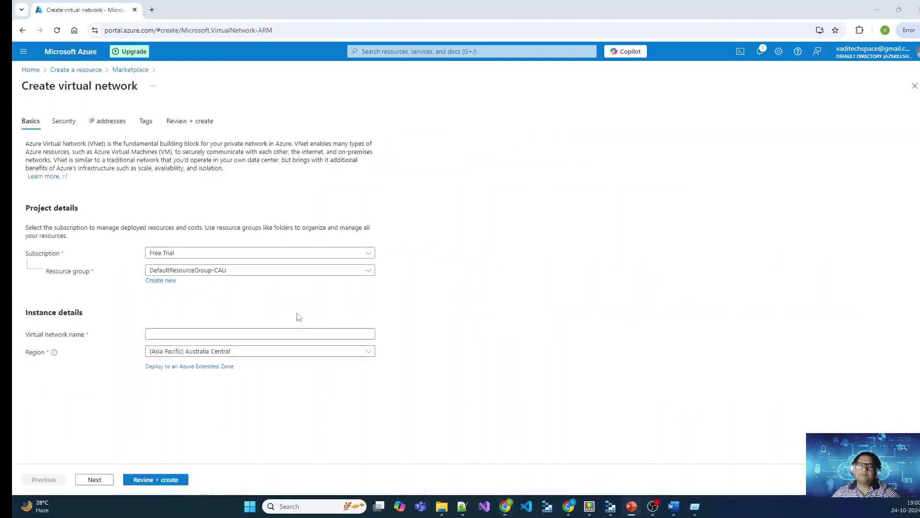
Step: Create new resource group rg-onpremise and name the virtual network OnPremVNet
click(169, 282)
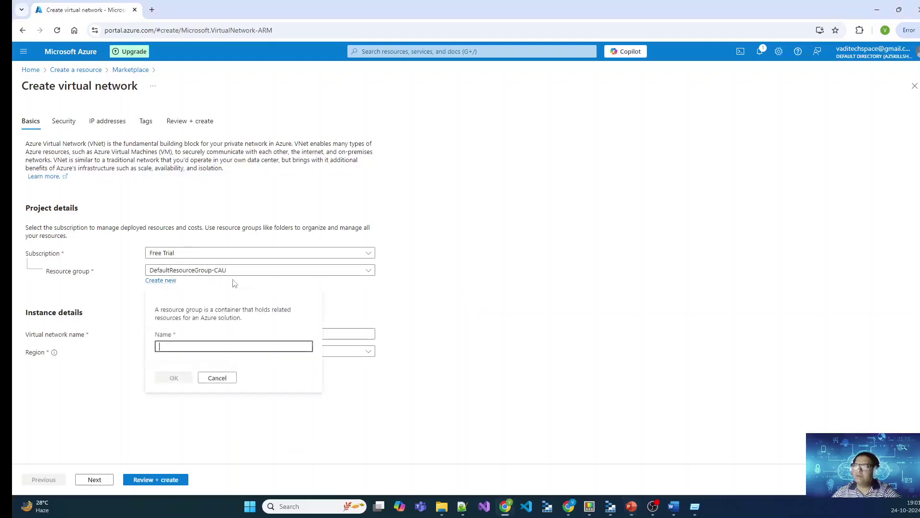
text(rg-onpremise)
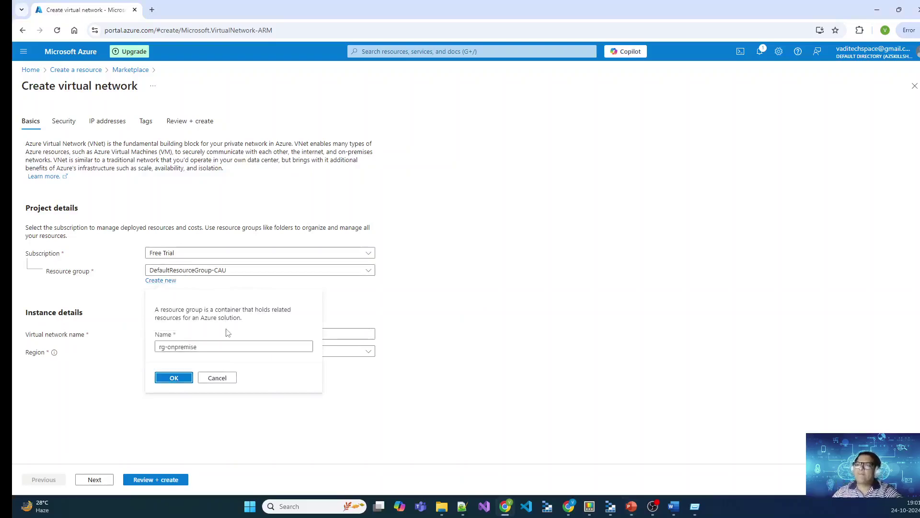
click(169, 379)
click(245, 333)
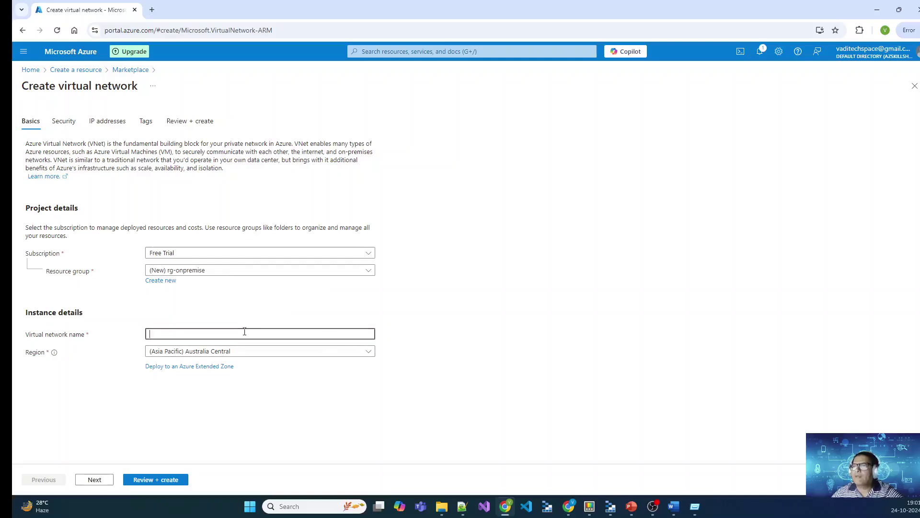
text(OnPremVNet)
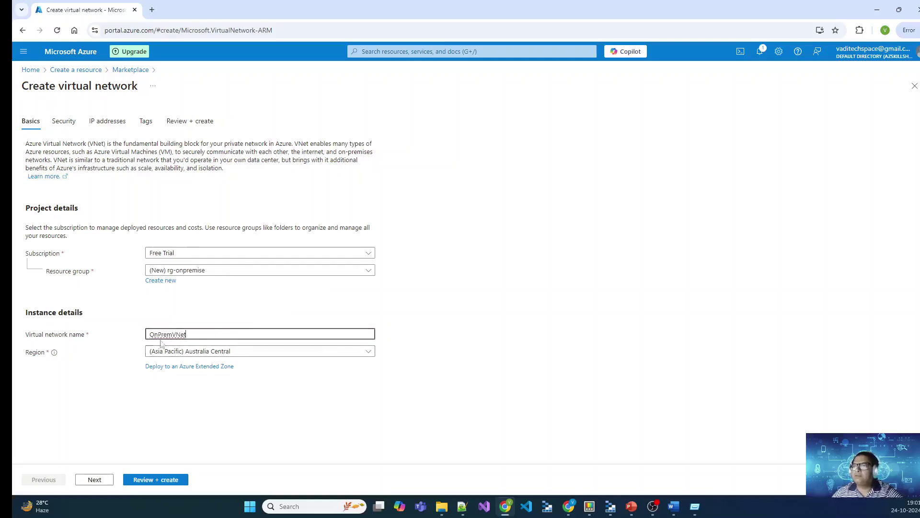
key(Tab)
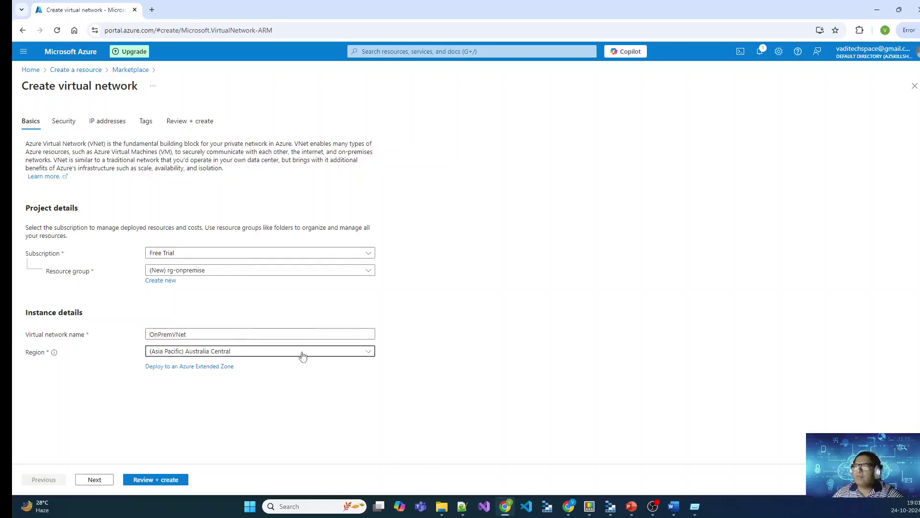
Step: Set the region to UK South and continue to the Security settings
click(302, 353)
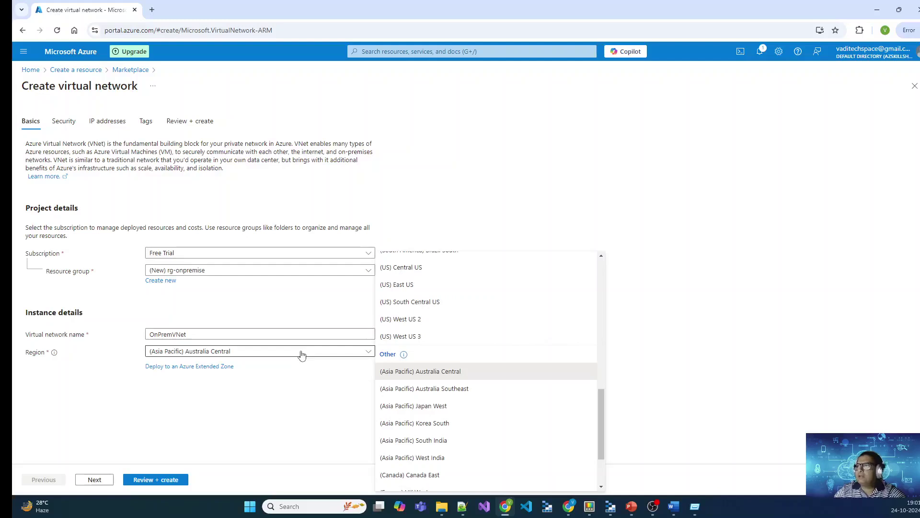
scroll(544, 312, up, 10)
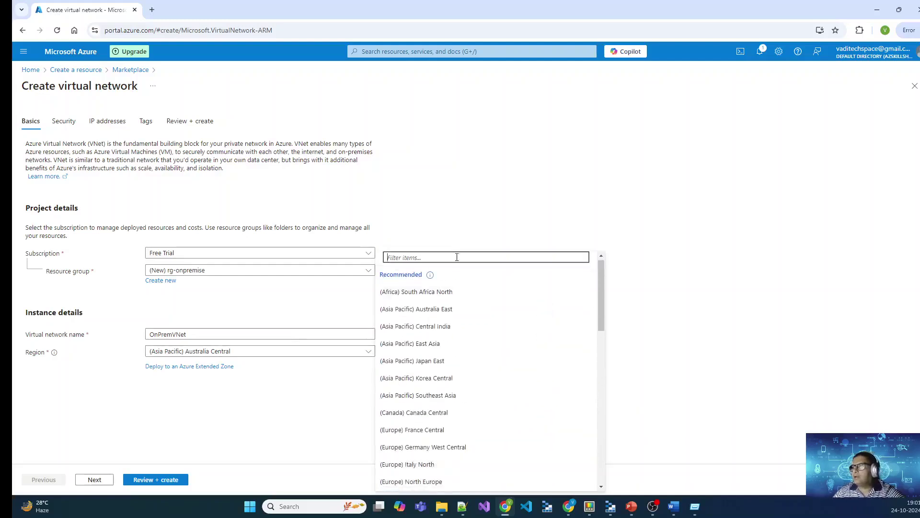
text(ul)
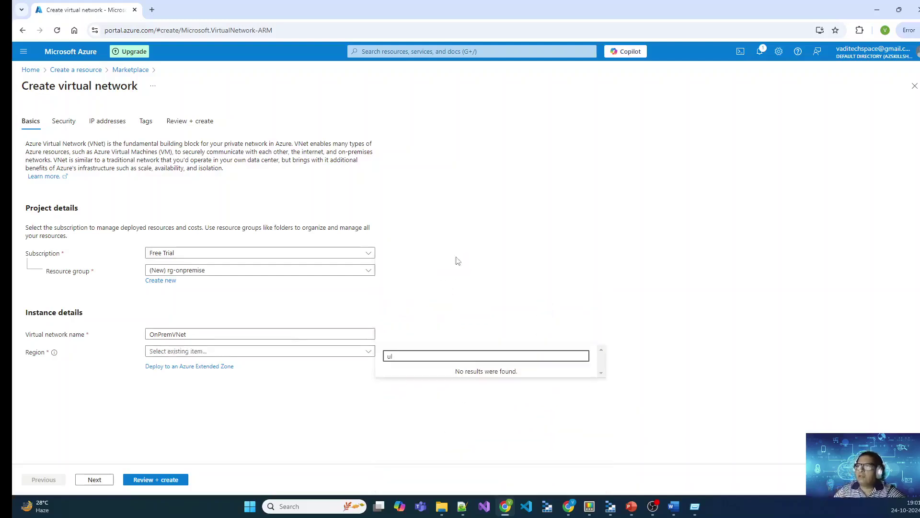
key(BackSpace)
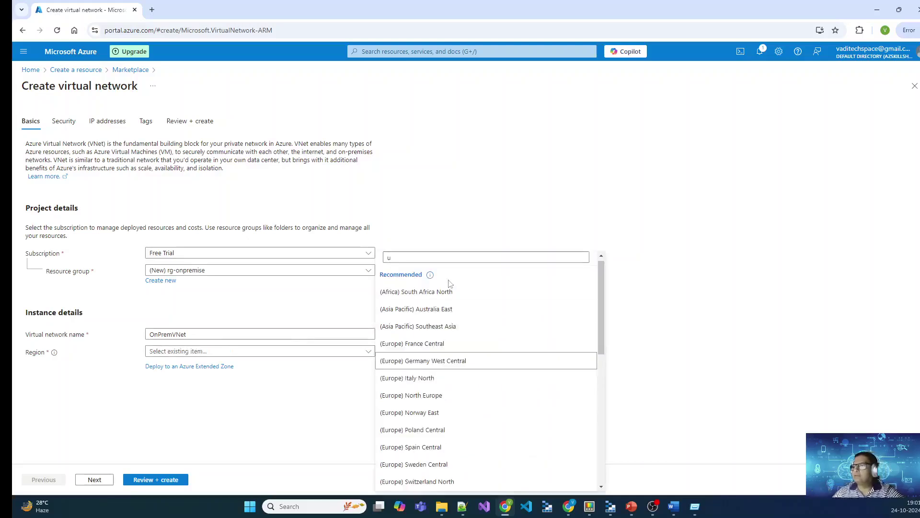
click(415, 261)
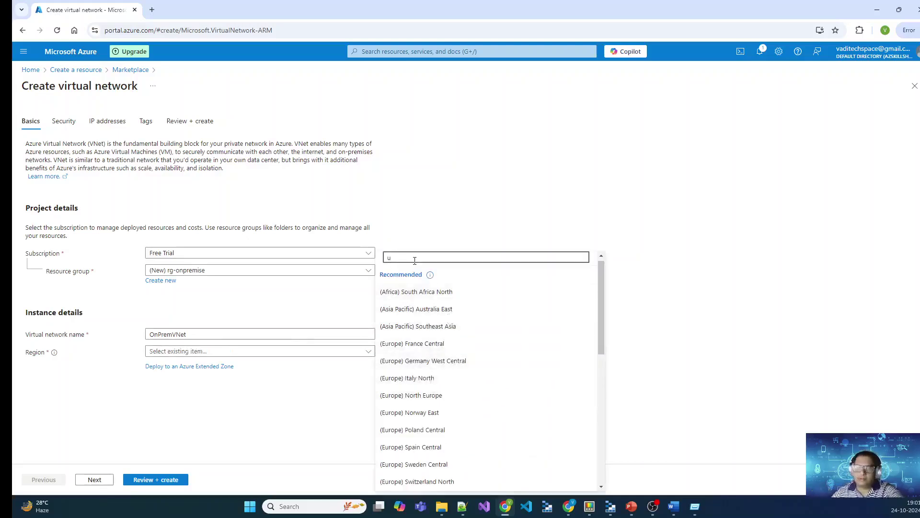
text(k)
click(418, 394)
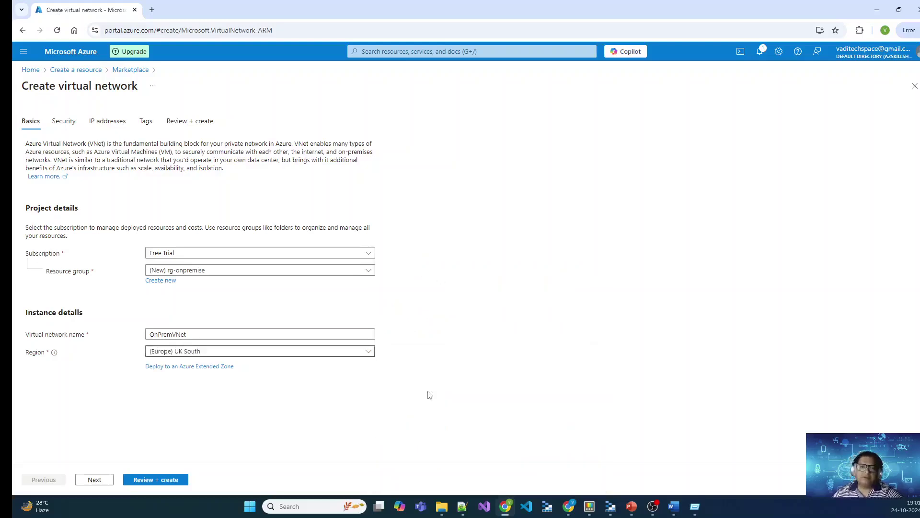
click(100, 479)
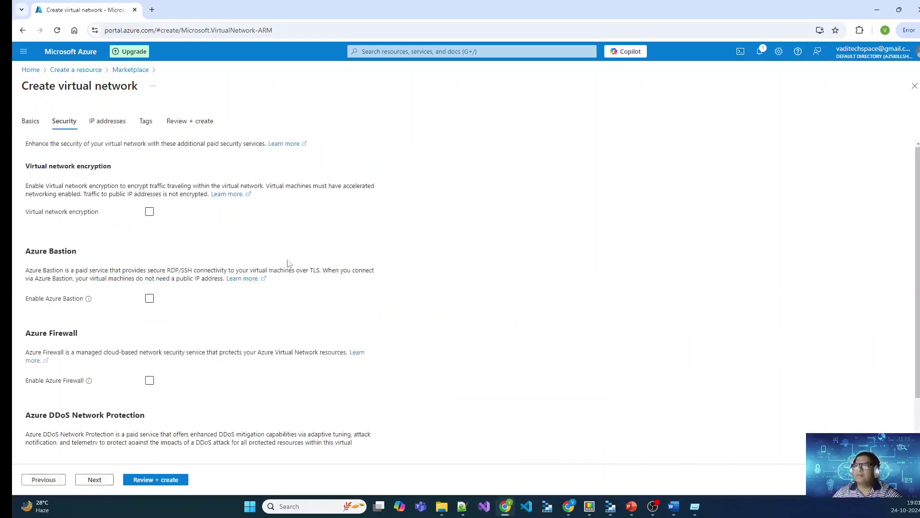
Step: Change the address space to 192.168.0.0/16 and proceed through Tags to Review + create
scroll(218, 217, down, 1)
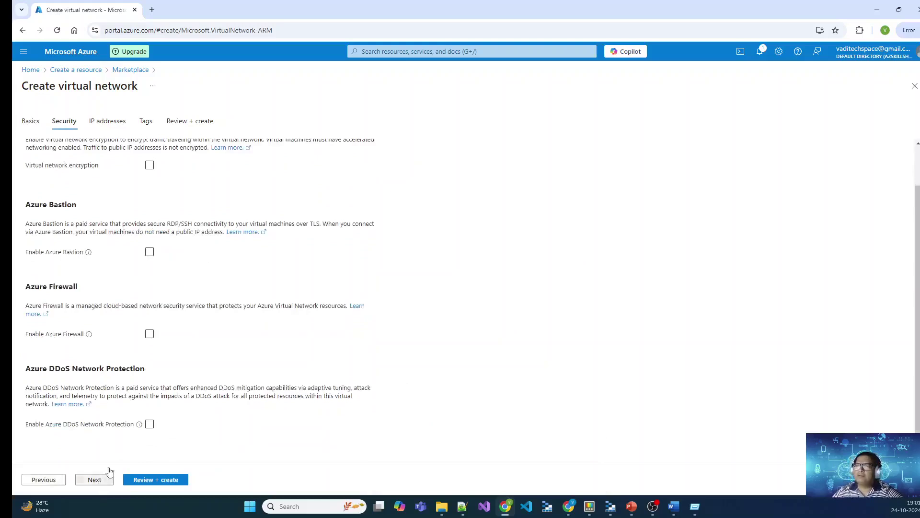
click(94, 479)
triple_click(85, 274)
text(192.169)
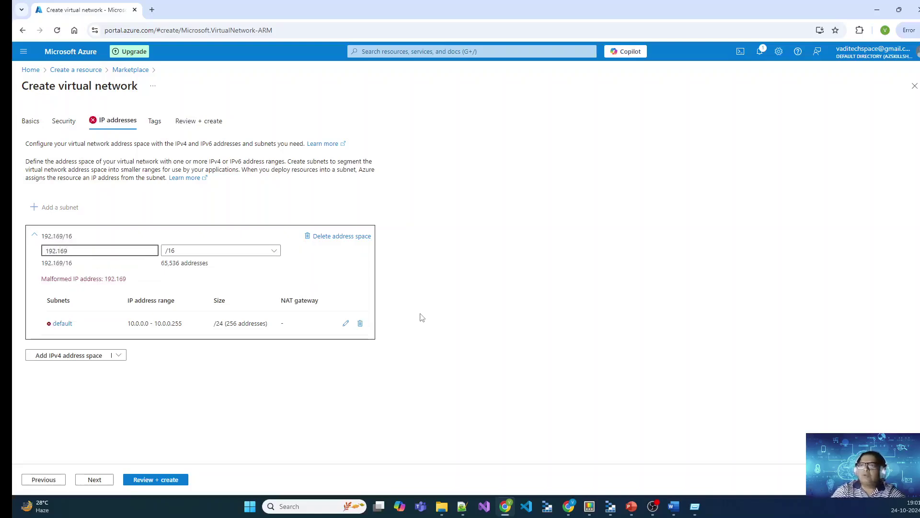
key(BackSpace)
text(8.0.0/1)
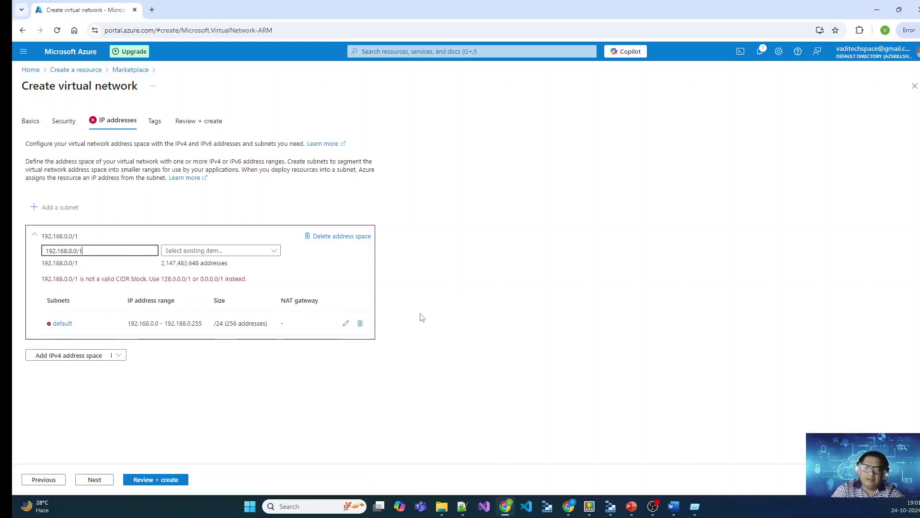
key(Tab)
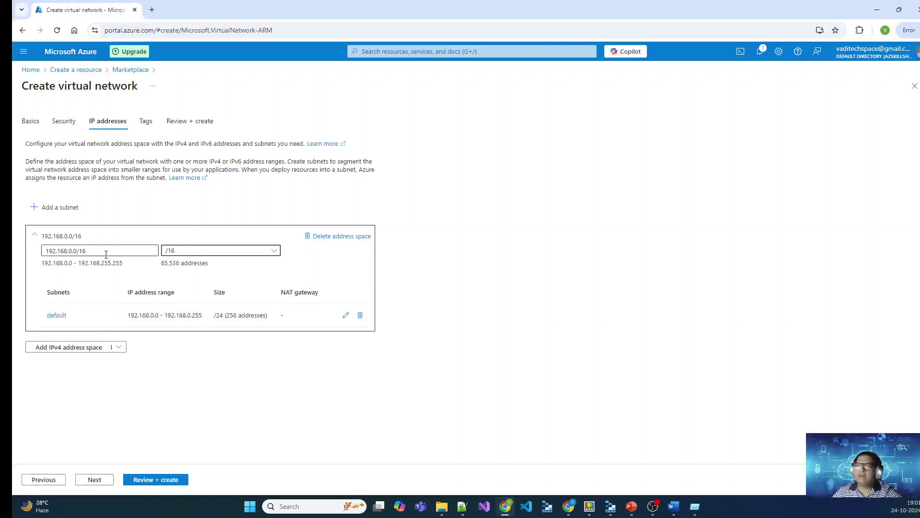
click(96, 481)
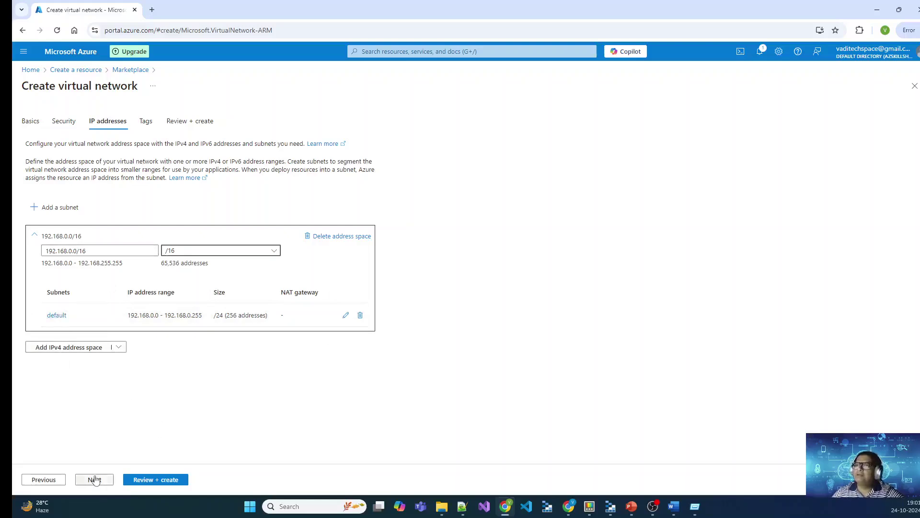
click(94, 479)
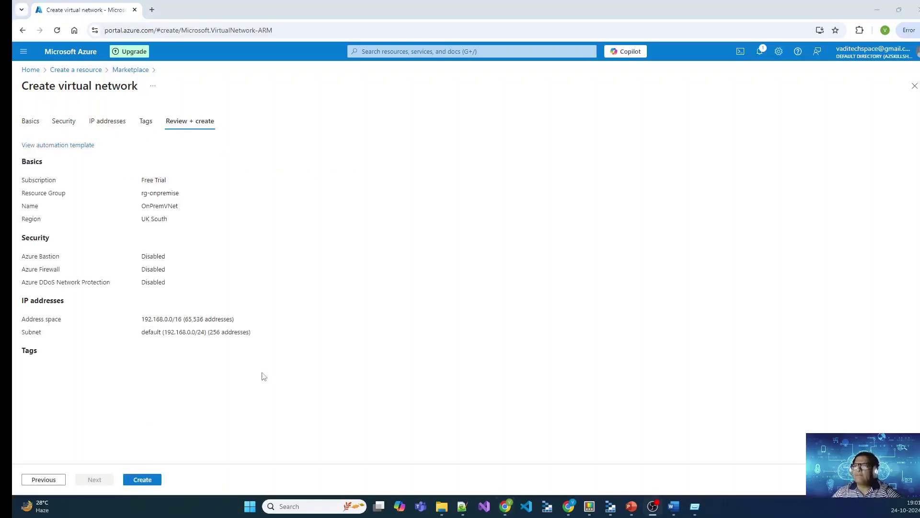
Step: Create OnPremVNet and open the deployed network from the notification
click(142, 480)
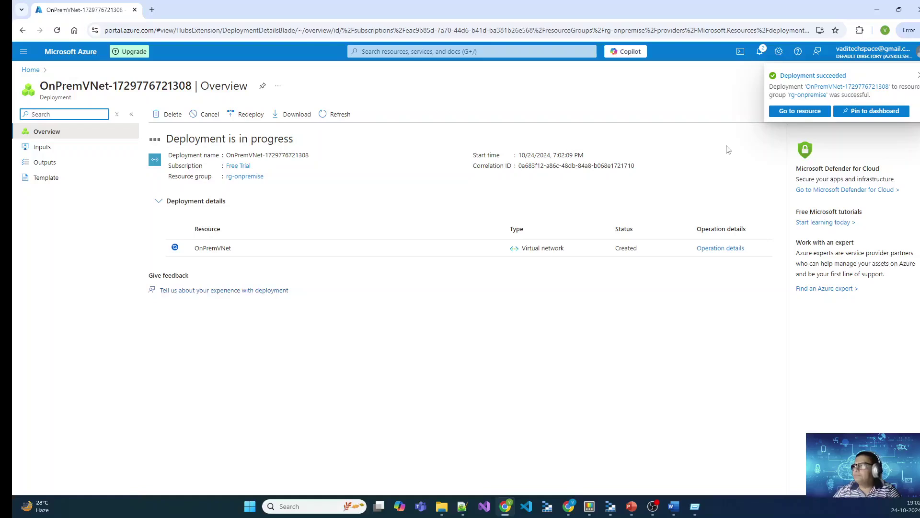
click(784, 112)
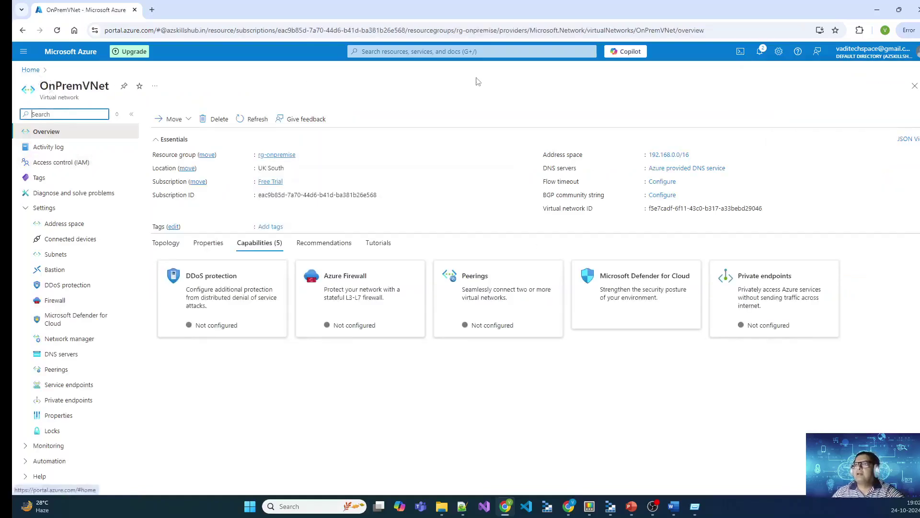
Step: Open Virtual machines through portal search and start creating a new VM
click(458, 51)
text(virtual)
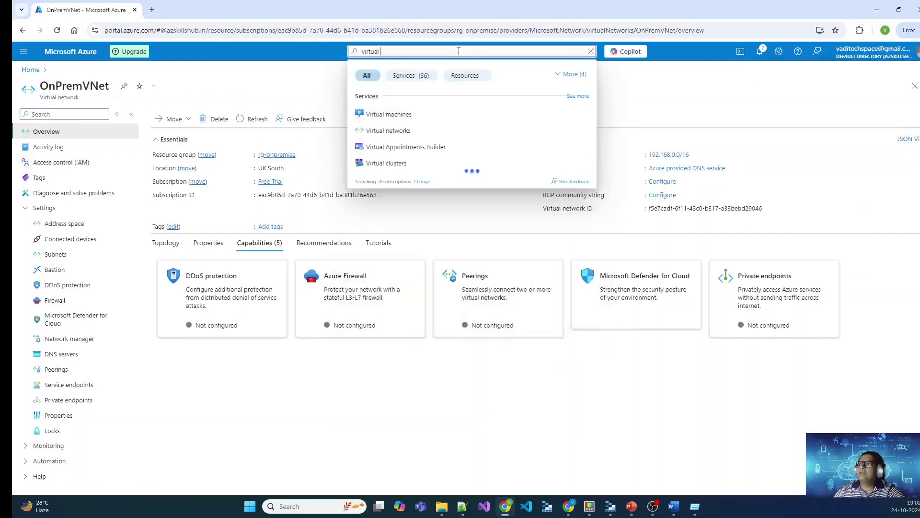
click(406, 115)
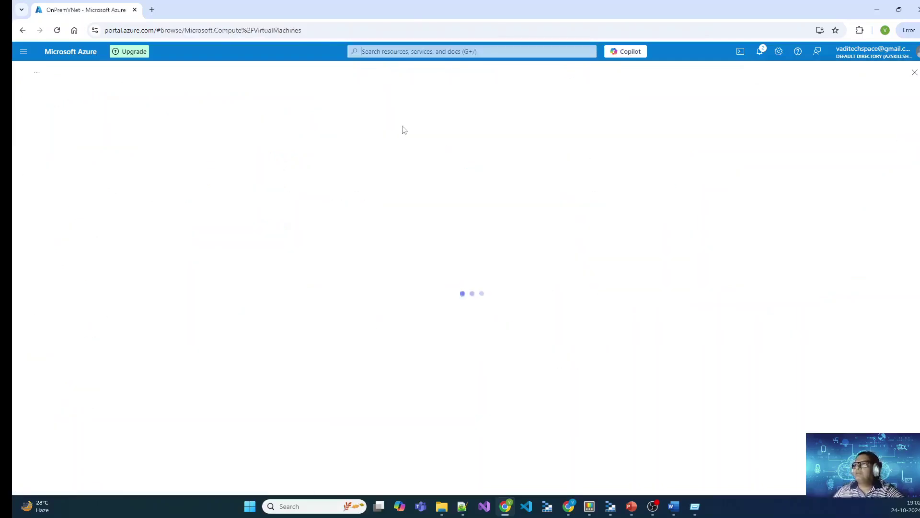
click(42, 114)
click(104, 146)
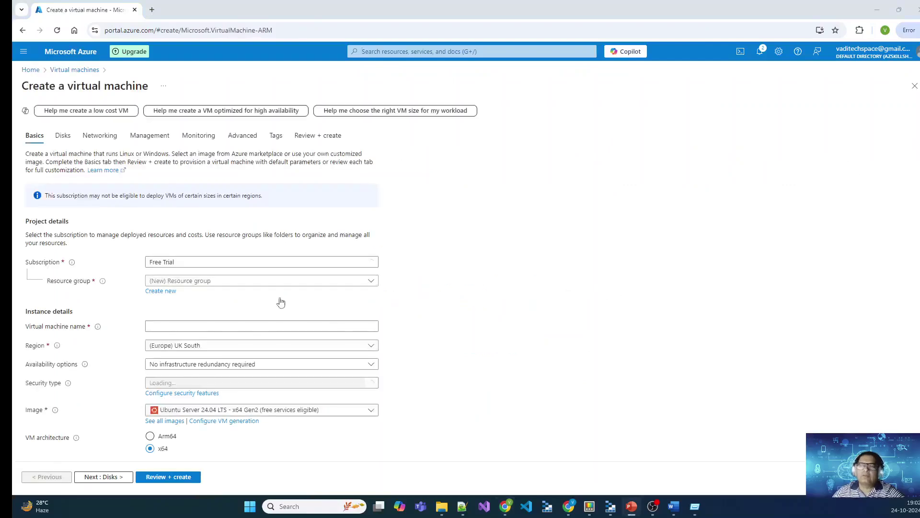
Step: Put the VM in resource group rg-onpremise and name it onpremvm01
click(213, 283)
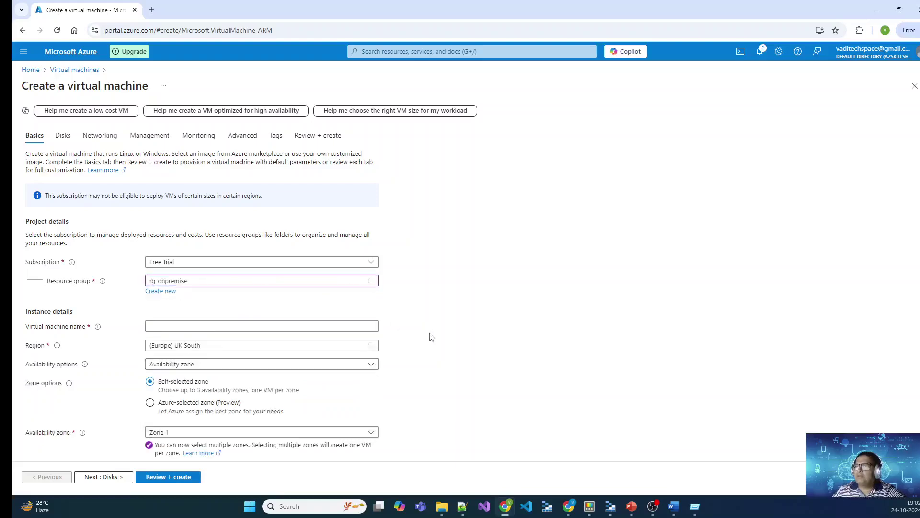
scroll(431, 336, down, 2)
click(177, 232)
click(216, 253)
key(Tab)
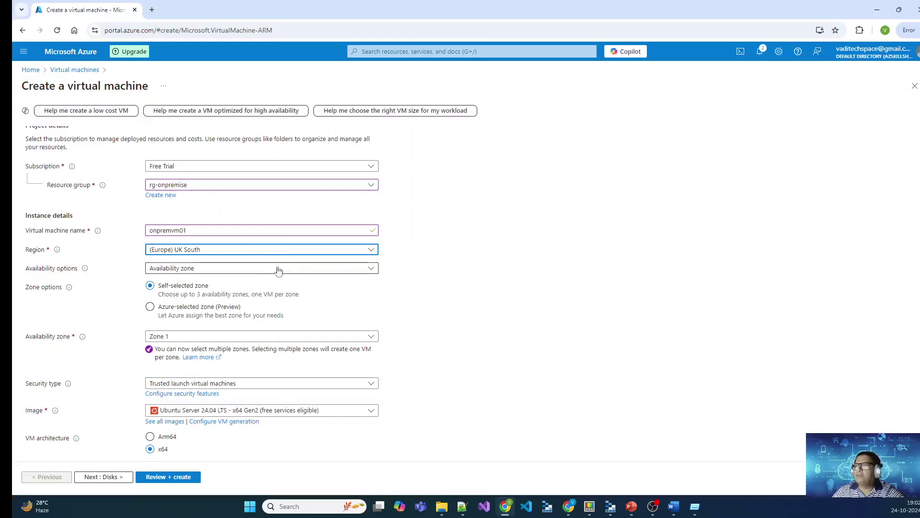
Step: Choose no infrastructure redundancy and the Windows Server 2022 Datacenter: Azure Edition Hotpatch image
click(275, 269)
click(207, 282)
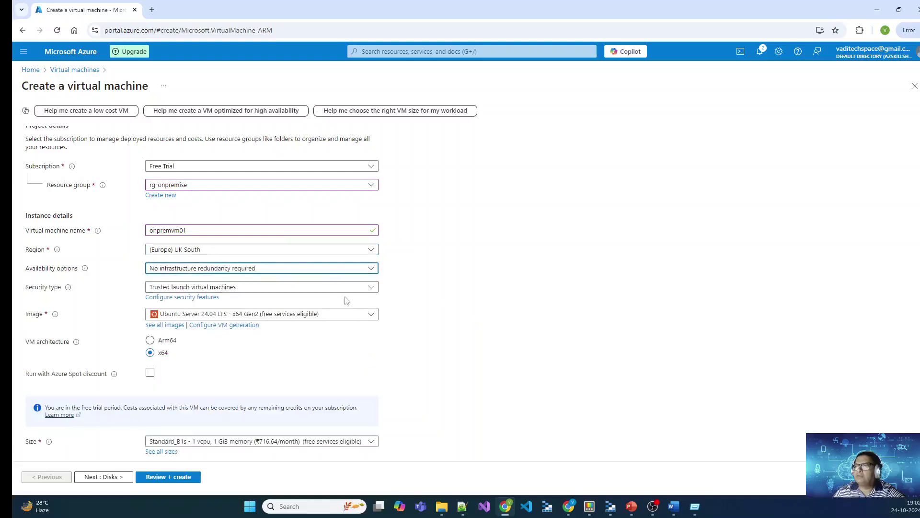
click(367, 316)
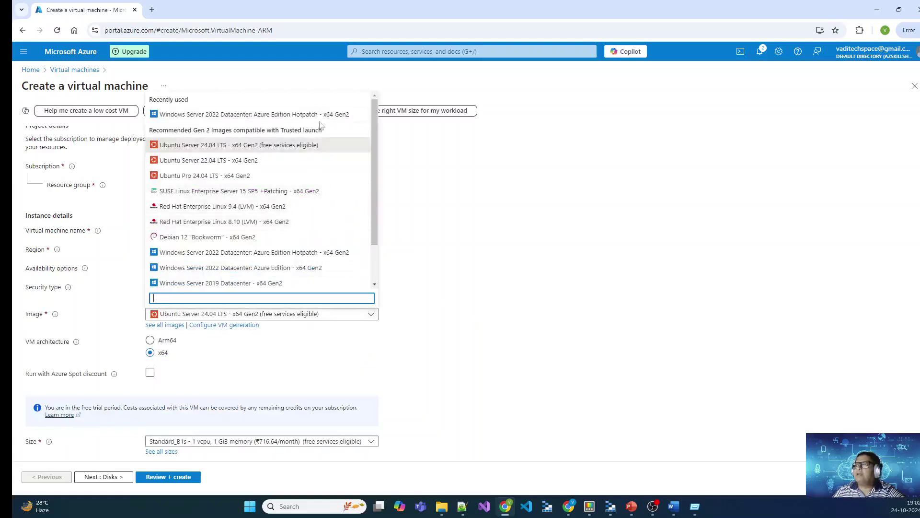
click(336, 114)
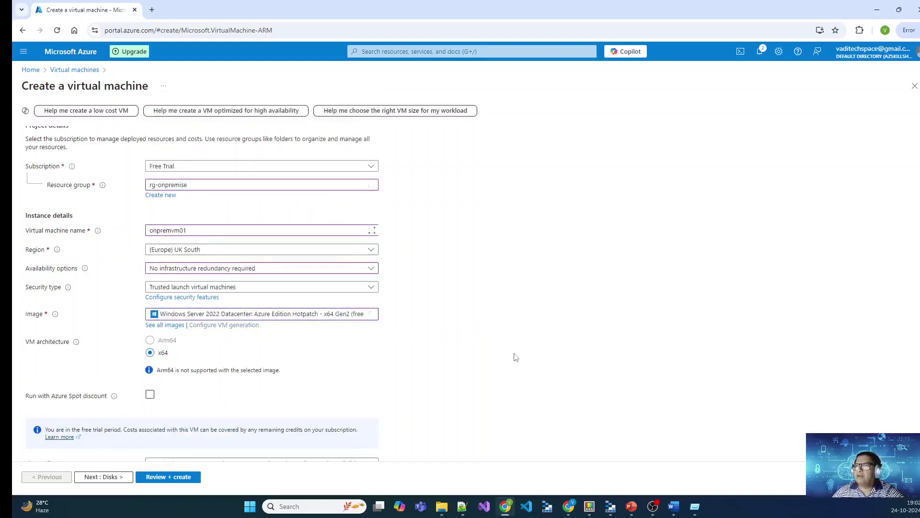
scroll(479, 346, down, 2)
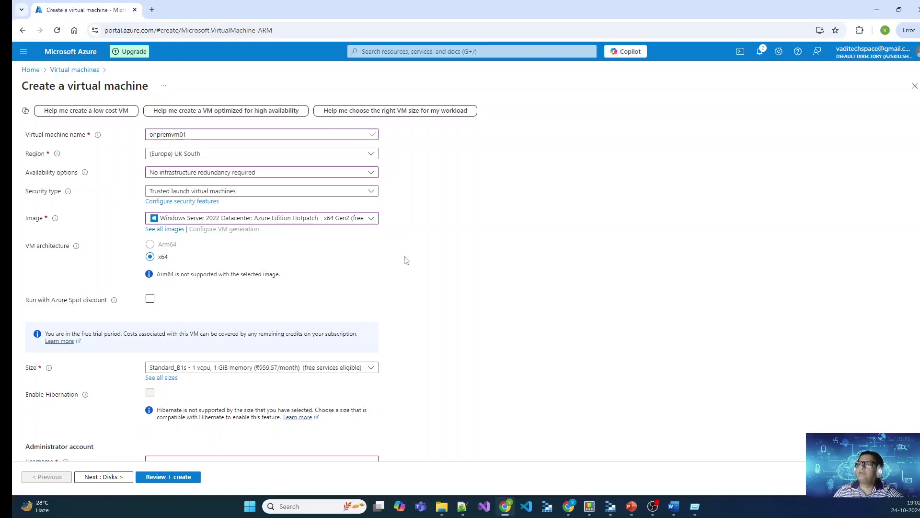
scroll(404, 260, down, 2)
click(275, 272)
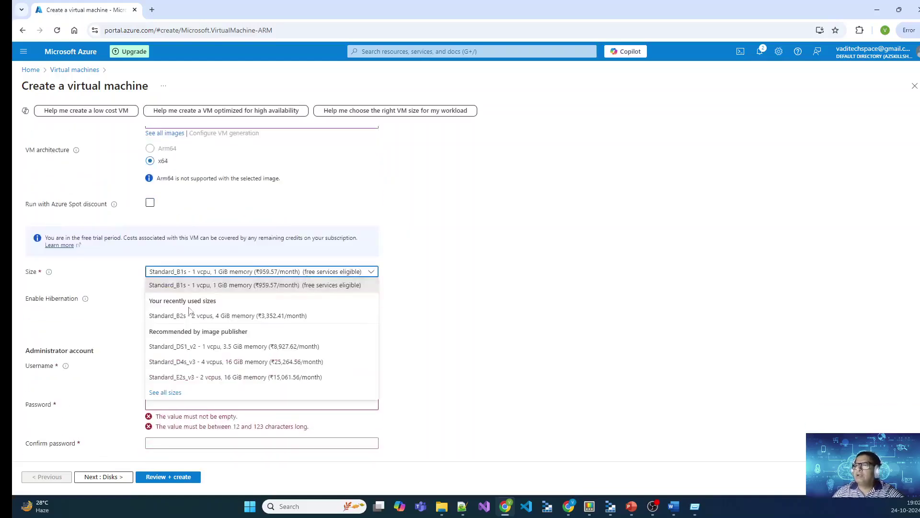
Step: Size the VM Standard_B2s and enter the administrator username and password
click(218, 315)
scroll(445, 352, down, 2)
click(256, 272)
text(sysadmin)
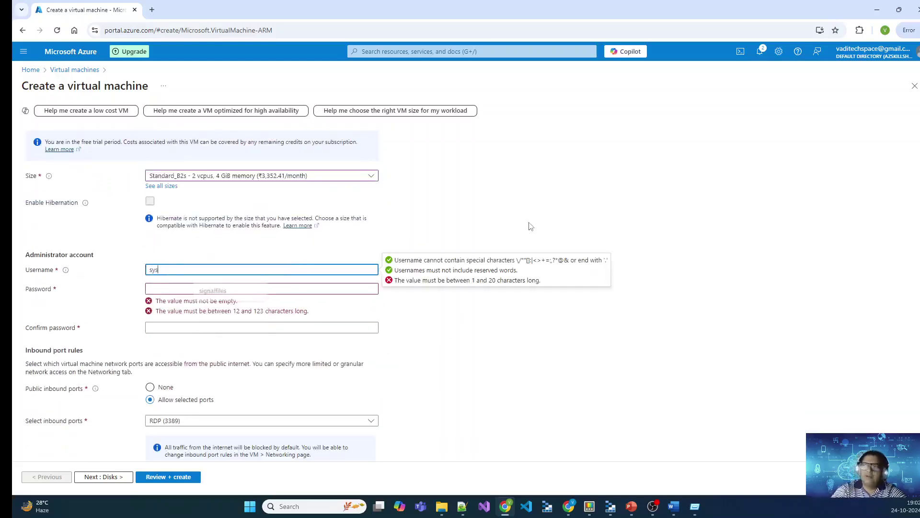
key(Tab)
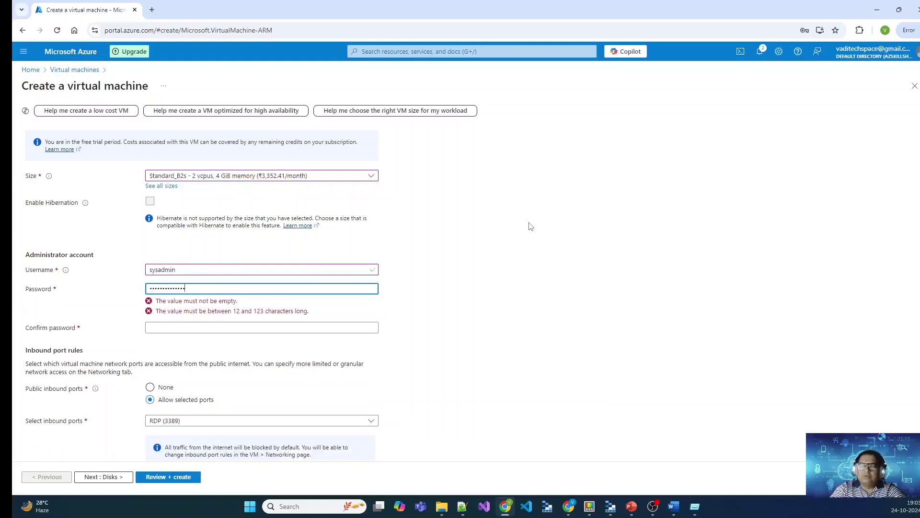
key(Tab)
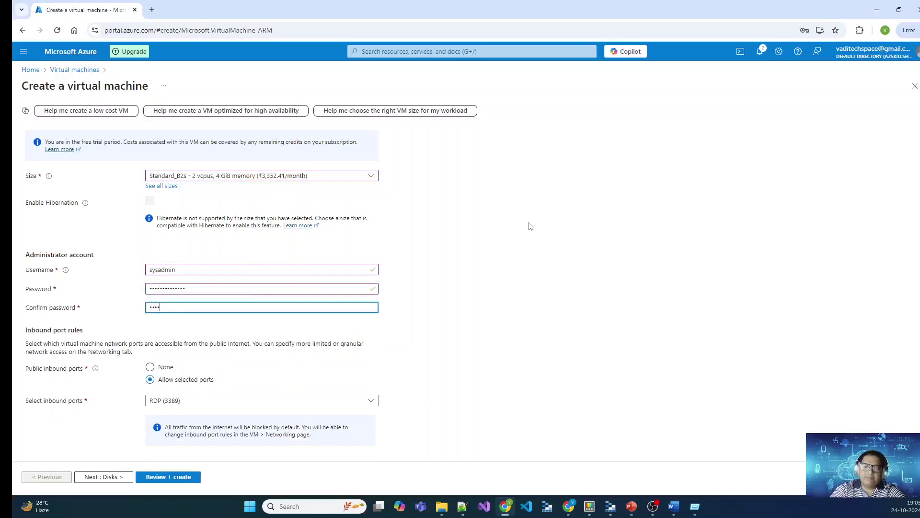
text(3)
key(Tab)
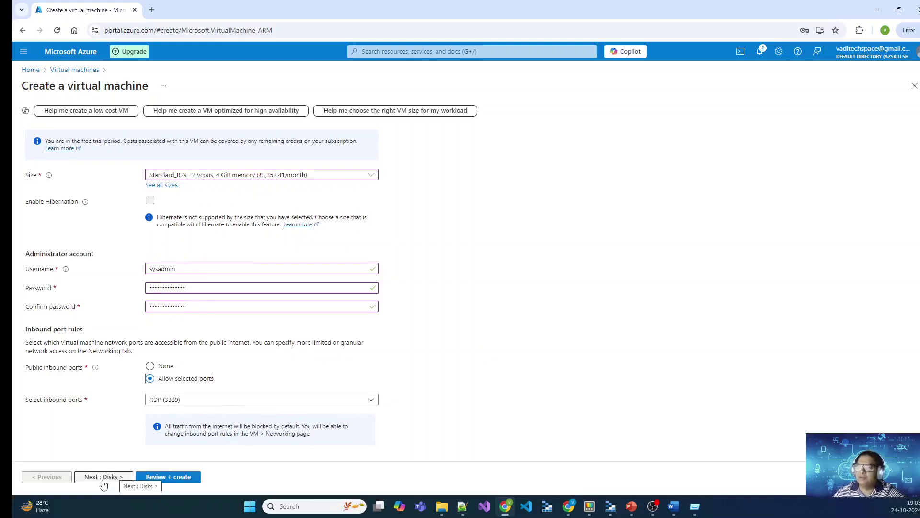
Step: Set the OS disk to locally-redundant Standard SSD, then continue to Networking
click(115, 478)
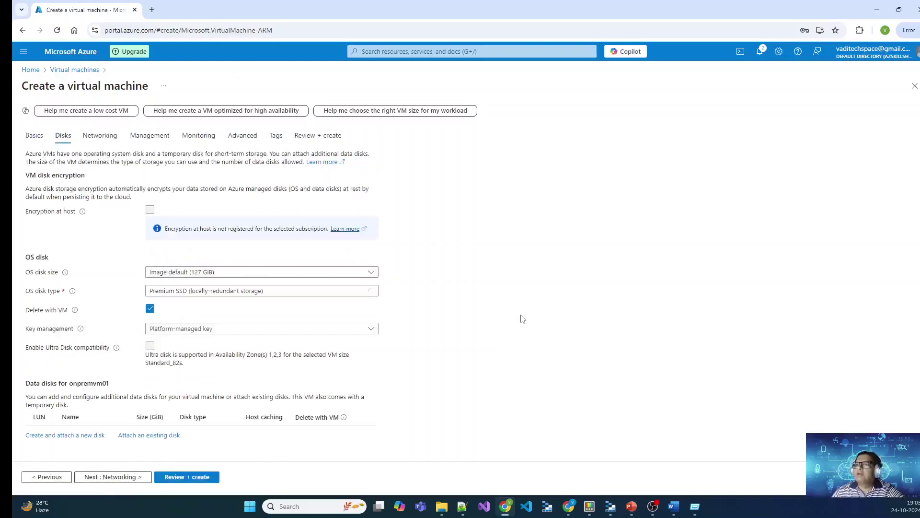
scroll(523, 318, down, 1)
click(286, 269)
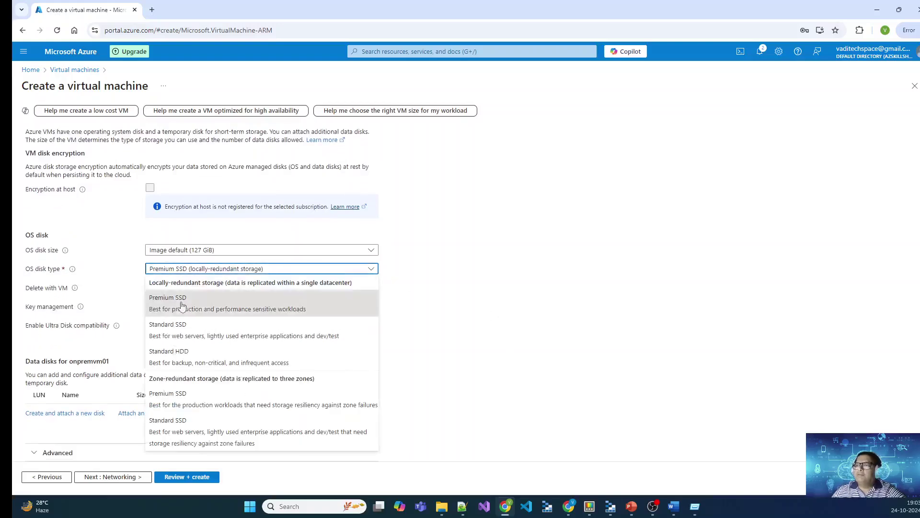
click(168, 326)
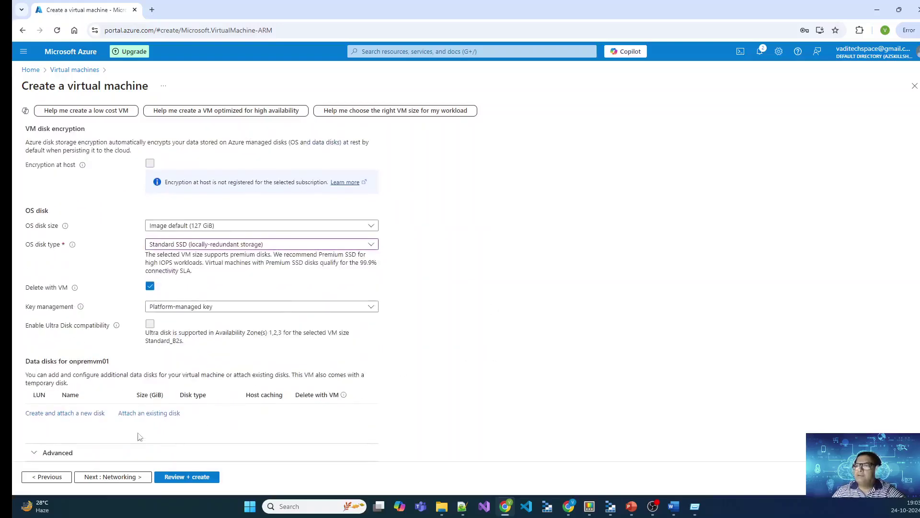
click(124, 477)
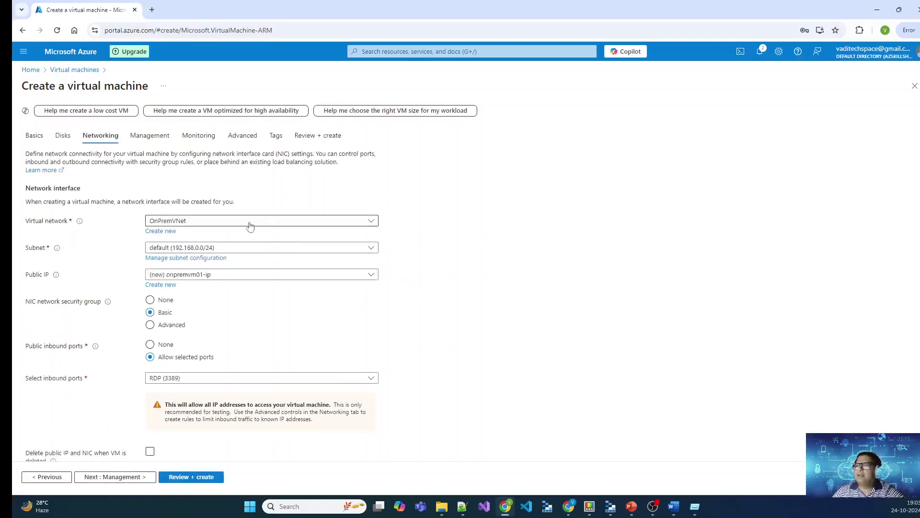
Step: Attach the VM to OnPremVNet with the default 192.168.0.0/24 subnet
click(293, 222)
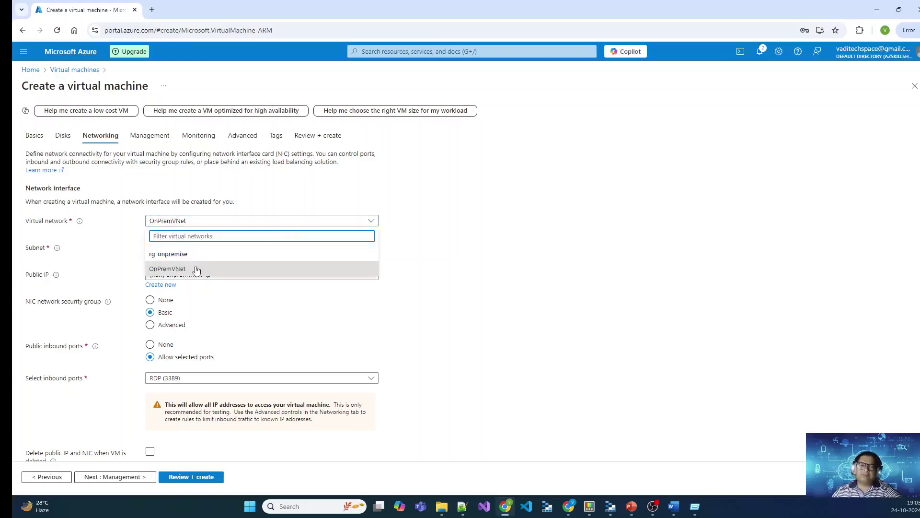
click(198, 269)
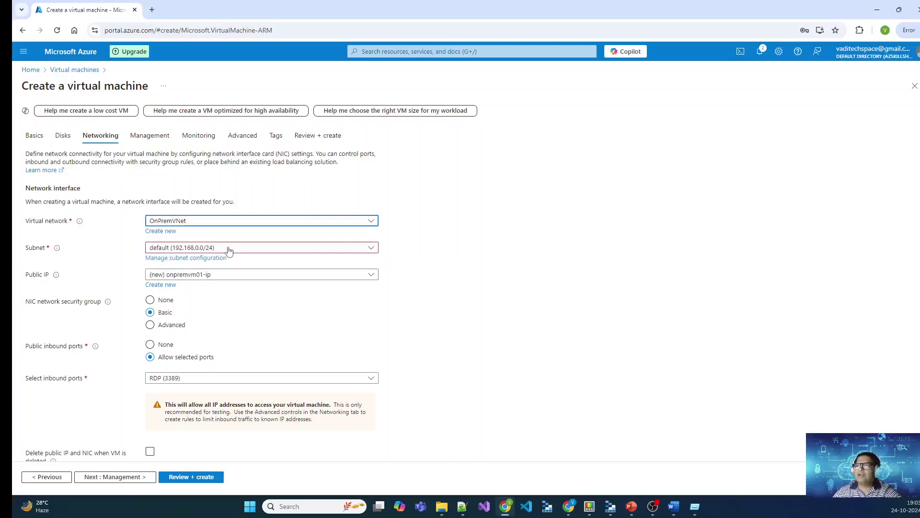
click(259, 253)
click(260, 253)
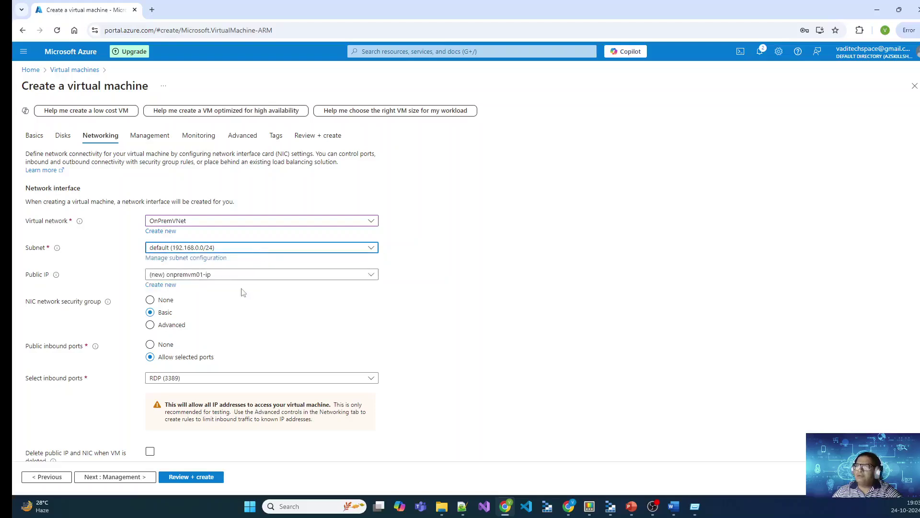
scroll(437, 384, down, 3)
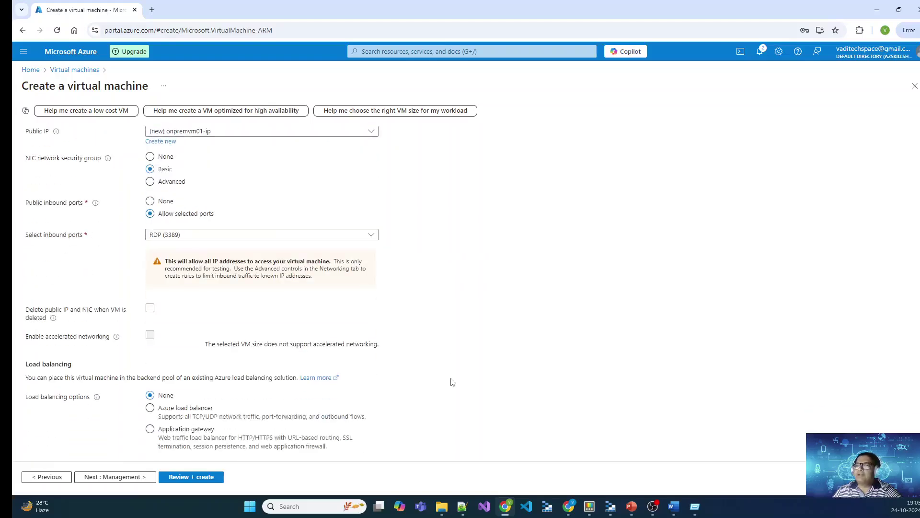
Step: Advance through Management, Monitoring and Advanced without changes
click(121, 477)
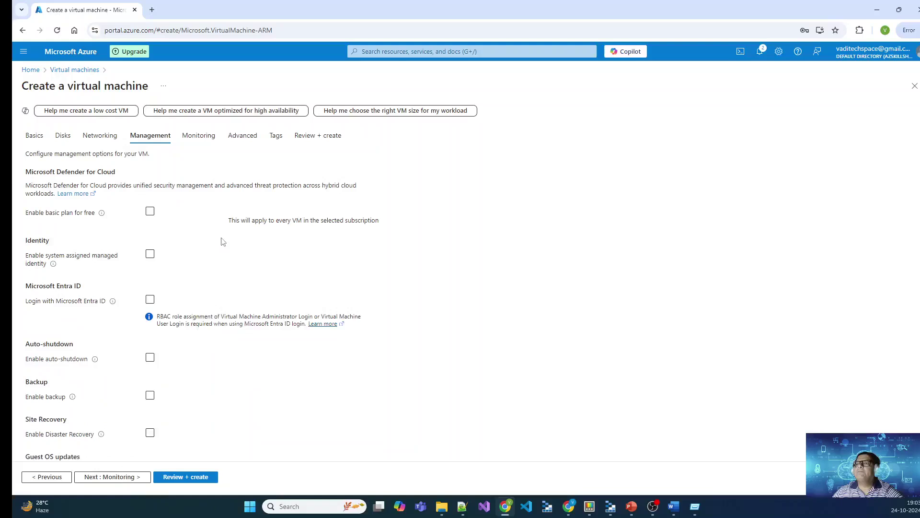
scroll(93, 431, down, 1)
click(107, 477)
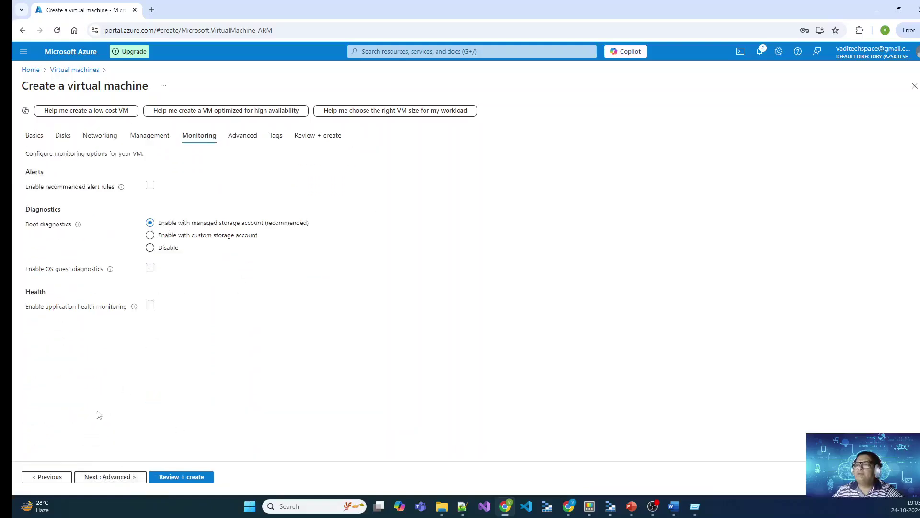
click(108, 474)
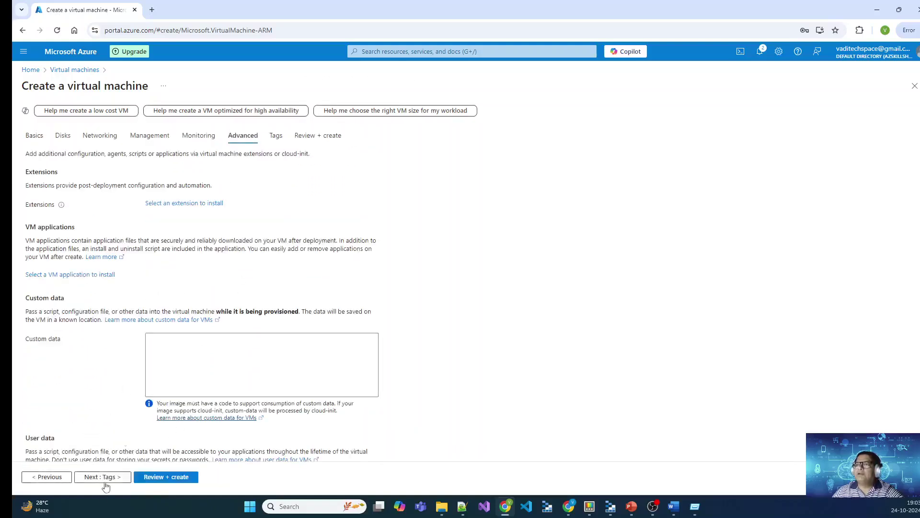
click(109, 477)
Step: Create onpremvm01 from Review + create and open Azure Home in a new tab
click(117, 479)
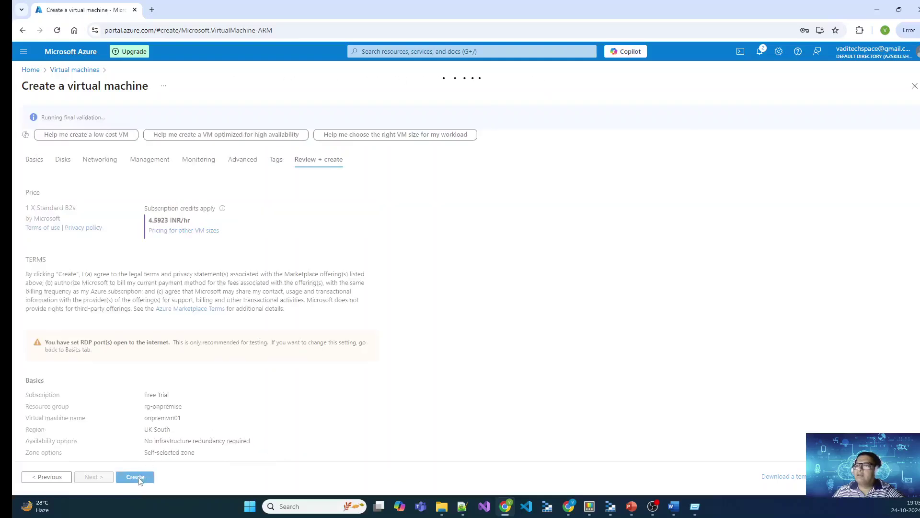
click(140, 477)
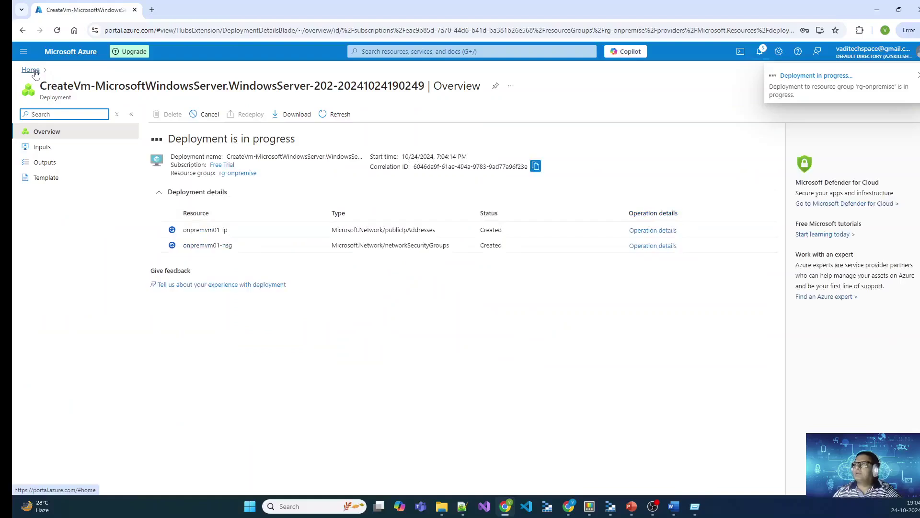
middle_click(34, 70)
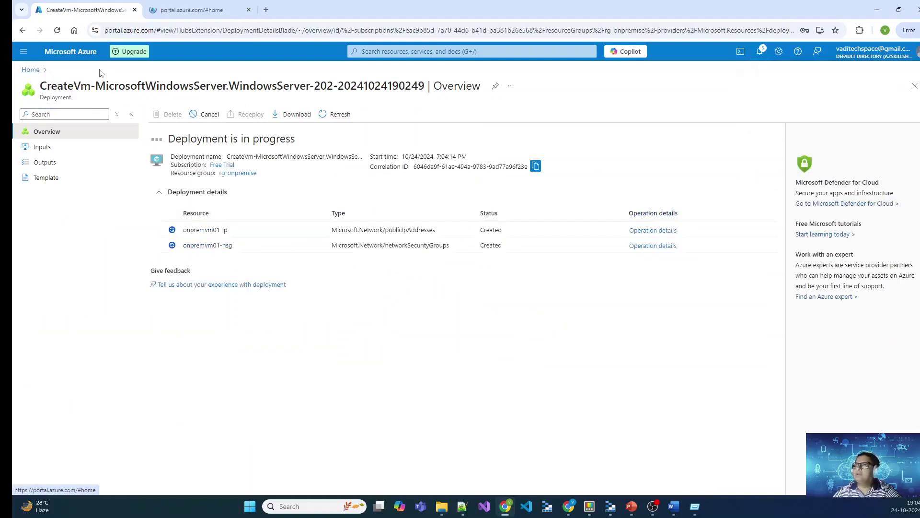
Step: In the new Home tab, start another virtual machine via Create a resource
click(199, 11)
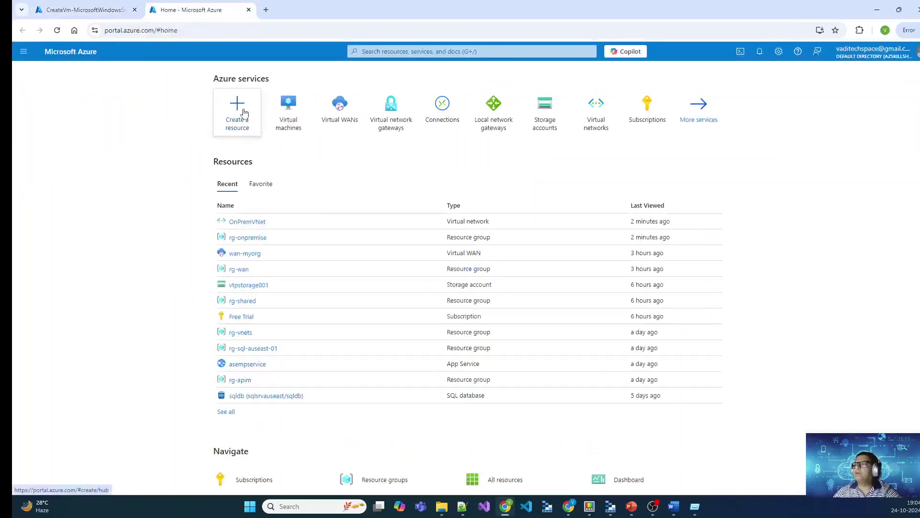
click(243, 116)
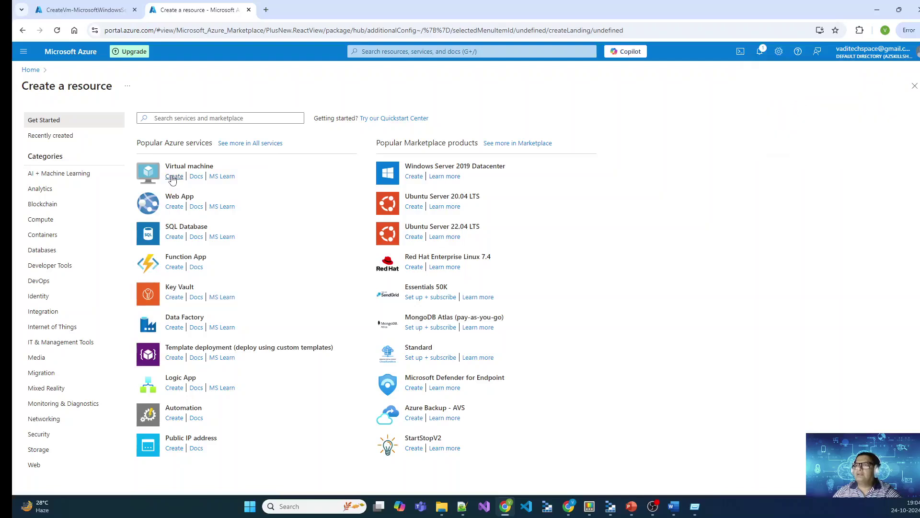
click(174, 177)
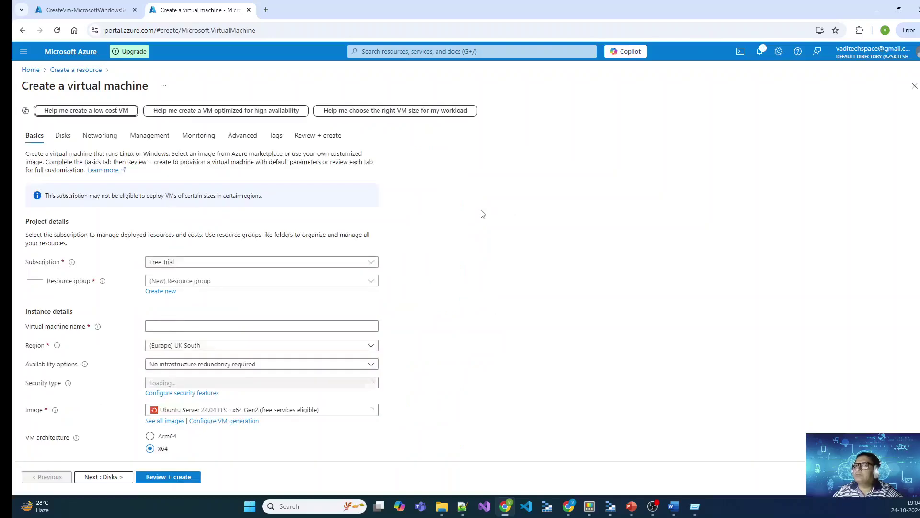
Step: Create the new resource group rg-AzEnv for the VM
click(212, 282)
click(556, 299)
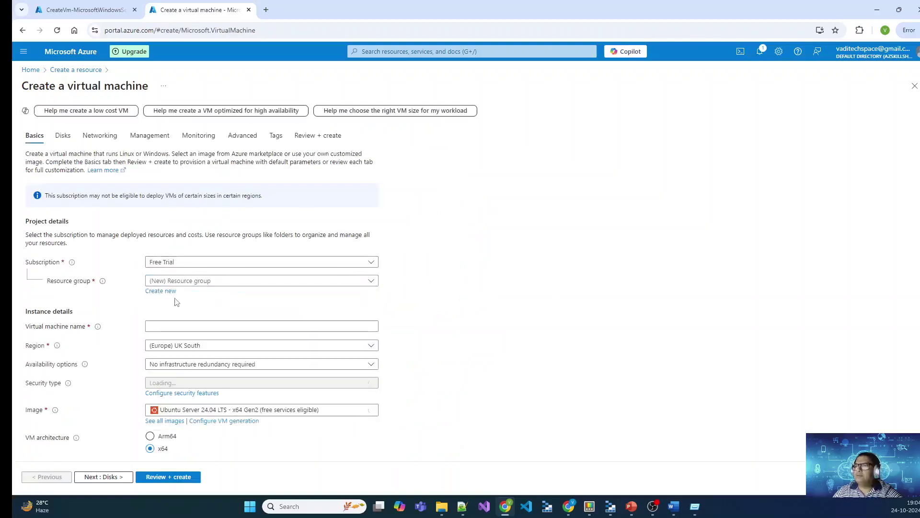
click(161, 291)
key(alt+Tab)
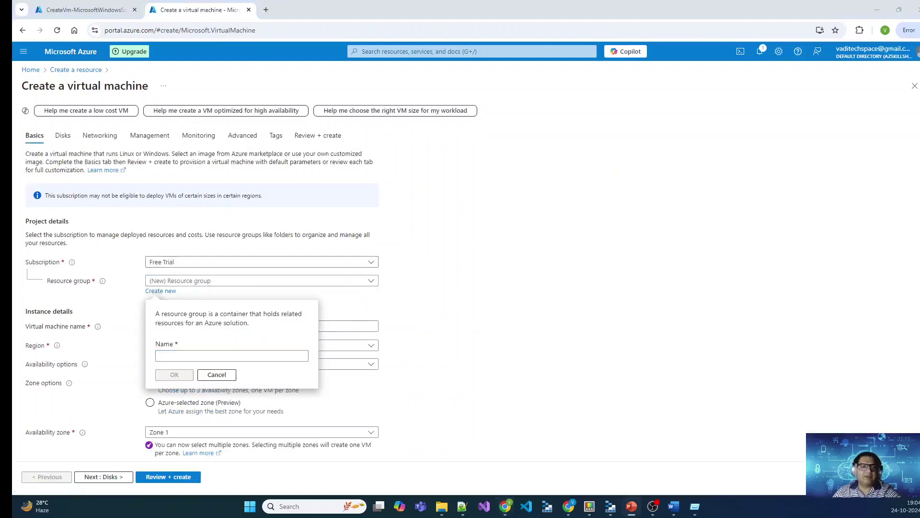
click(209, 355)
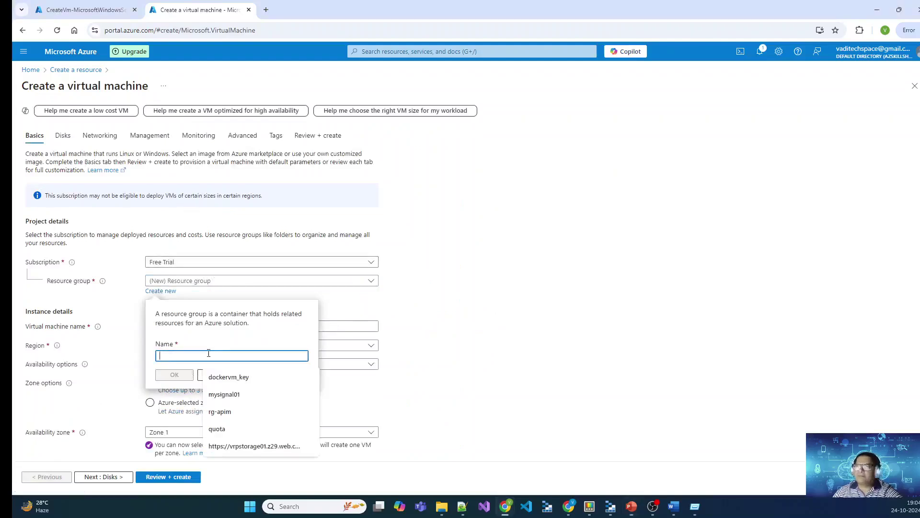
text(rg-azEnv)
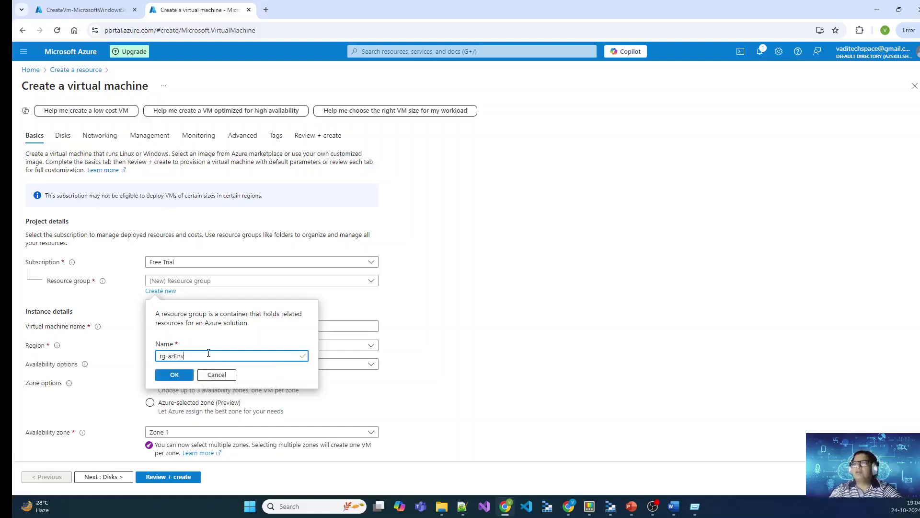
key(Tab)
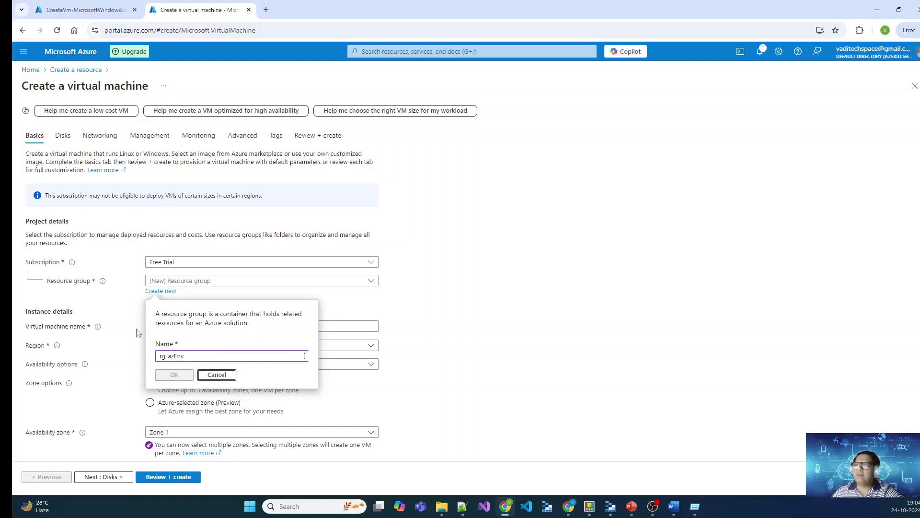
click(172, 356)
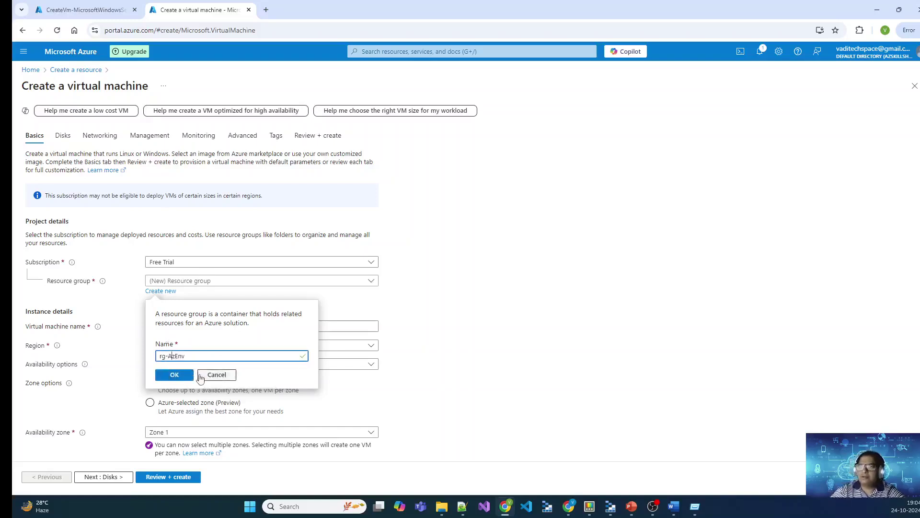
click(175, 374)
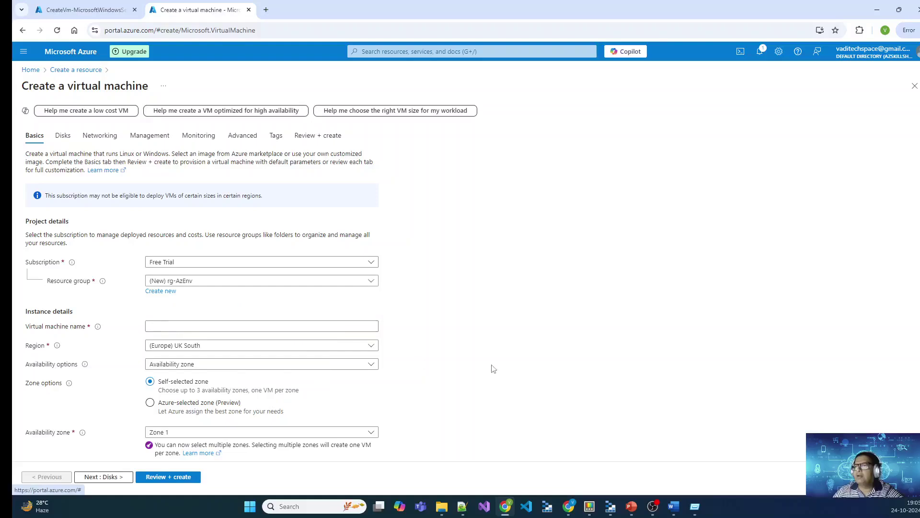
Step: Name the VM AzureVNet01 and choose the Windows Server 2022 Hotpatch image
scroll(485, 364, down, 3)
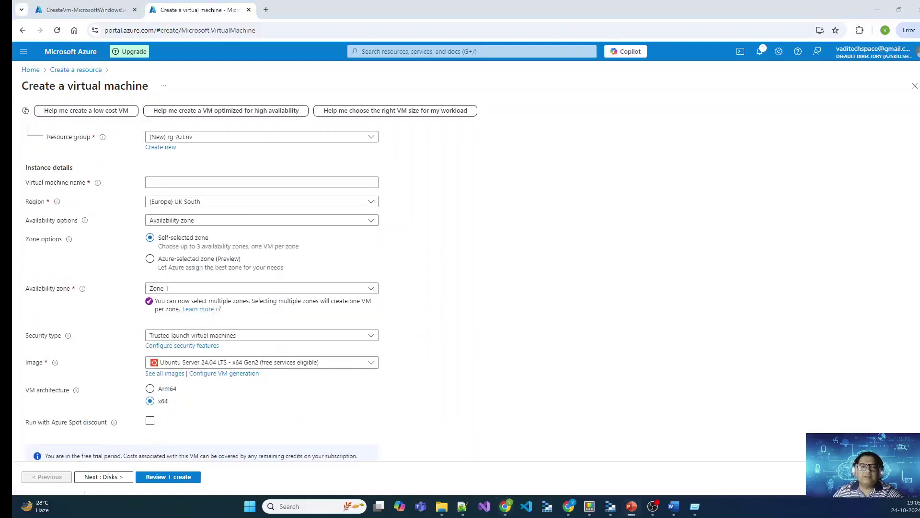
click(203, 182)
key(Down)
key(Tab)
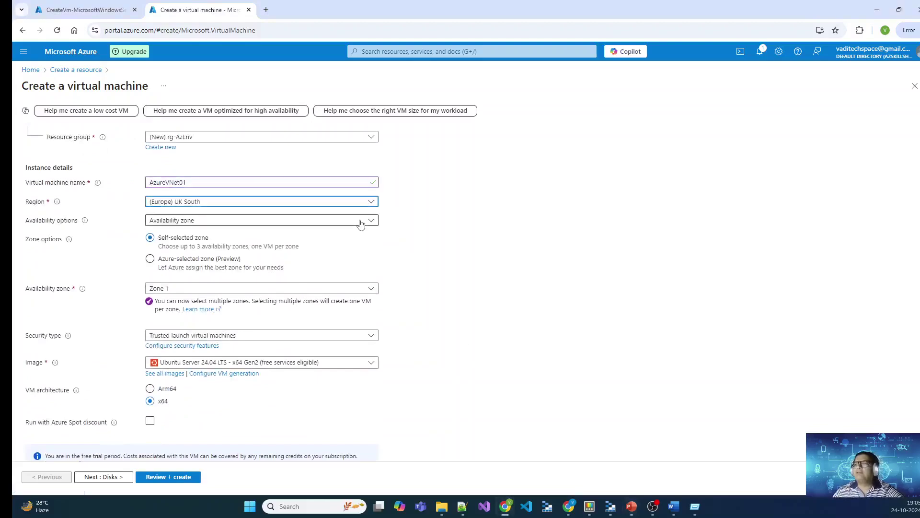
click(372, 204)
text(a)
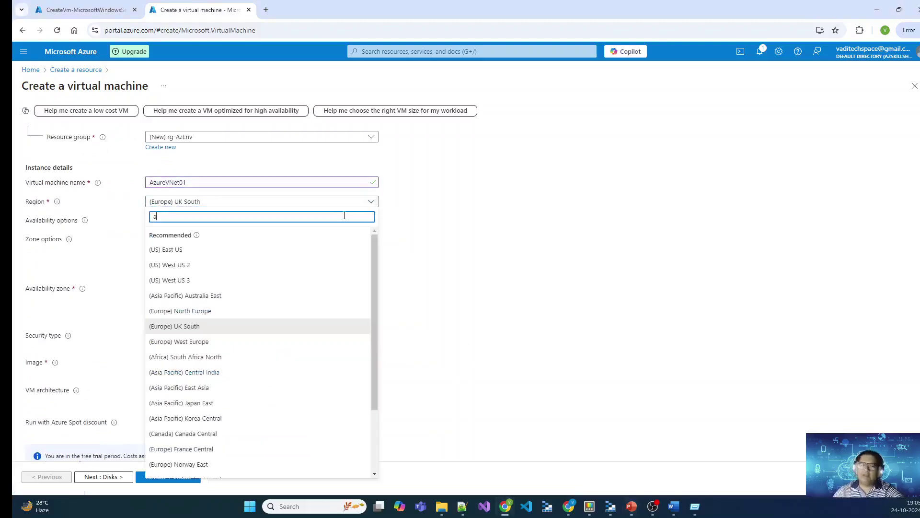
text(ustra)
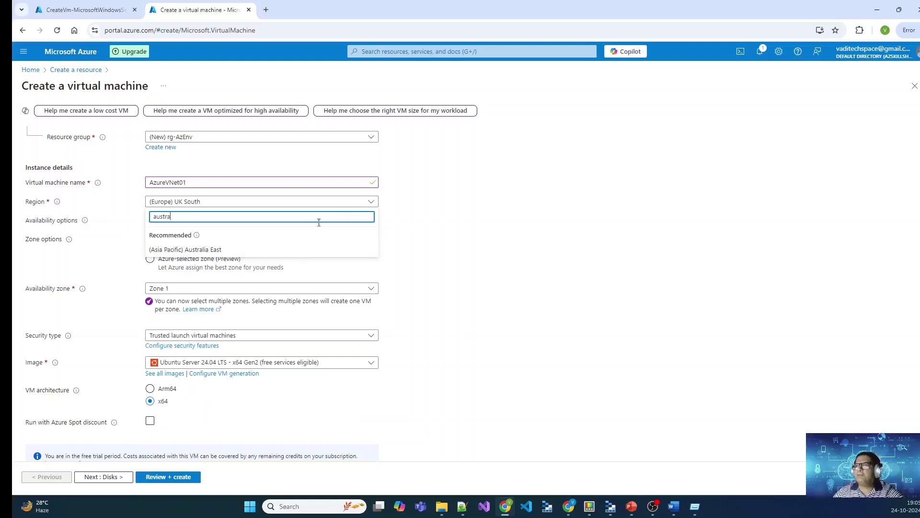
click(514, 377)
click(371, 363)
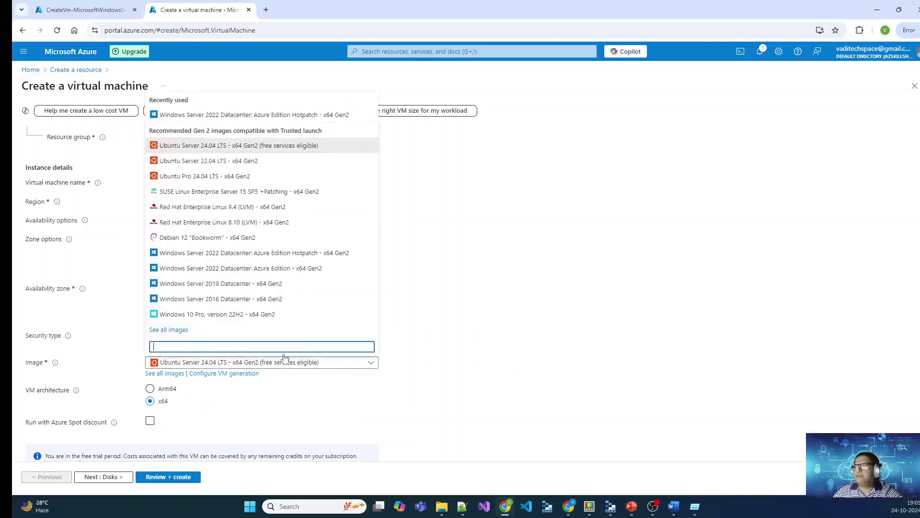
click(242, 116)
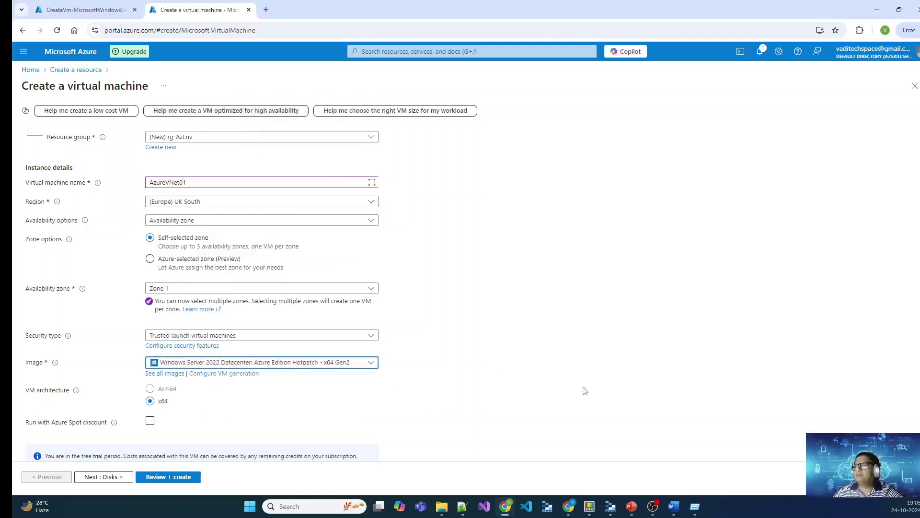
Step: Select no infrastructure redundancy and set the region to Australia Central
click(247, 220)
click(281, 220)
click(307, 220)
click(263, 233)
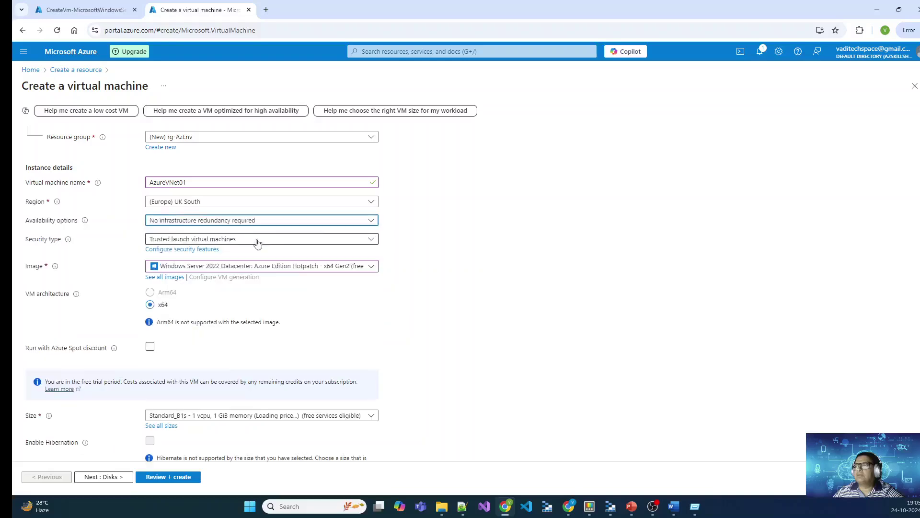
click(298, 205)
text(a)
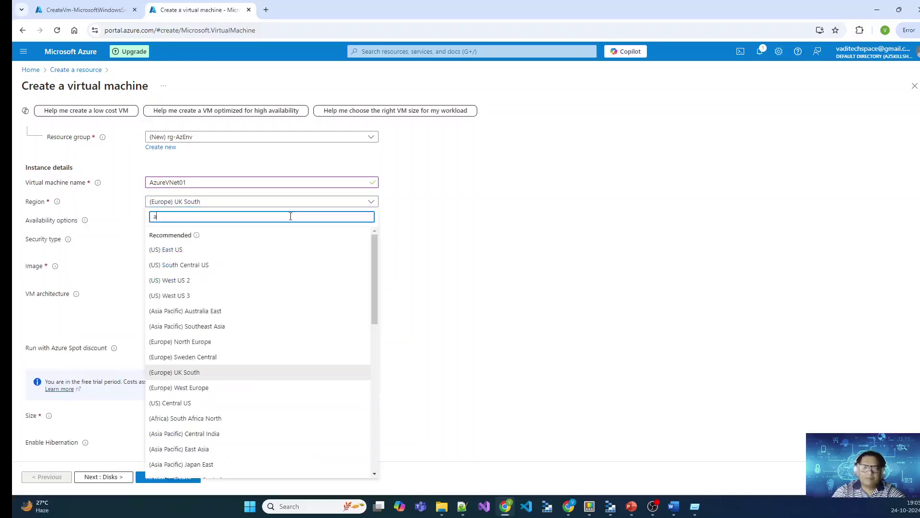
text(ustra)
click(215, 281)
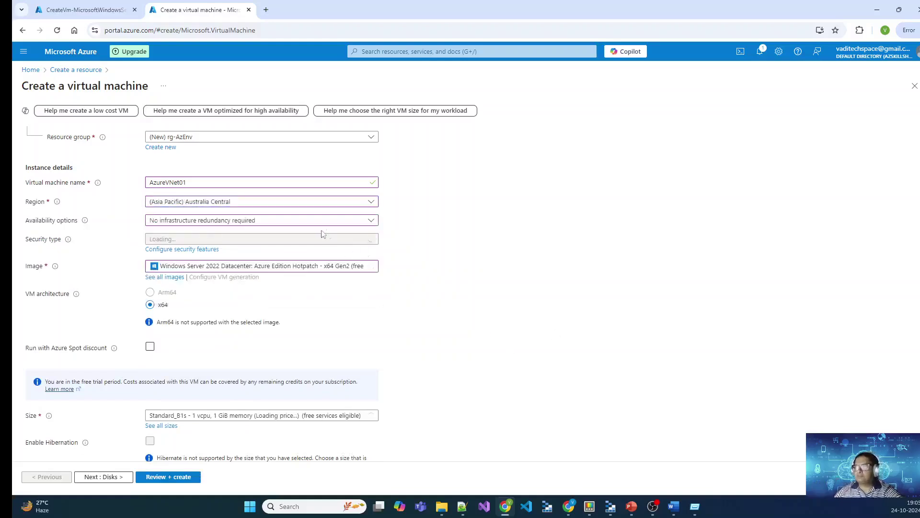
scroll(469, 307, down, 2)
scroll(468, 307, up, 2)
scroll(469, 310, down, 5)
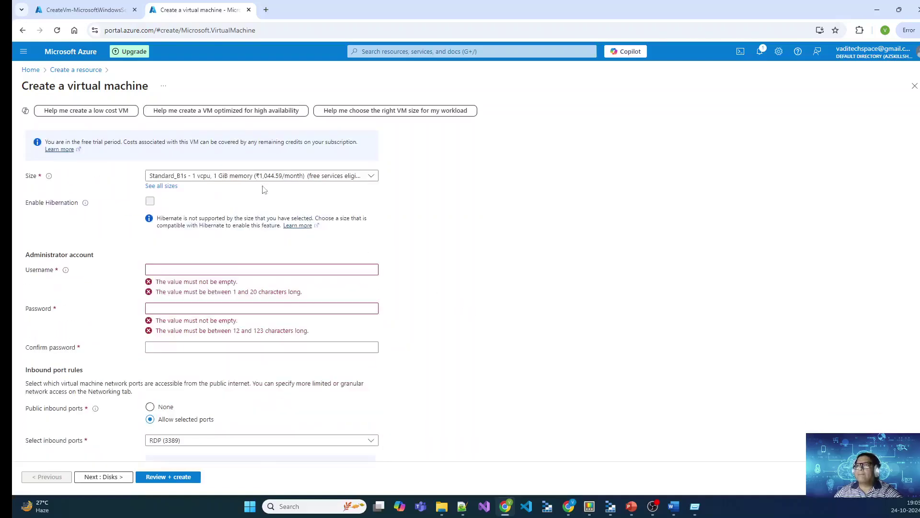
Step: Choose the Standard_B2s size and enter the administrator username, password and password confirmation
click(263, 176)
click(186, 245)
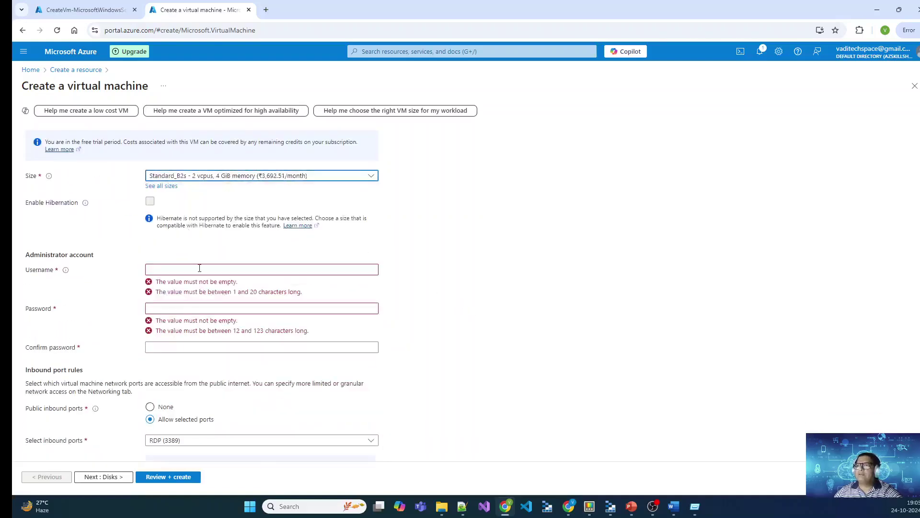
click(199, 268)
text(sysadmin)
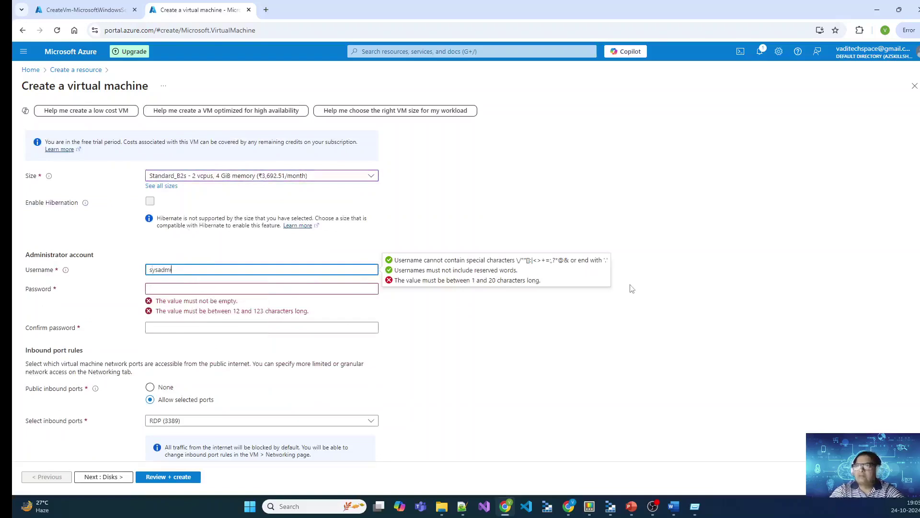
key(Tab)
text(Passw)
key(ctrl+a)
text(P)
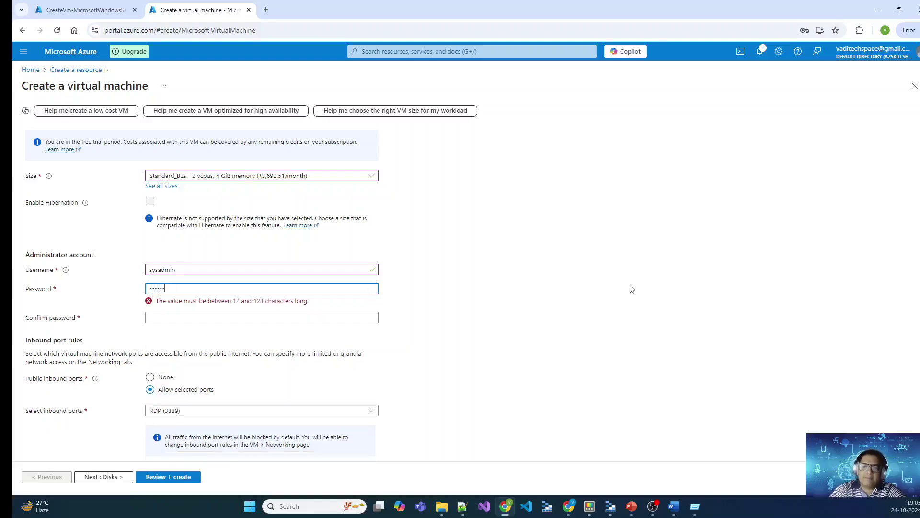
text(3)
key(Tab)
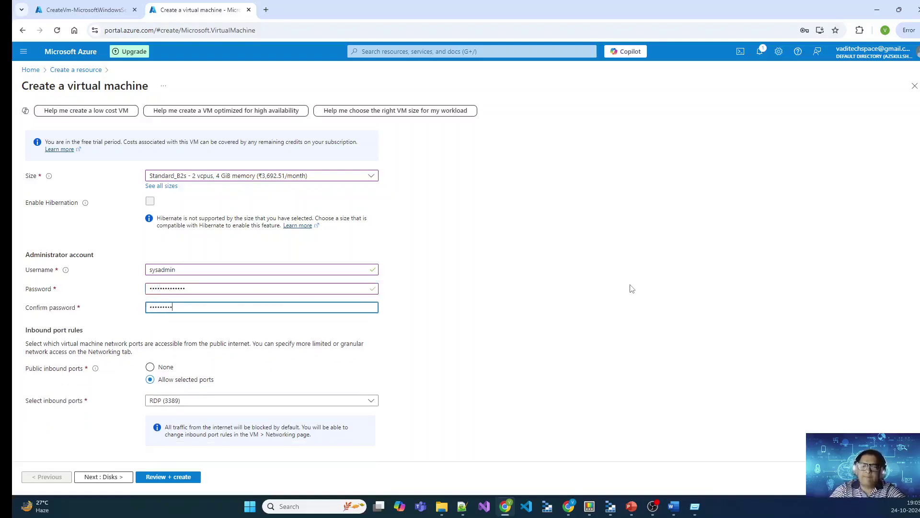
text(3)
key(Tab)
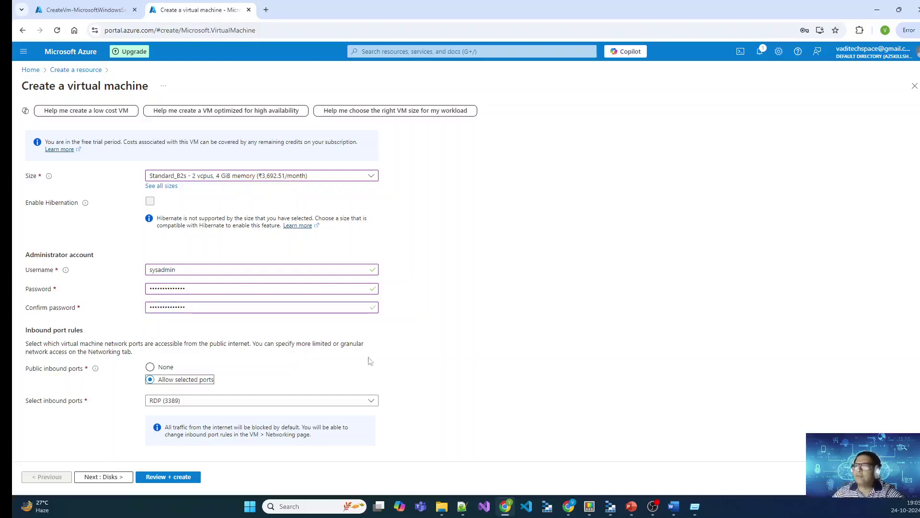
Step: Allow HTTP (80) inbound alongside RDP (3389), then continue to Disks
click(362, 400)
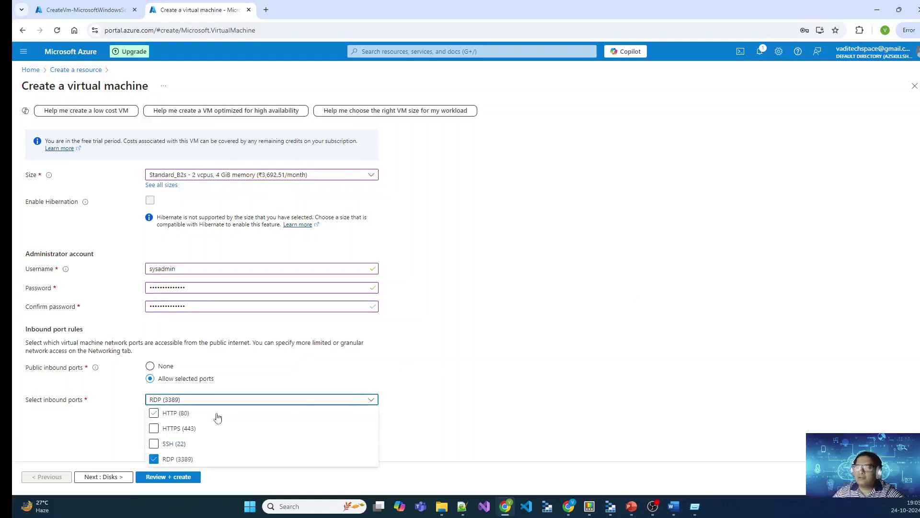
click(161, 413)
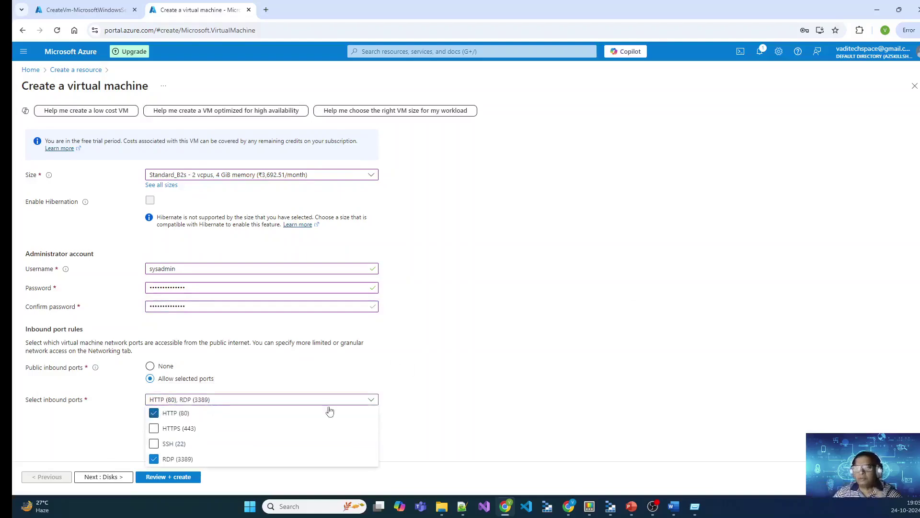
click(501, 416)
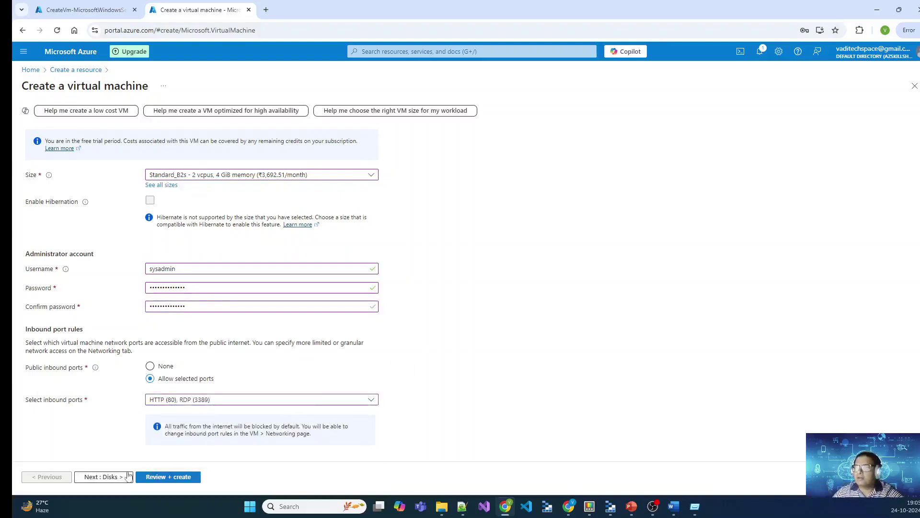
click(106, 476)
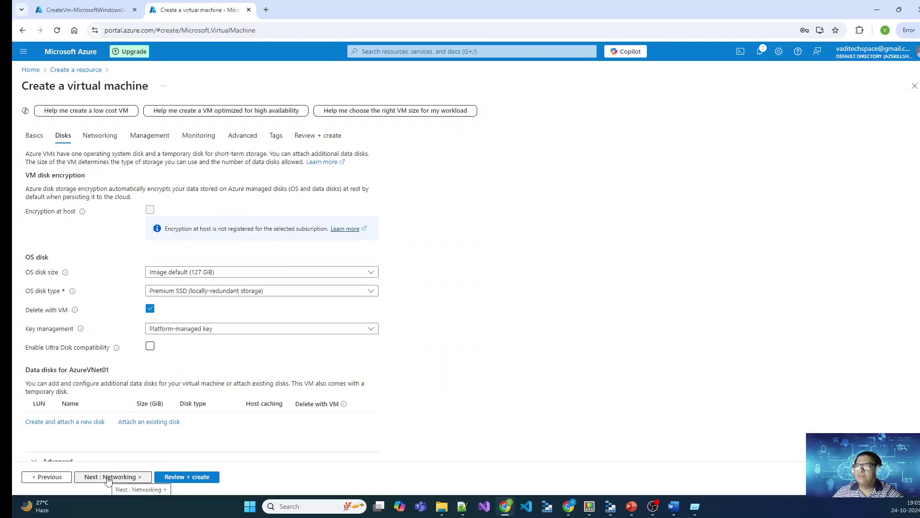
Step: On the Networking page, create a new virtual network named vnet-azure with 10.0.0.0/16 address space
click(108, 477)
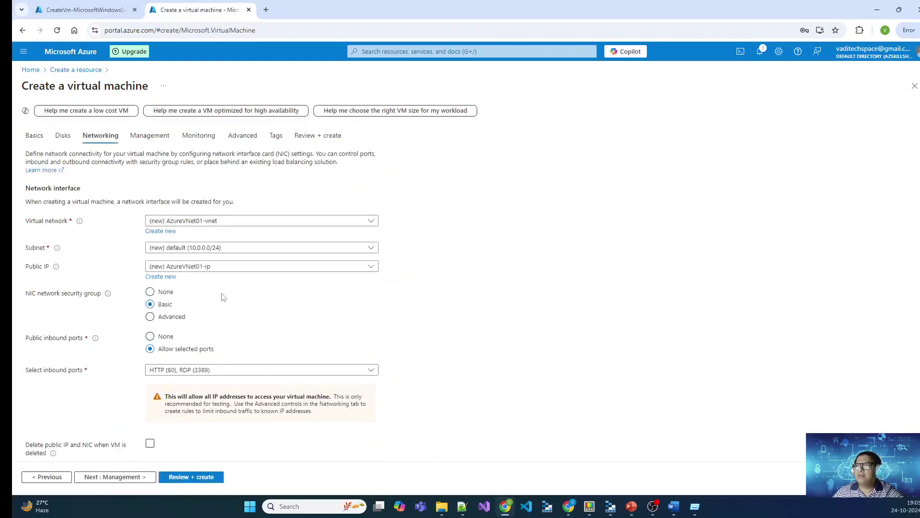
click(170, 234)
click(609, 143)
key(shift+End)
key(Delete)
key(ctrl+a)
text(vnet)
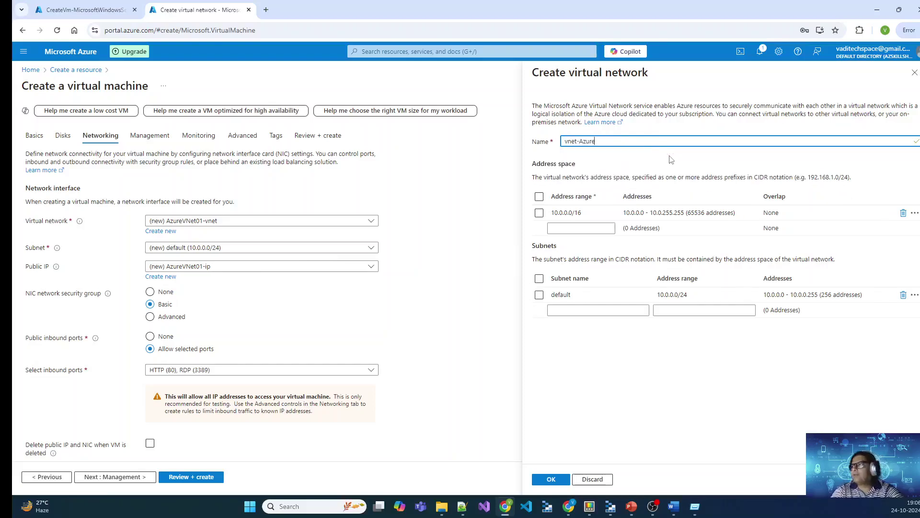
text(-azure)
key(Tab)
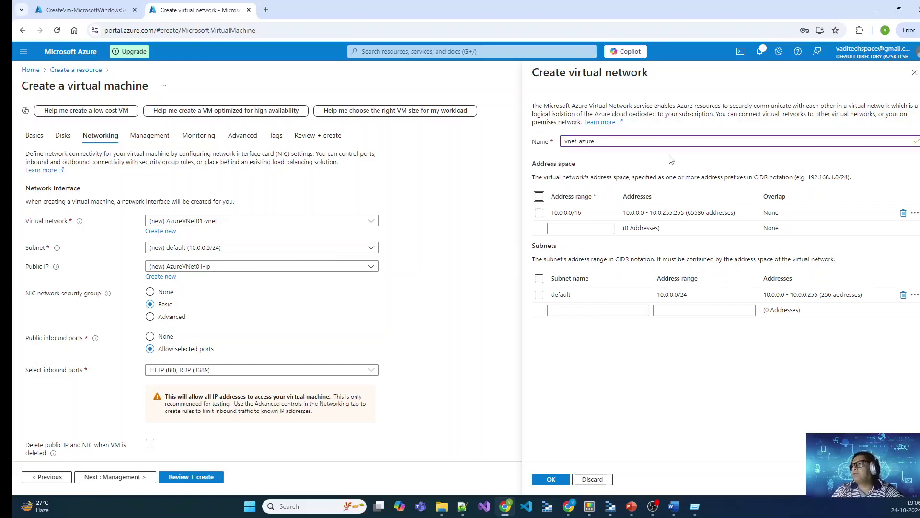
click(555, 216)
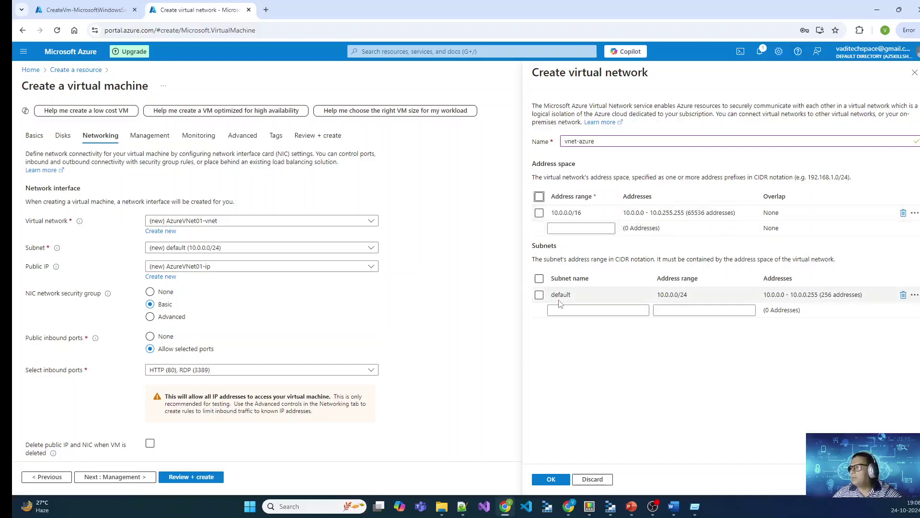
click(551, 478)
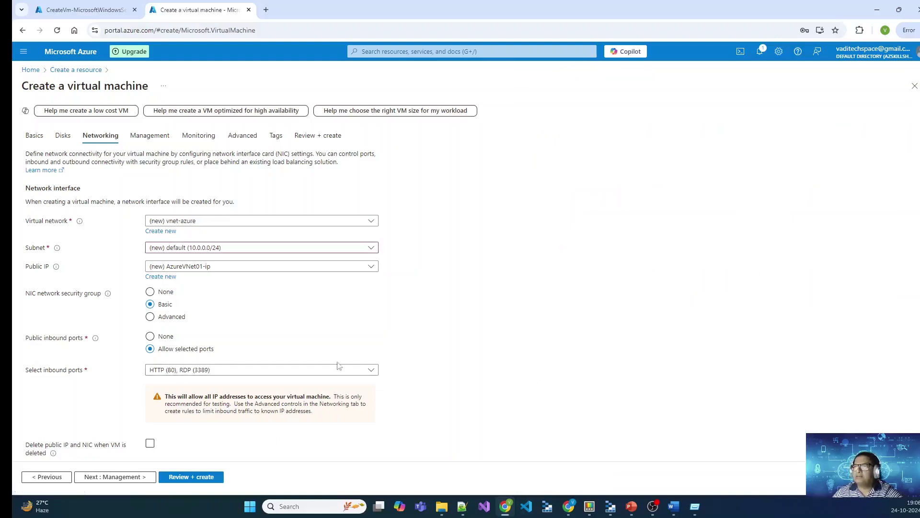
Step: Skip through Management, Monitoring, Advanced and Tags, pass validation, and submit AzureVNet01 for creation
scroll(329, 357, down, 2)
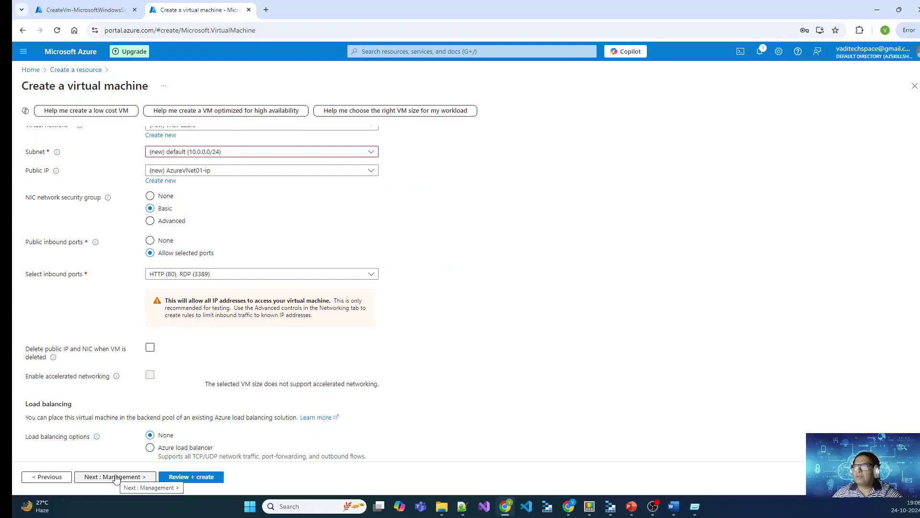
click(115, 477)
click(124, 477)
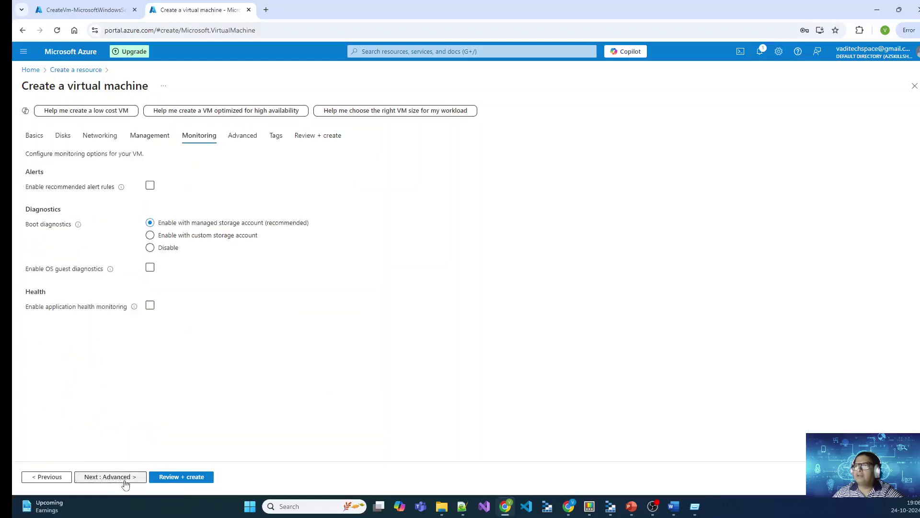
click(120, 478)
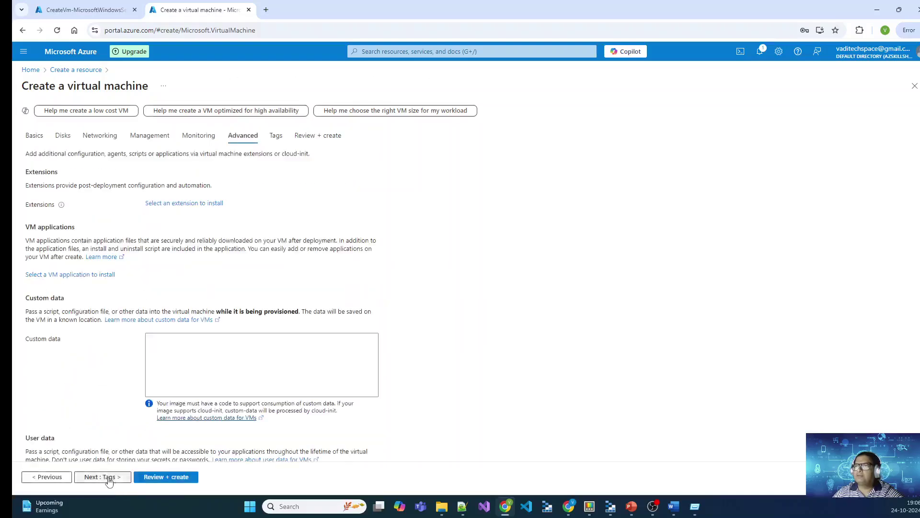
click(109, 477)
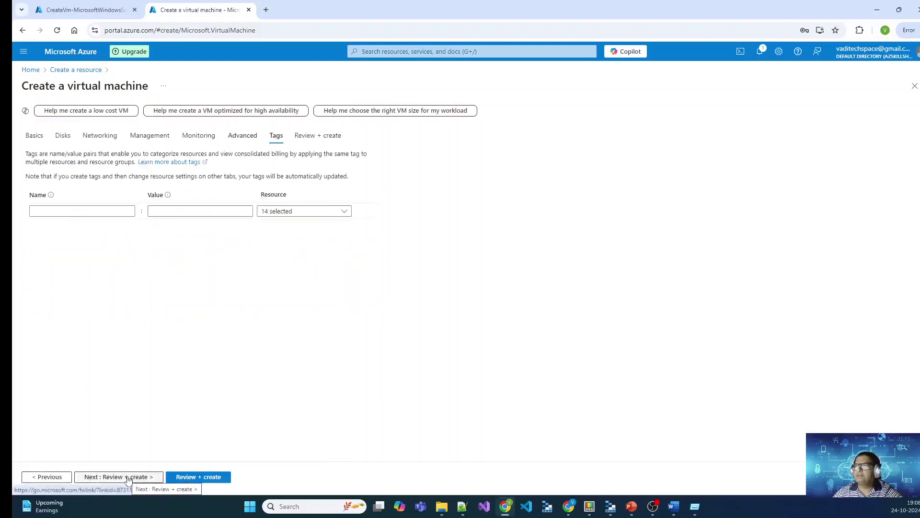
click(128, 478)
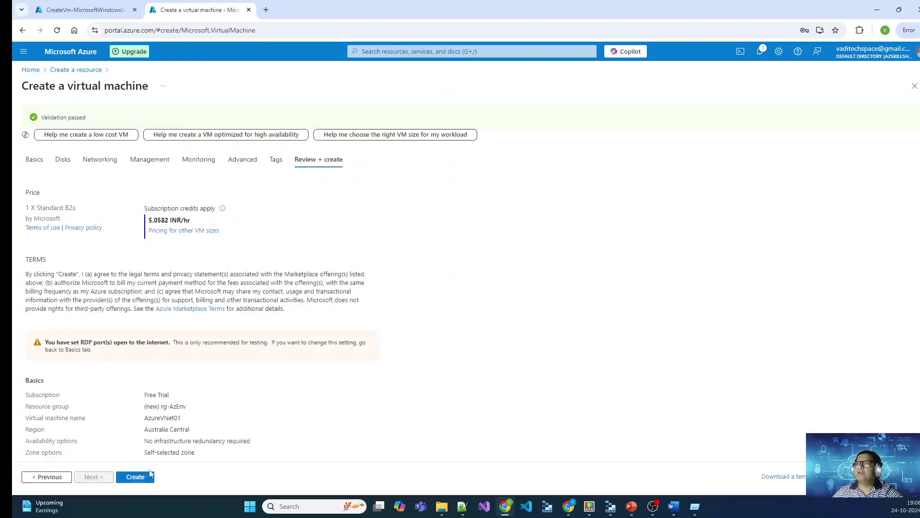
click(138, 477)
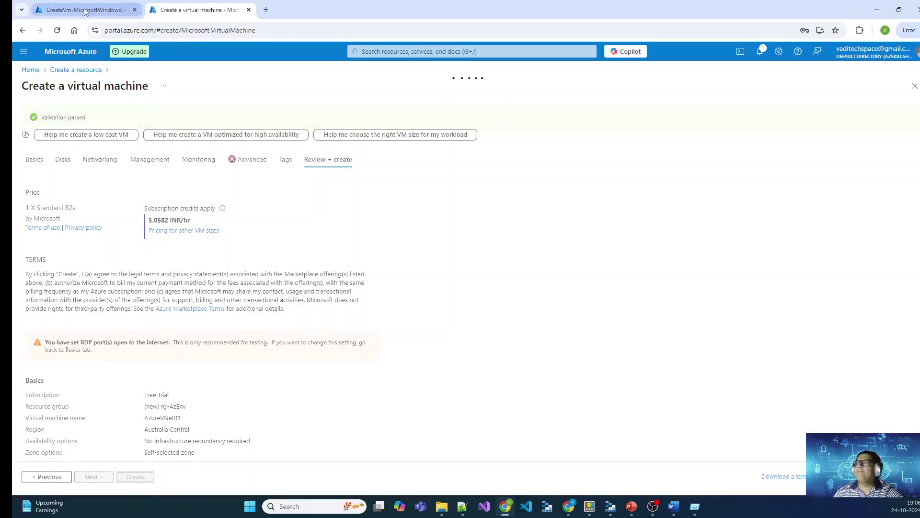
click(86, 11)
Step: Open the deployed onpremvm01 VM and review its overview, including private IP 192.168.0.4
click(182, 272)
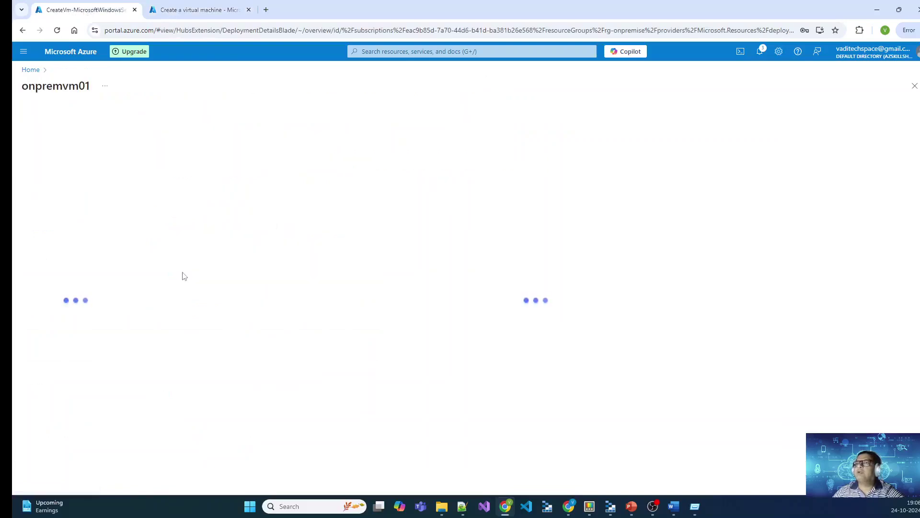
click(203, 7)
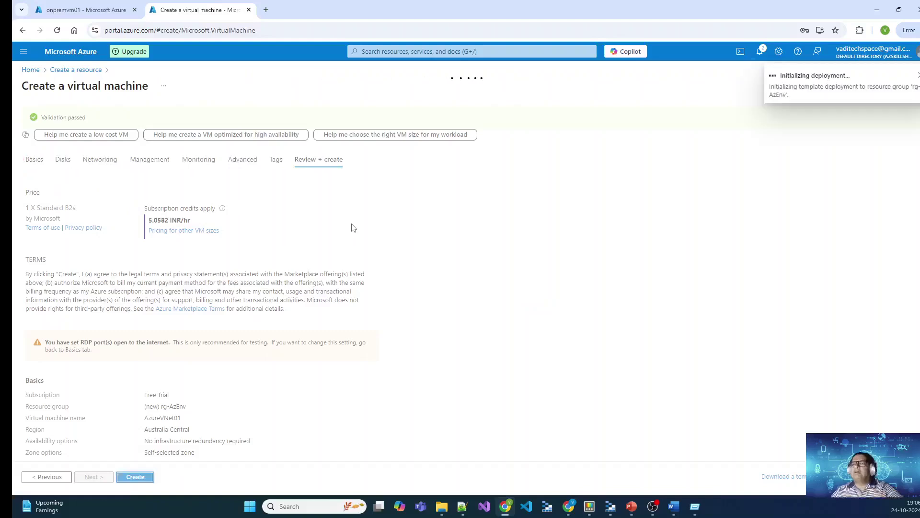
click(106, 17)
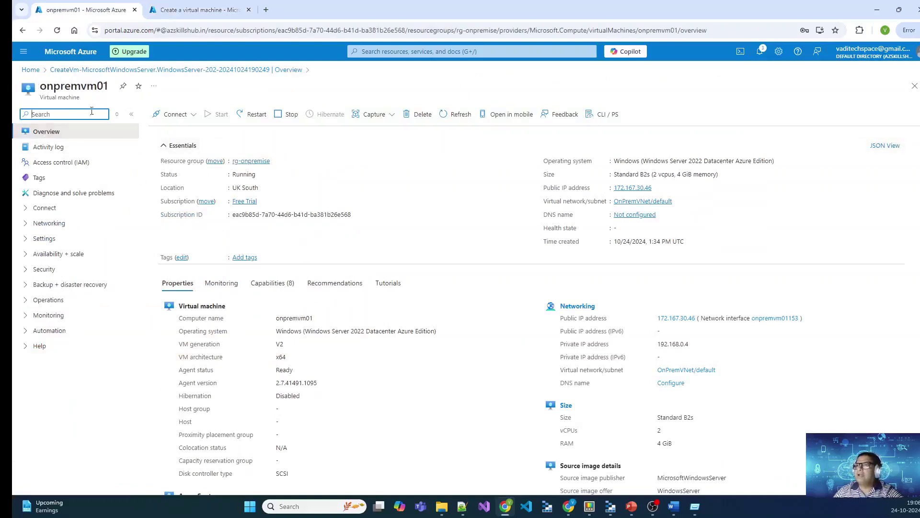
scroll(417, 321, down, 3)
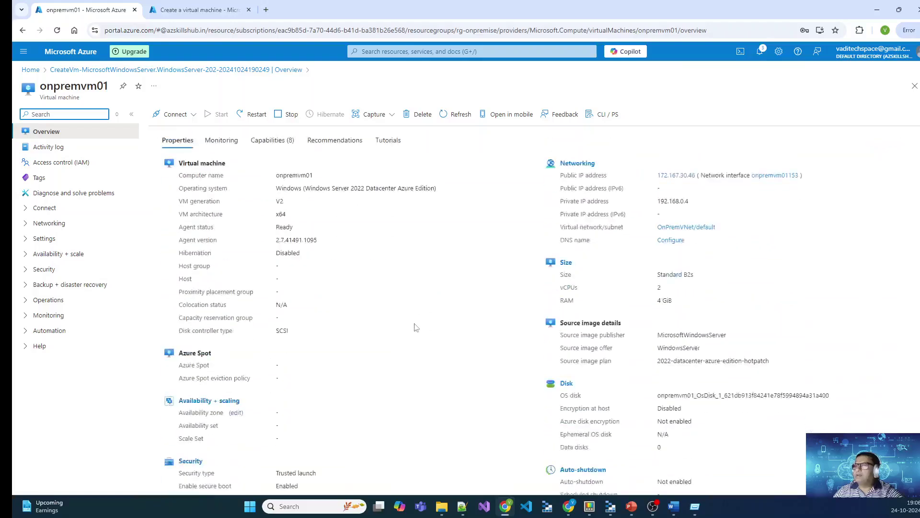
scroll(412, 331, up, 3)
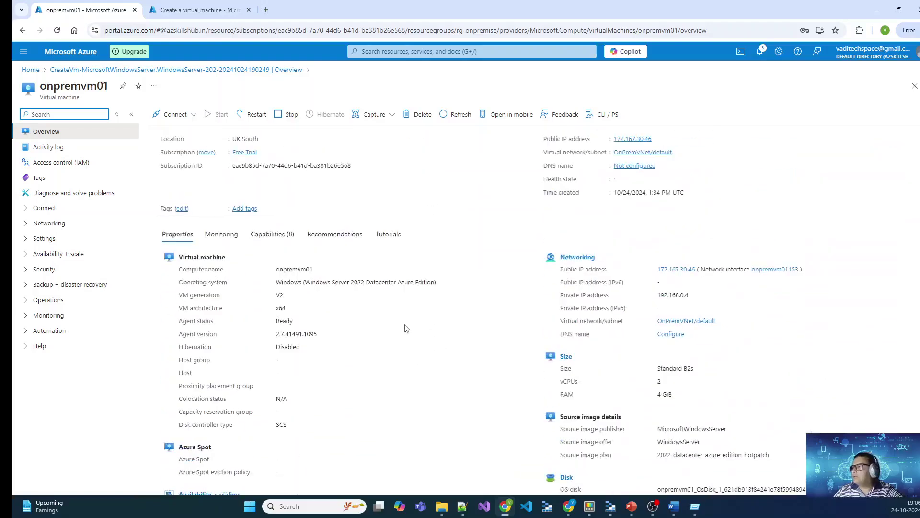
drag(690, 344, 663, 344)
click(734, 351)
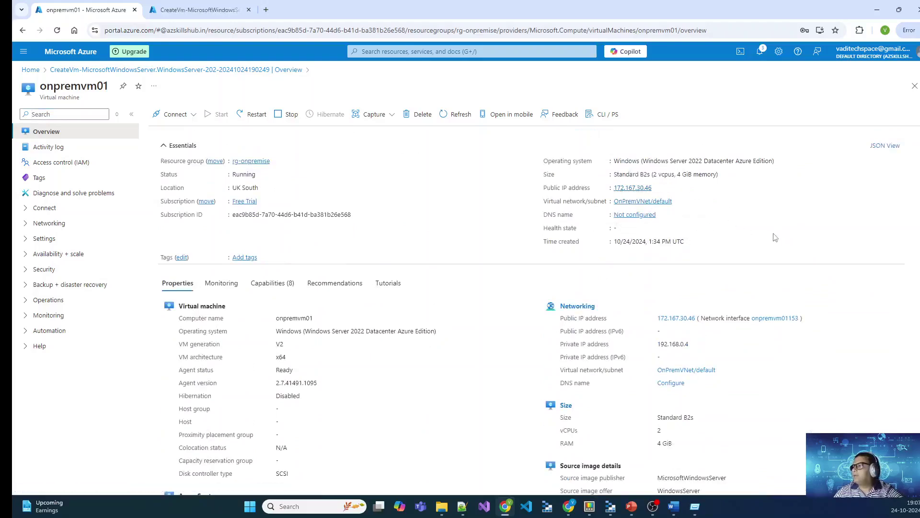
Step: Check the AzureVNet01 deployment, then copy onpremvm01's public IP 172.167.30.46
click(199, 9)
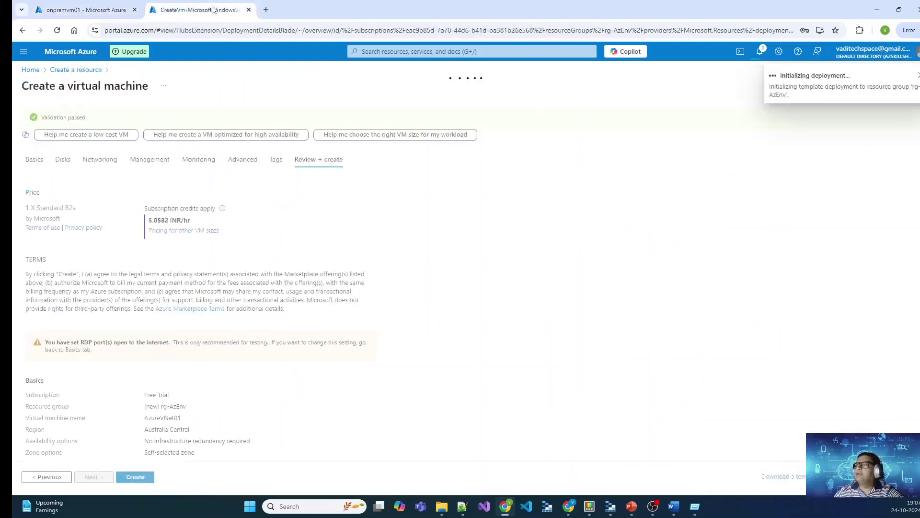
click(80, 10)
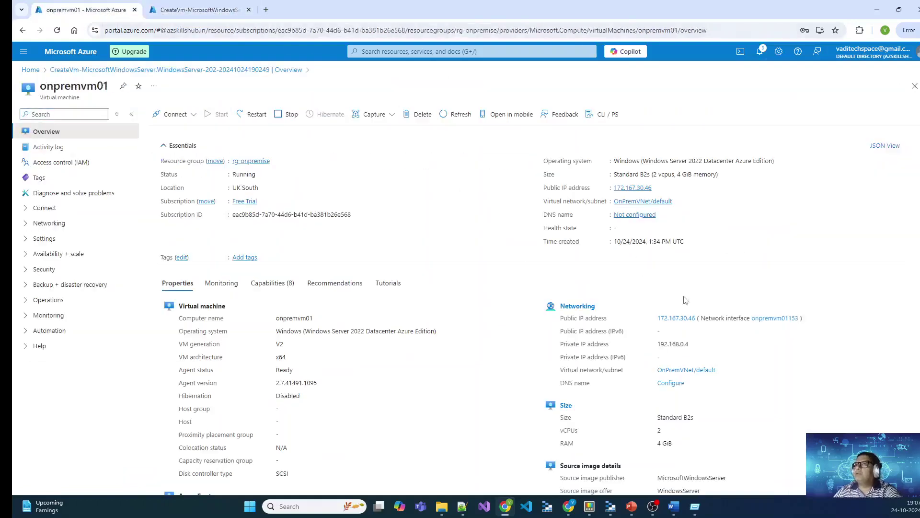
click(658, 188)
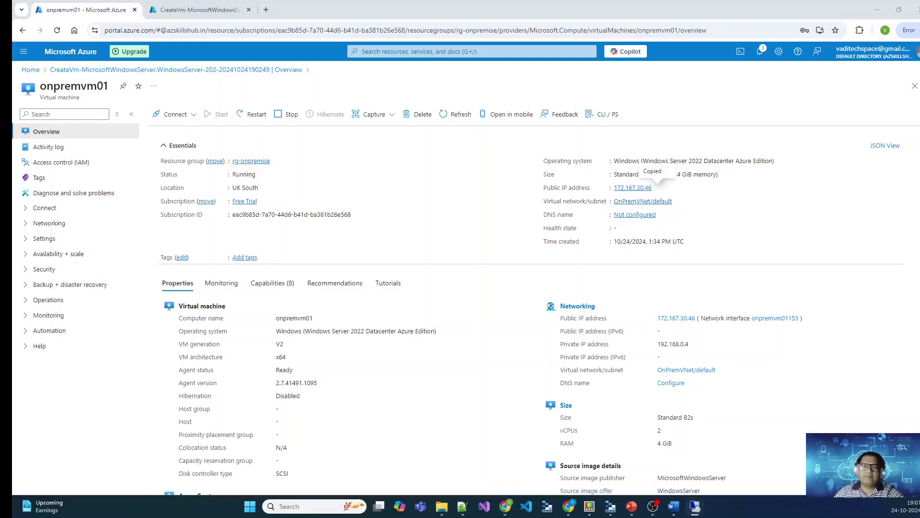
Step: Start a Remote Desktop connection to 172.167.30.46
click(695, 507)
key(ctrl+v)
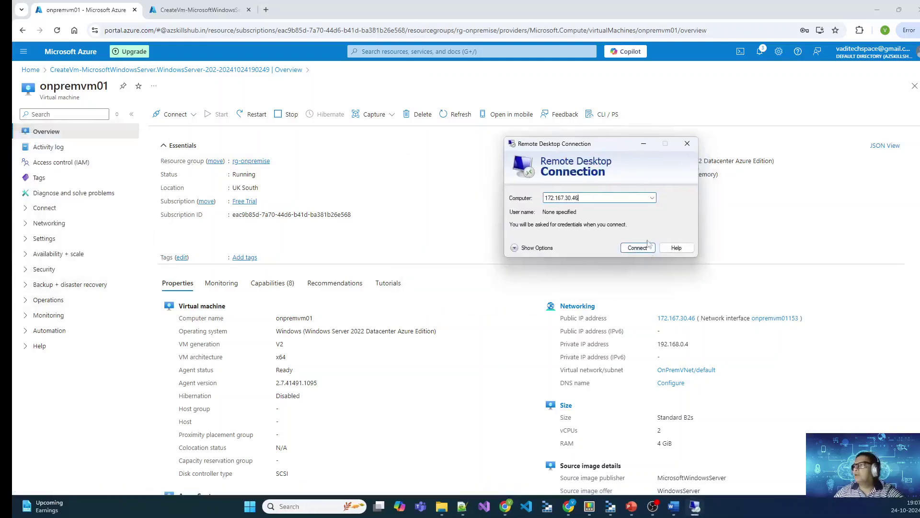
click(632, 248)
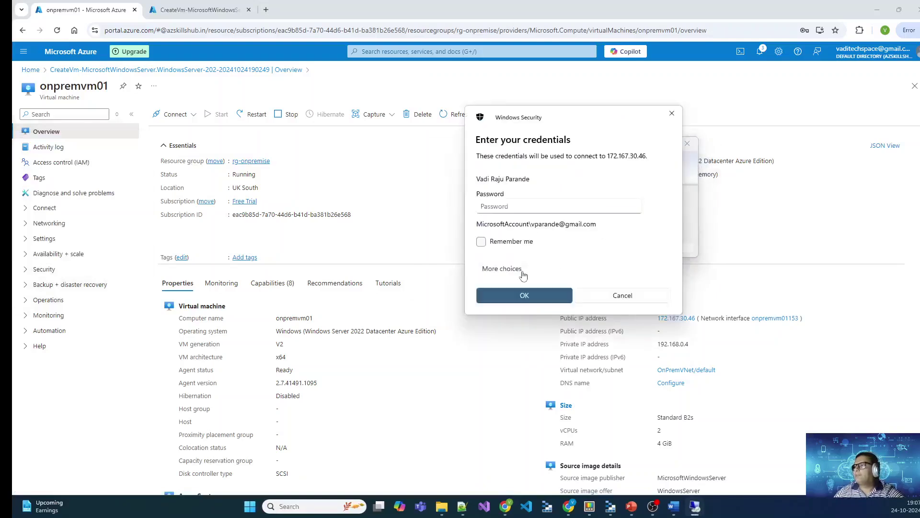
Step: Sign in with a different account using the VM's admin credentials and accept the certificate
click(522, 270)
click(527, 323)
text(sysadmin)
key(Tab)
text(•)
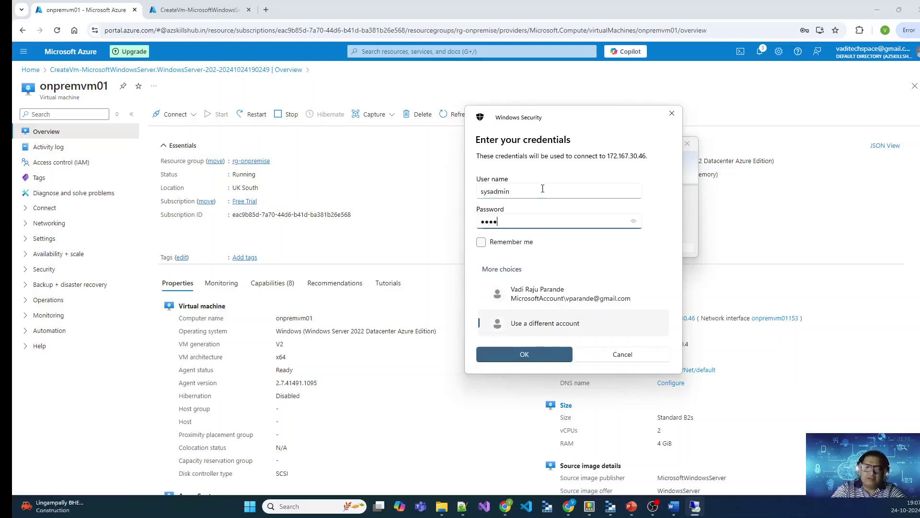
key(ctrl+a)
text(•)
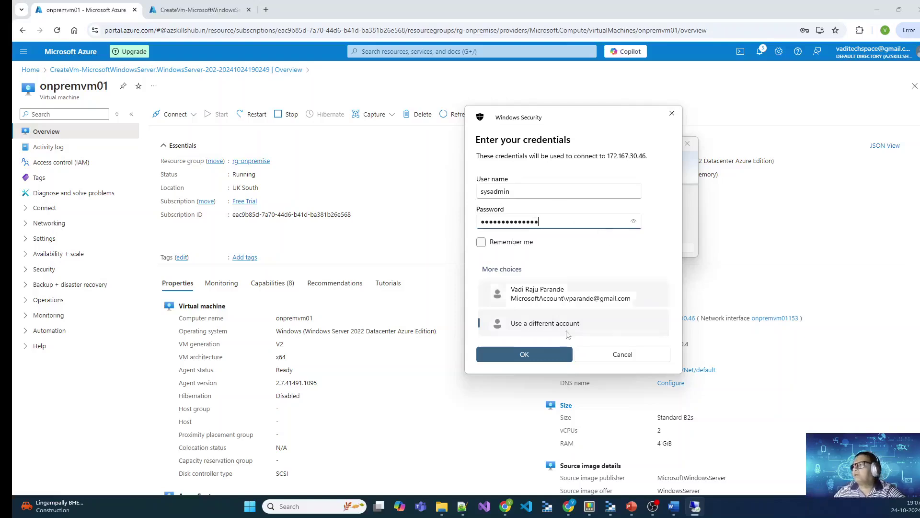
key(Return)
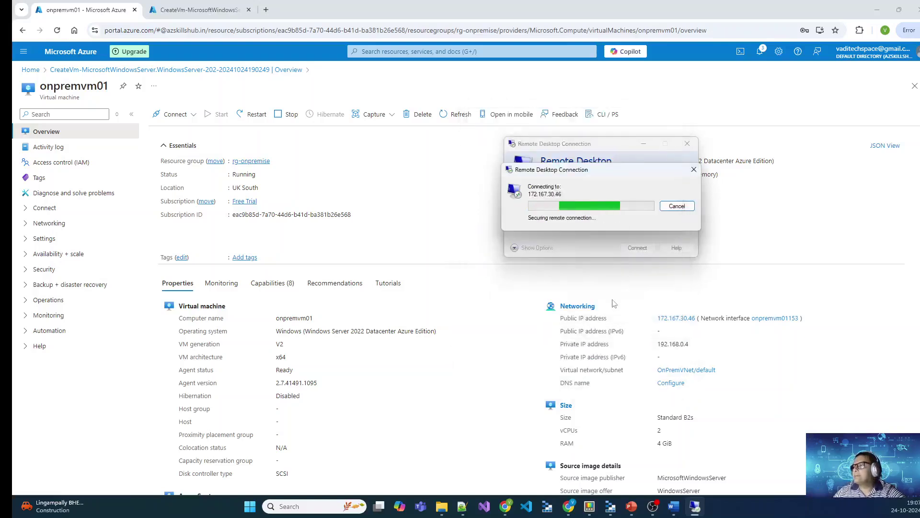
key(Return)
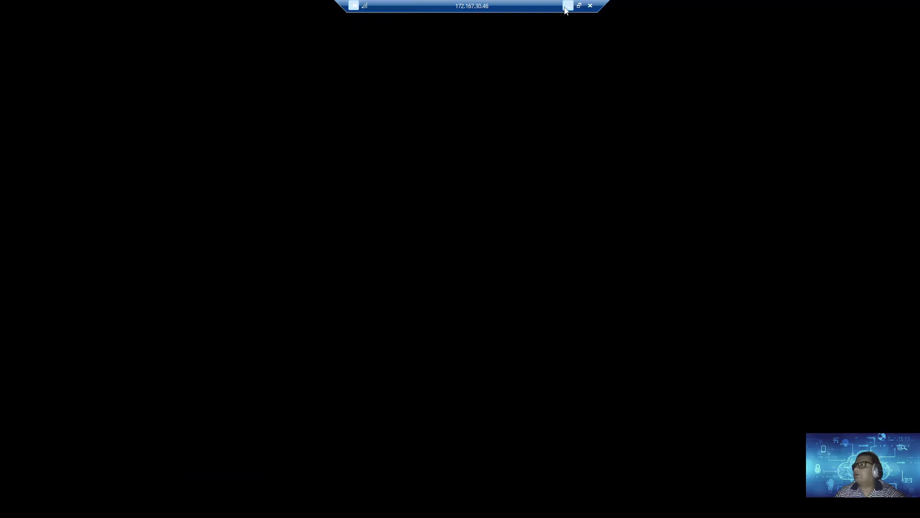
click(567, 7)
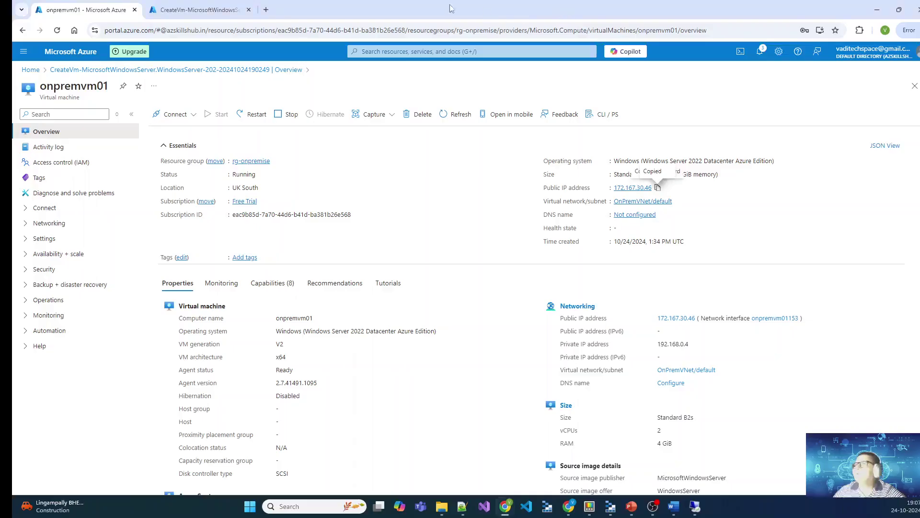
click(221, 10)
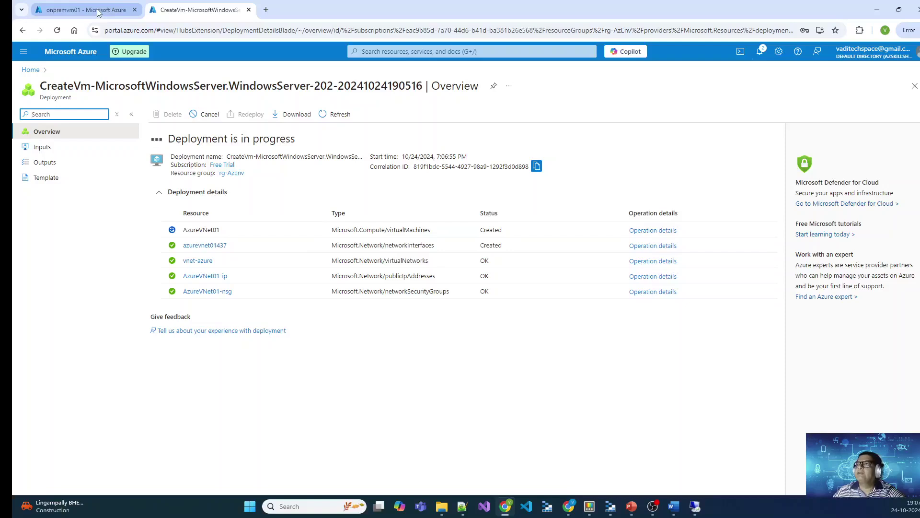
click(69, 6)
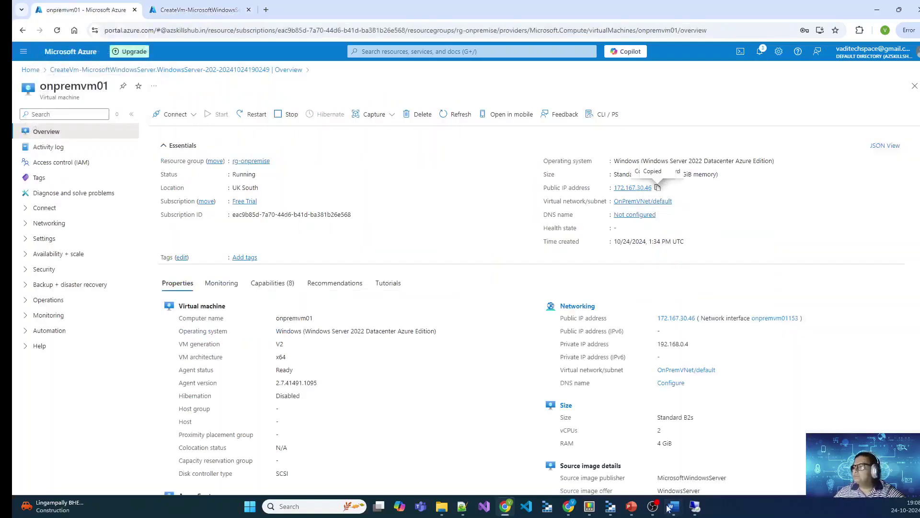
click(694, 507)
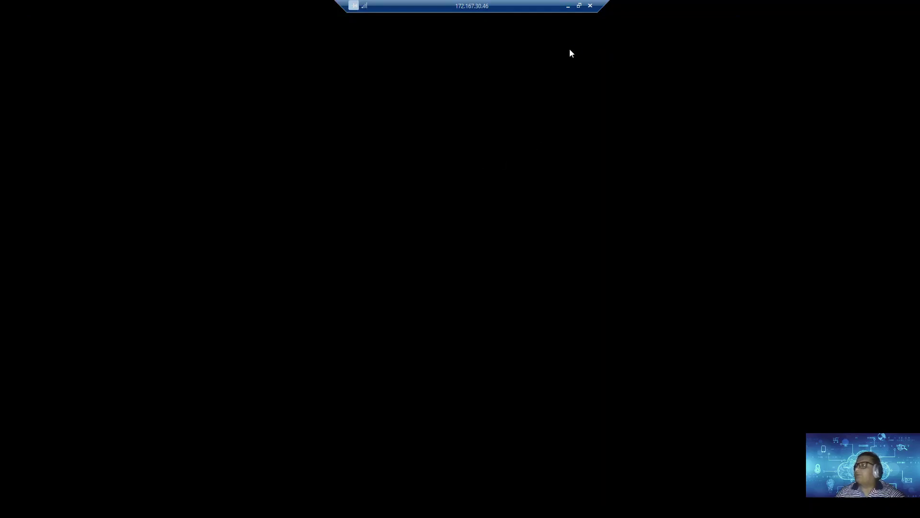
Step: Resize the remote session, check AzureVNet01 progress in the portal, and restore the session full screen
click(578, 6)
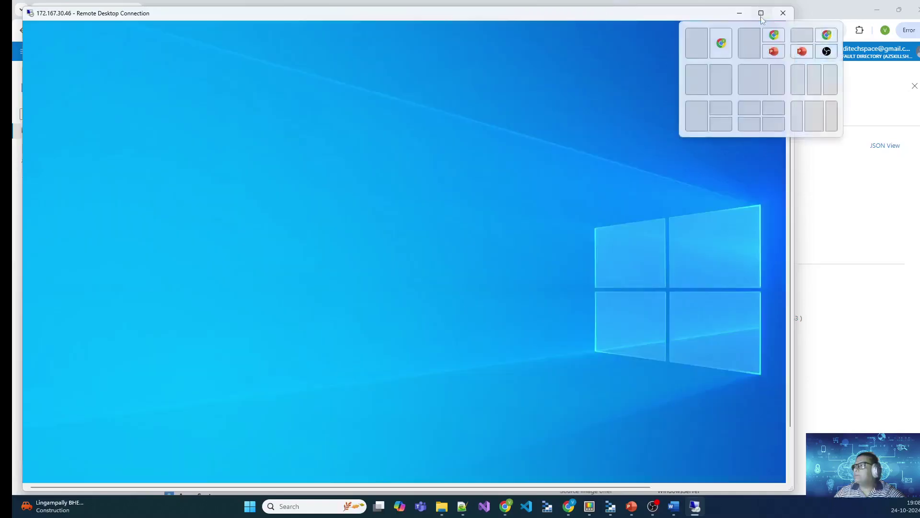
click(762, 13)
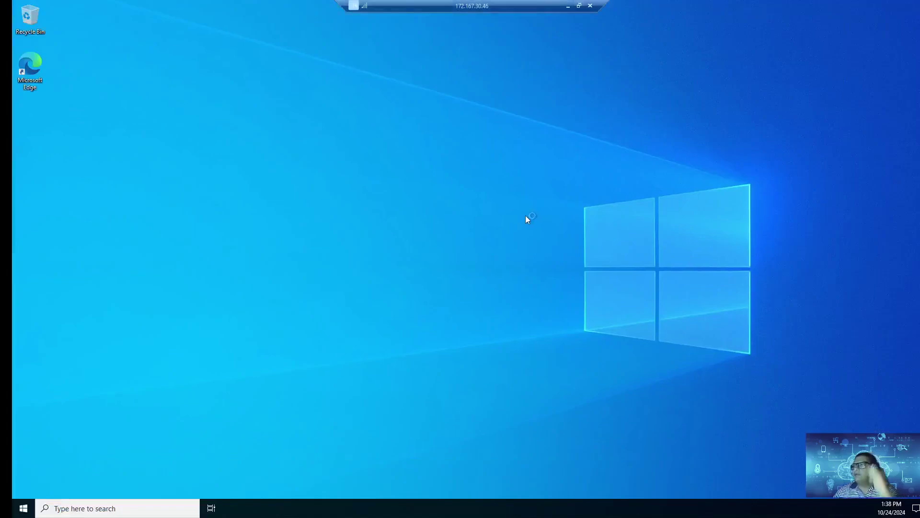
click(568, 6)
click(197, 10)
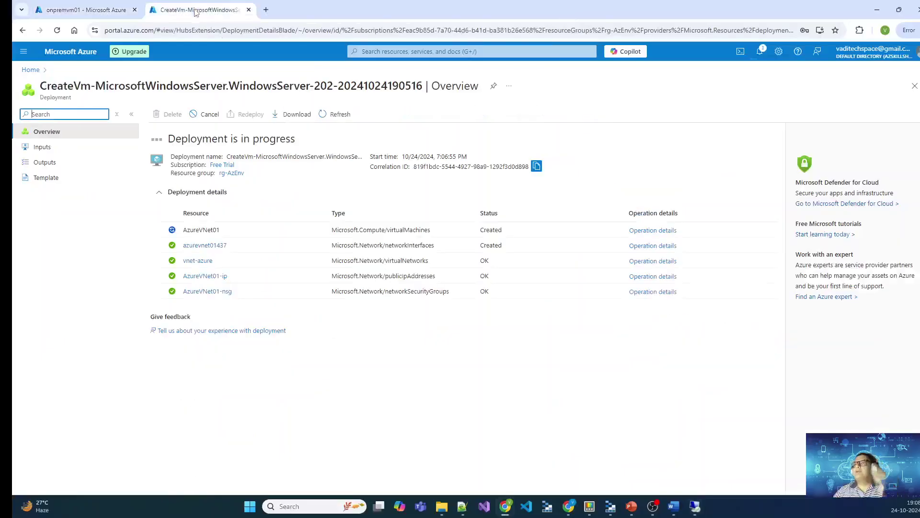
click(103, 5)
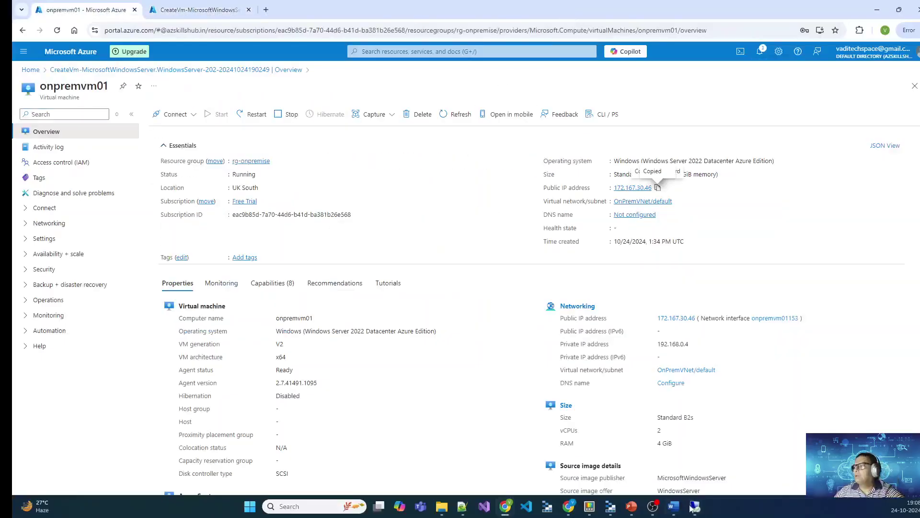
click(693, 506)
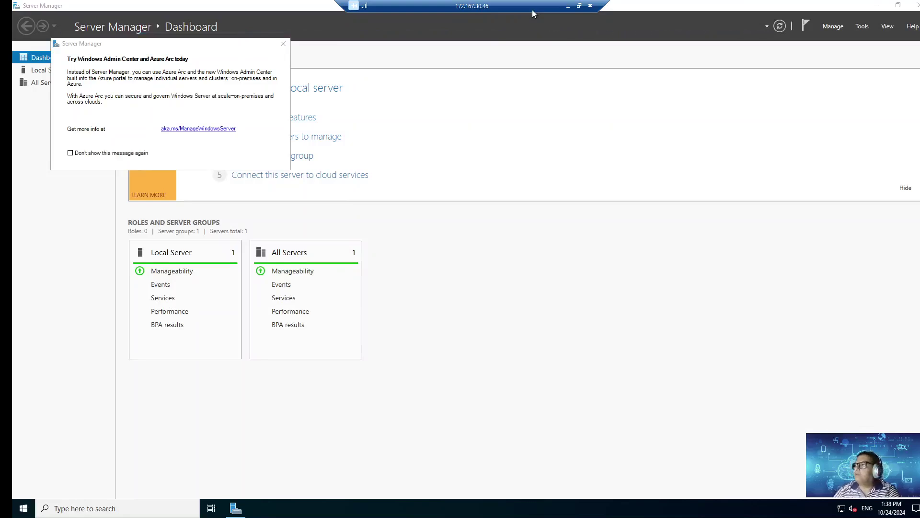
Step: Open the completed AzureVNet01 VM's overview from its deployment, then return to the onpremvm01 tab
click(568, 5)
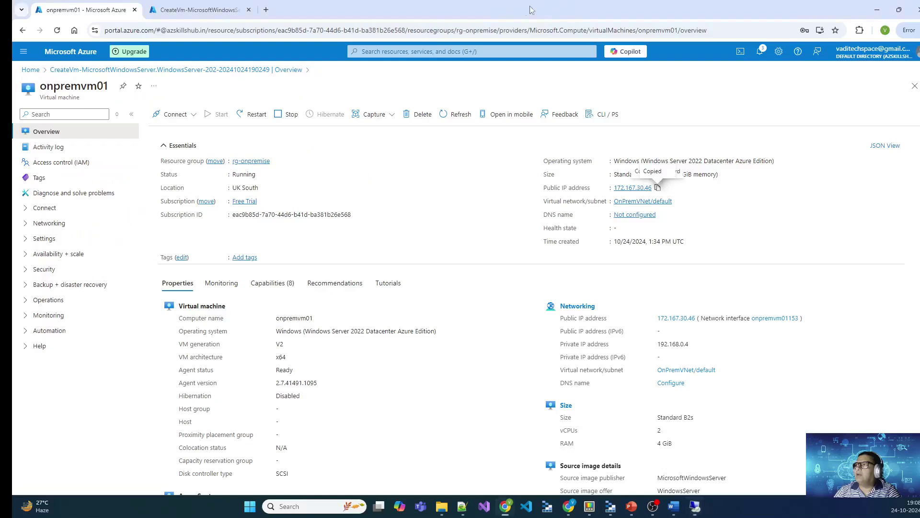
click(199, 10)
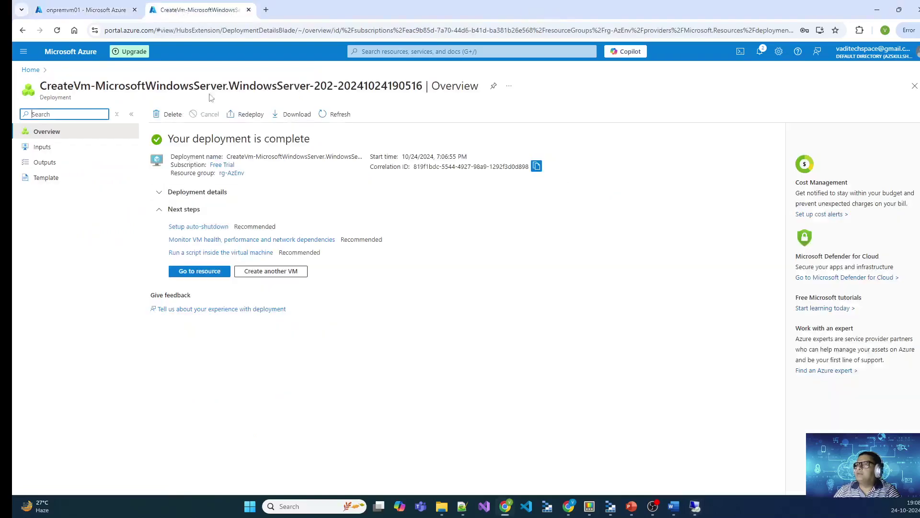
click(195, 272)
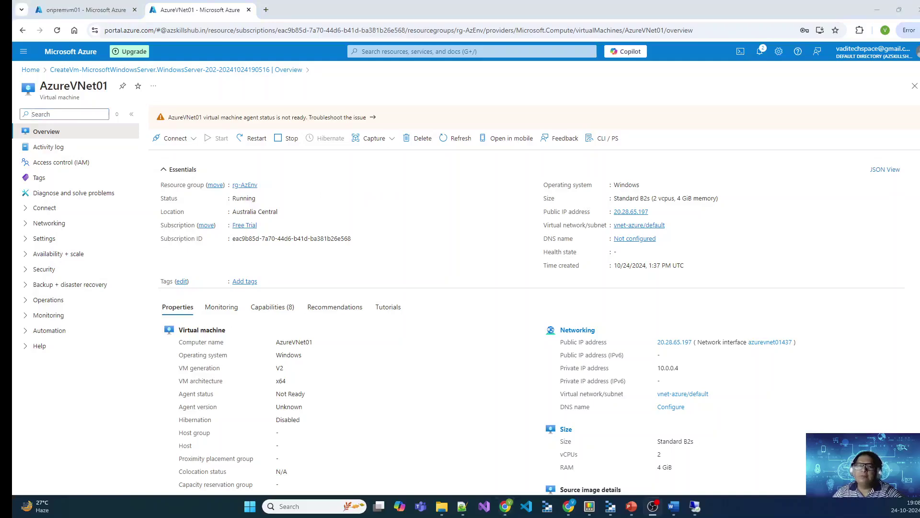
click(81, 10)
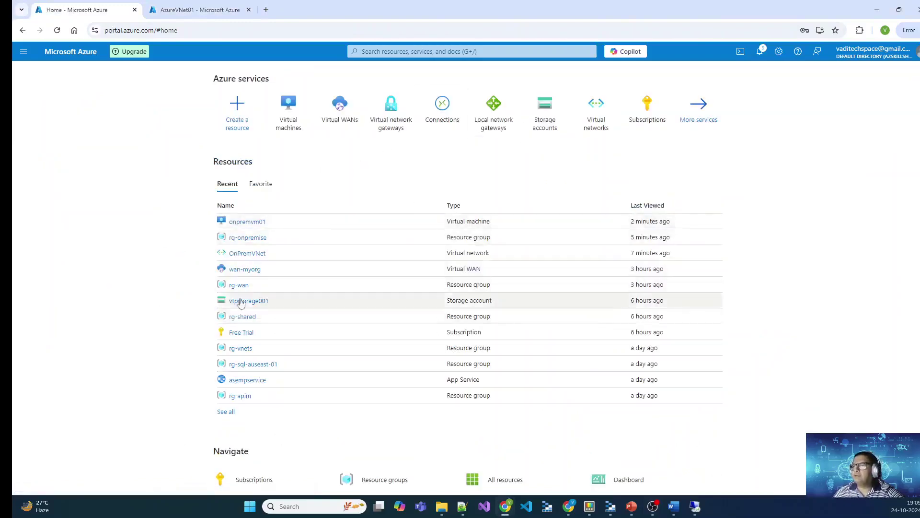
Step: Check the rg-onpremise resource group's location, UK South
click(262, 239)
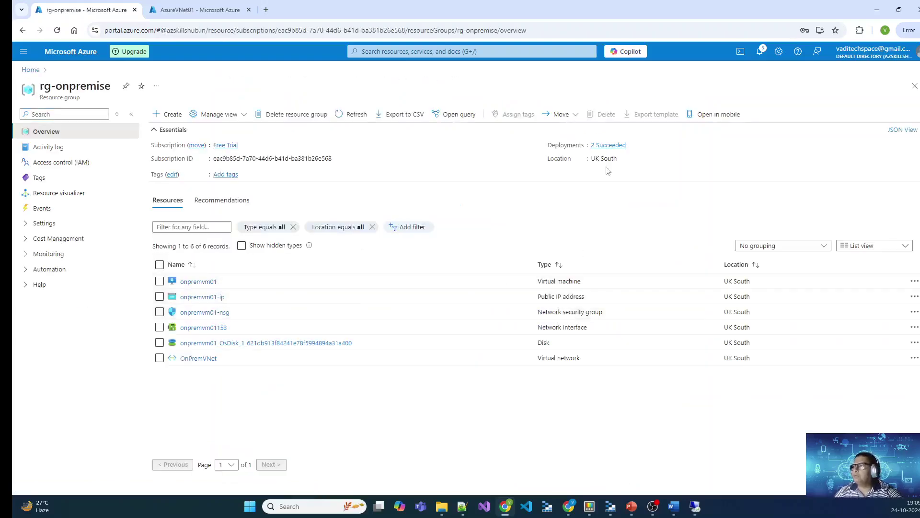
click(622, 160)
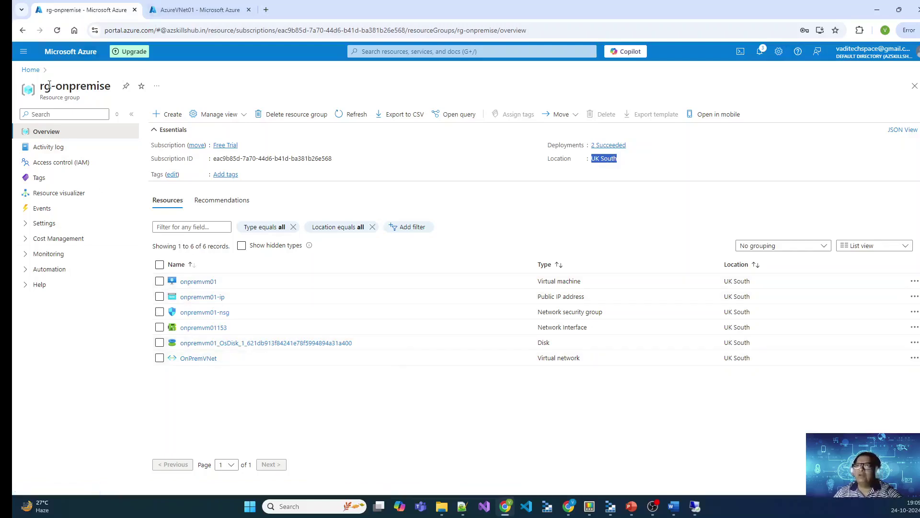
click(30, 70)
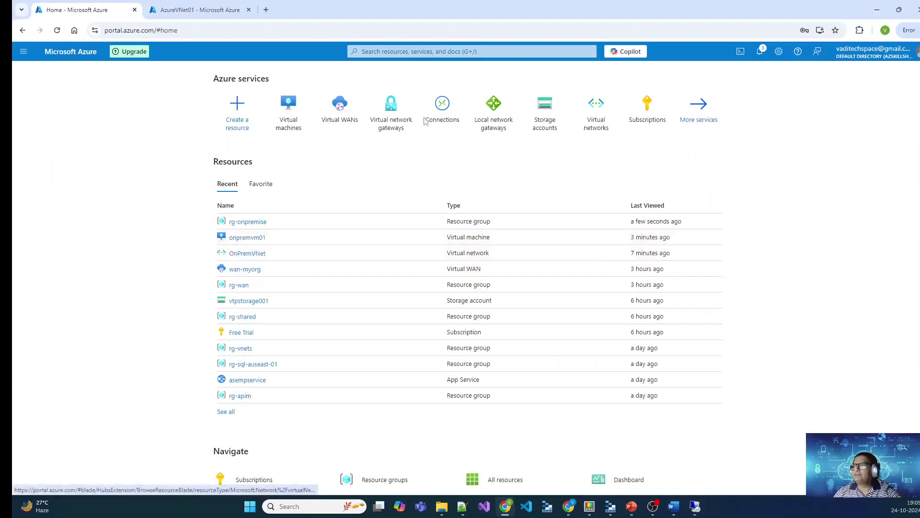
Step: Open AzureVNet01's resource group rg-AzEnv and confirm its location, Australia Central
click(280, 117)
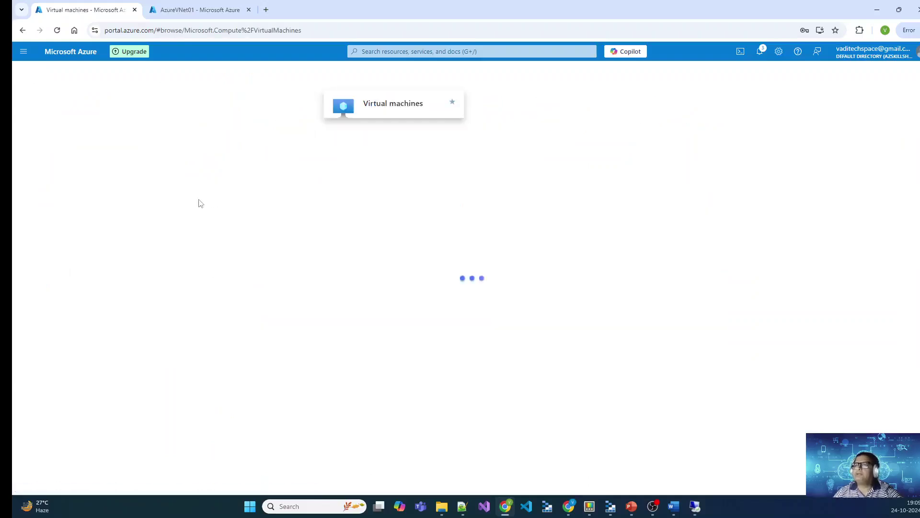
click(66, 191)
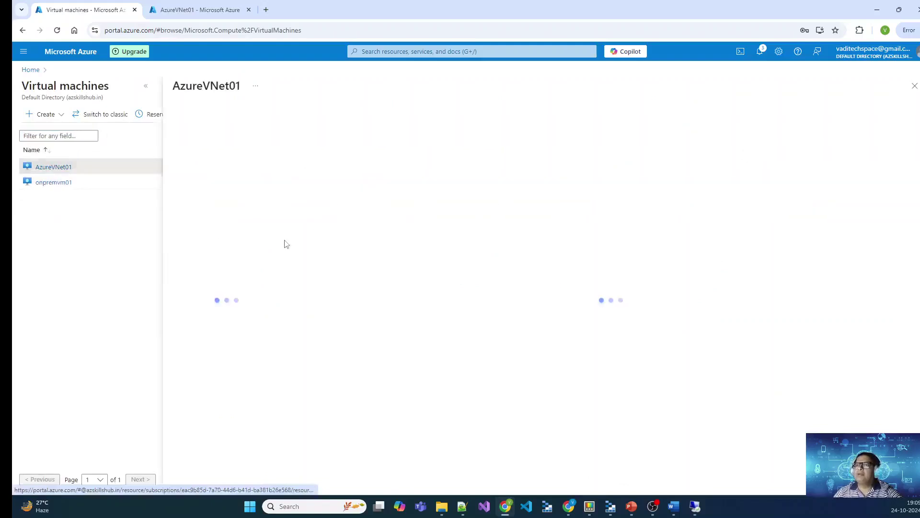
click(148, 85)
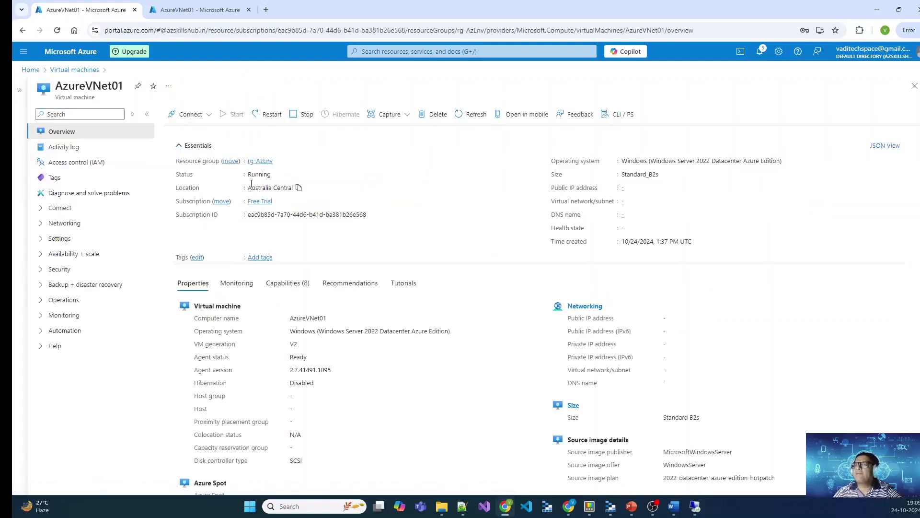
click(265, 162)
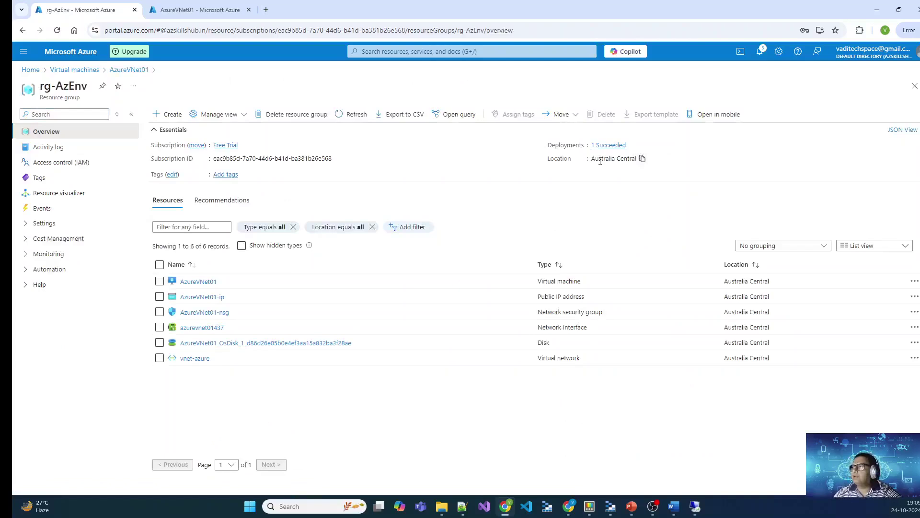
drag(591, 159, 636, 160)
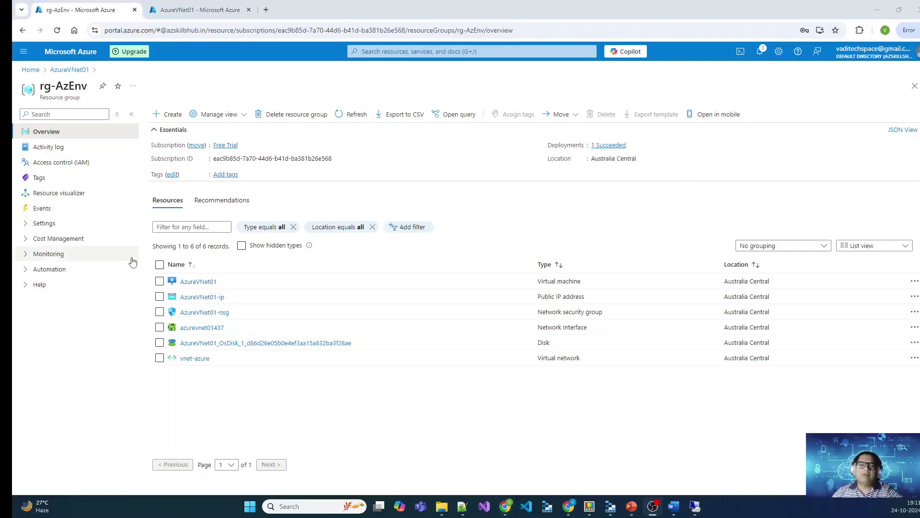
Step: Check the existing virtual network gateways list and begin a portal search for 'Virtual'
click(30, 70)
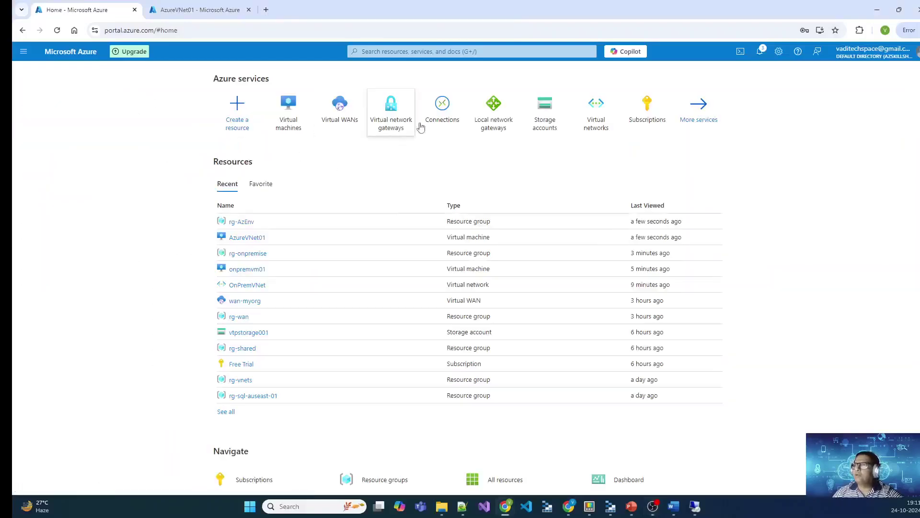
click(391, 126)
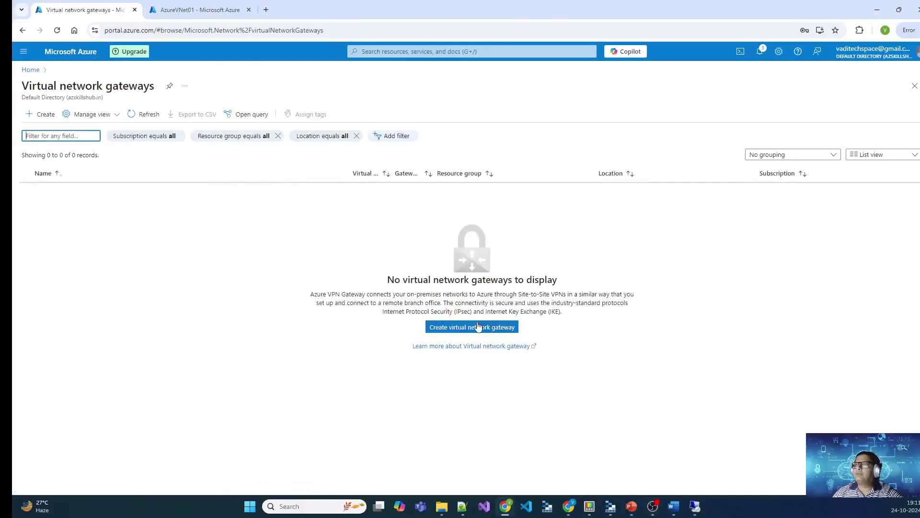
click(29, 69)
click(430, 52)
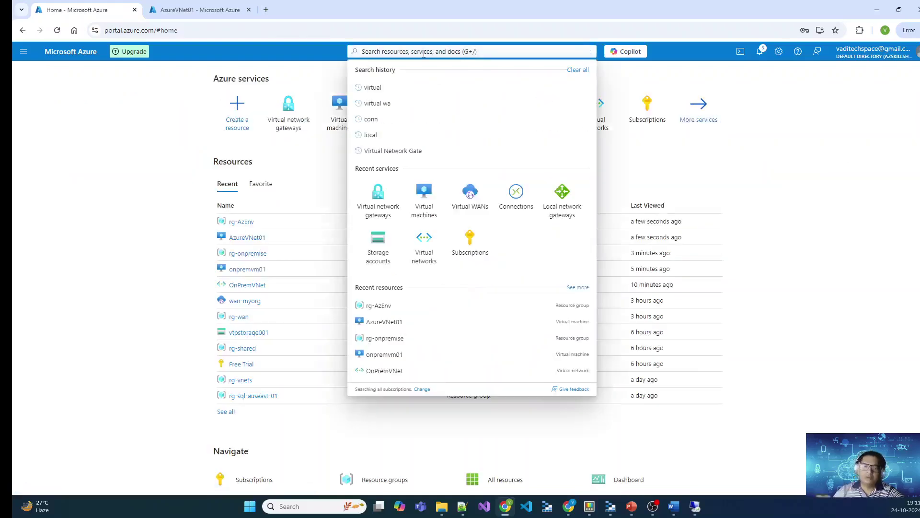
text(Virtual)
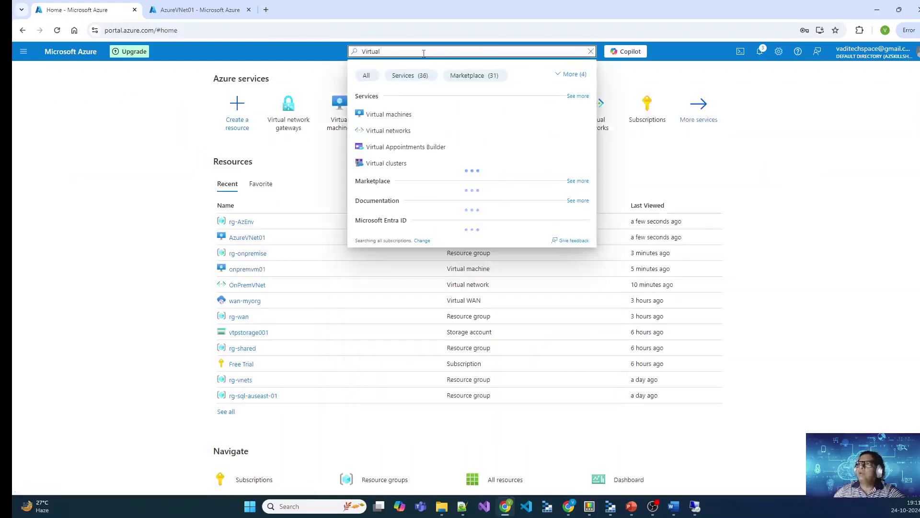
Step: Search the Marketplace for Virtual Network Gateway and choose Create > Virtual network gateway
click(232, 109)
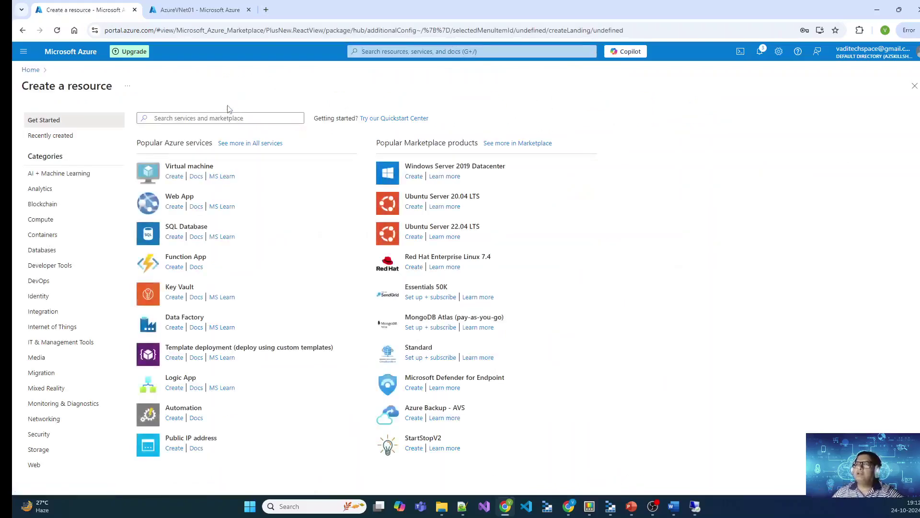
click(230, 117)
text(Vi)
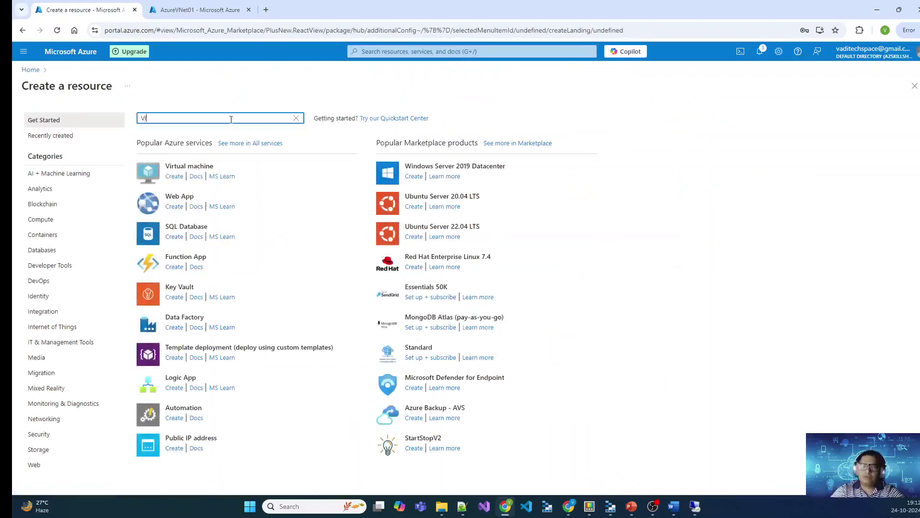
text(rtual Network)
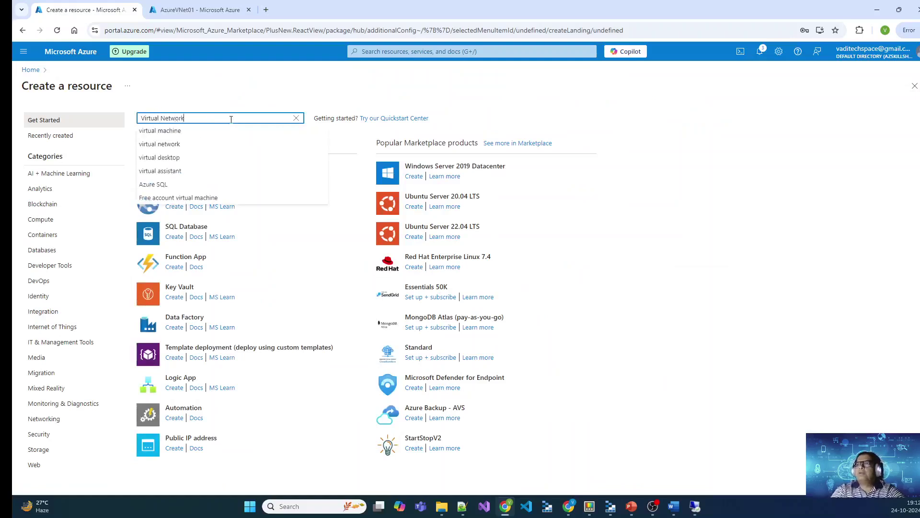
text( Gateway)
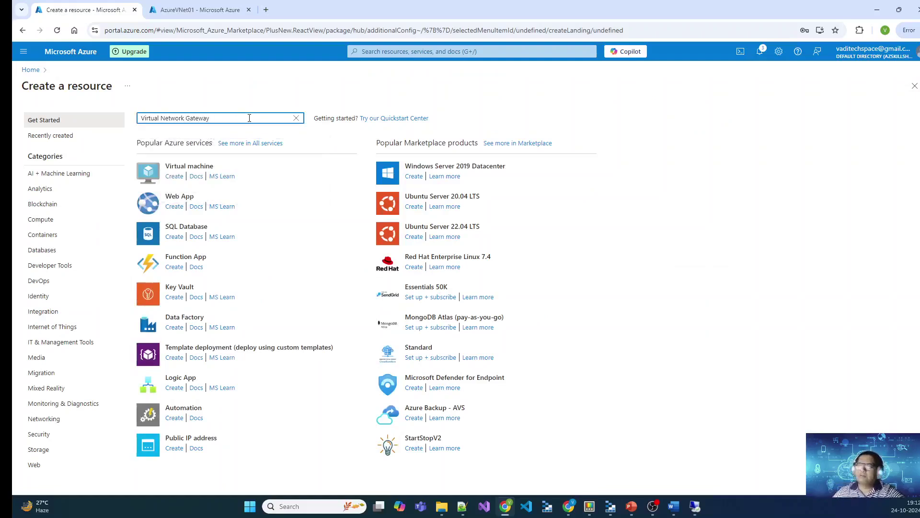
key(Return)
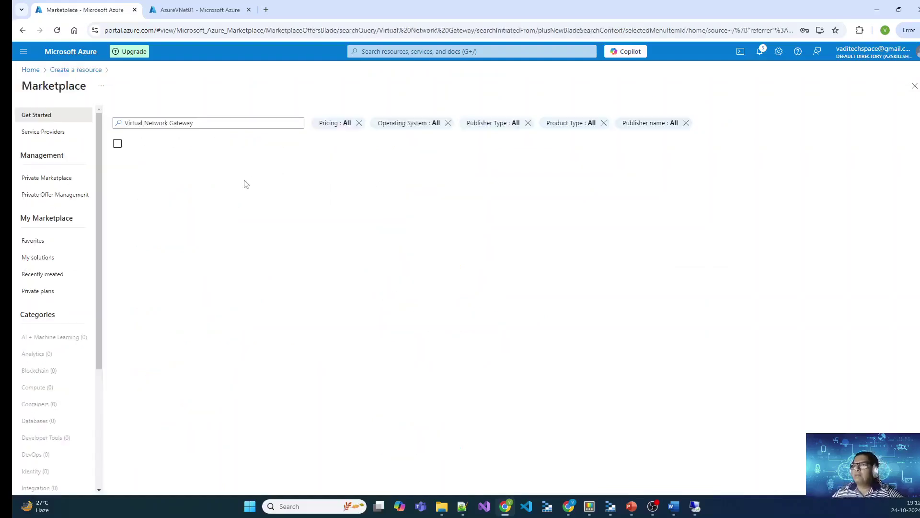
click(151, 383)
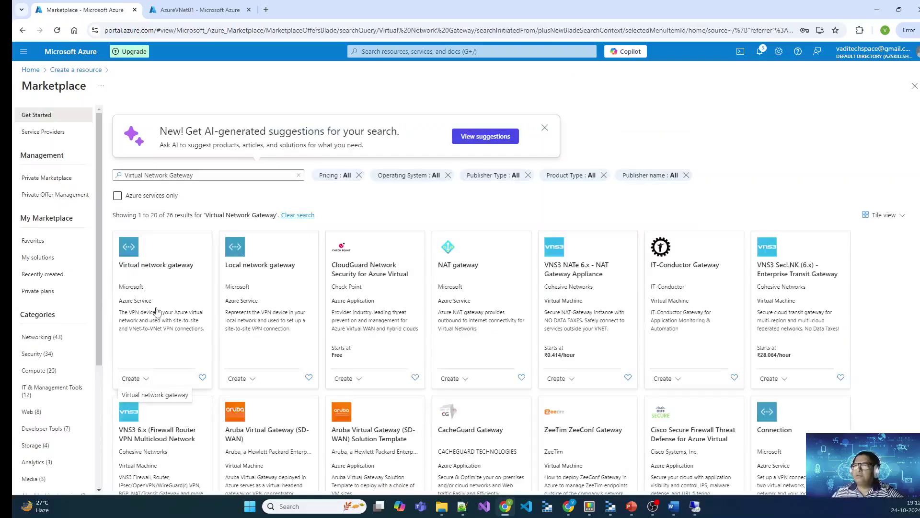
click(148, 395)
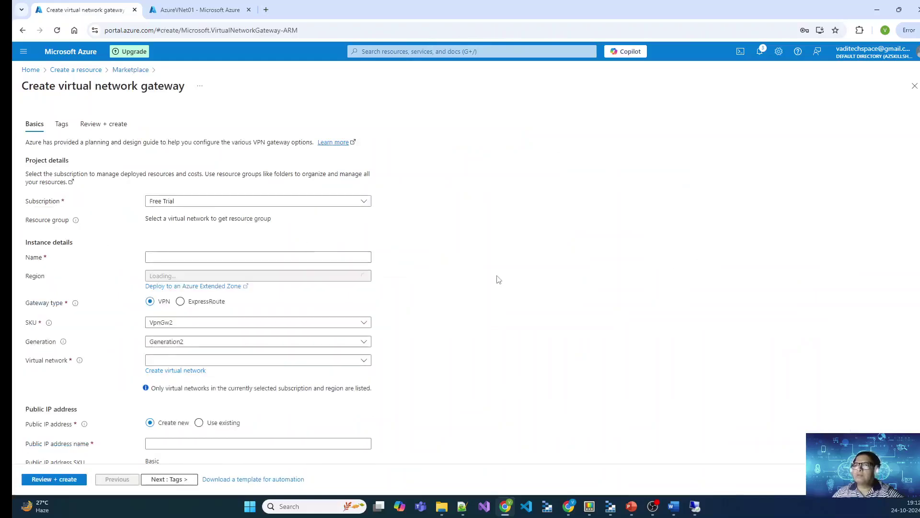
Step: Set the gateway region to Australia Central
click(261, 278)
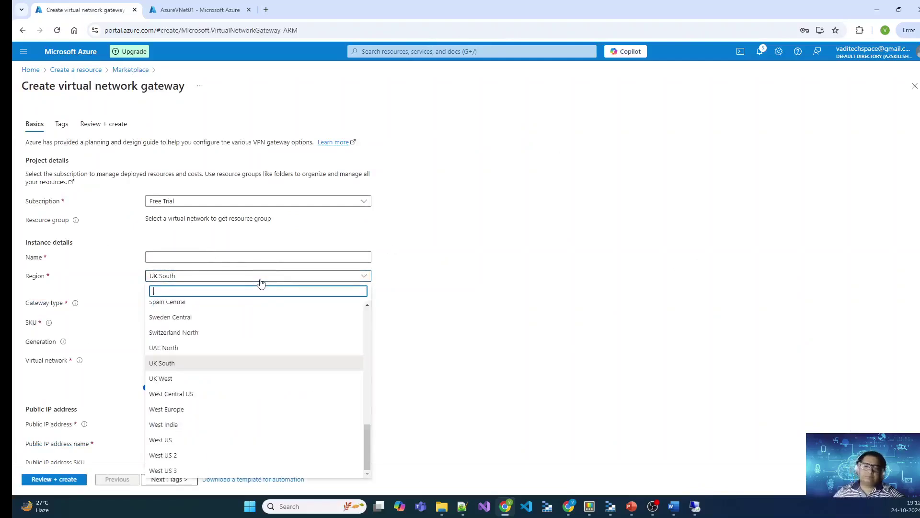
text(austra)
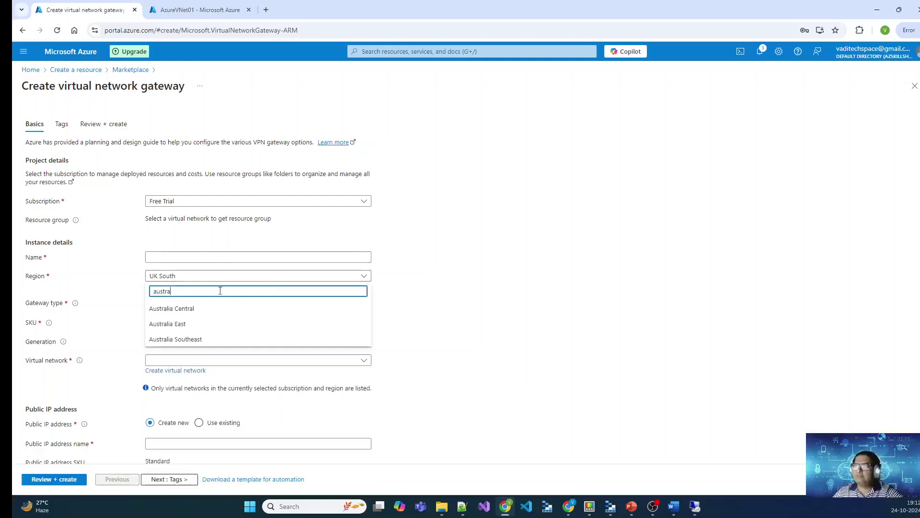
click(215, 309)
click(217, 260)
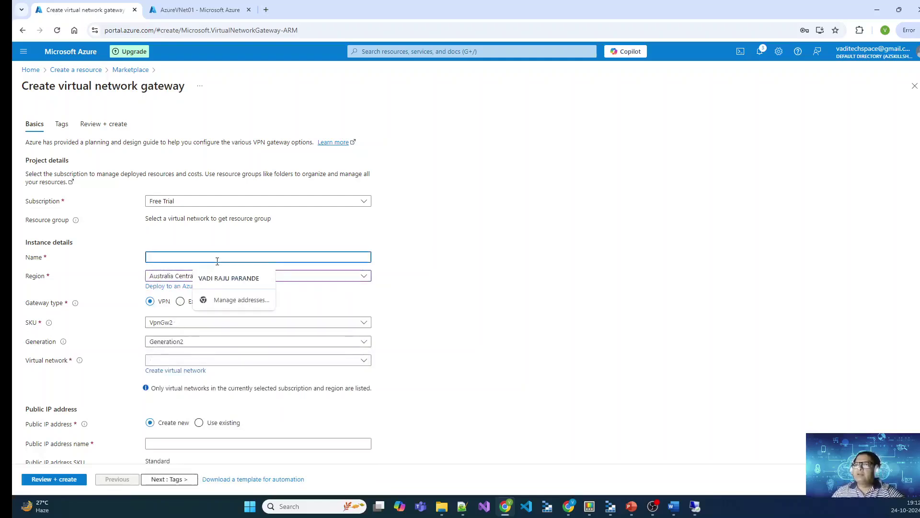
click(413, 370)
Step: Check the Virtual network list, where vnet-azure is unavailable, and switch to the AzureVNet01 tab
scroll(383, 351, down, 1)
click(364, 312)
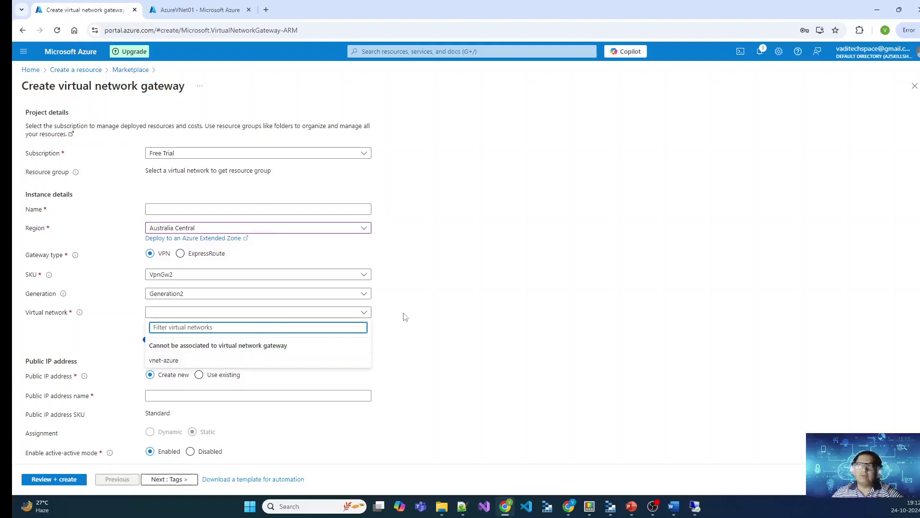
click(439, 318)
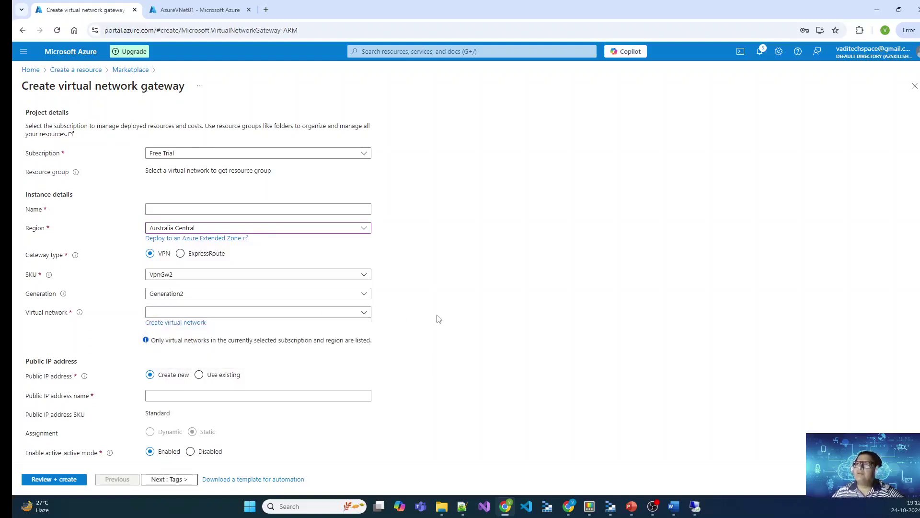
click(200, 9)
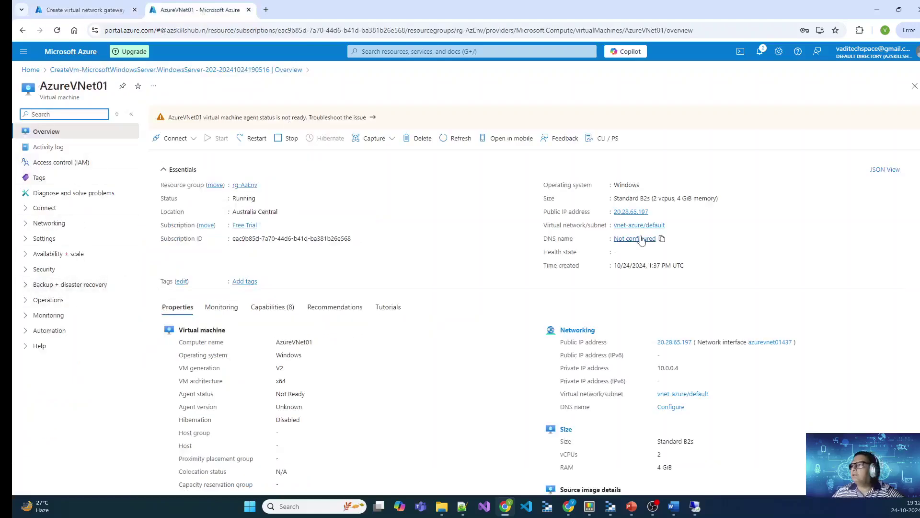
Step: Add a GatewaySubnet (10.0.1.0/24) to vnet-azure from its Subnets page
click(657, 225)
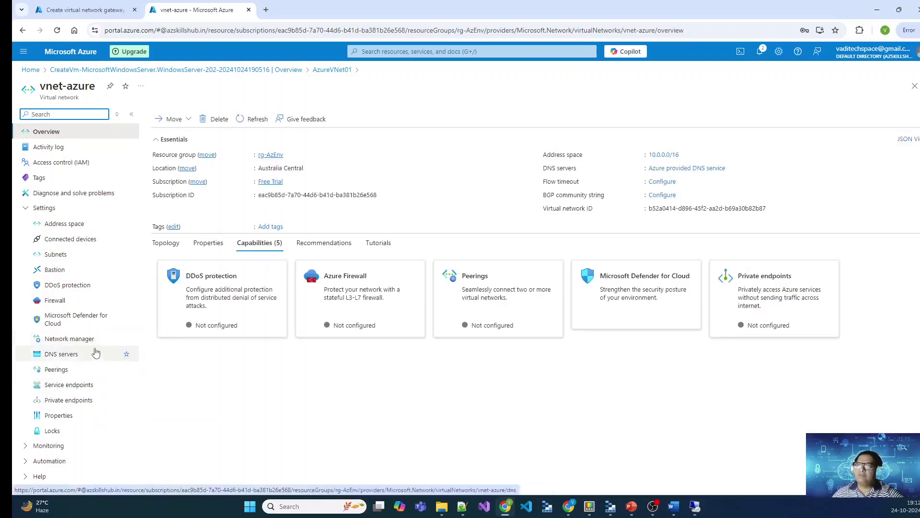
click(66, 260)
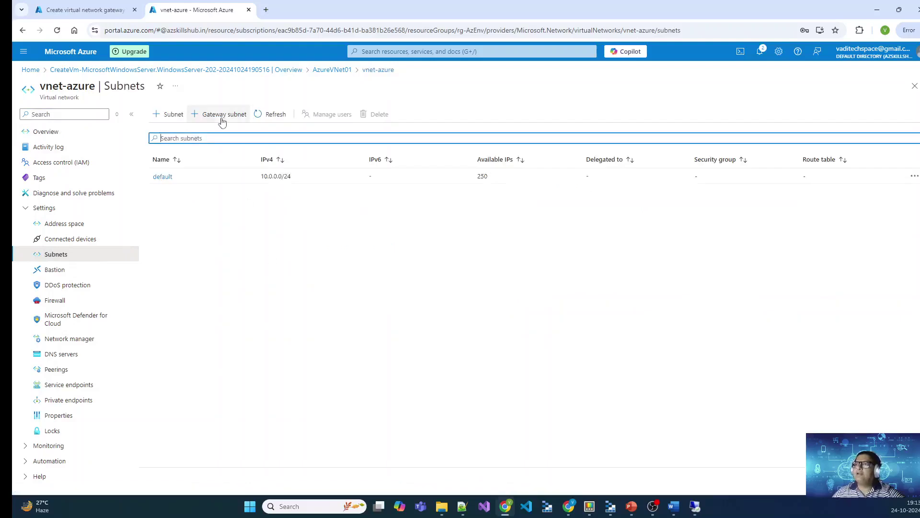
click(222, 115)
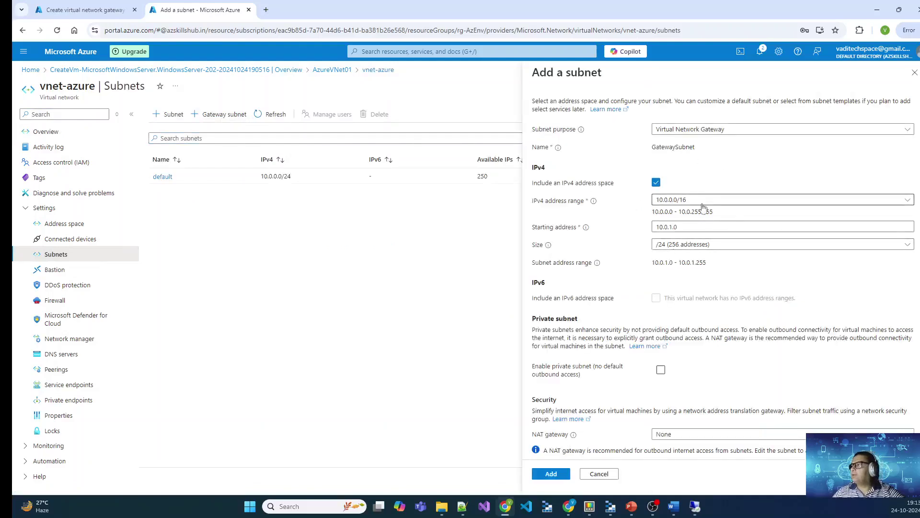
scroll(692, 374, down, 5)
scroll(688, 334, down, 1)
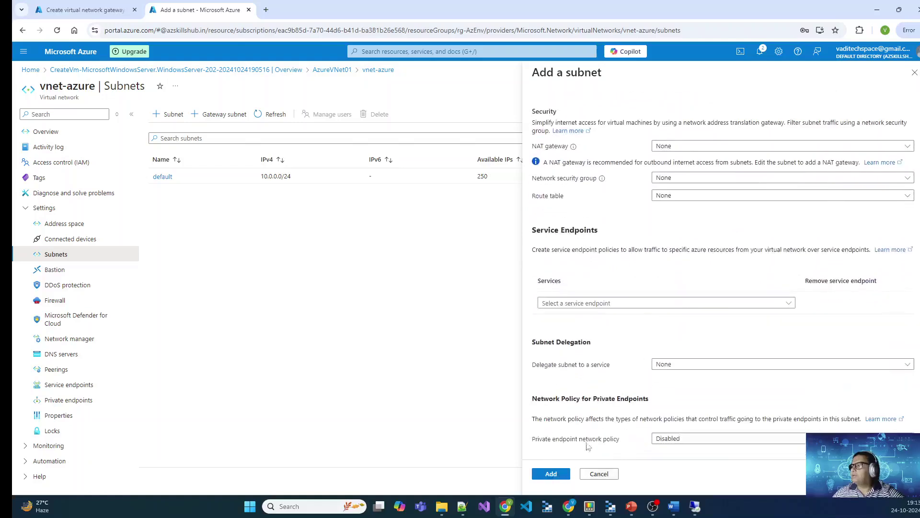
click(556, 474)
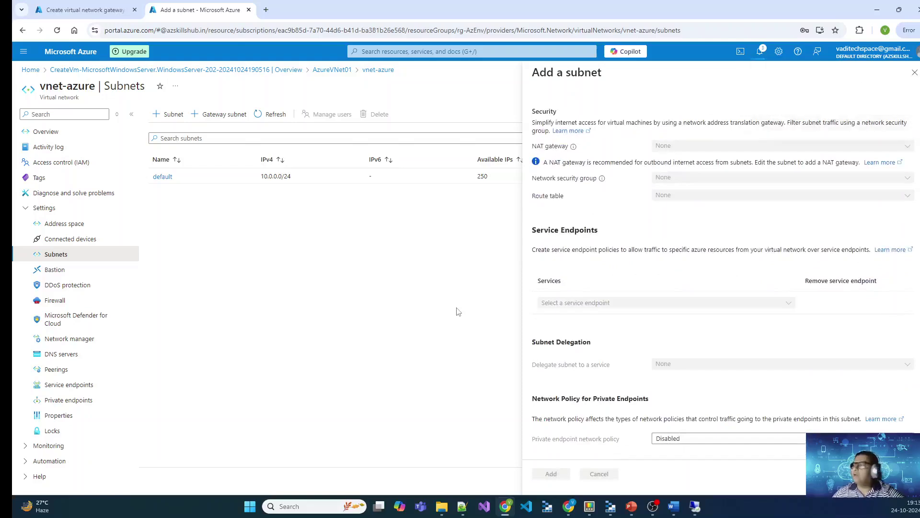
Step: Check GatewaySubnet in the vnet-azure subnet list, then go back to the gateway creation form
click(106, 11)
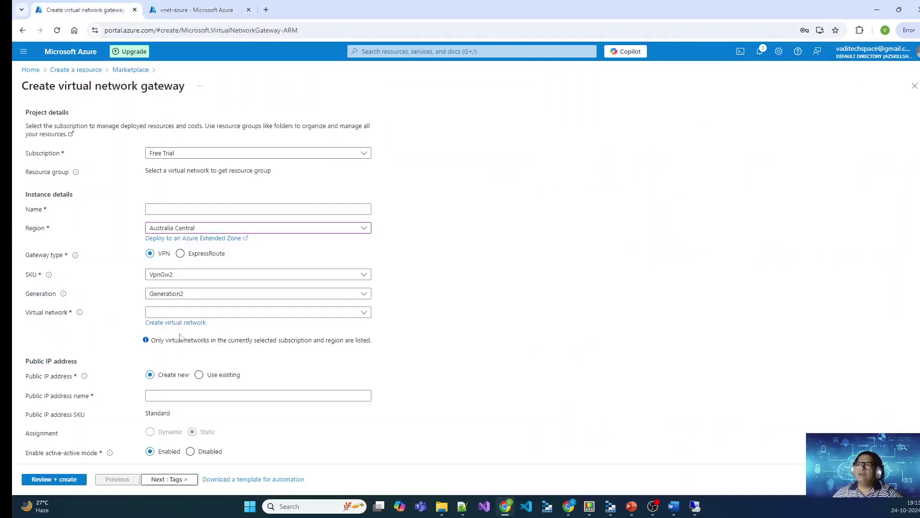
click(188, 11)
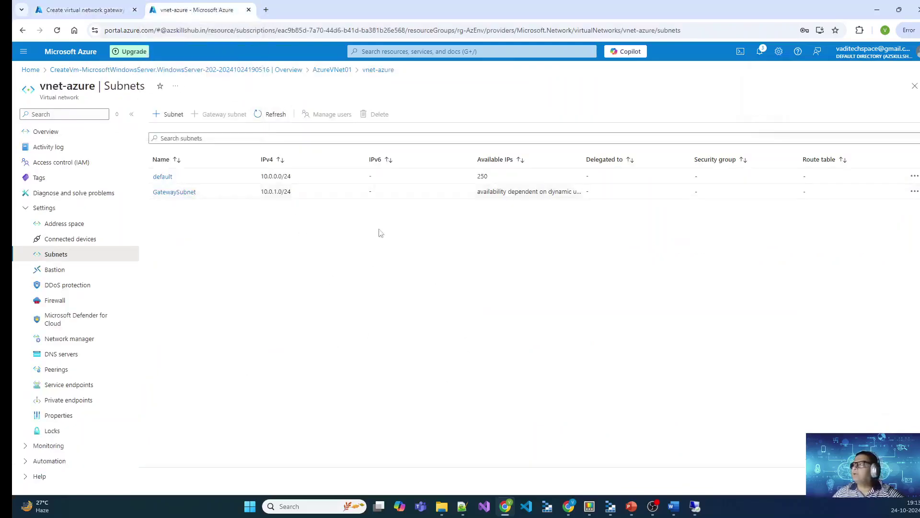
click(106, 10)
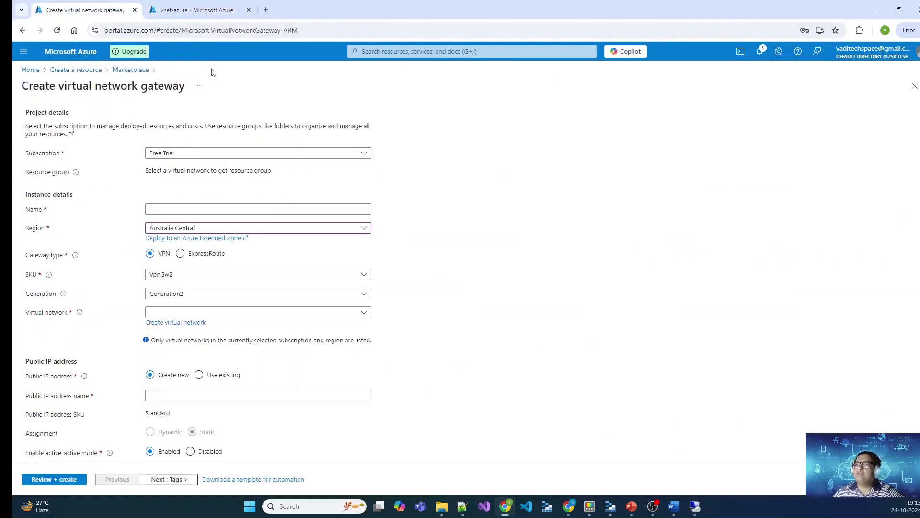
Step: Reload the Create virtual network gateway page
scroll(238, 110, up, 1)
click(335, 30)
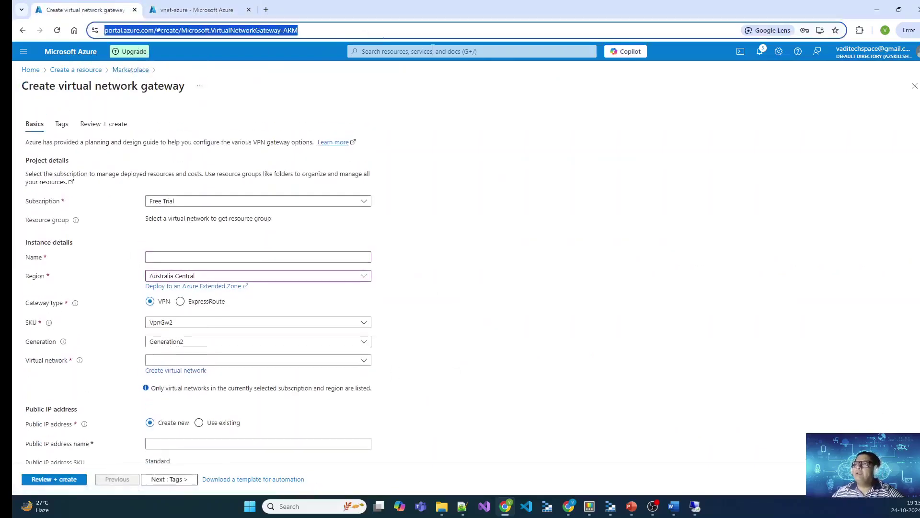
key(Return)
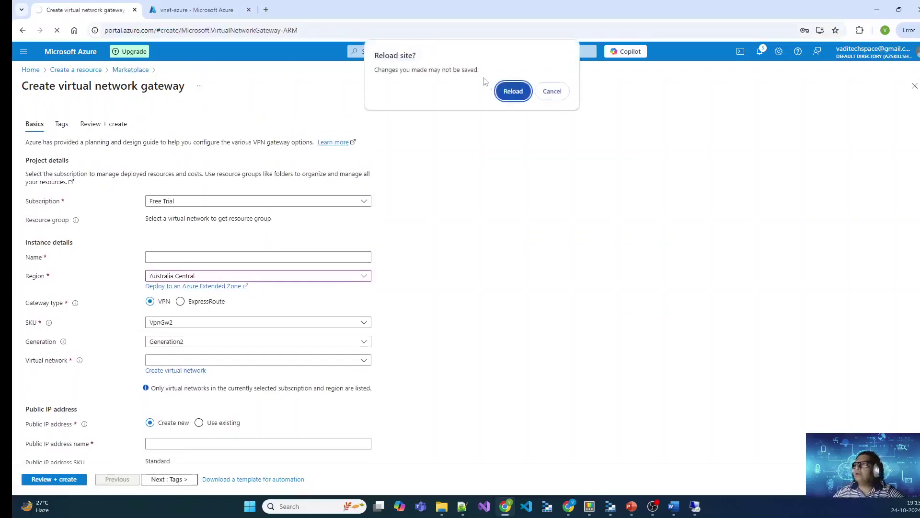
click(514, 91)
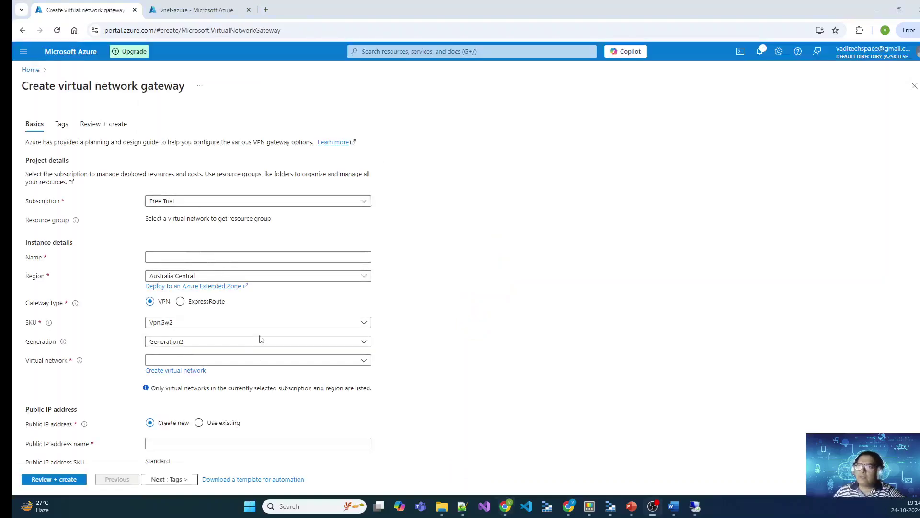
Step: Attach the gateway to vnet-azure, which fills in resource group rg-AzEnv
click(283, 360)
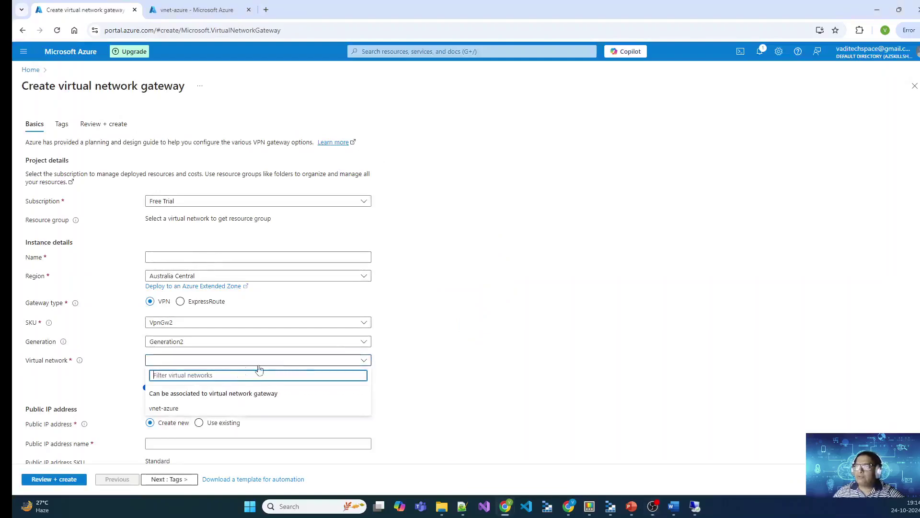
click(170, 409)
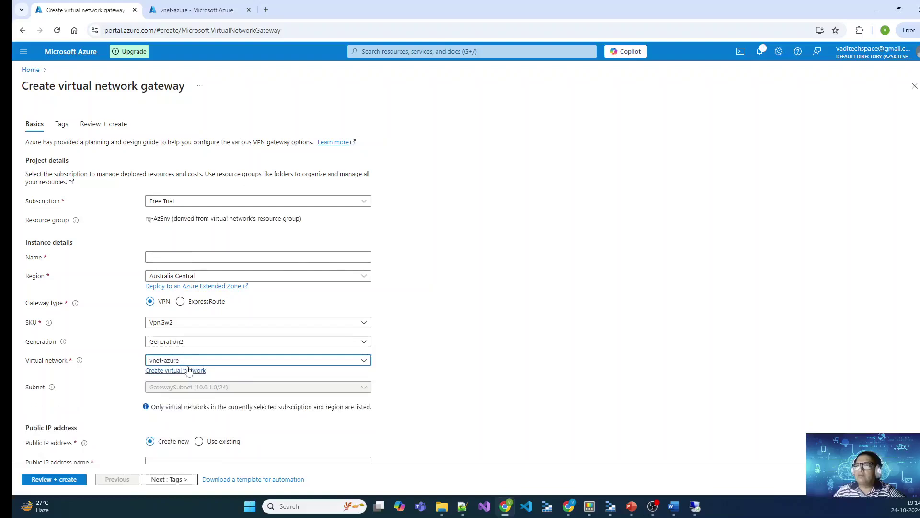
drag(145, 218, 192, 221)
click(297, 244)
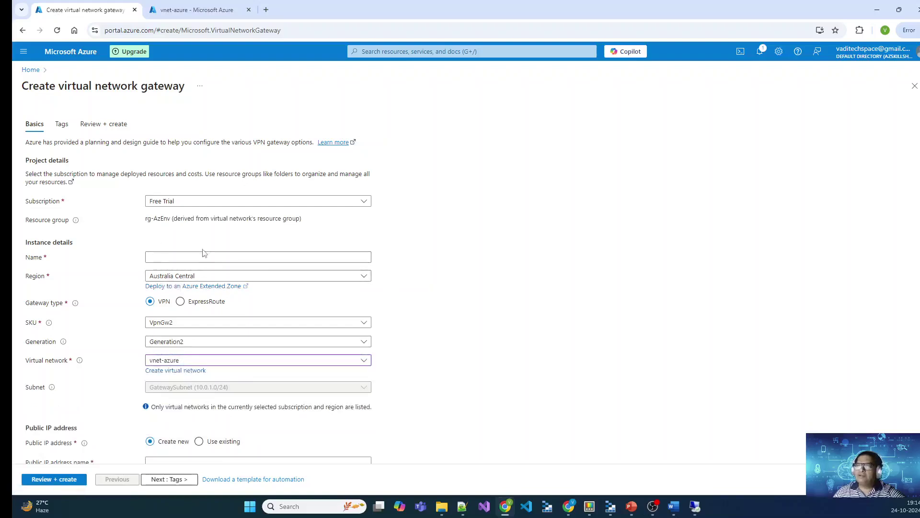
Step: Name the virtual network gateway vng-vpn
click(267, 257)
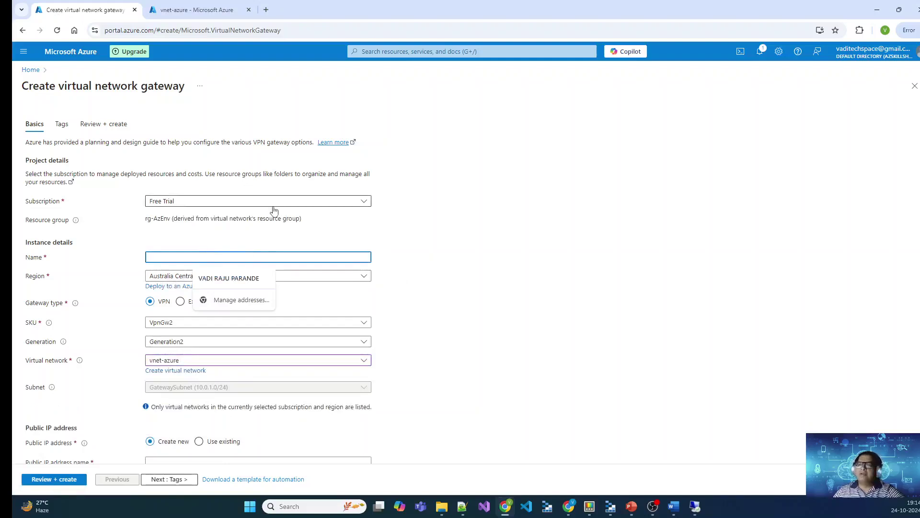
text(vng)
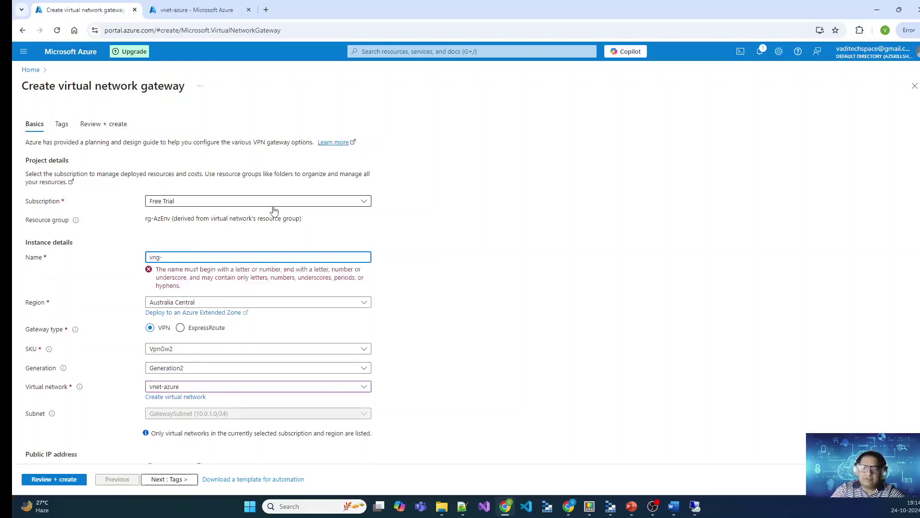
text(-vpn)
key(Tab)
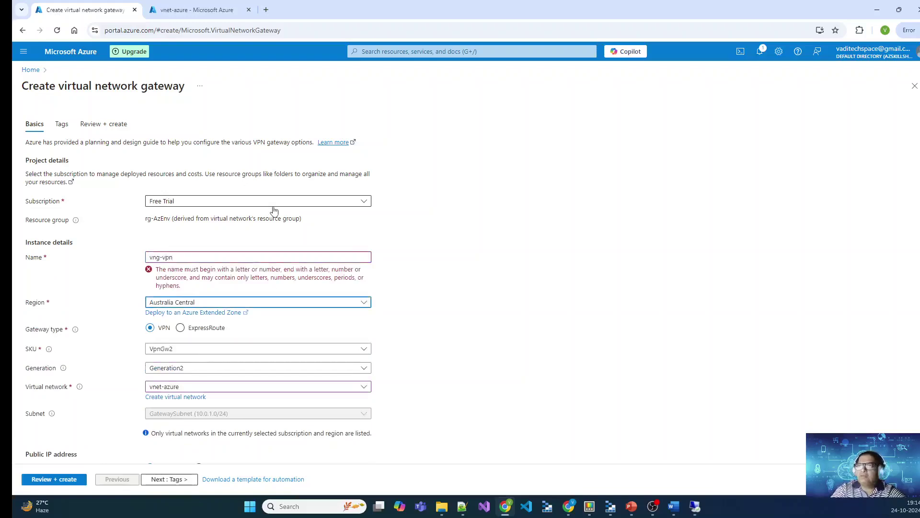
click(238, 255)
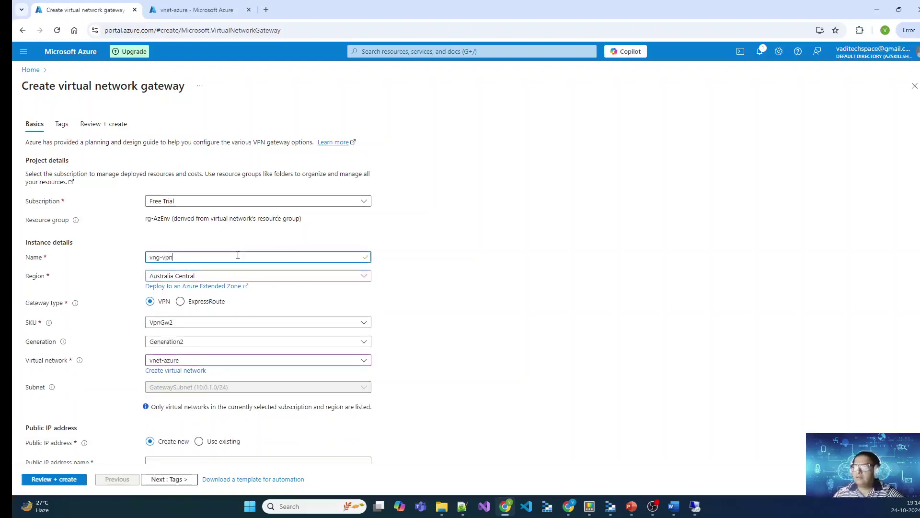
Step: Set the gateway SKU to VpnGw1 with Generation1
scroll(541, 317, down, 2)
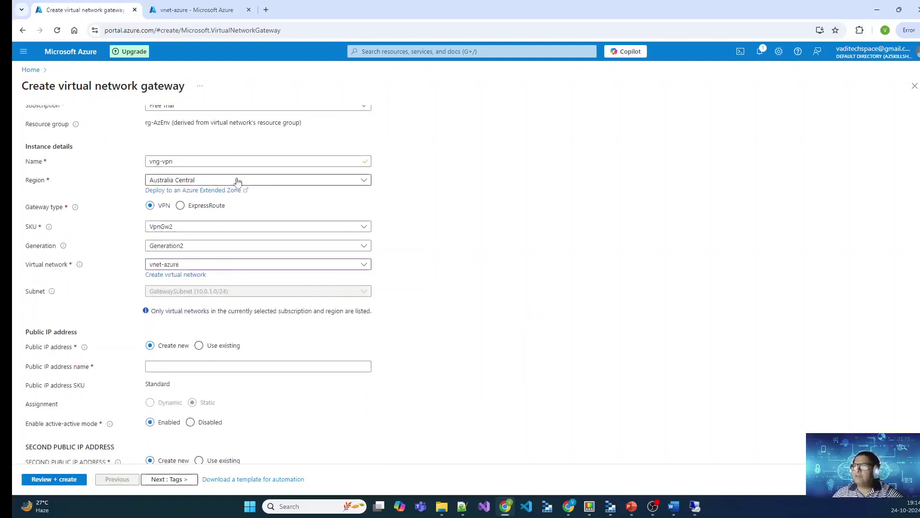
click(232, 228)
click(210, 240)
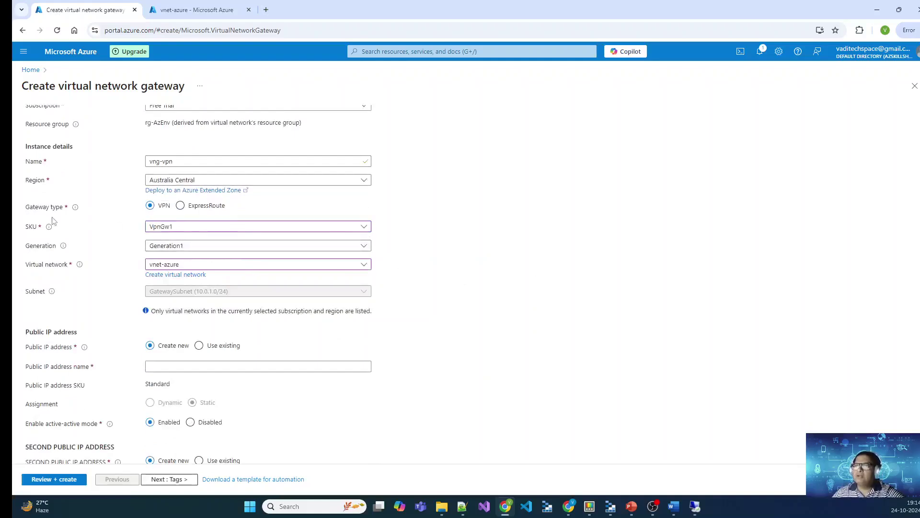
mouse_move(49, 229)
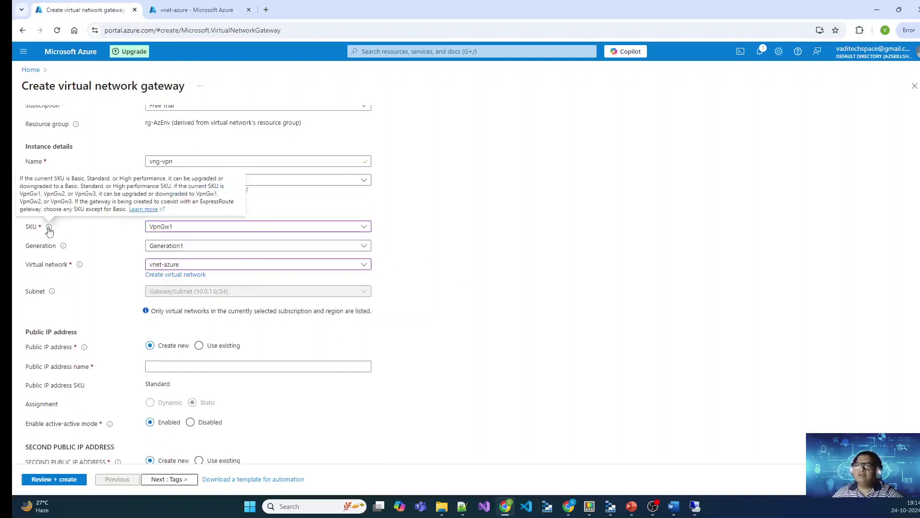
click(247, 230)
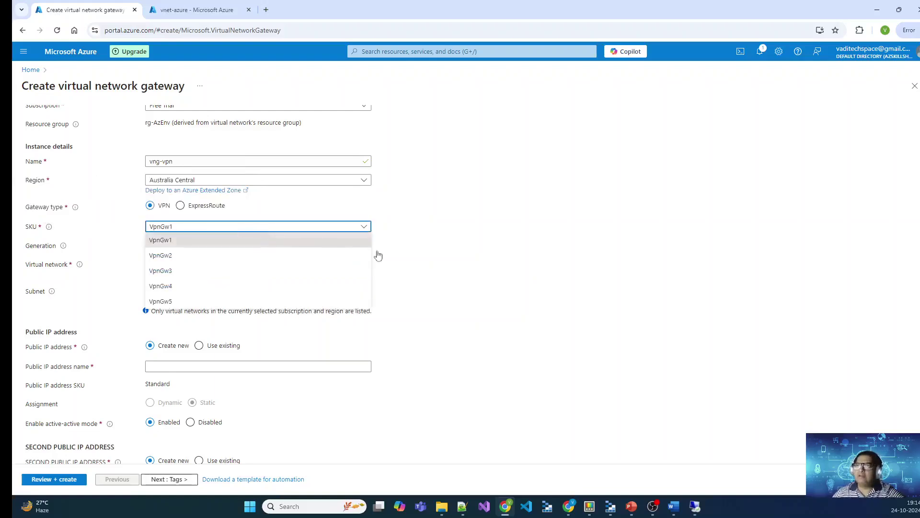
click(480, 271)
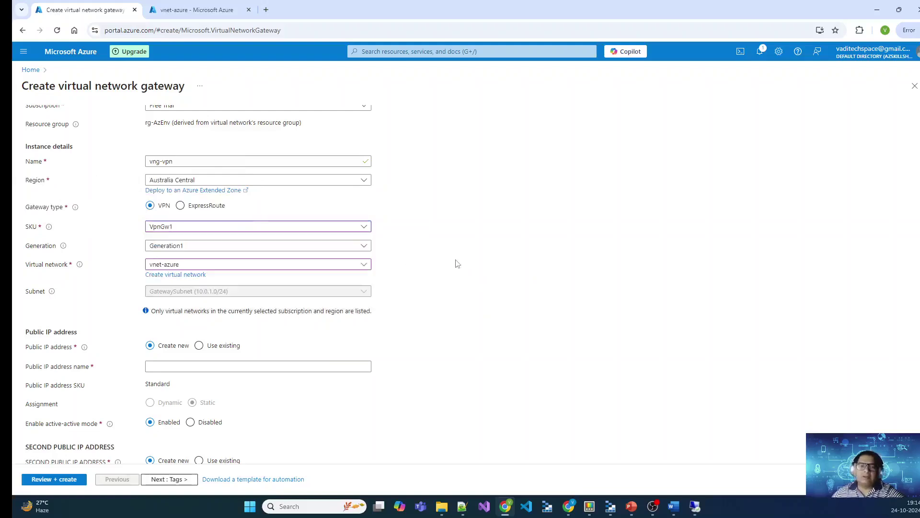
click(266, 229)
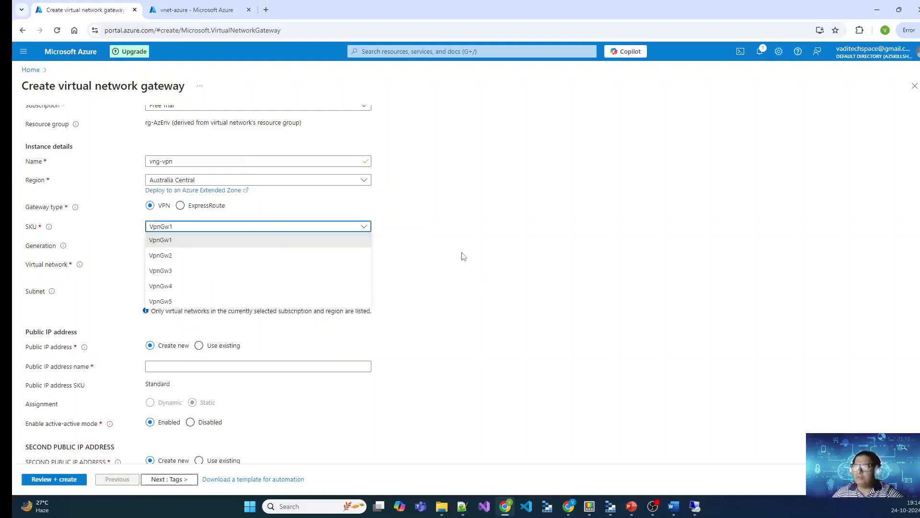
click(463, 258)
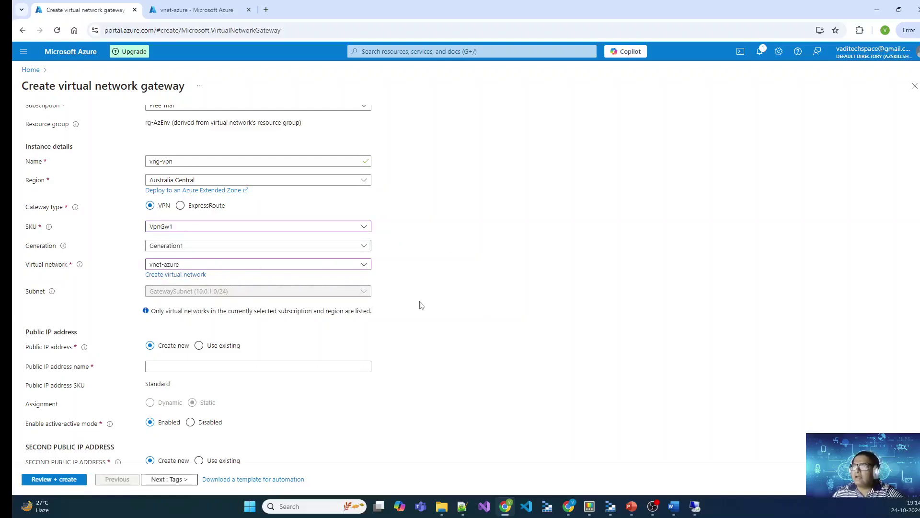
scroll(435, 292, down, 3)
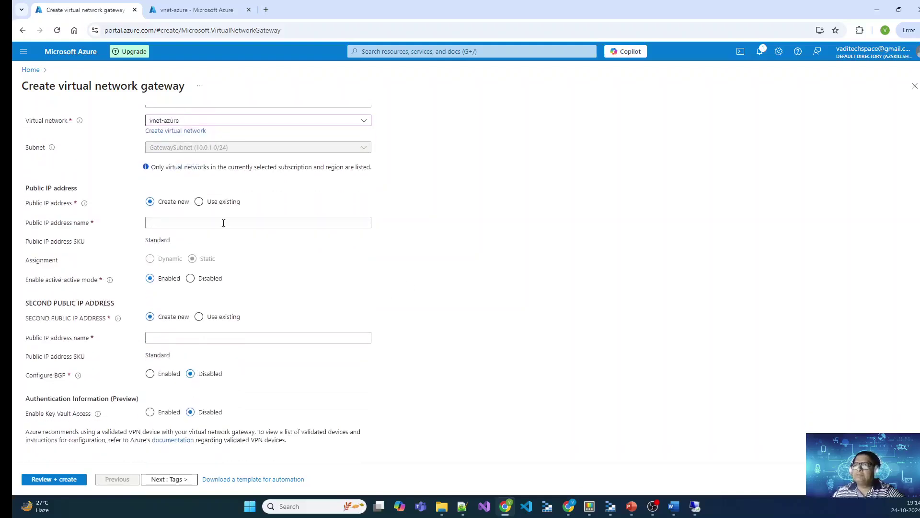
Step: Name the new public IP address pip-vng-01
click(183, 222)
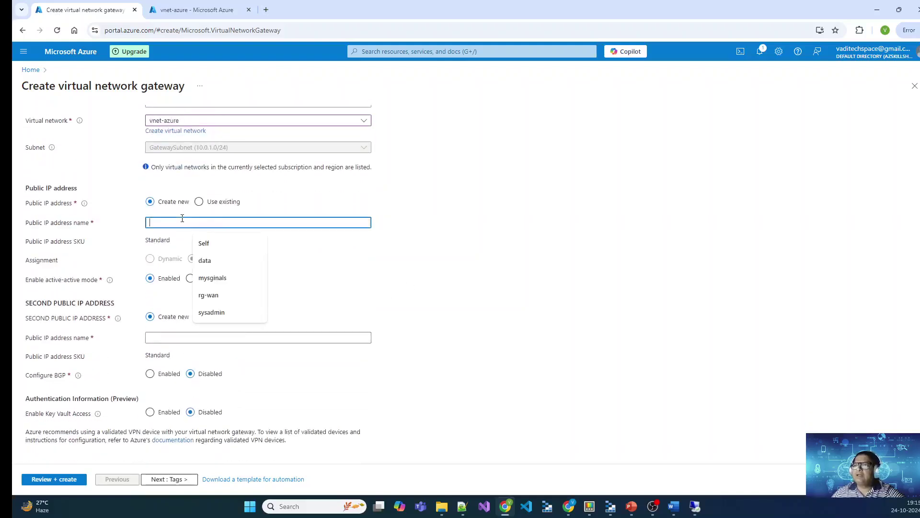
text(pip-vng-01)
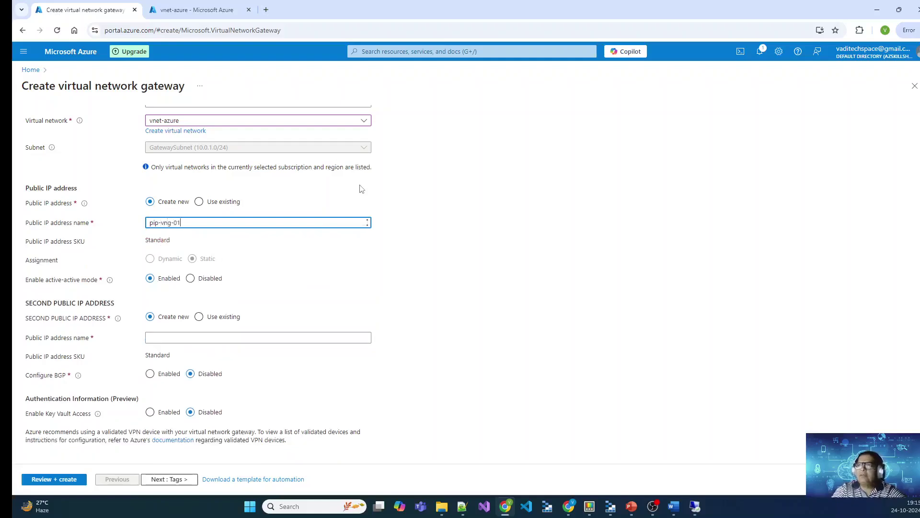
key(Tab)
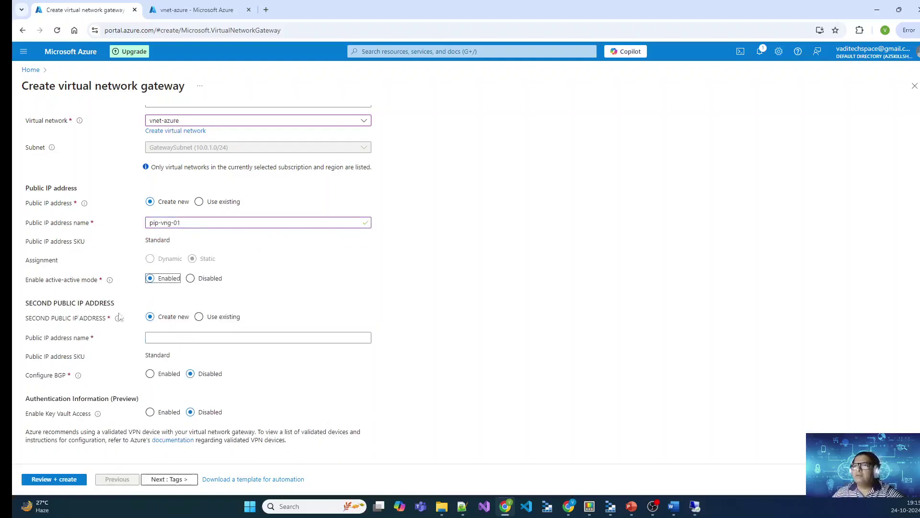
Step: Set Enable active-active mode to Disabled
scroll(388, 301, up, 4)
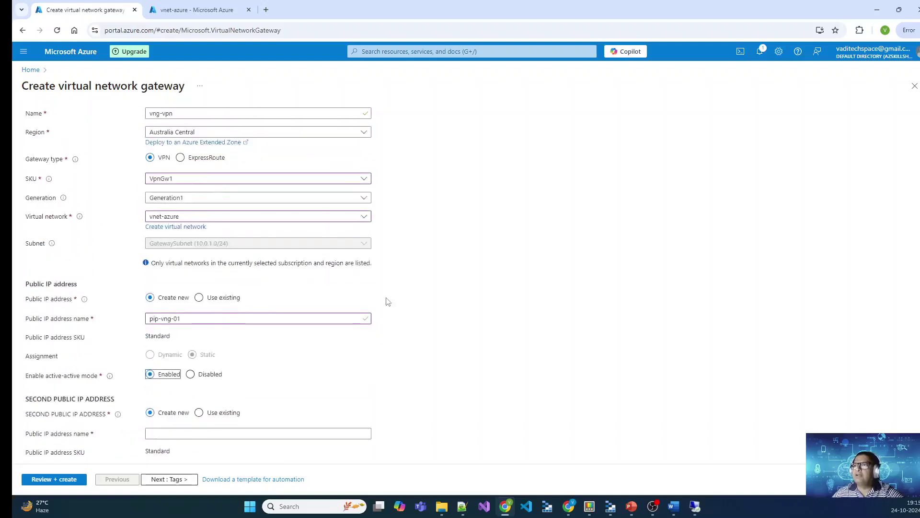
scroll(388, 301, down, 4)
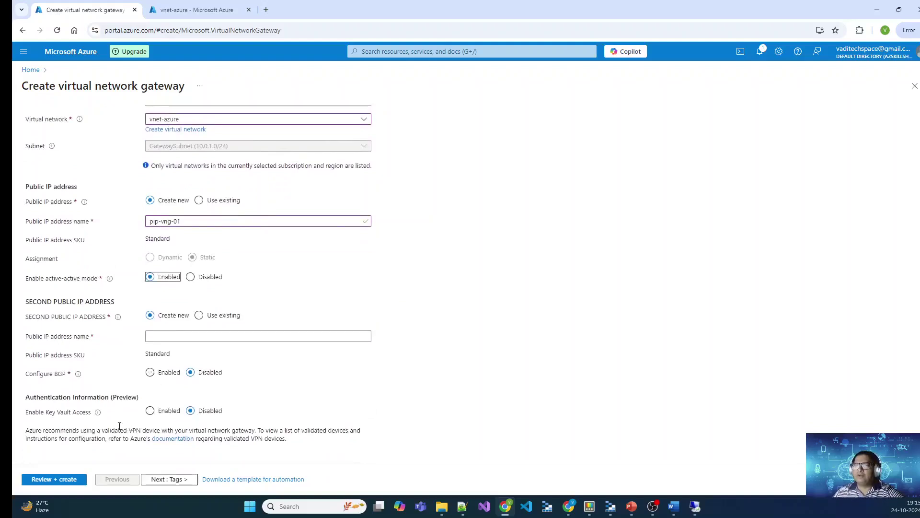
scroll(290, 388, up, 1)
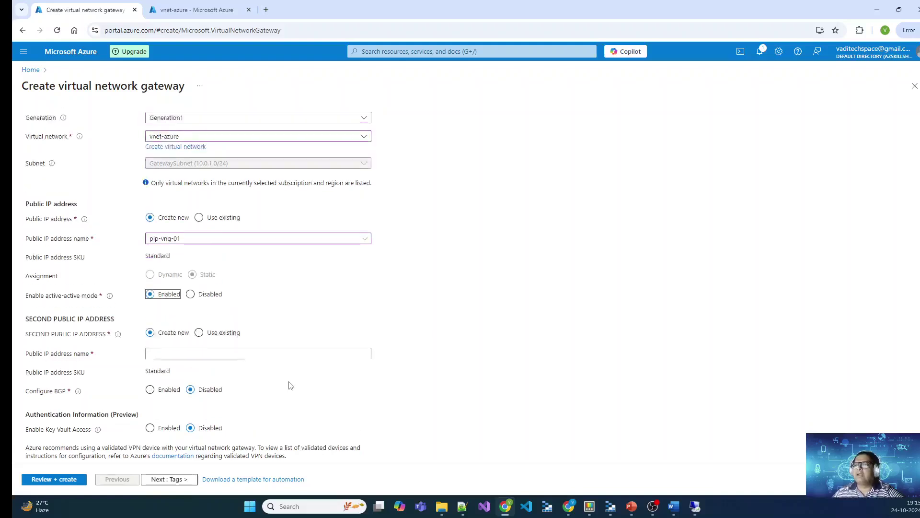
drag(29, 327, 106, 328)
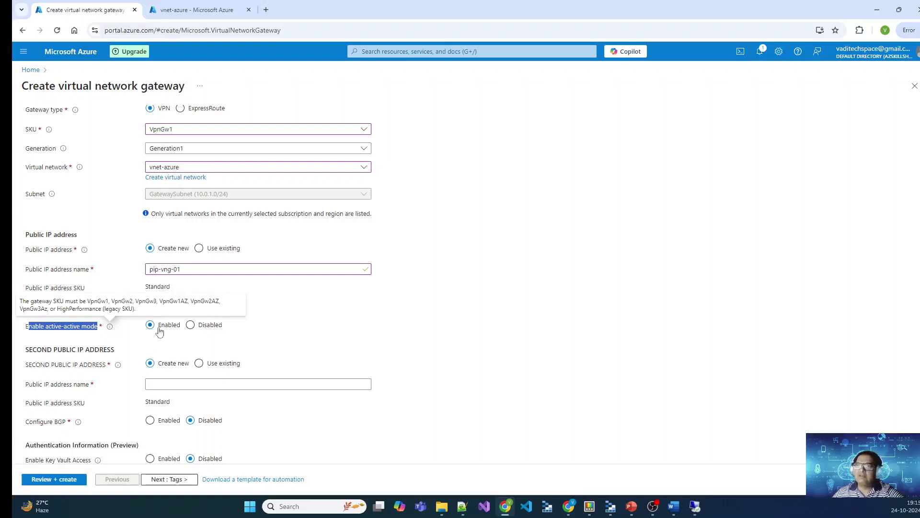
click(191, 330)
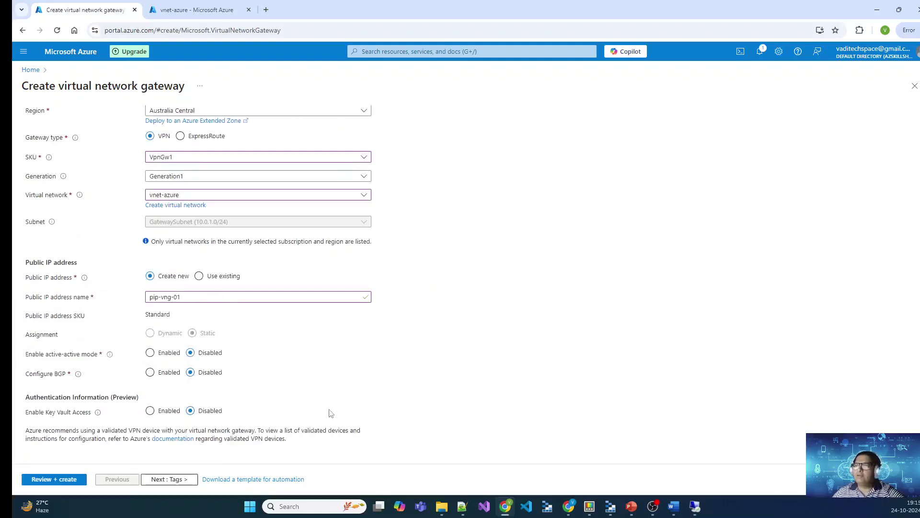
Step: Validate and create the vng-vpn gateway, then return to the portal Home page
click(172, 479)
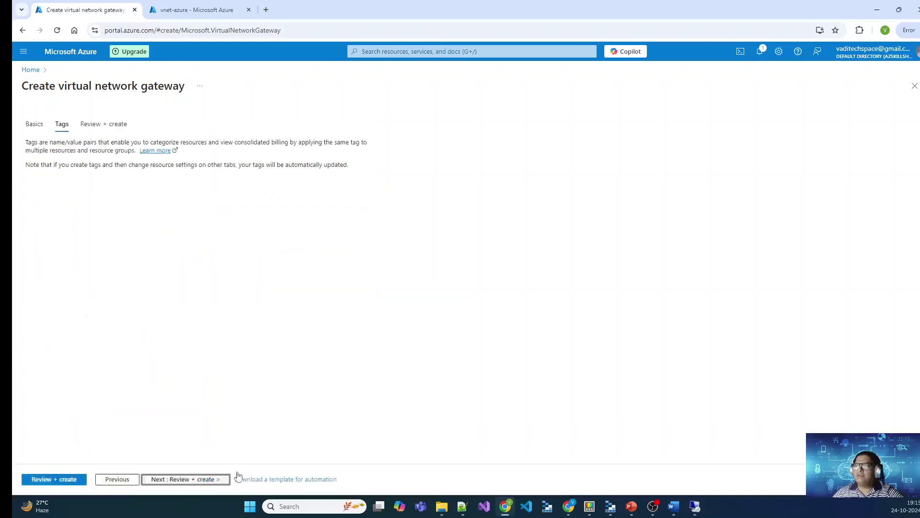
click(193, 479)
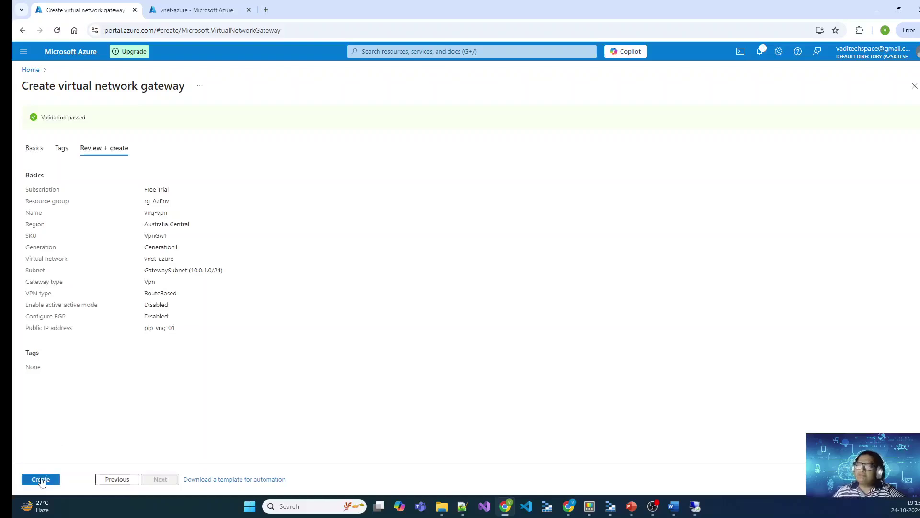
click(40, 479)
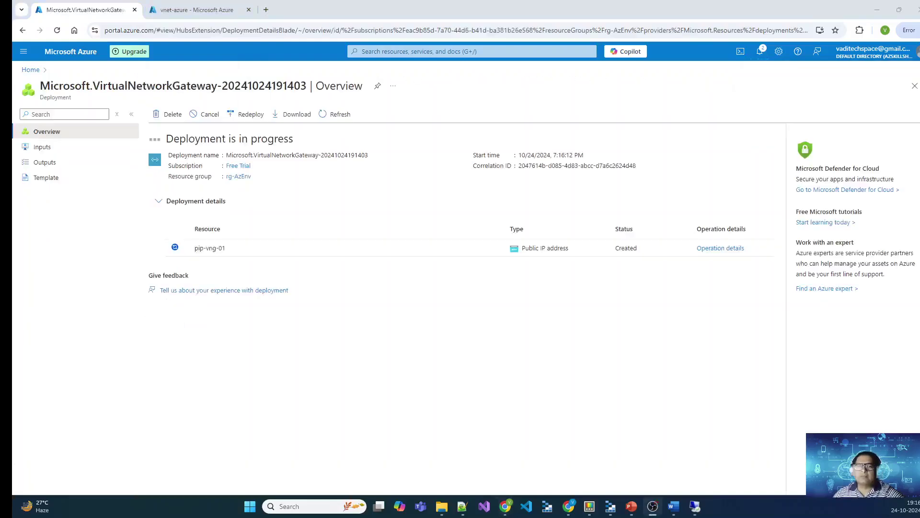
click(31, 70)
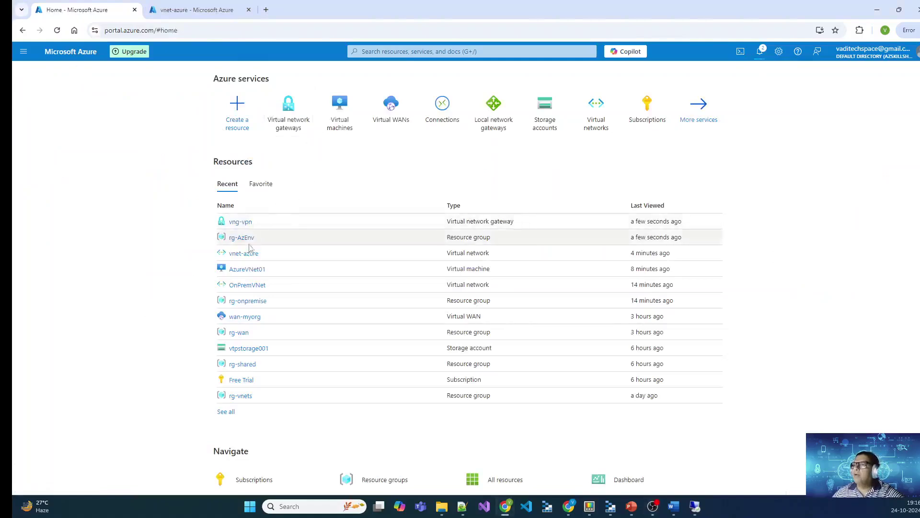
Step: Search the Marketplace for 'Local Network' gateway and start a new local network gateway
click(449, 53)
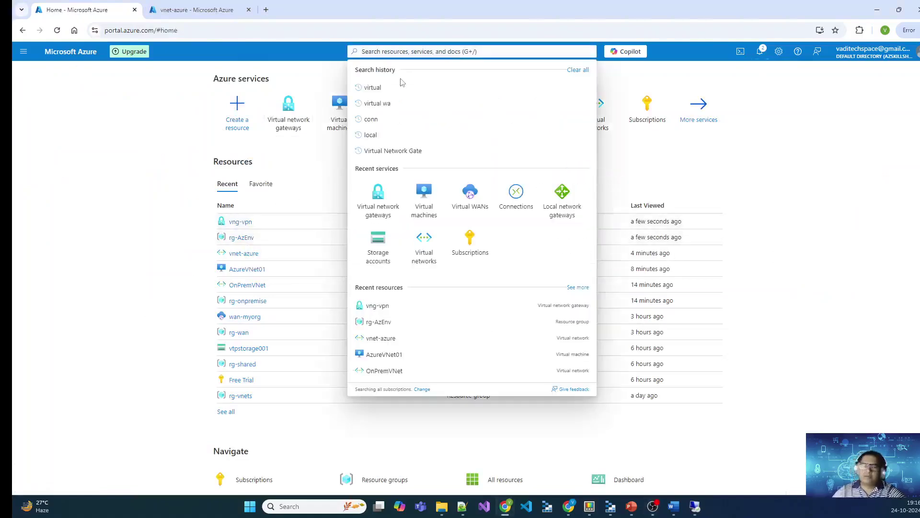
click(238, 104)
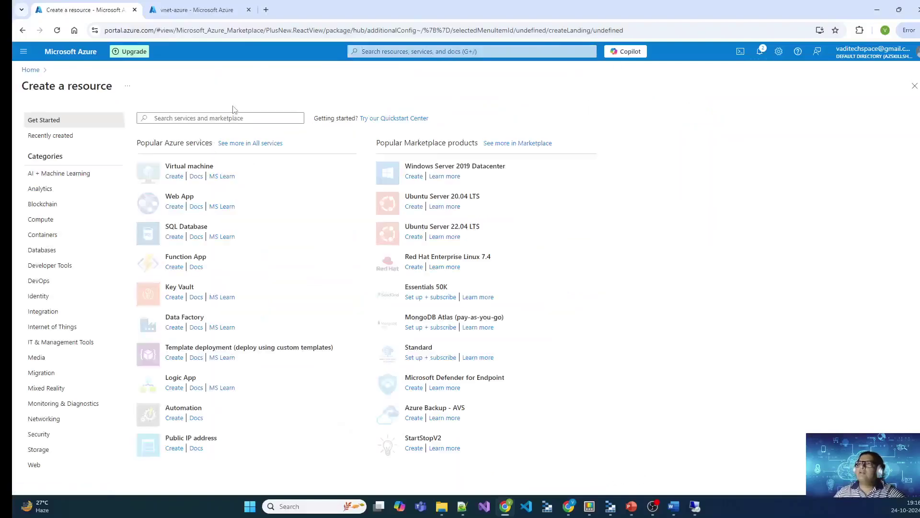
click(209, 119)
text(Loa)
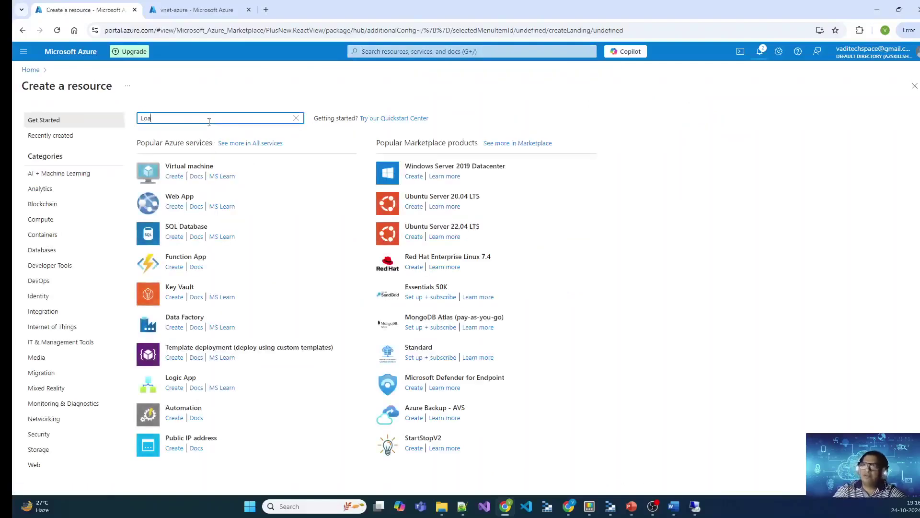
key(Left)
text(cal Netw)
click(197, 130)
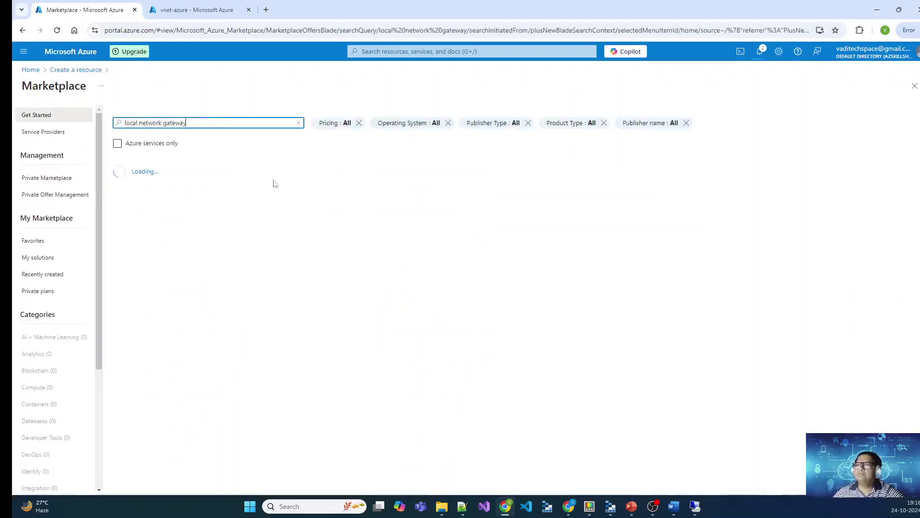
scroll(259, 296, down, 2)
scroll(158, 169, up, 1)
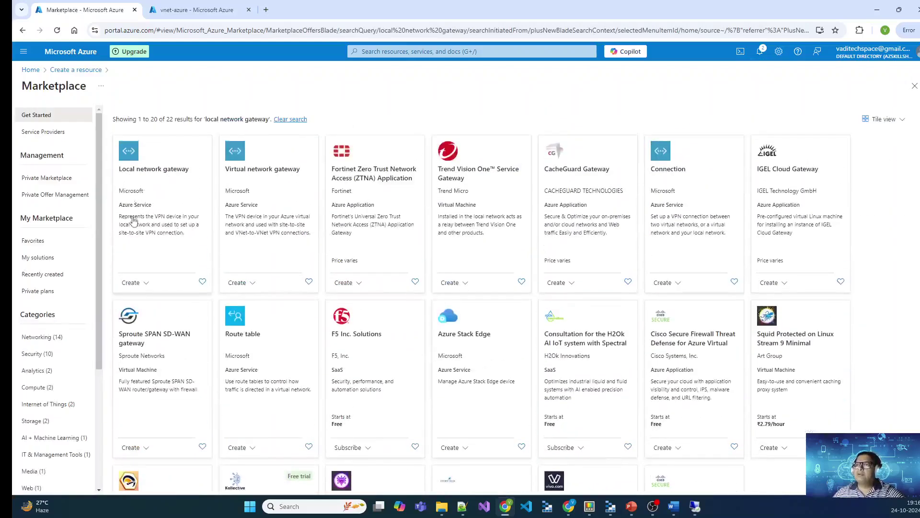
click(131, 283)
click(150, 299)
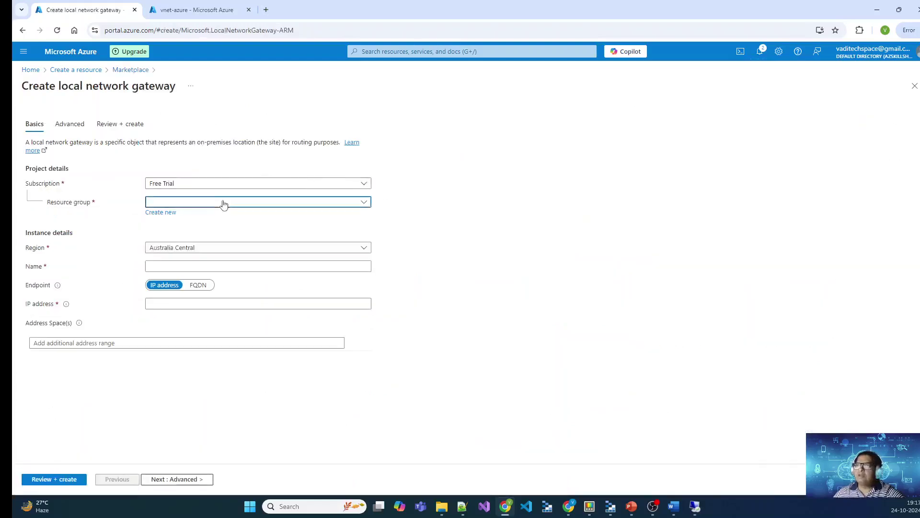
Step: Put the local network gateway in rg-AzEnv and name it lng-onpremise, then return to vnet-azure
click(223, 203)
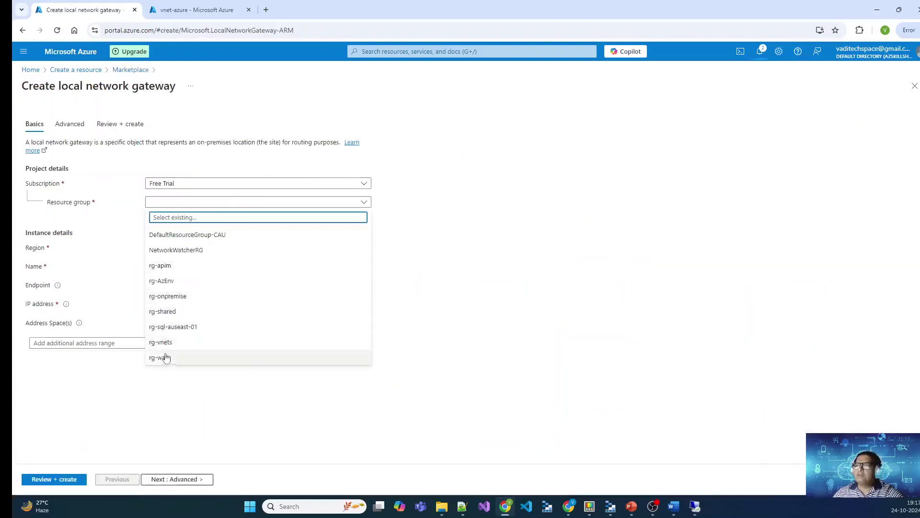
click(164, 282)
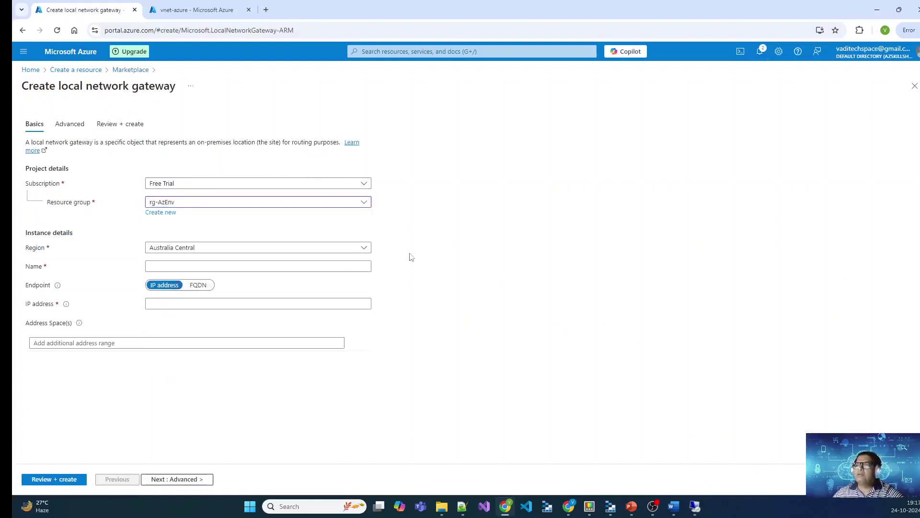
click(180, 267)
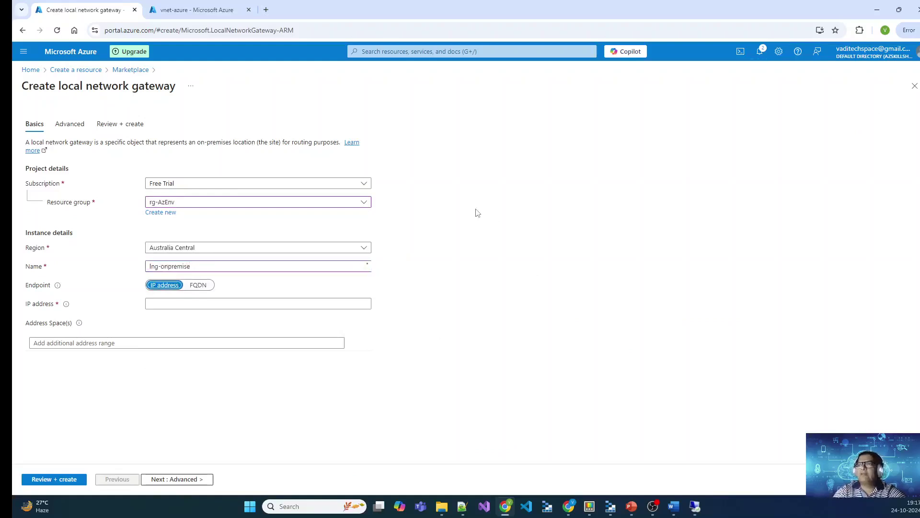
click(172, 307)
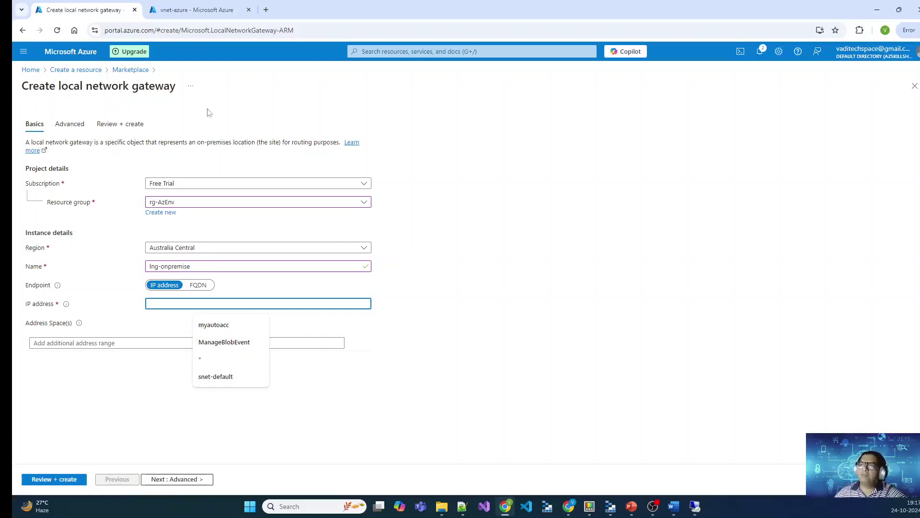
click(197, 9)
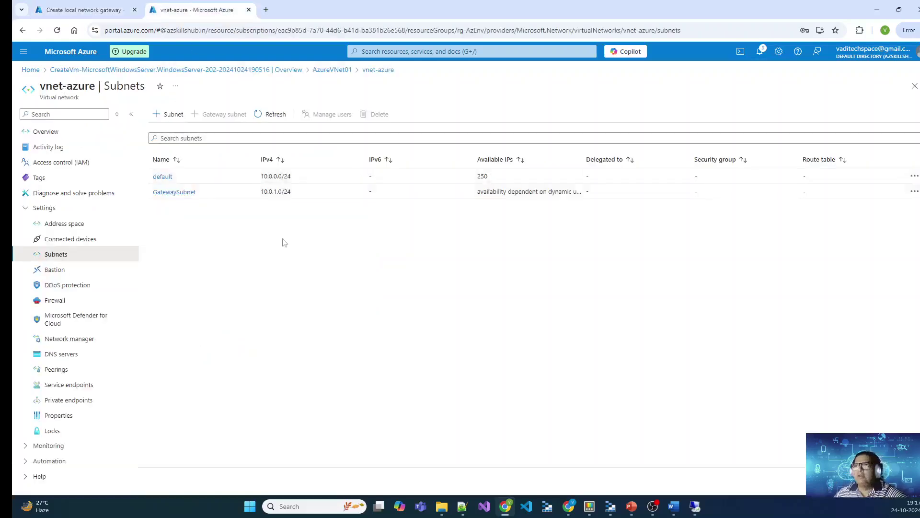
Step: Copy onpremvm01's public IP 172.167.30.46 into the gateway's endpoint IP address
click(30, 69)
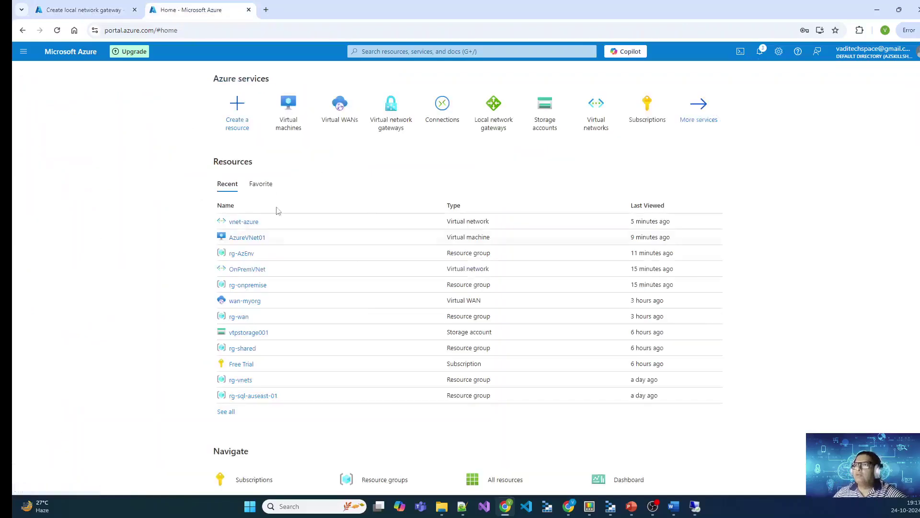
click(288, 121)
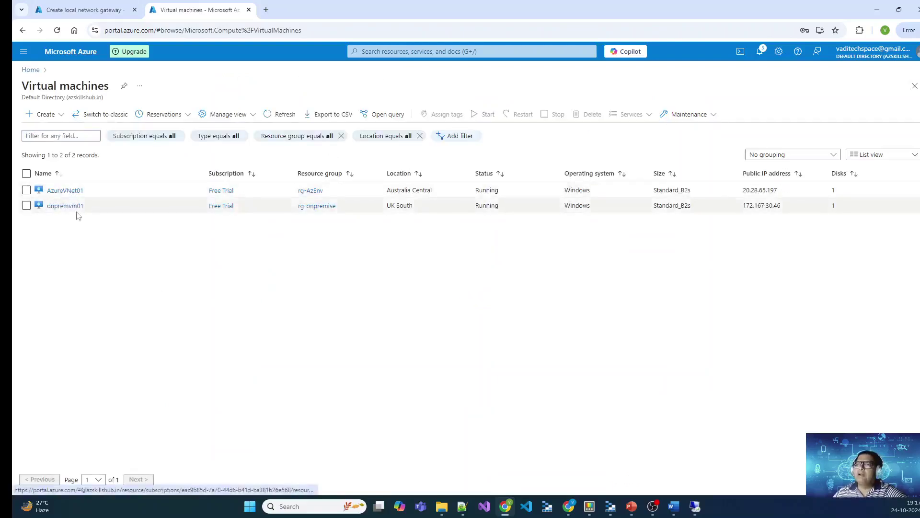
click(68, 206)
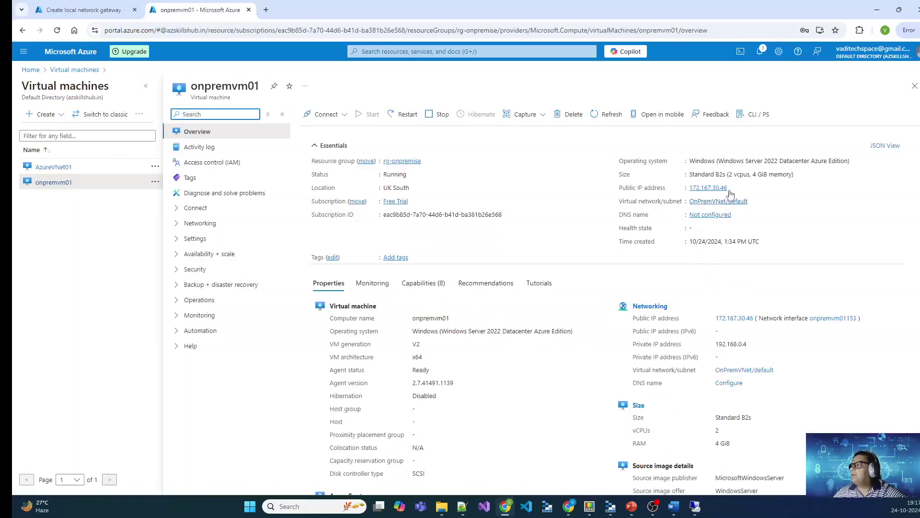
click(733, 190)
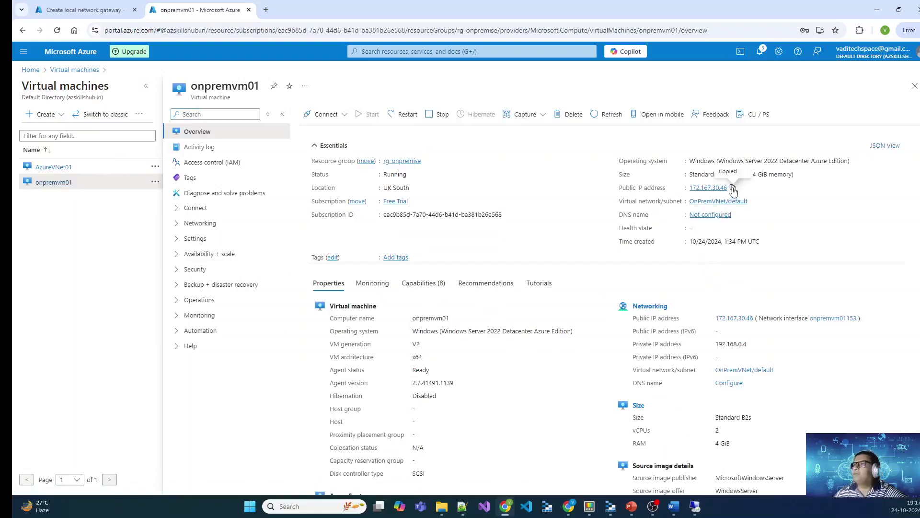
click(68, 9)
key(ctrl+v)
click(397, 357)
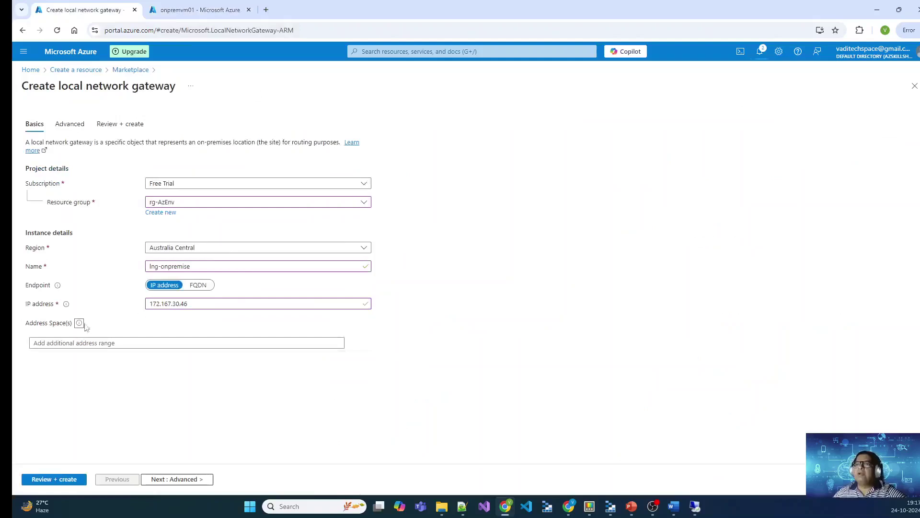
mouse_move(80, 323)
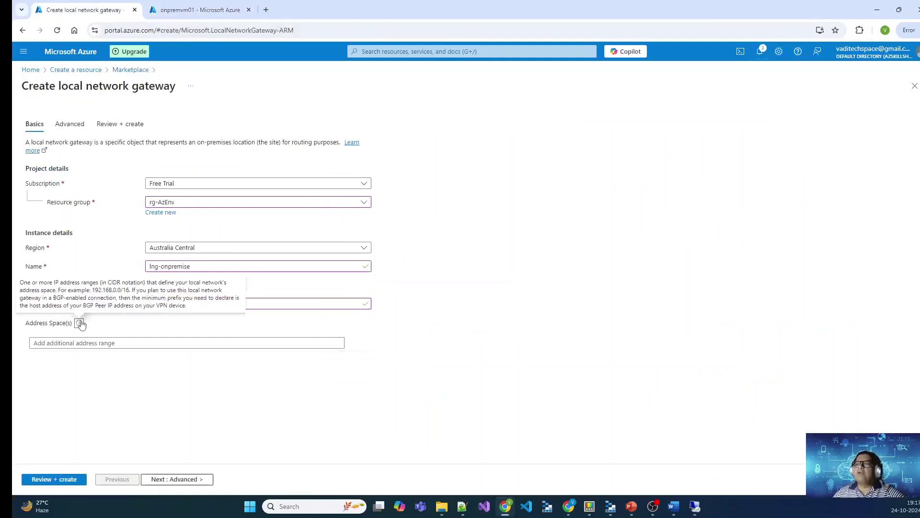
click(111, 343)
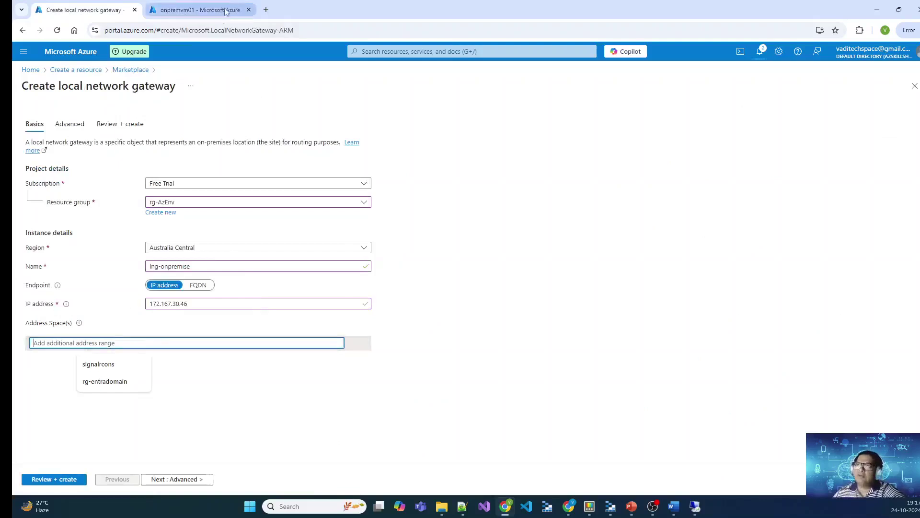
Step: Copy OnPremVNet's address space 192.168.0.0/16 for the gateway's address range
click(196, 10)
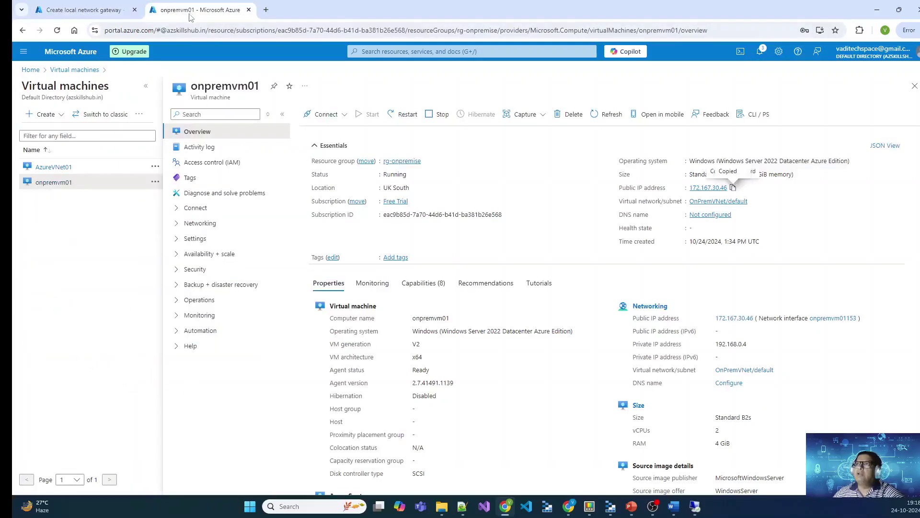
click(30, 70)
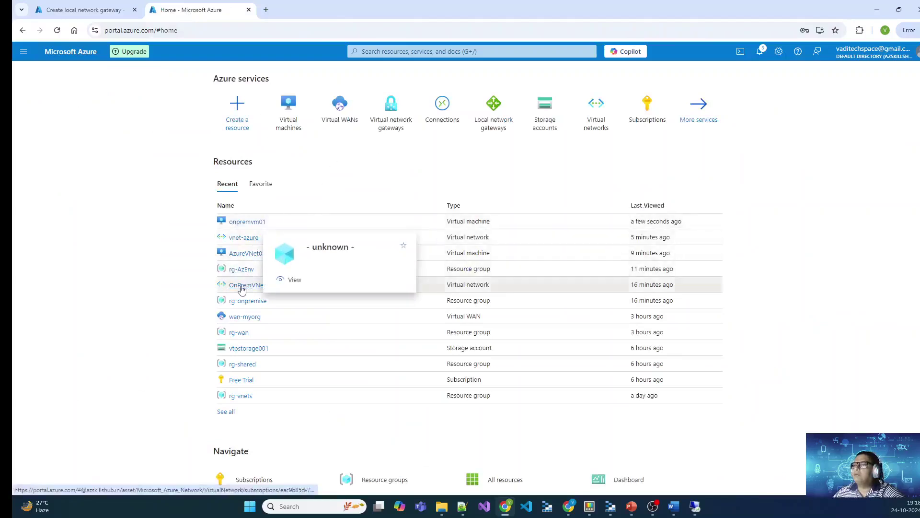
click(241, 286)
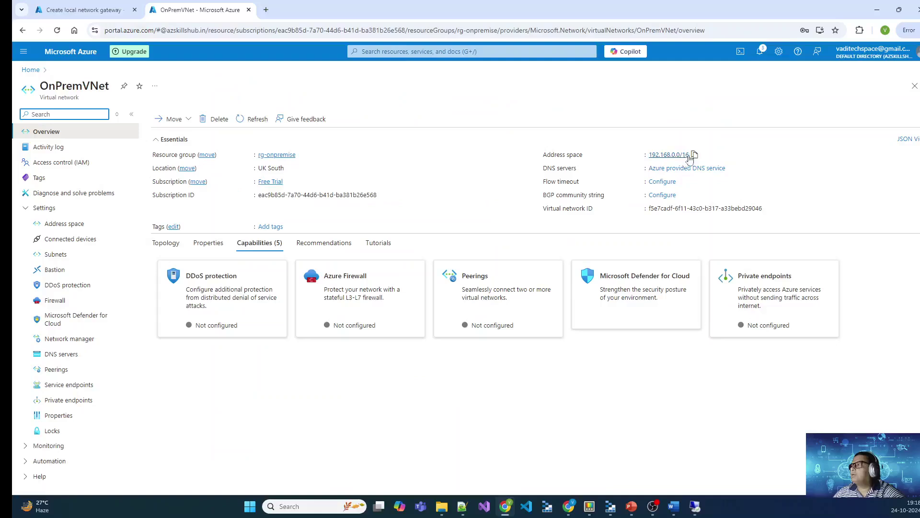
click(694, 155)
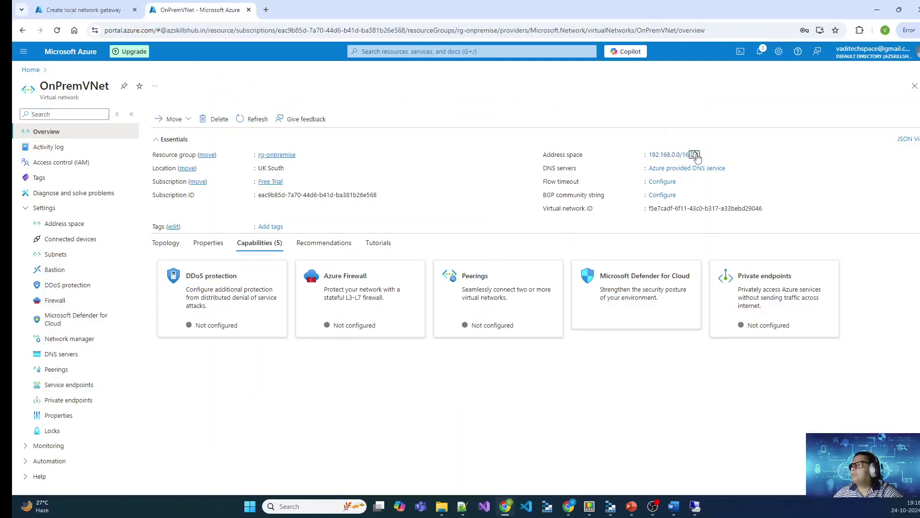
click(101, 6)
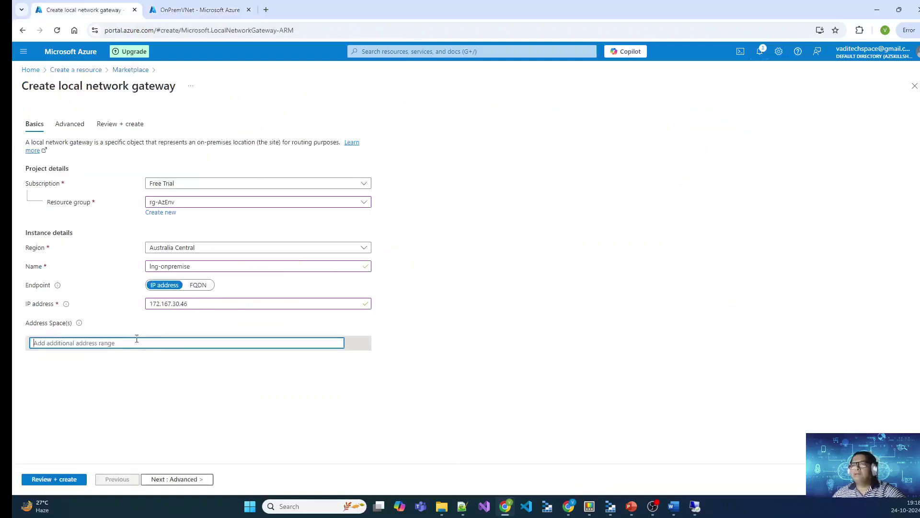
Step: Enter address space 192.168.0.0/16, pass validation and create lng-onpremise
key(ctrl+v)
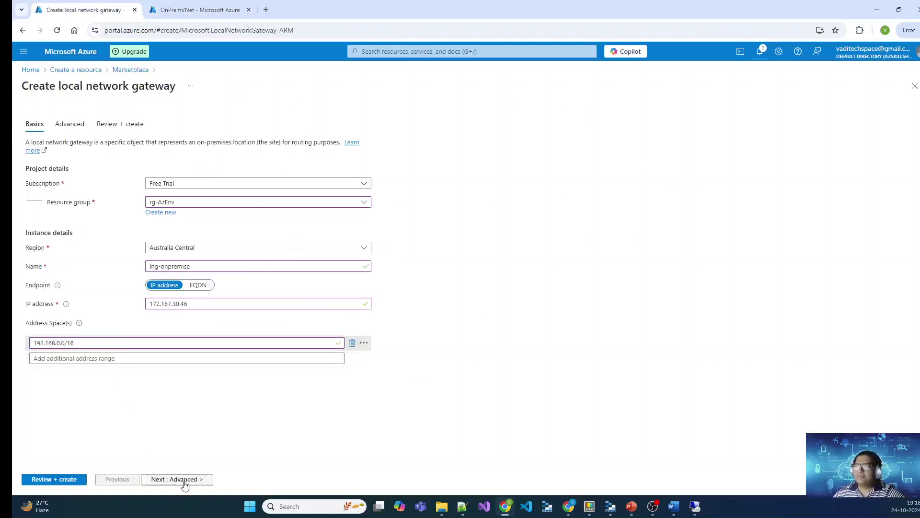
click(185, 480)
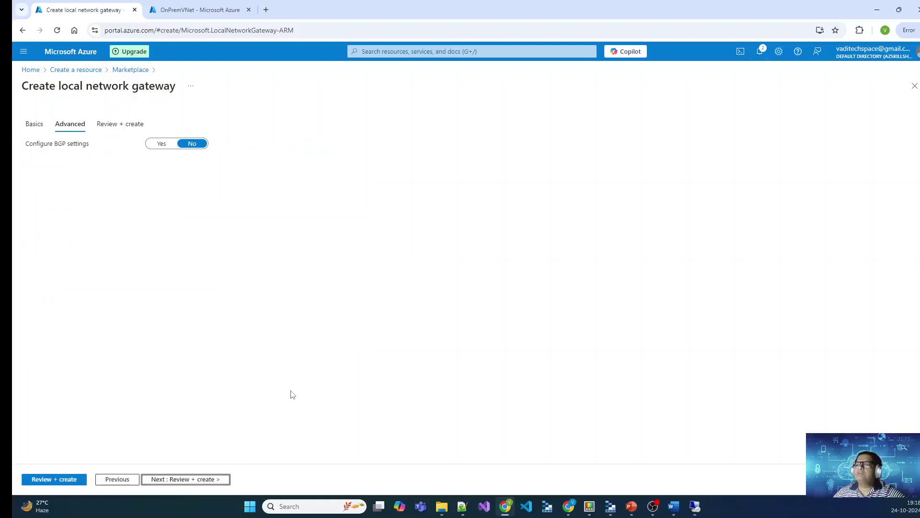
click(181, 481)
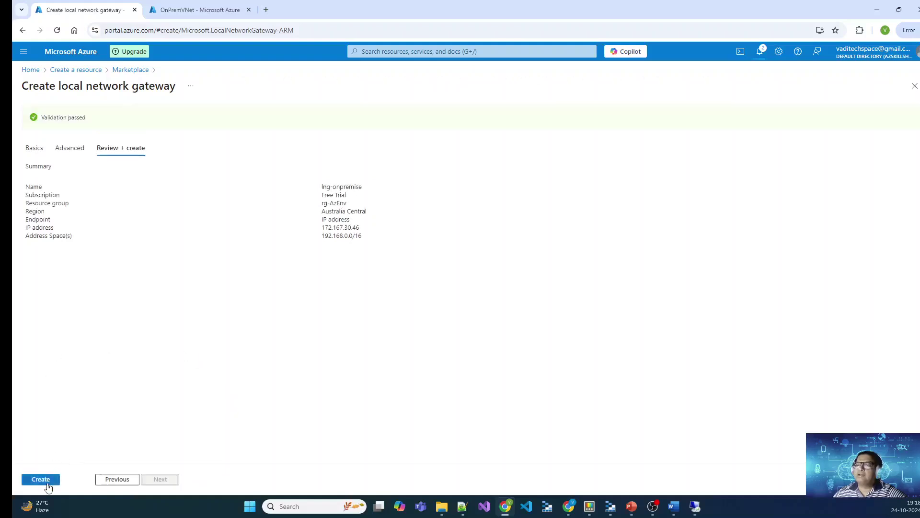
click(45, 481)
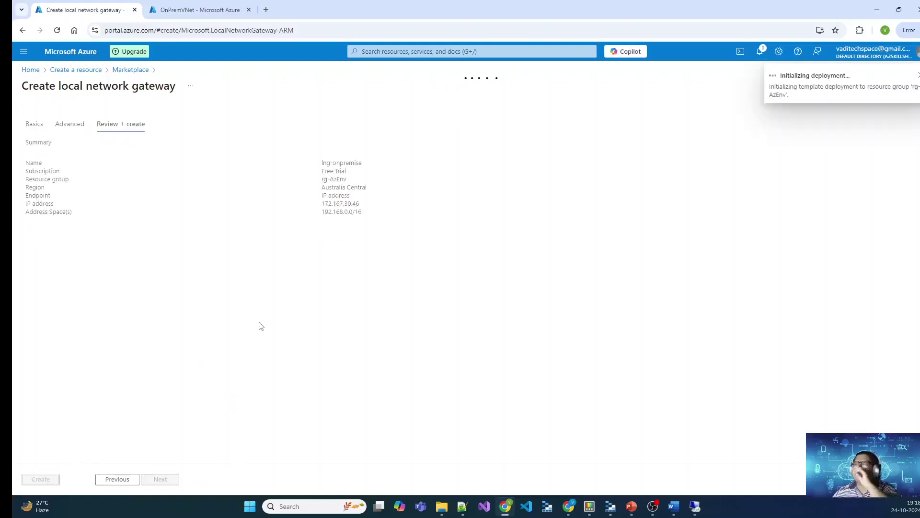
Step: Confirm vng-vpn still shows Updating while the lng-onpremise deployment finishes
click(188, 10)
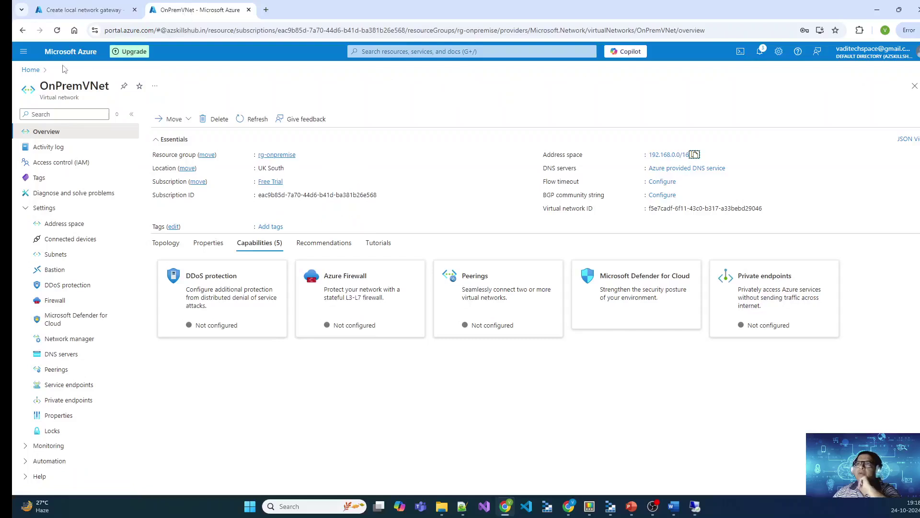
click(30, 70)
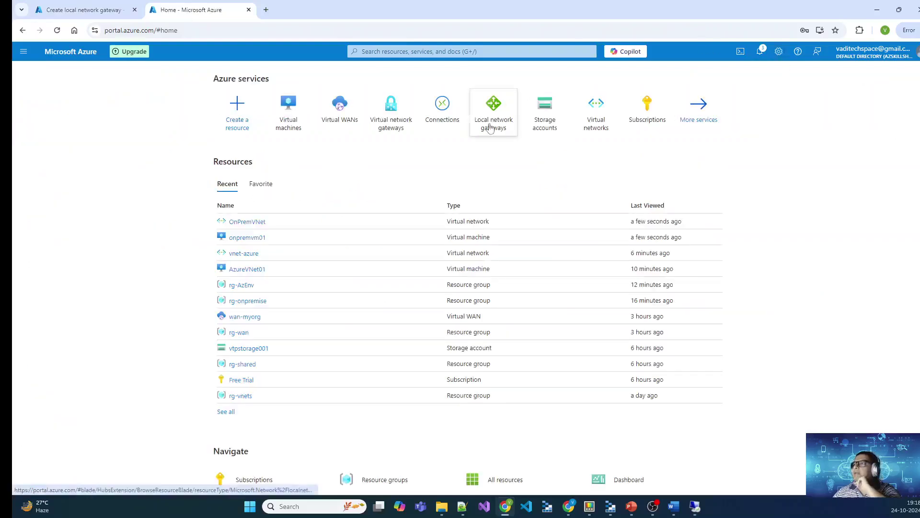
click(389, 123)
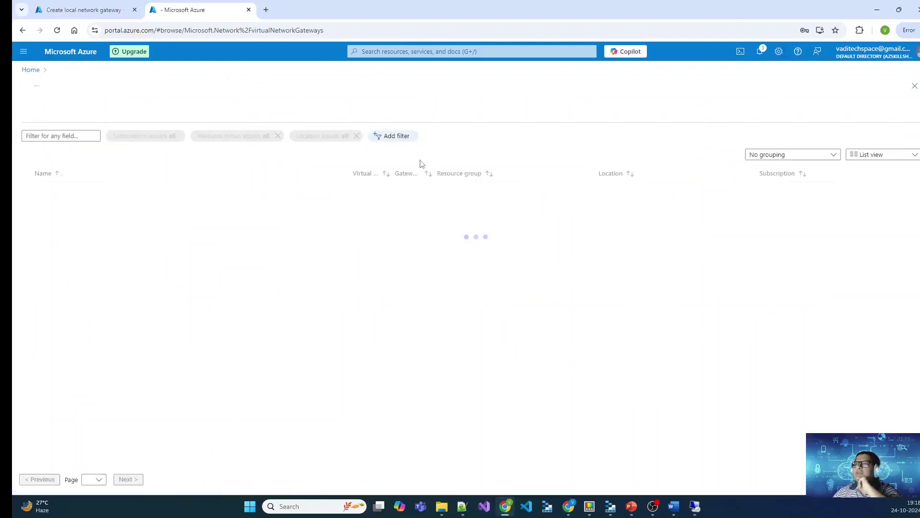
click(58, 191)
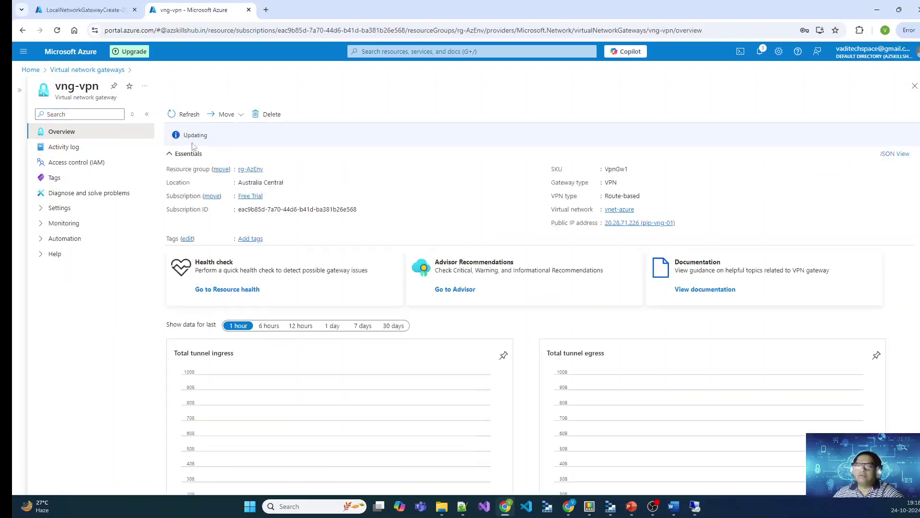
click(196, 135)
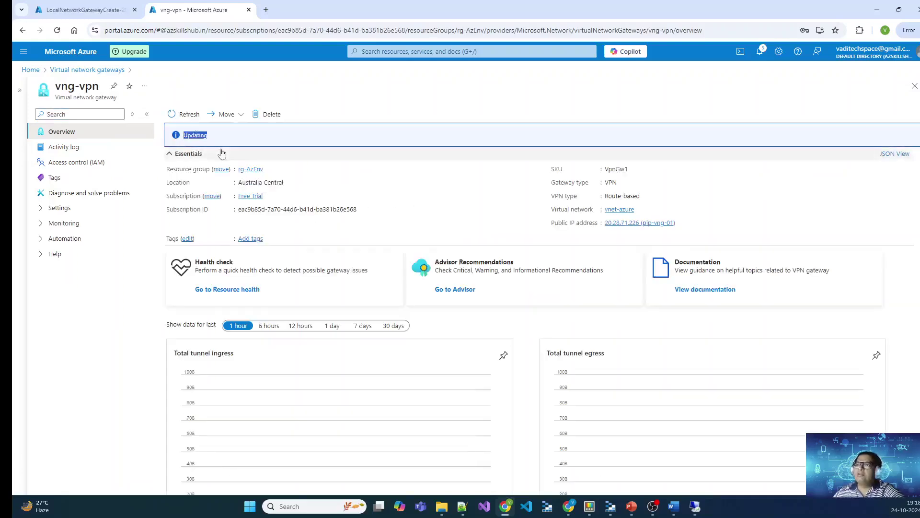
key(ctrl+Tab)
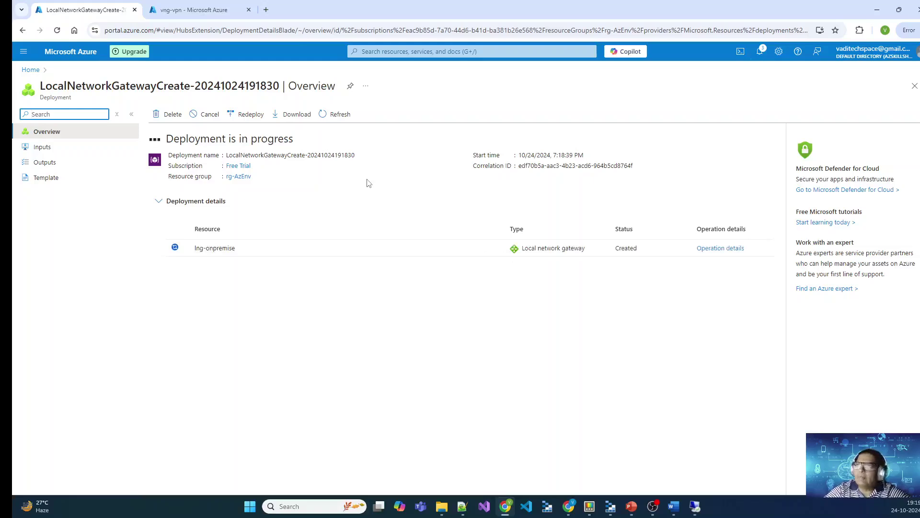
click(192, 9)
click(96, 9)
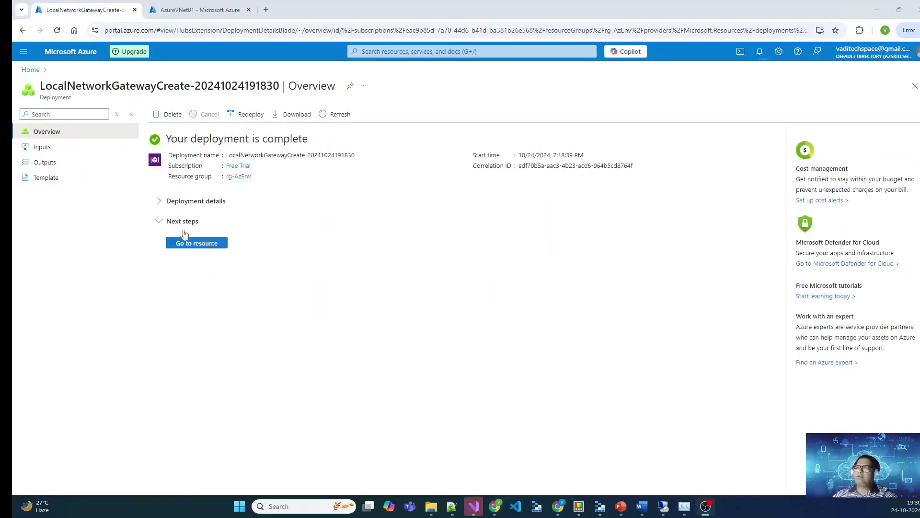
Step: Copy AzureVNet01's public IP address from its overview
click(30, 70)
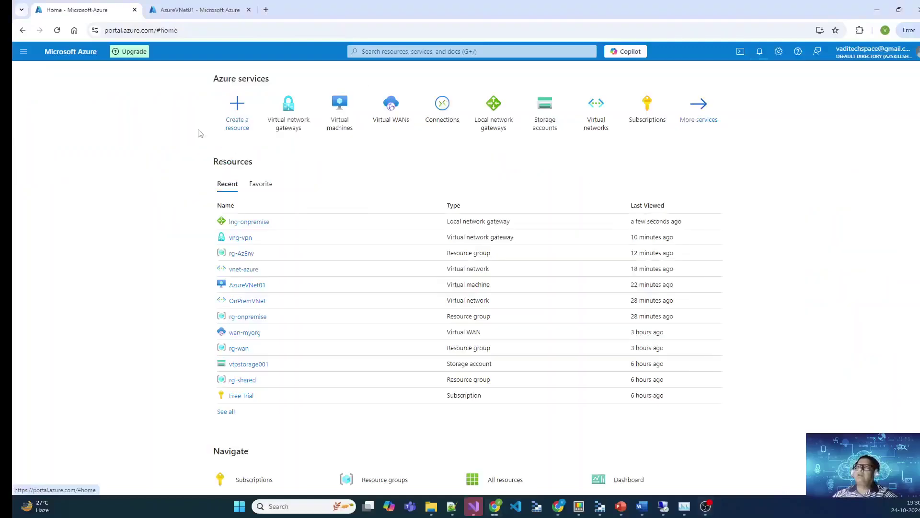
click(192, 10)
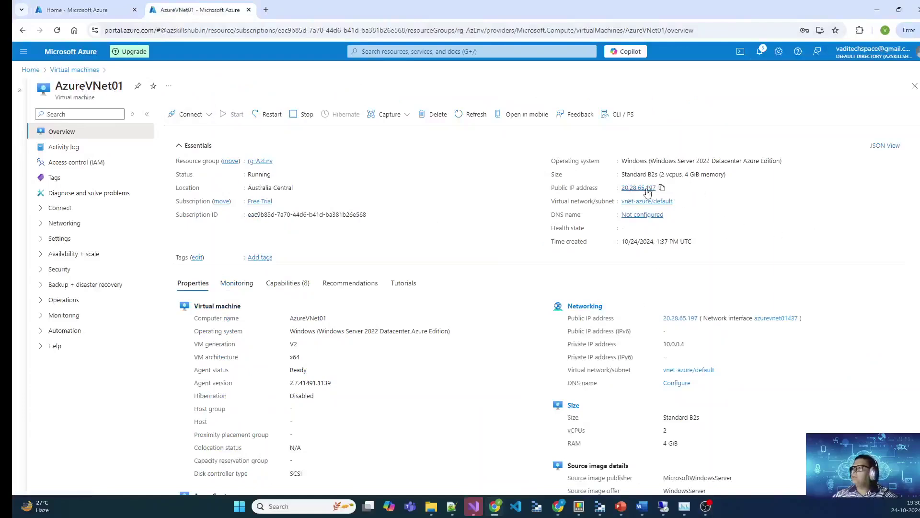
click(662, 187)
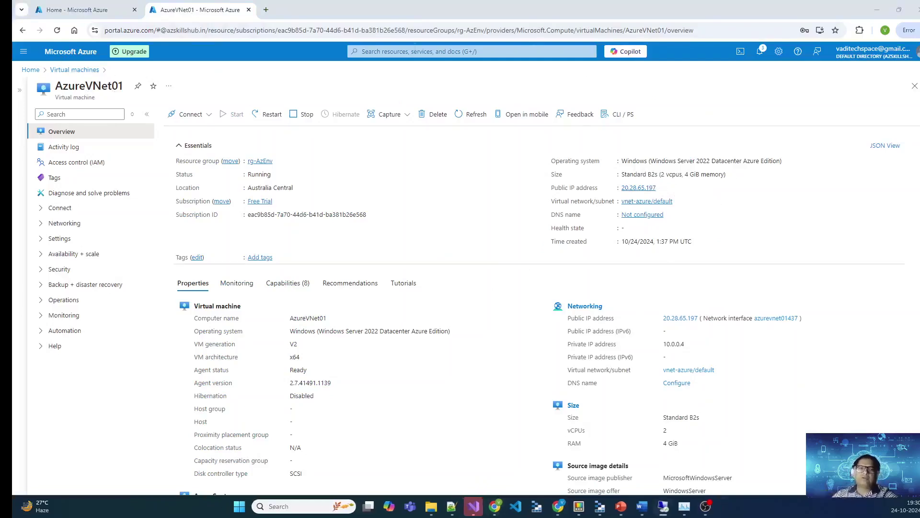
Step: Remote Desktop into 20.28.65.197, signing in with the admin password and accepting the certificate
key(ctrl+v)
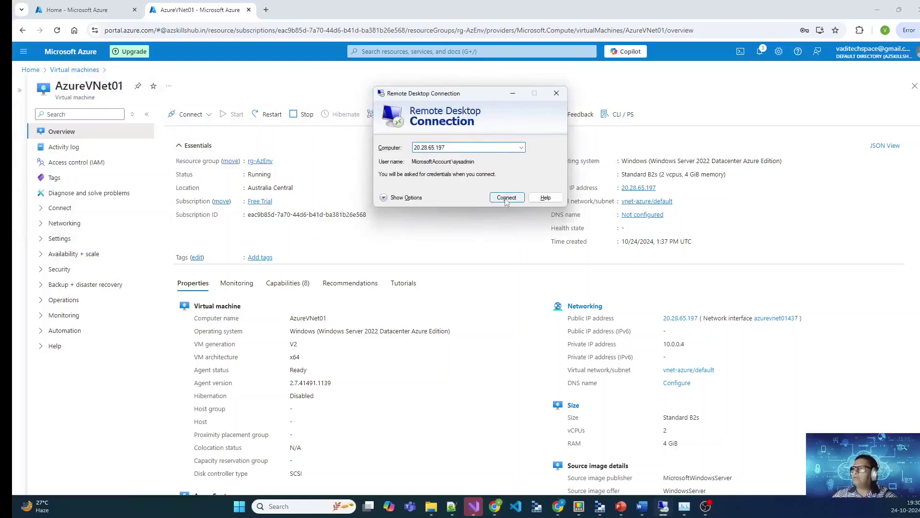
click(506, 199)
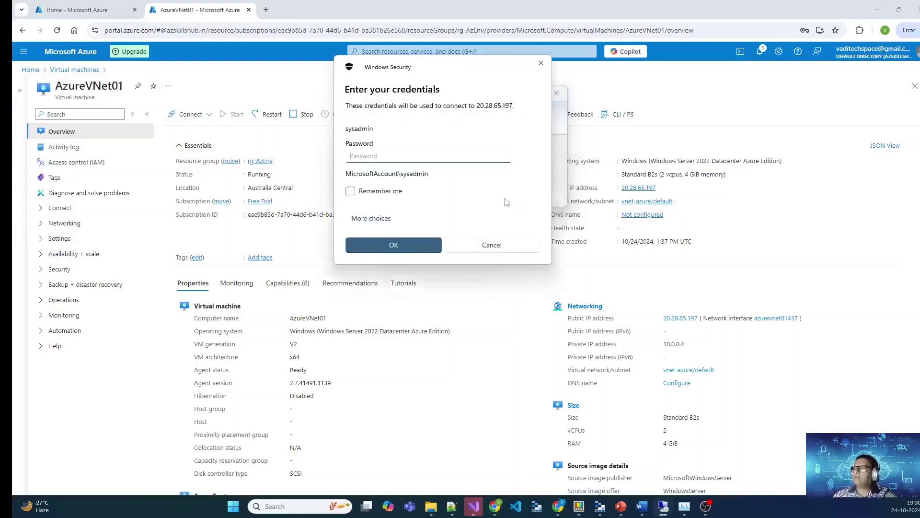
click(376, 218)
click(391, 159)
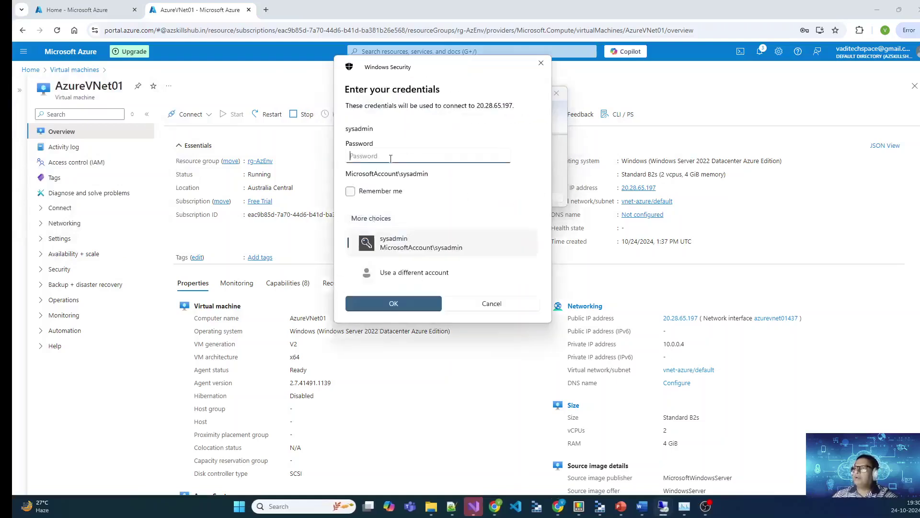
text(P)
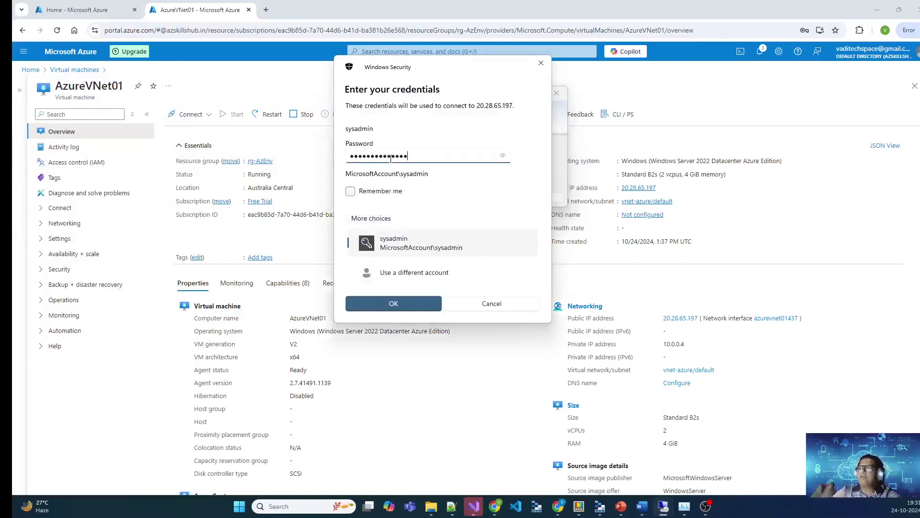
key(Return)
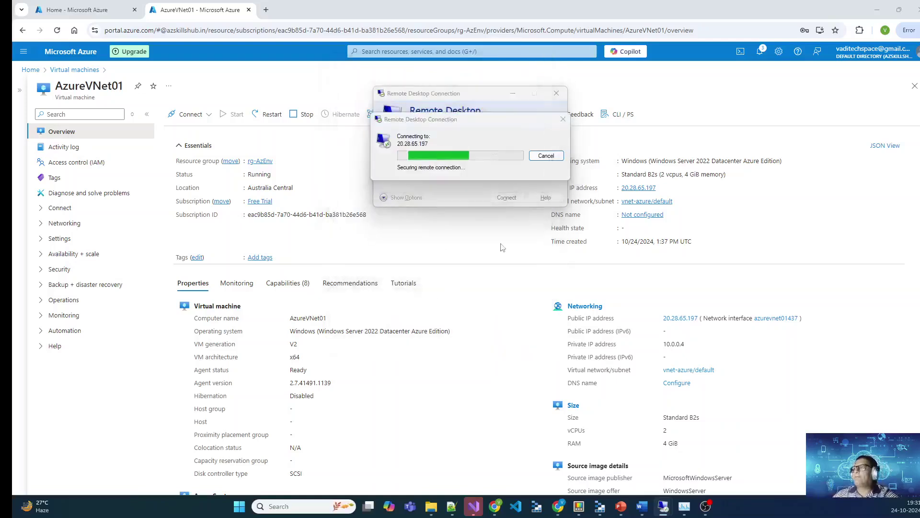
click(500, 230)
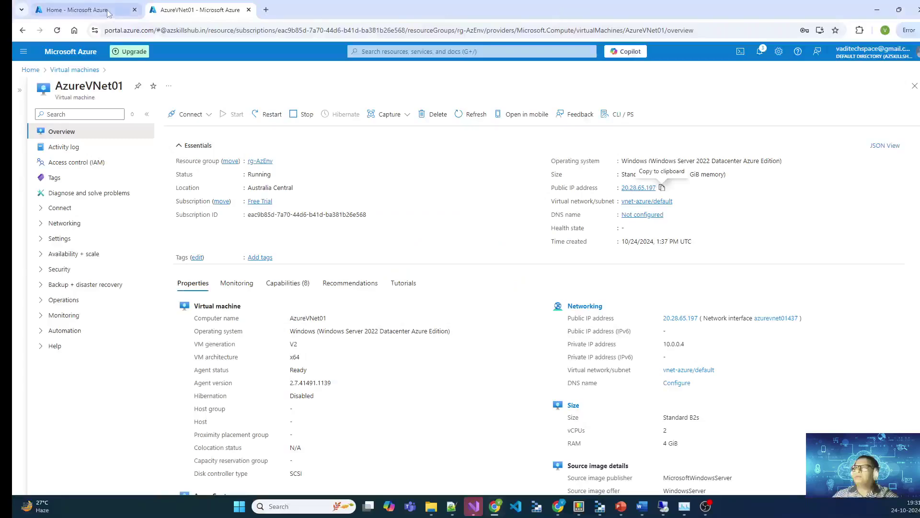
Step: Check that vng-vpn is still Updating, then bring the AzureVNet01 remote session forward
click(84, 10)
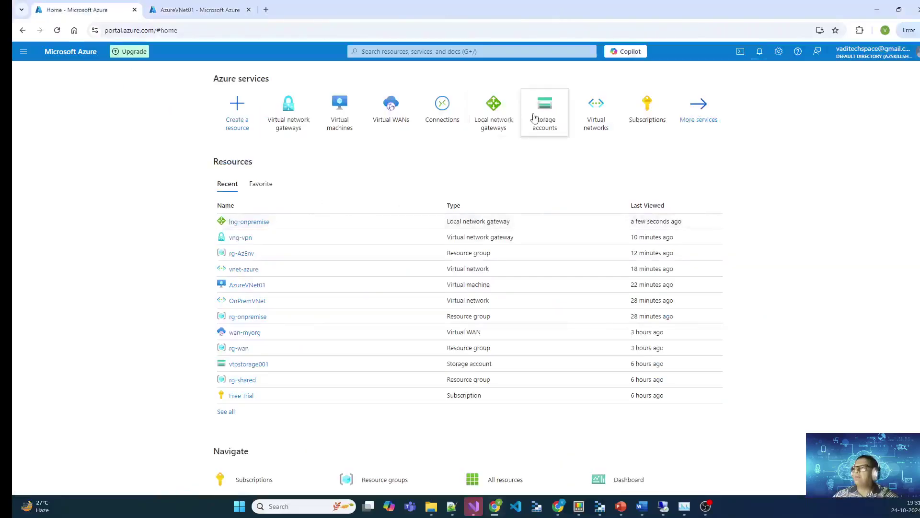
click(240, 237)
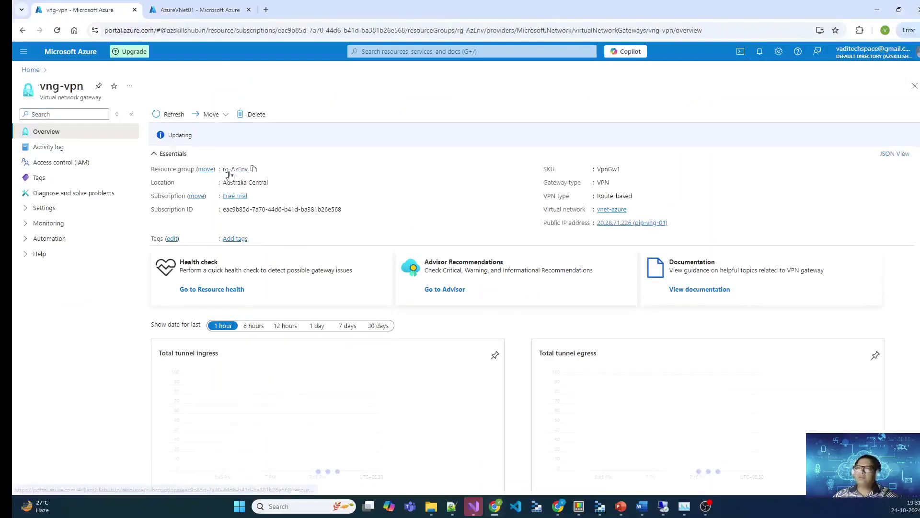
drag(206, 142, 167, 143)
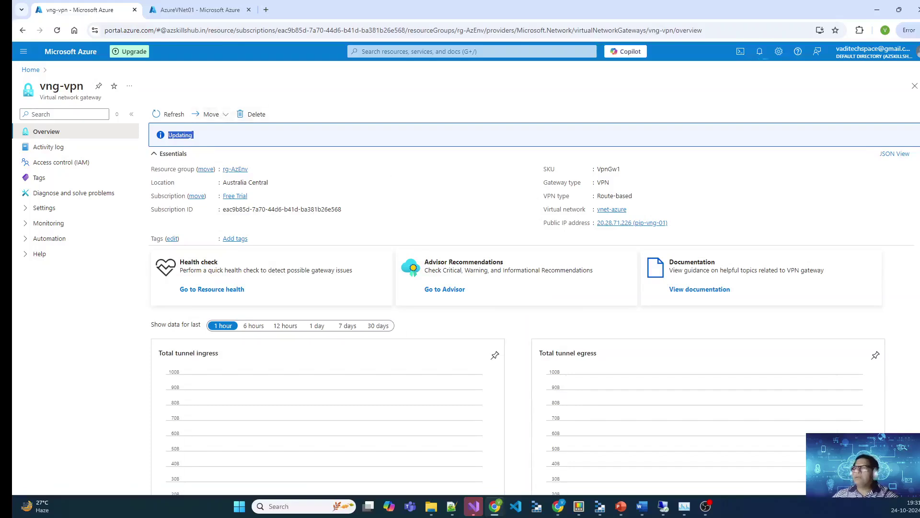
mouse_move(668, 508)
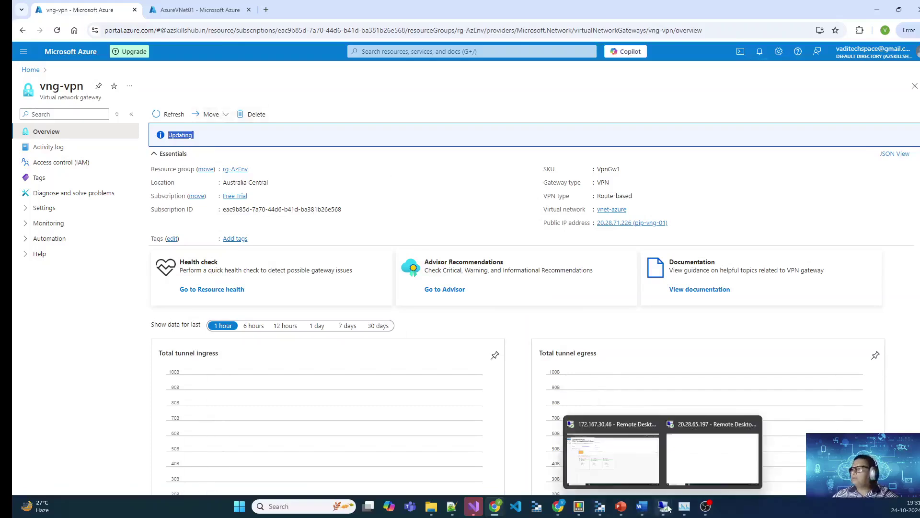
click(707, 460)
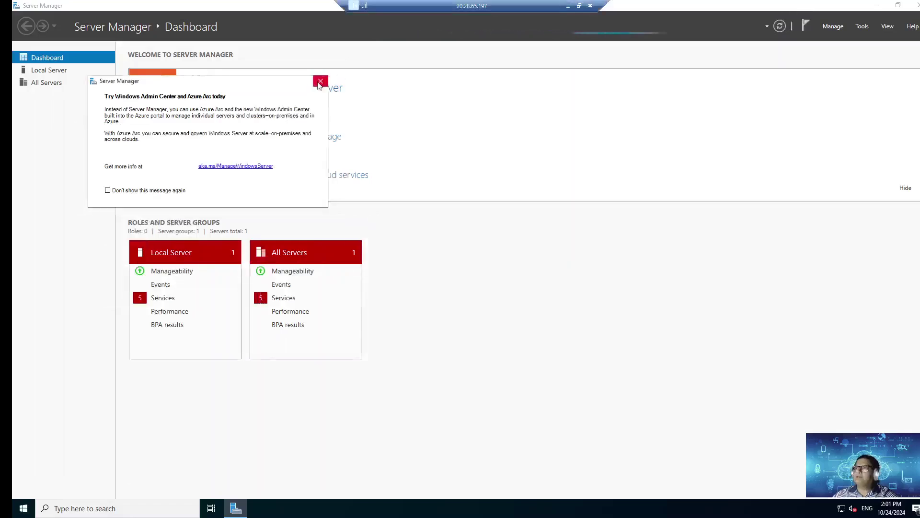
Step: Start the Add Roles and Features wizard for AzureVNet01 and add the Web Server (IIS) role with its required features
click(321, 80)
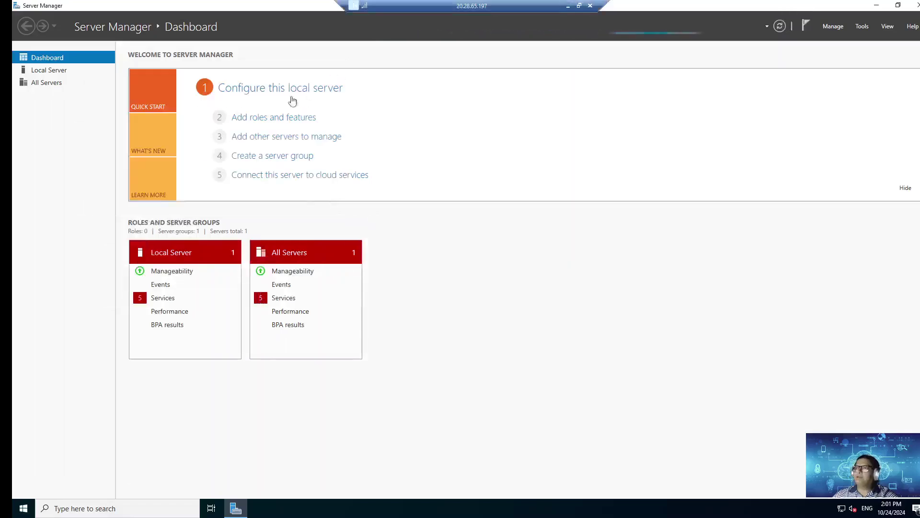
click(275, 121)
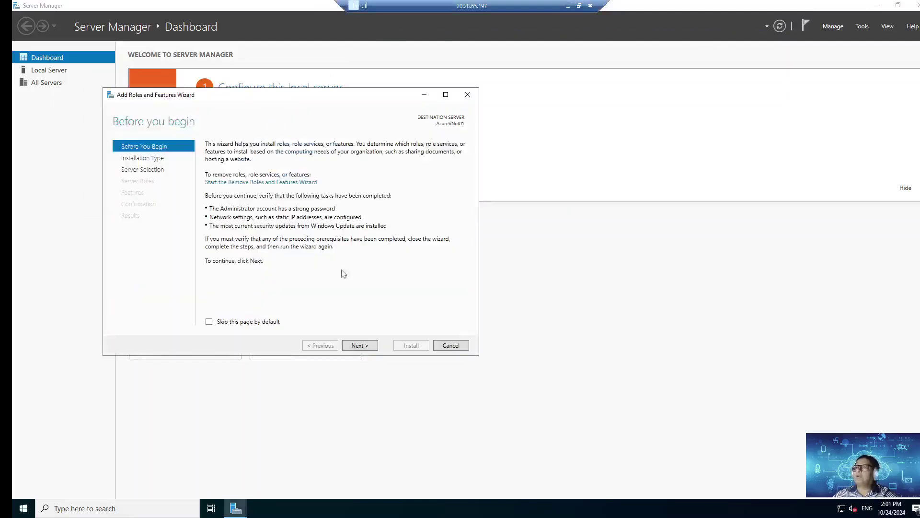
click(360, 345)
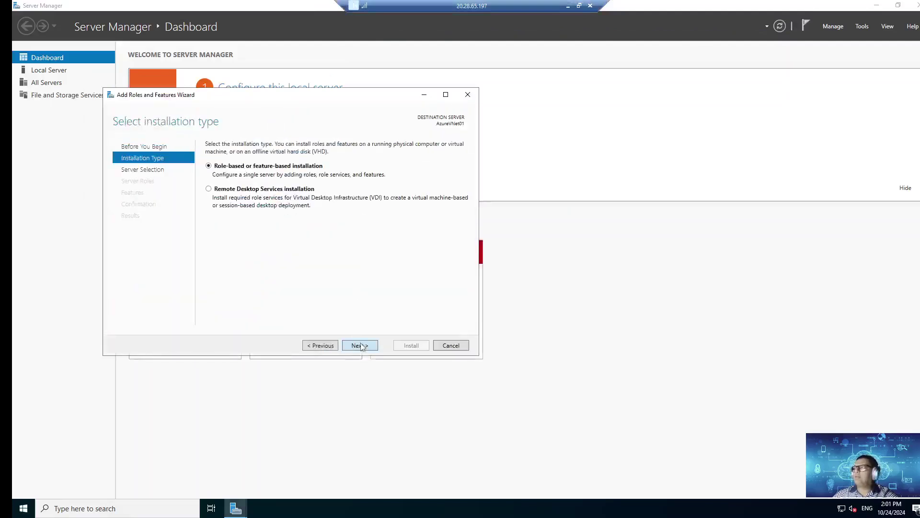
click(361, 345)
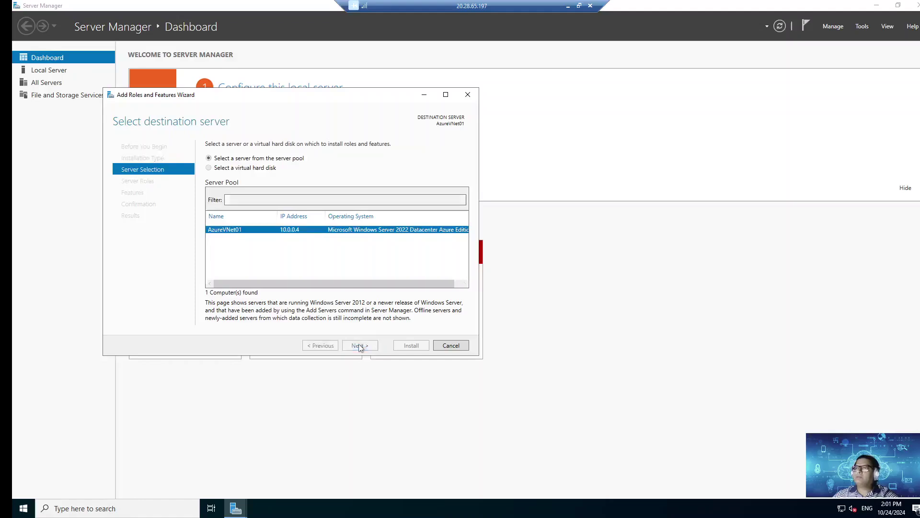
click(361, 345)
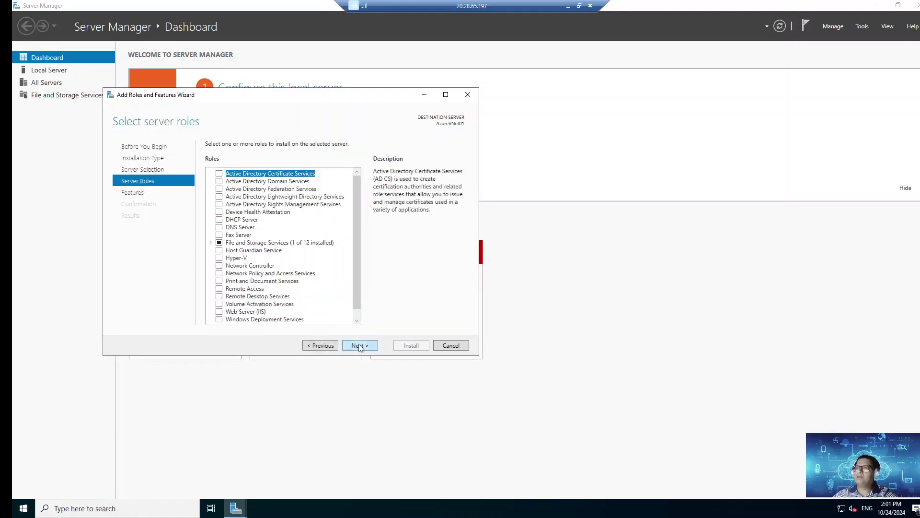
click(219, 313)
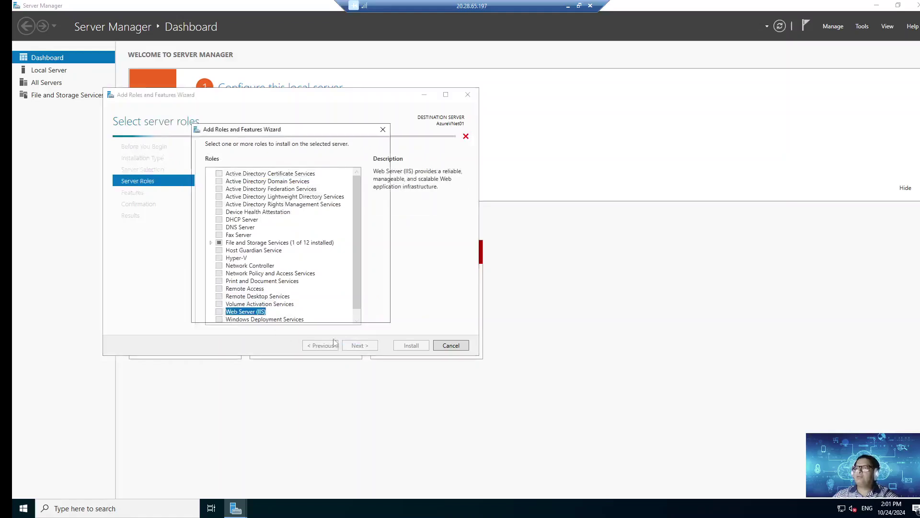
click(317, 303)
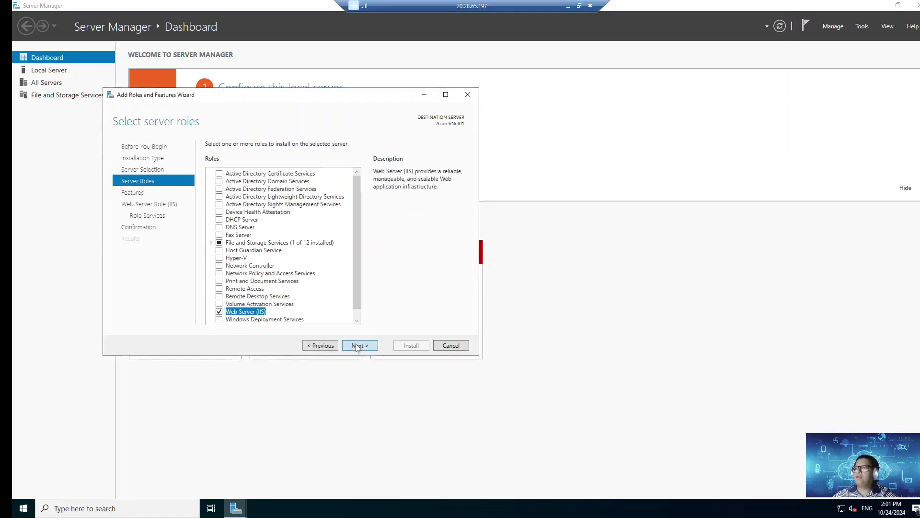
Step: Keep the default features and IIS role services, and start the installation
click(360, 346)
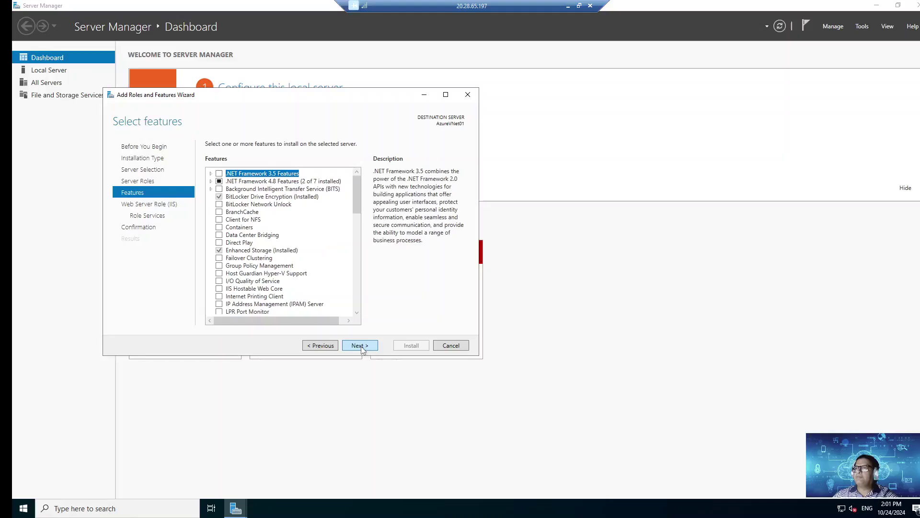
click(361, 347)
click(367, 351)
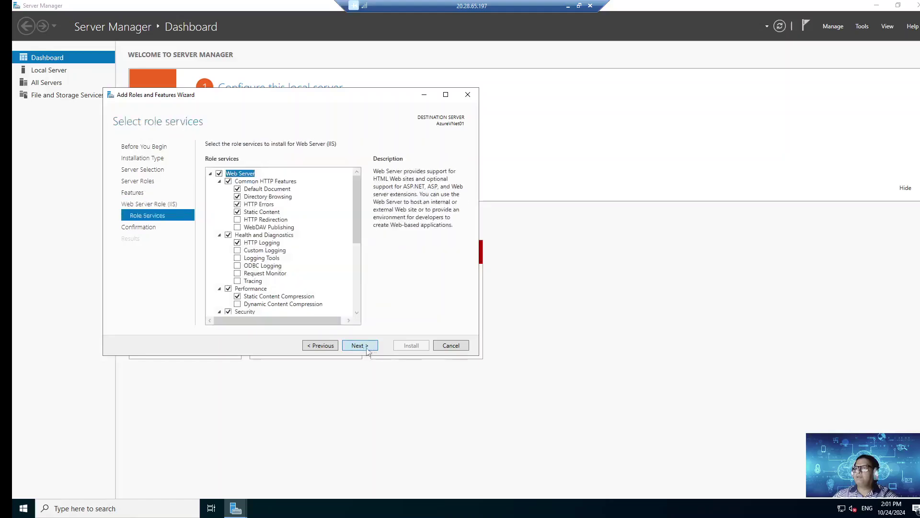
click(373, 350)
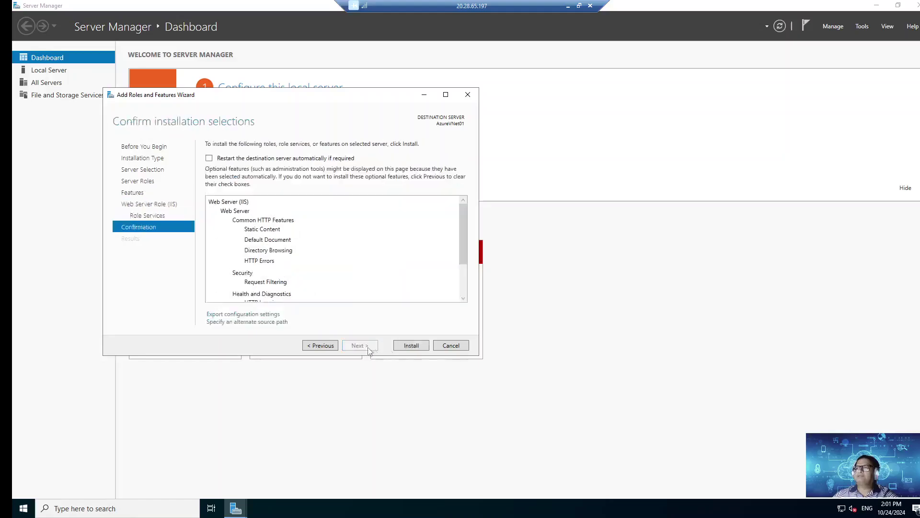
click(410, 346)
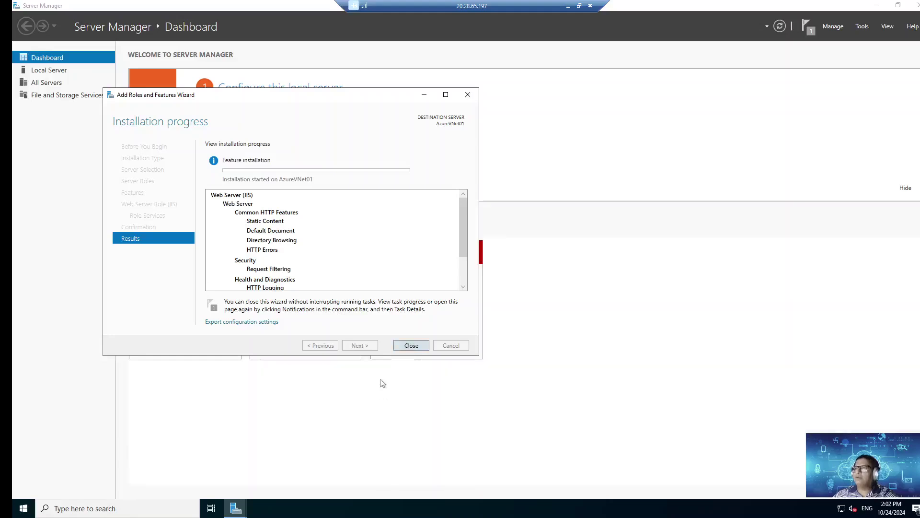
click(591, 289)
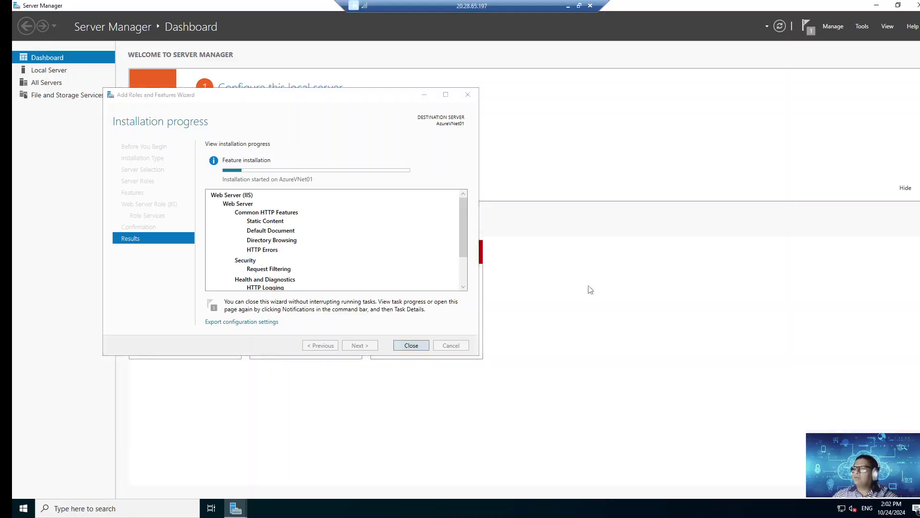
Step: Open File Explorer at C:\inetpub\wwwroot
click(28, 504)
right_click(33, 501)
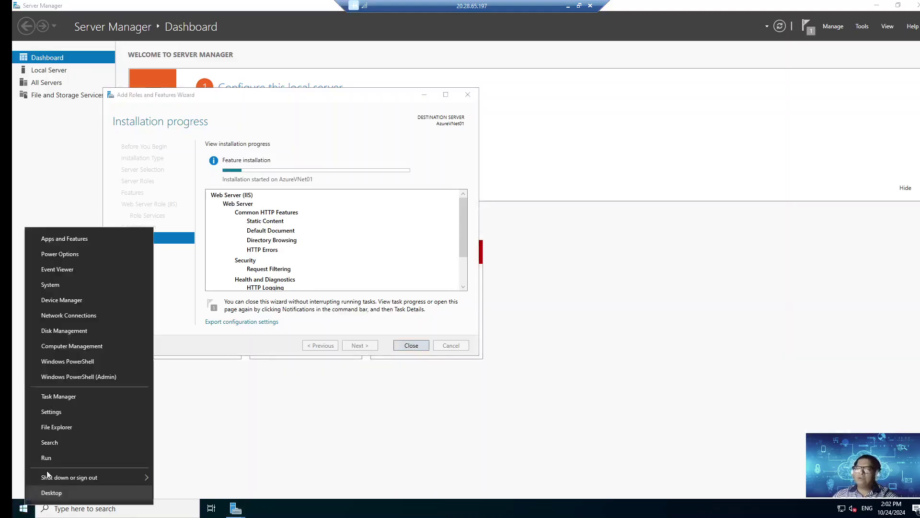
click(61, 427)
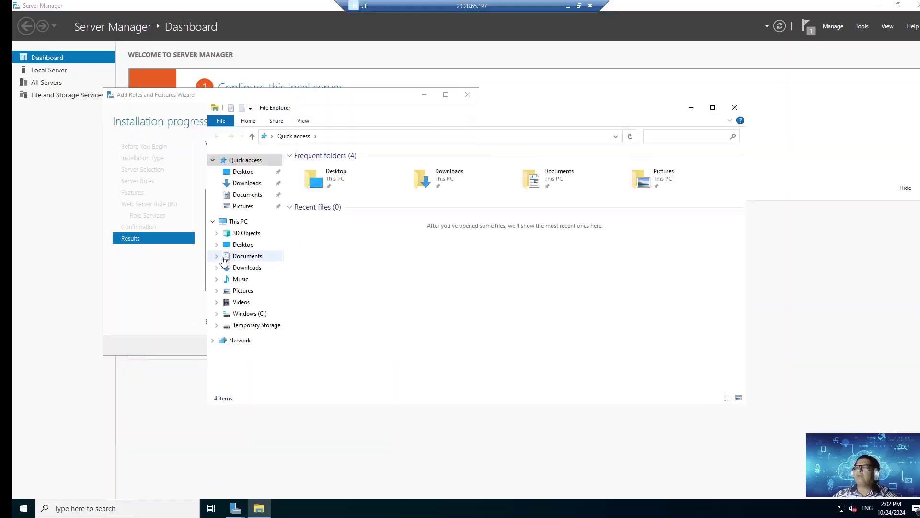
click(241, 315)
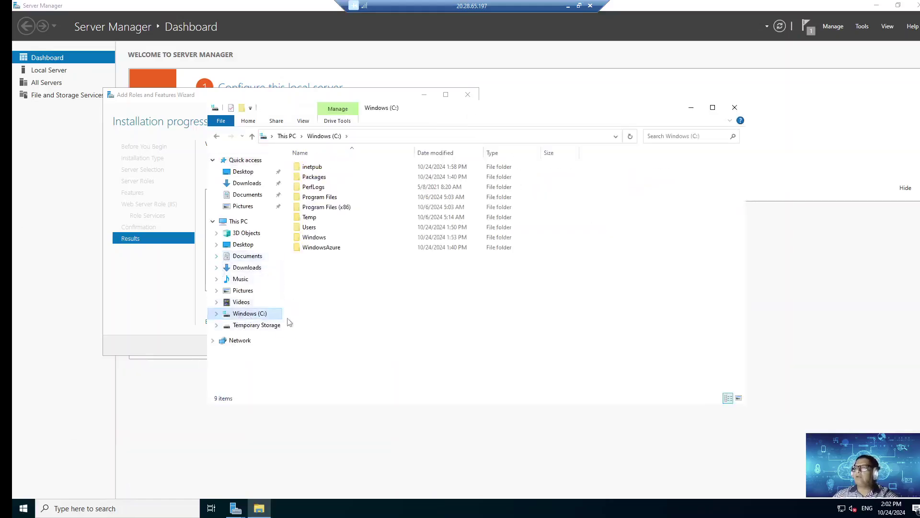
click(324, 168)
double_click(326, 169)
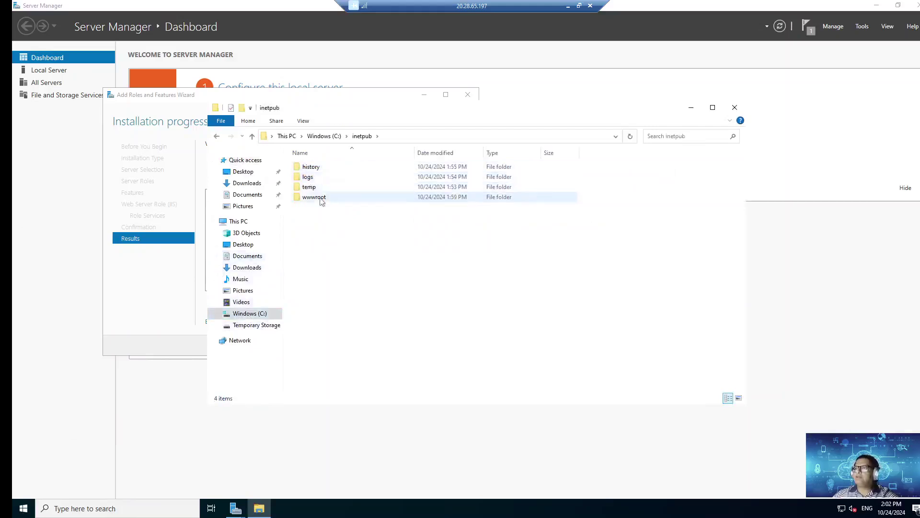
double_click(319, 197)
Step: Create a new empty text file in wwwroot named index.html
right_click(346, 243)
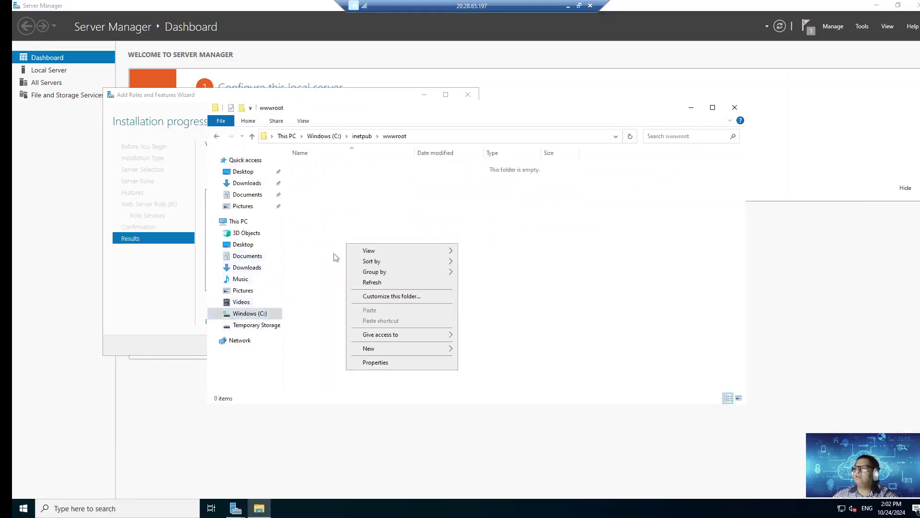
mouse_move(408, 352)
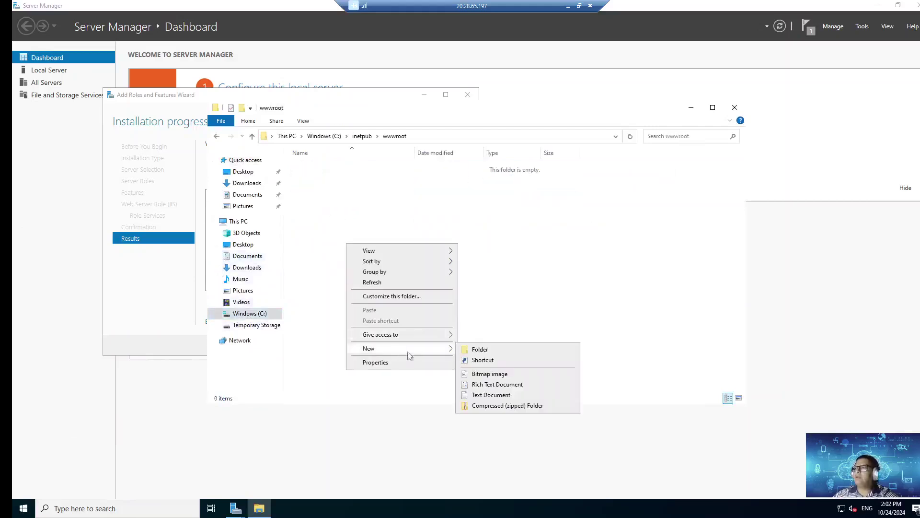
click(491, 395)
text(indx)
text(ex.txt)
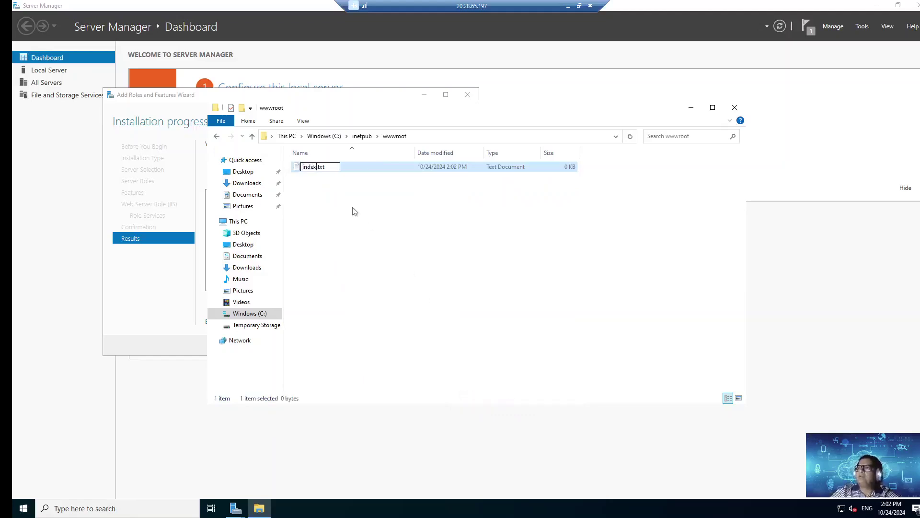
key(BackSpace)
key(BackSpace)
key(BackSpace)
text(html)
key(Return)
key(Return)
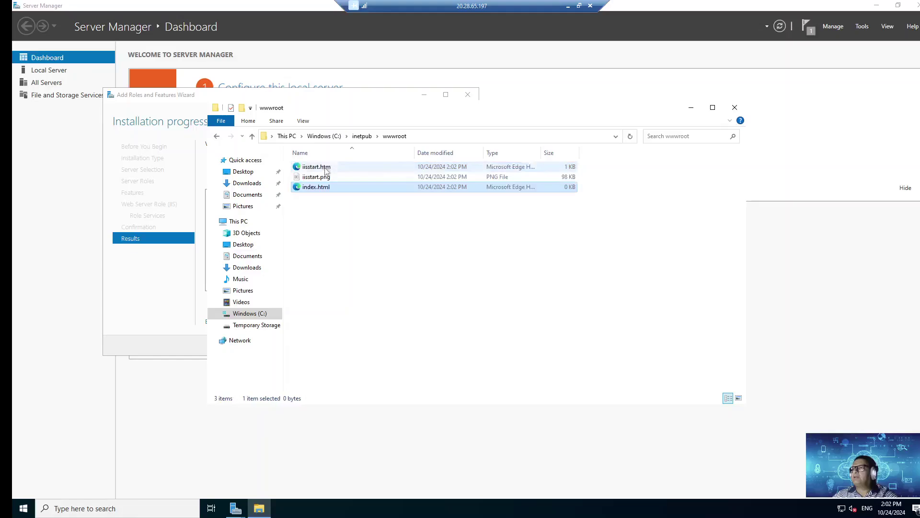
right_click(324, 190)
Step: Write '<b> Hello from Azure VM </b>' into index.html in Notepad, save it and close Notepad
mouse_move(390, 218)
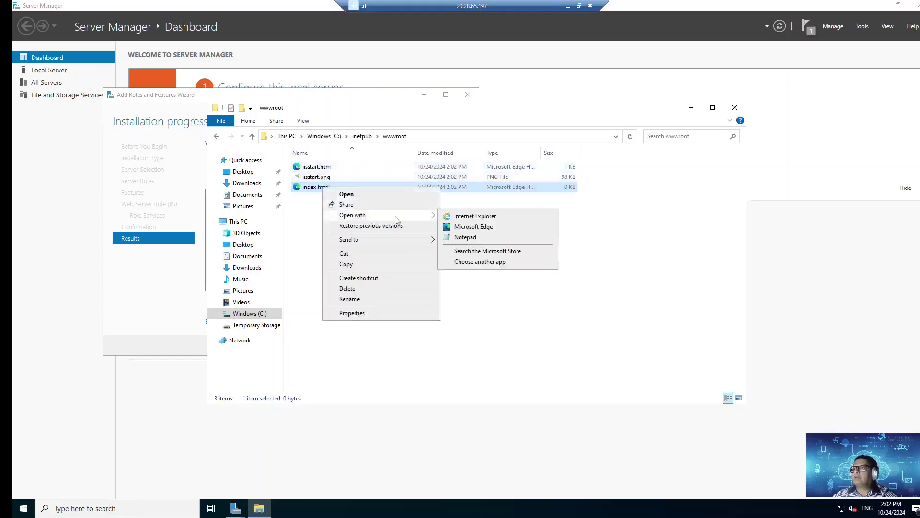
click(480, 241)
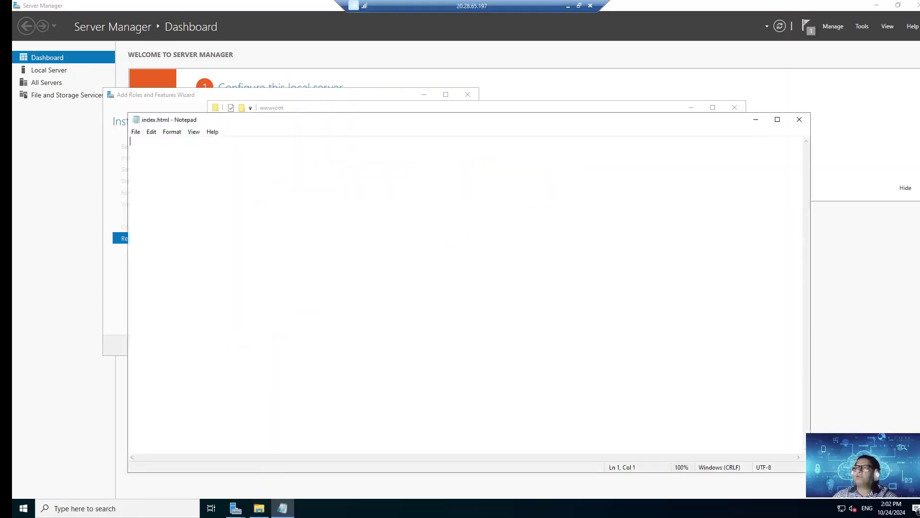
text(<b> Hello fro my)
key(BackSpace)
key(BackSpace)
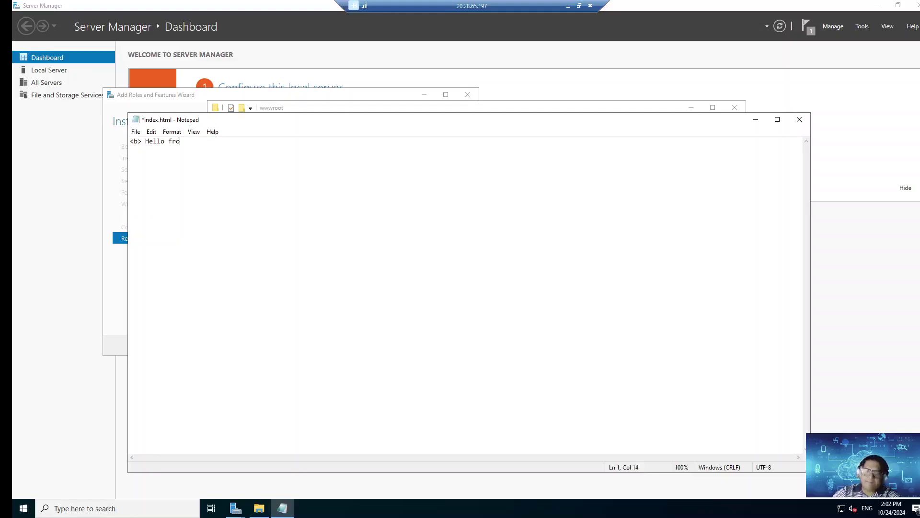
text(m Azure VM)
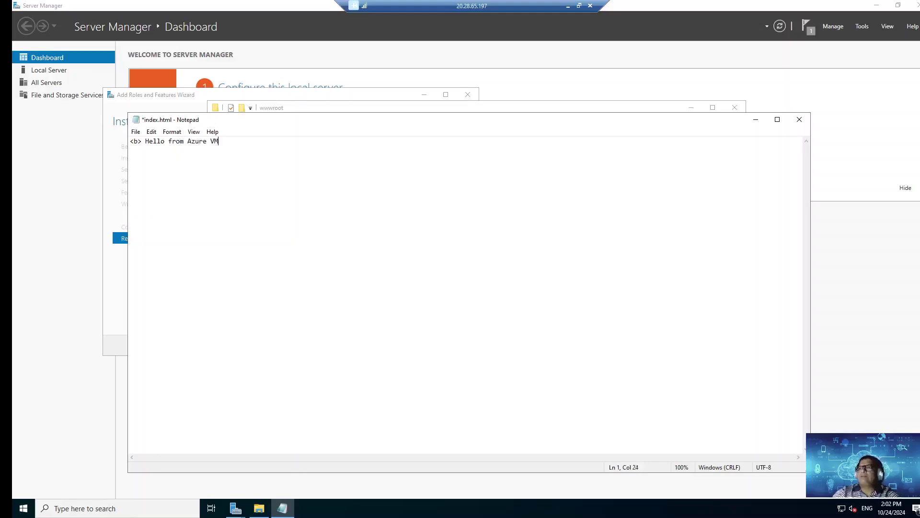
text( </b>)
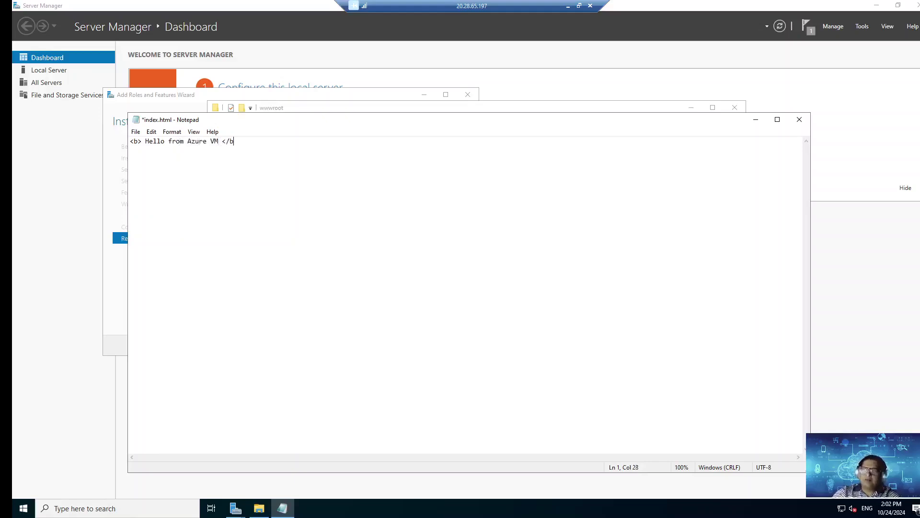
click(135, 131)
click(152, 175)
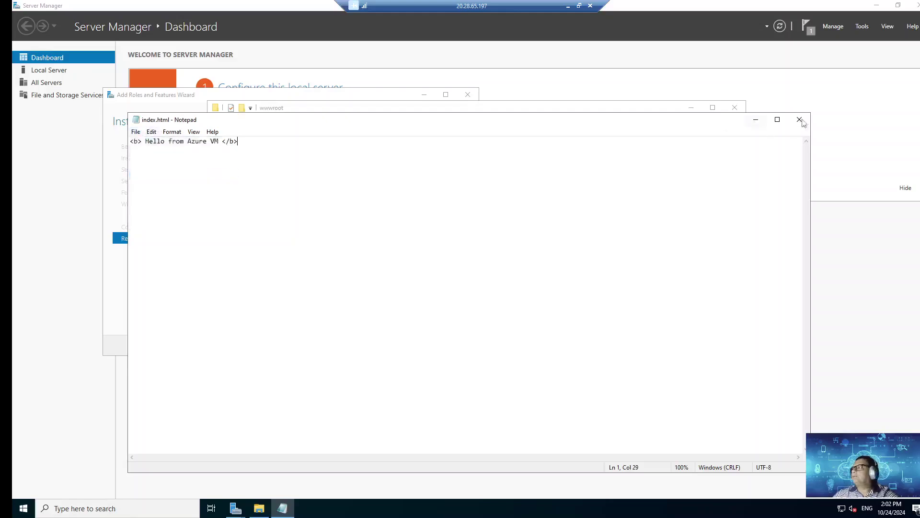
click(800, 120)
click(528, 283)
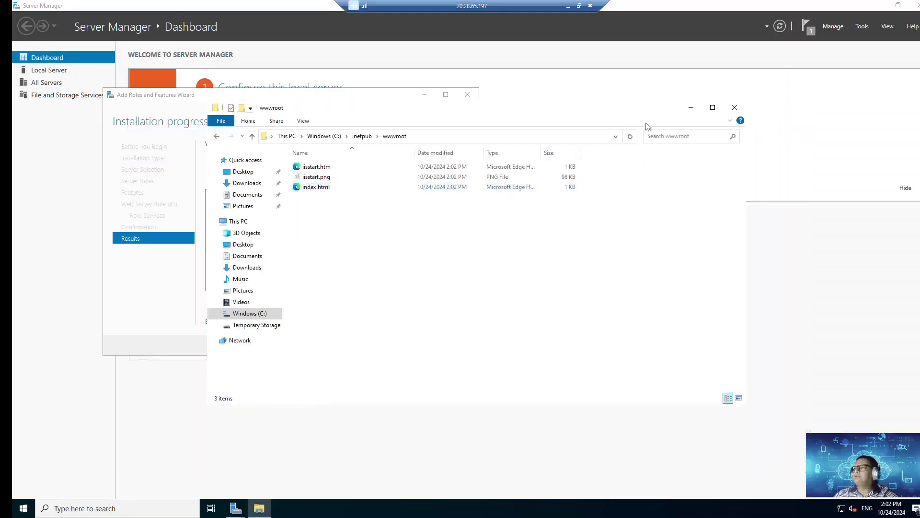
Step: Close the wwwroot window, launch Edge from the desktop and minimize it
click(735, 108)
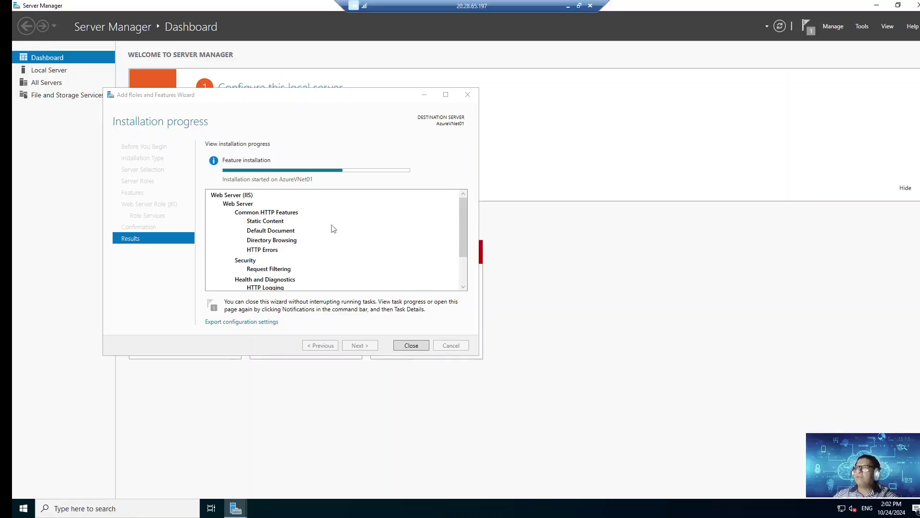
click(877, 5)
click(31, 66)
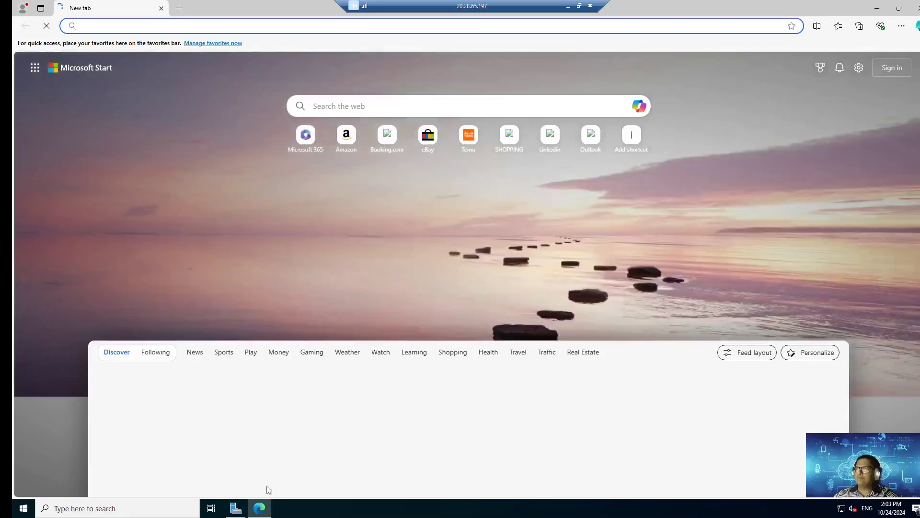
click(259, 509)
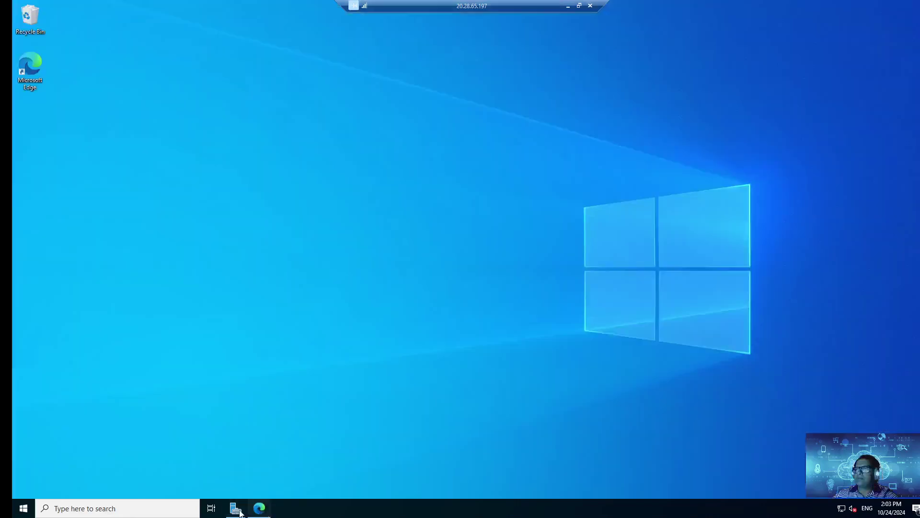
Step: Back in Server Manager, close the completed IIS installation wizard
click(235, 509)
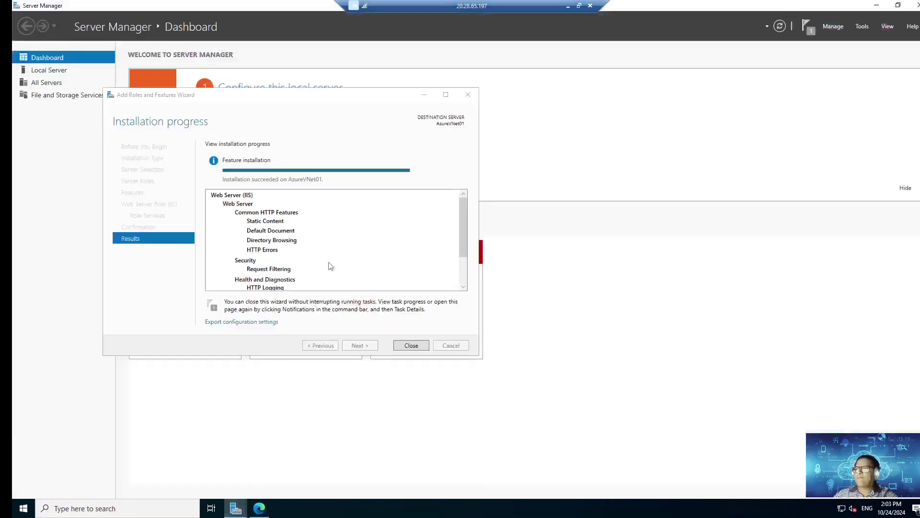
click(411, 348)
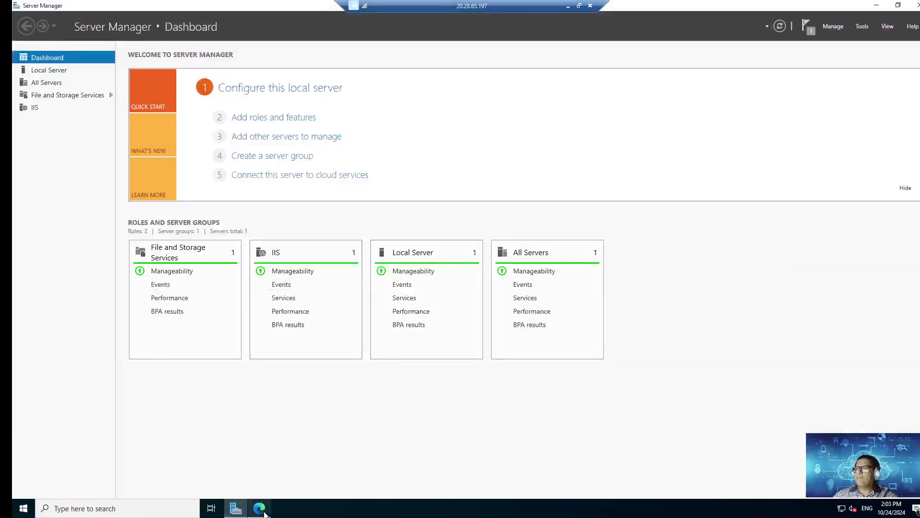
click(259, 509)
click(84, 25)
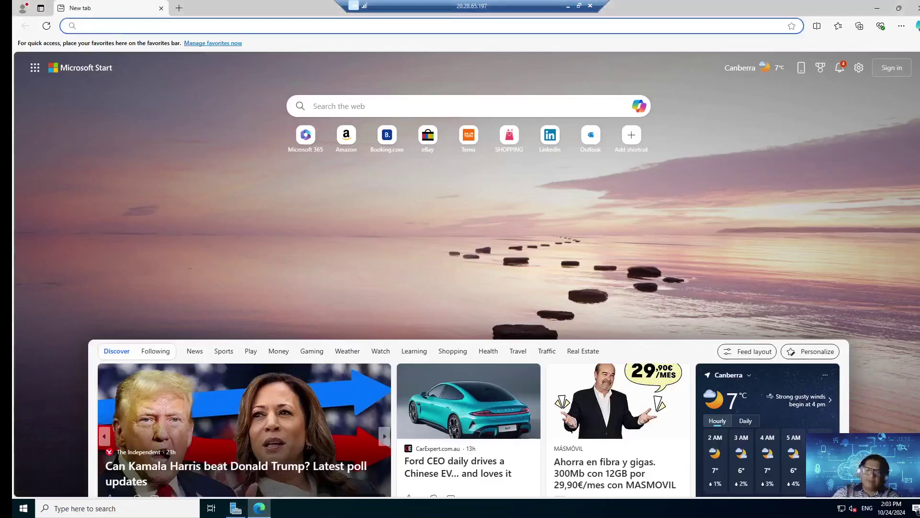
text(http://)
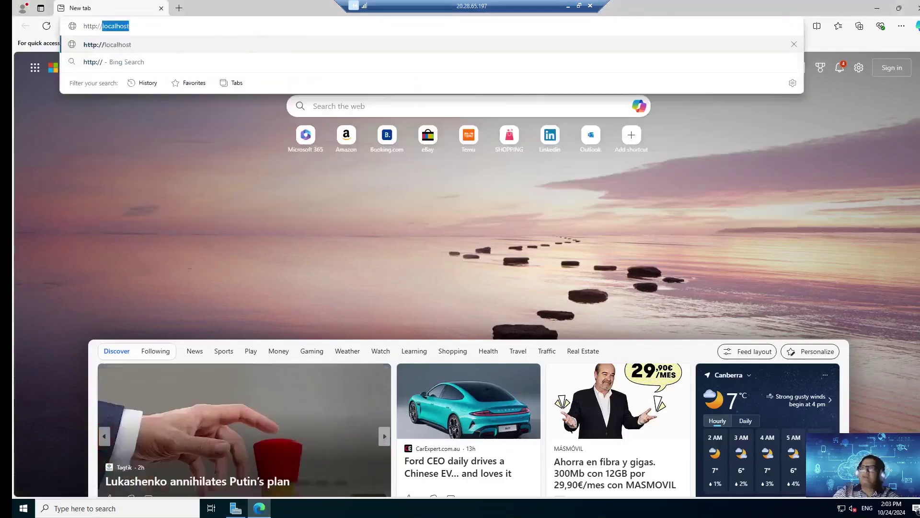
key(Return)
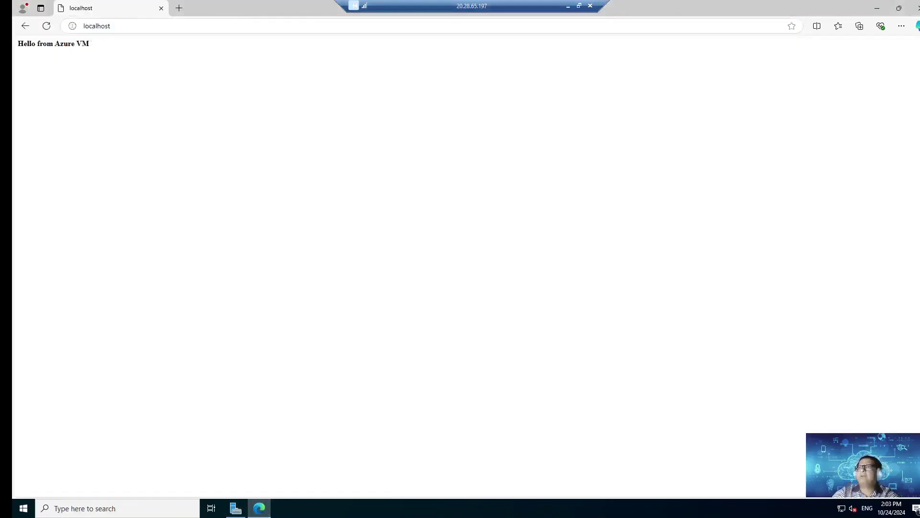
triple_click(38, 45)
click(437, 93)
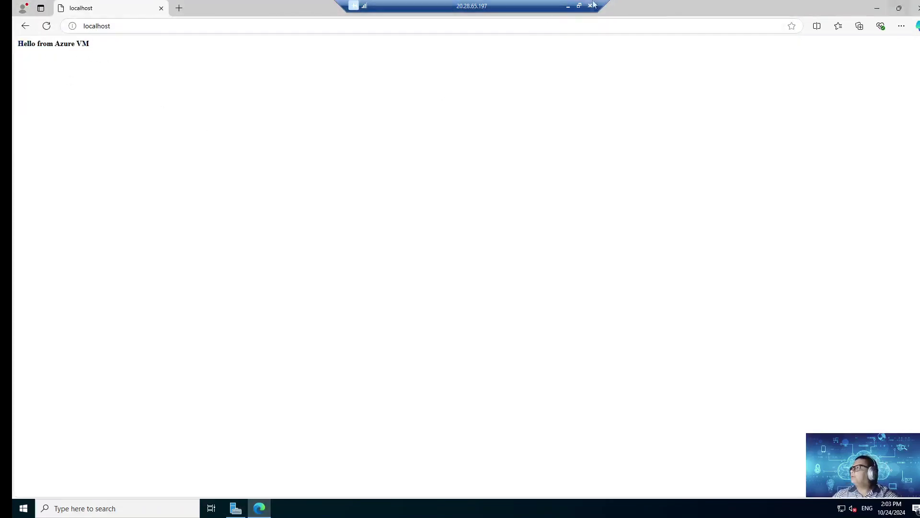
click(568, 6)
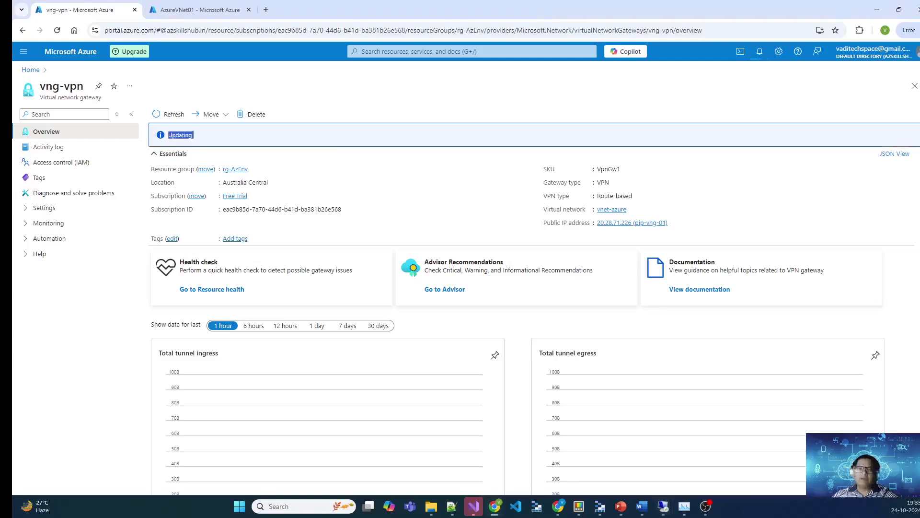
Step: From the Azure home page, search the Marketplace for 'Connection' and start creating one
key(ctrl+Tab)
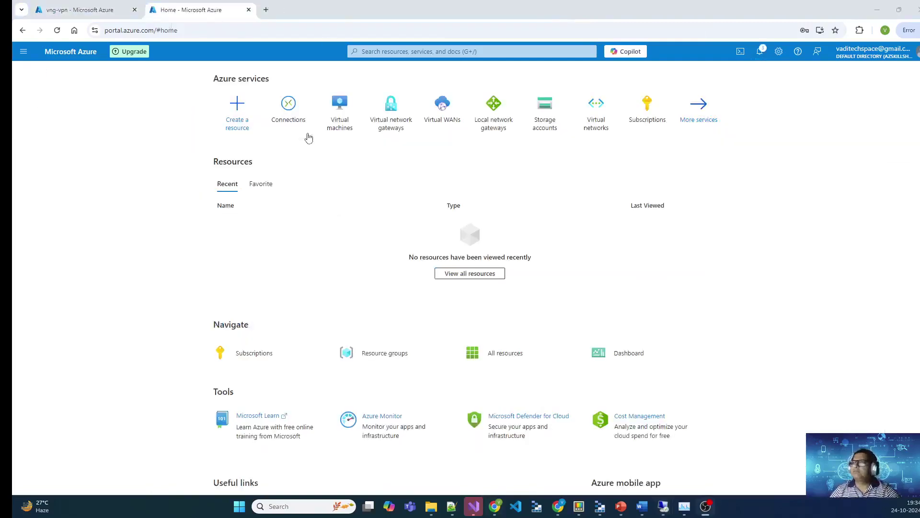
key(ctrl+Tab)
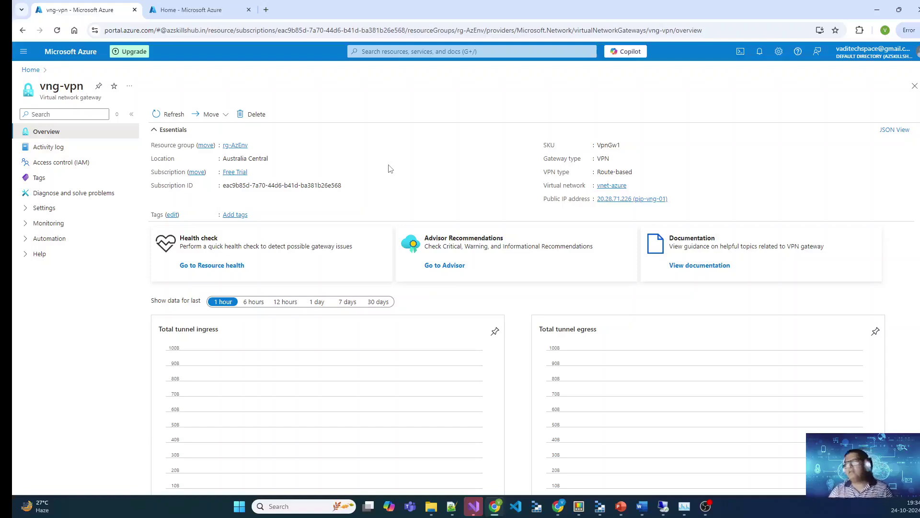
click(215, 10)
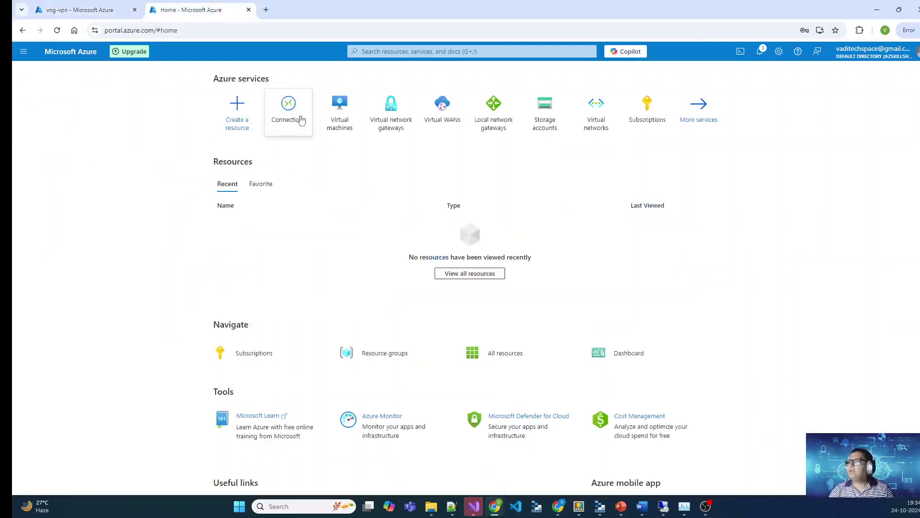
click(245, 113)
click(233, 120)
text(Connec)
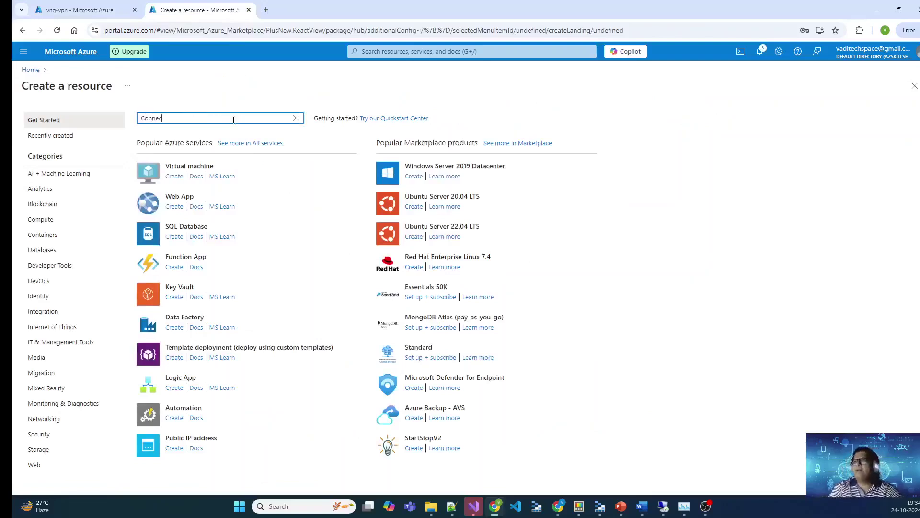
text(tion)
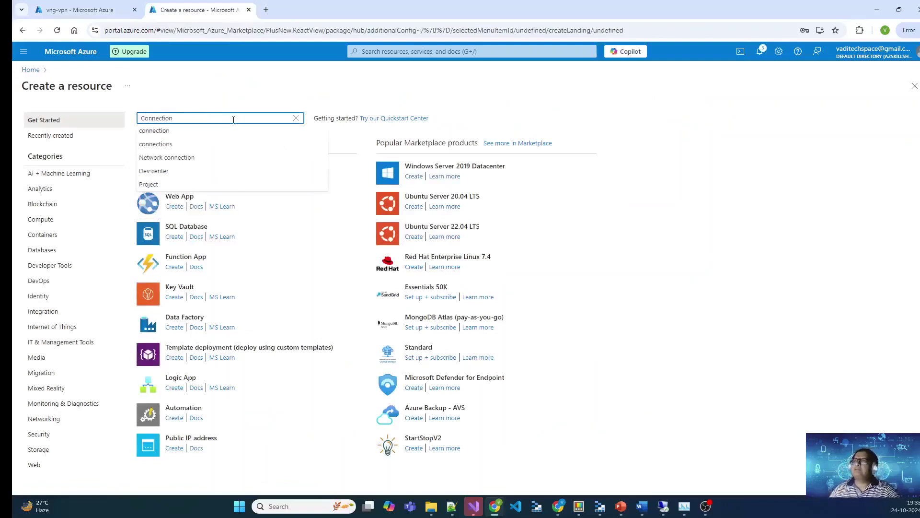
key(Return)
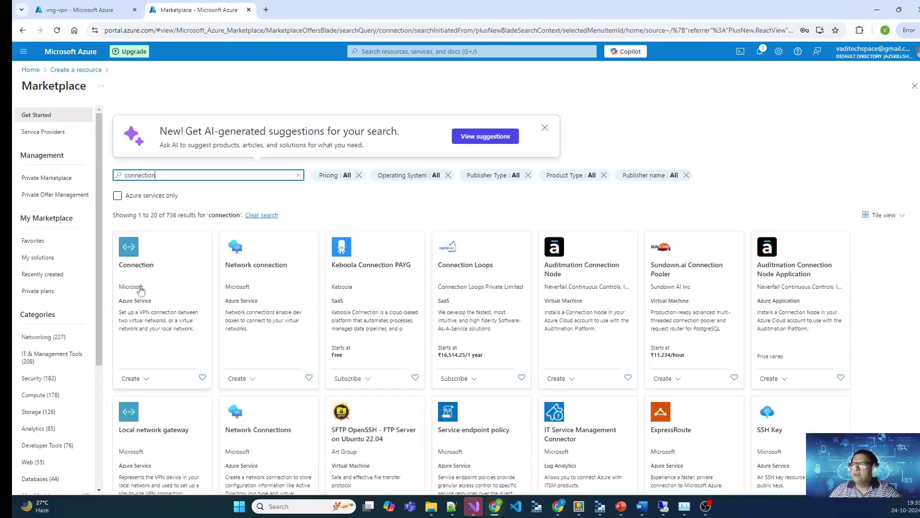
click(144, 395)
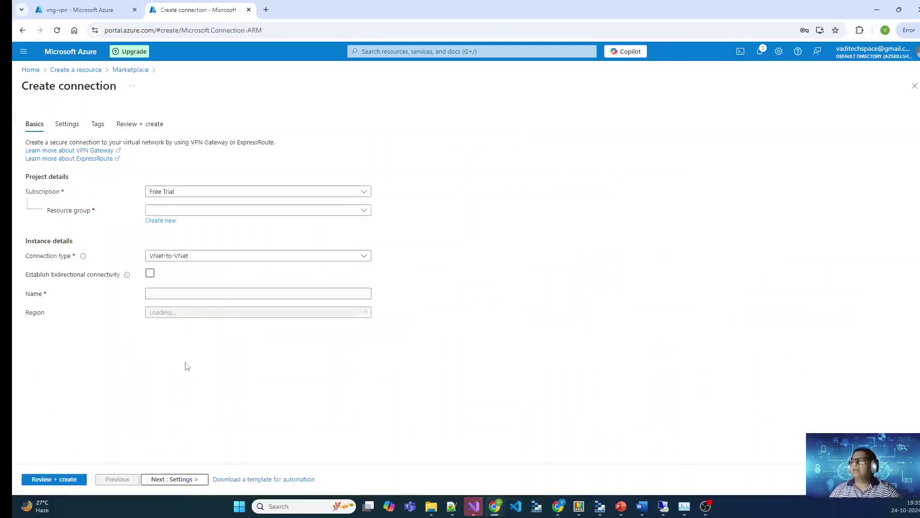
Step: Set resource group rg-AzEnv, type Site-to-site (IPsec) and name con-aztoonprem, then continue to Settings
click(218, 212)
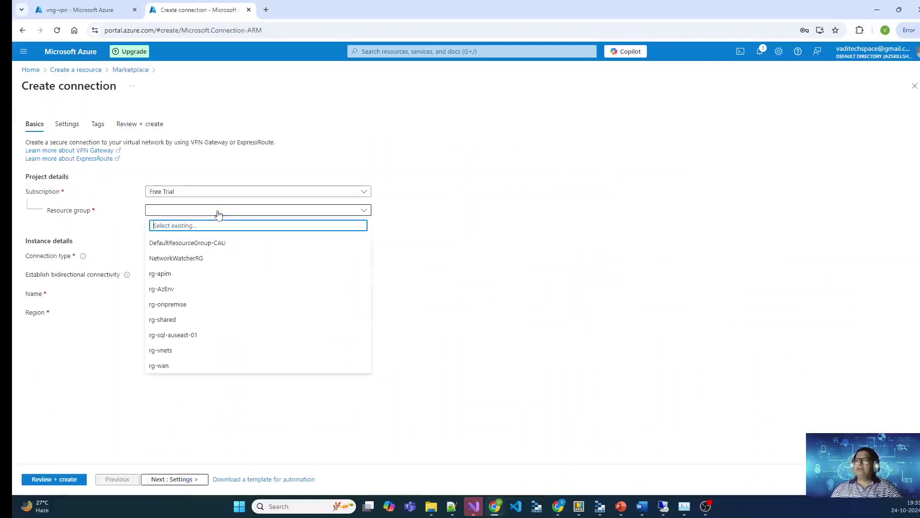
click(169, 290)
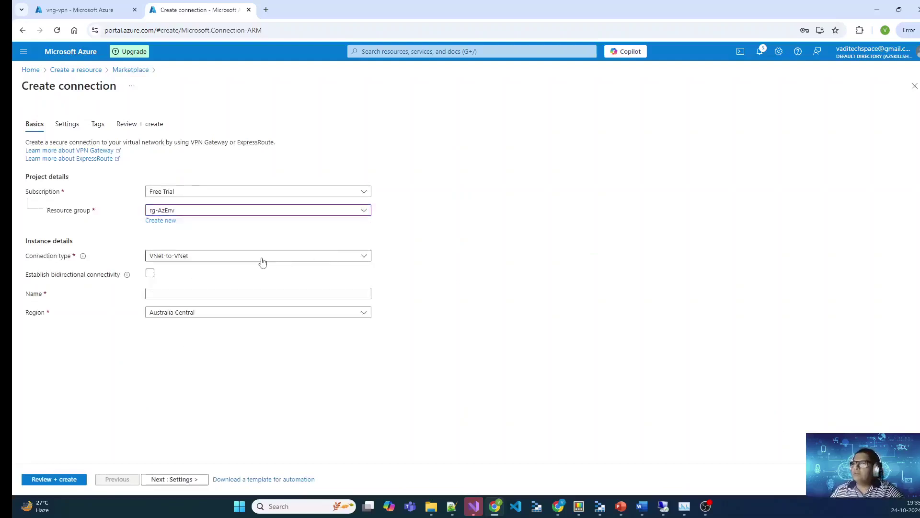
click(230, 262)
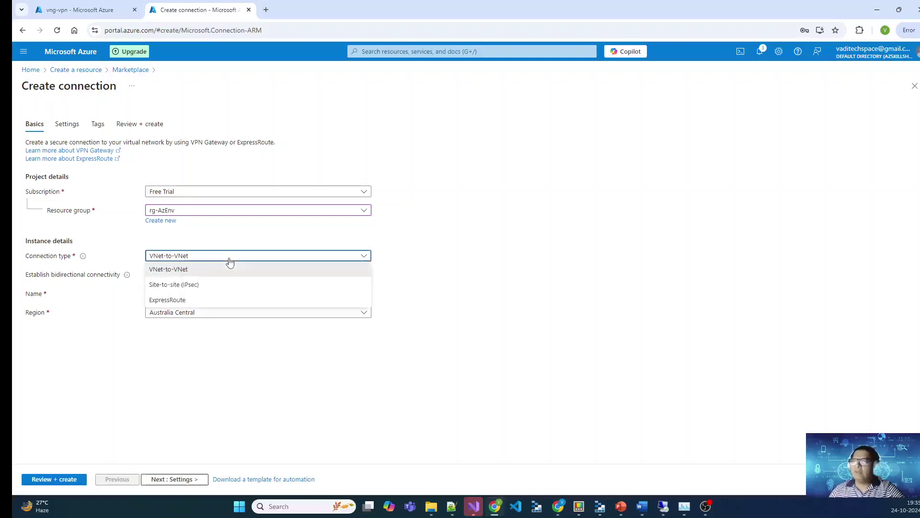
click(191, 286)
click(266, 276)
text(s)
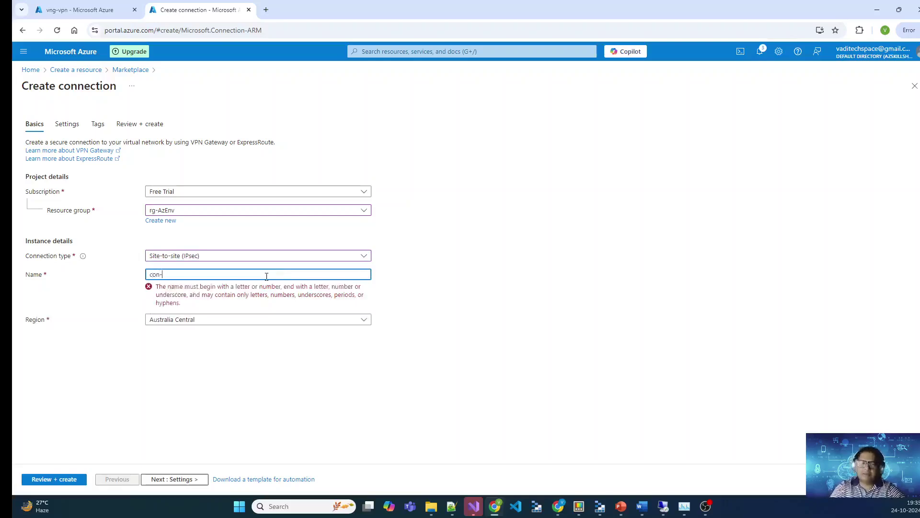
text(to)
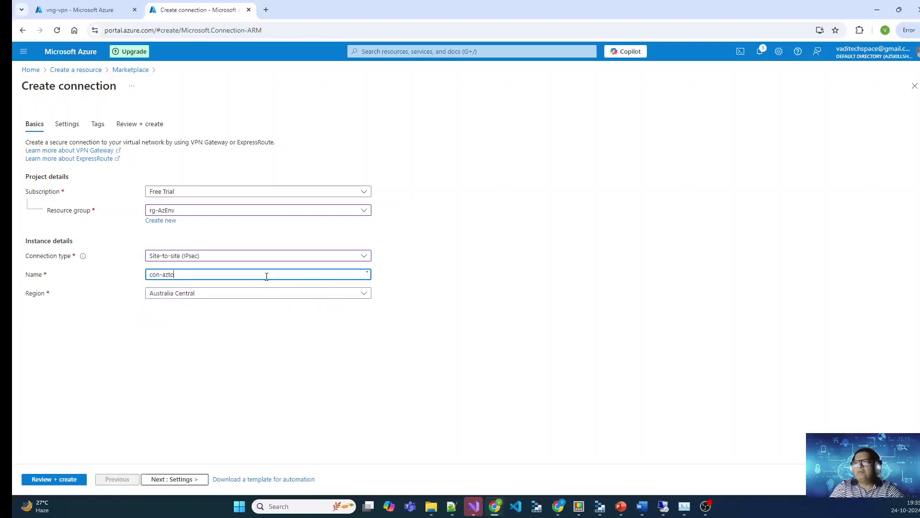
text(onprem)
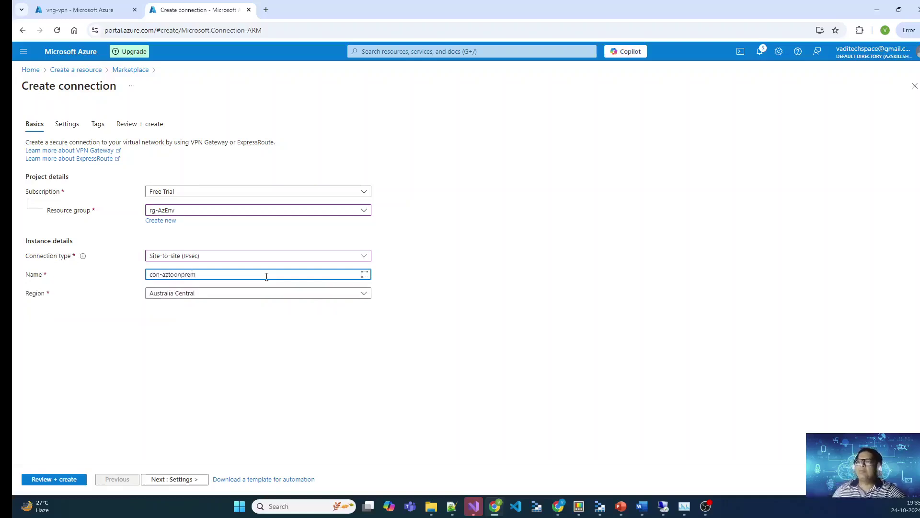
key(Tab)
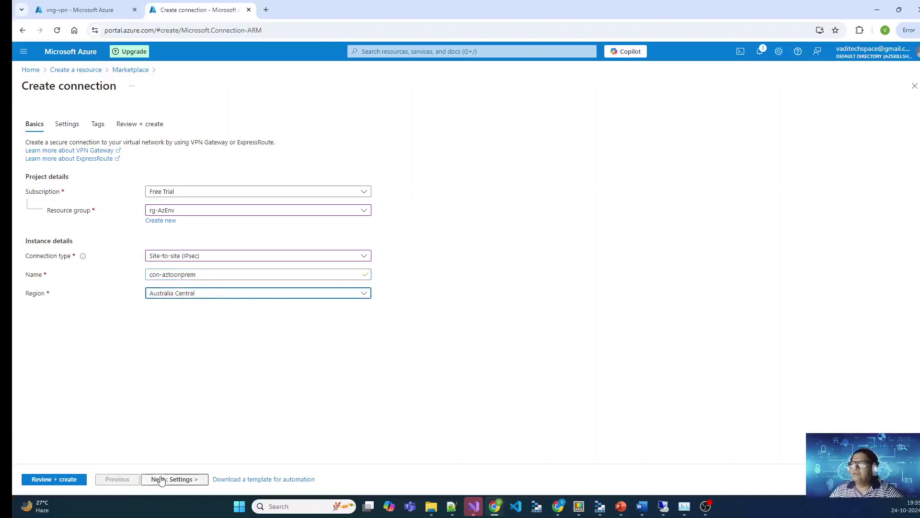
click(161, 479)
drag(26, 174, 93, 176)
click(241, 176)
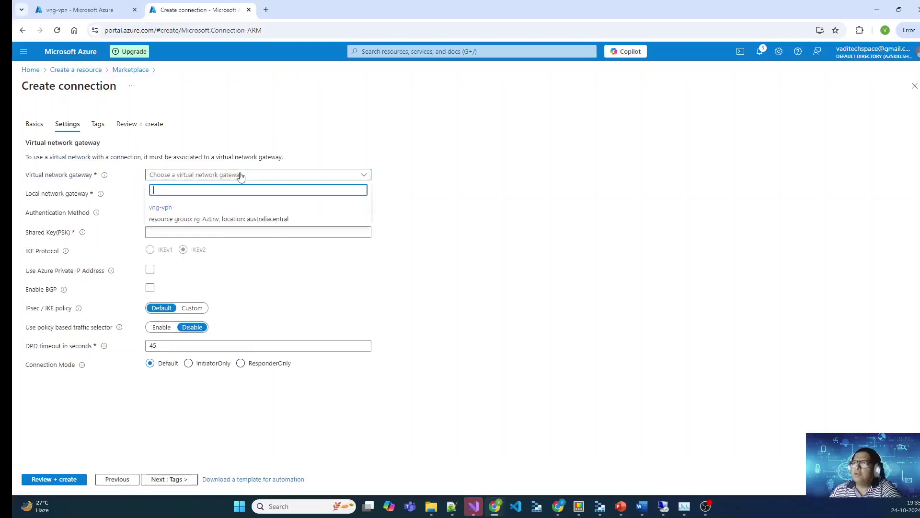
Step: Pair gateway vng-vpn with local gateway lng-onpremise and enter the shared key
click(205, 221)
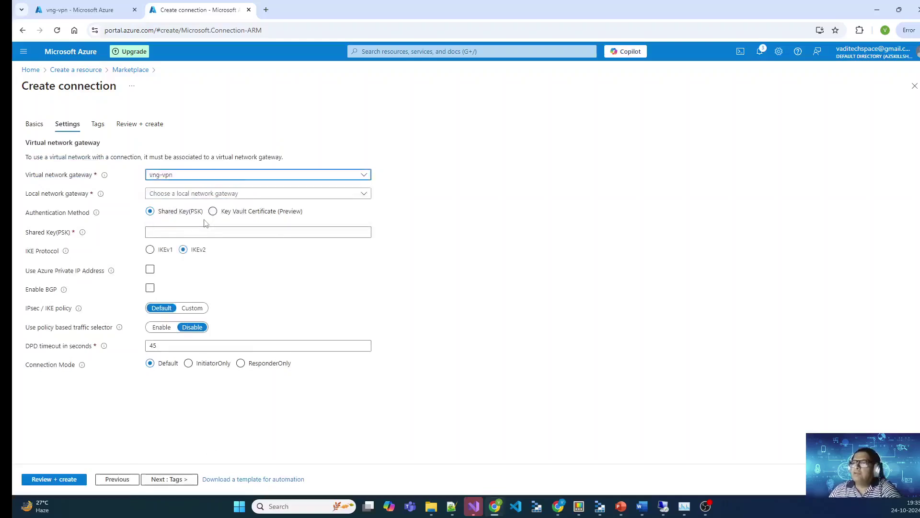
click(256, 194)
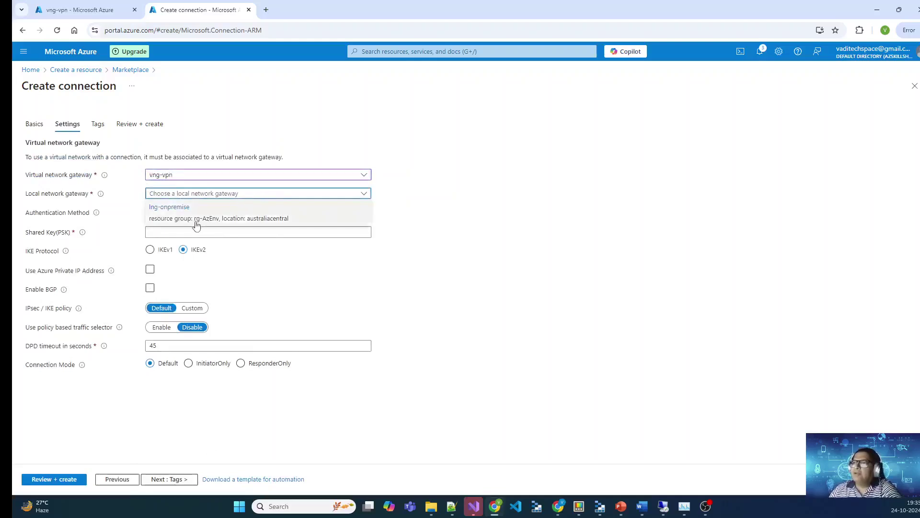
click(228, 219)
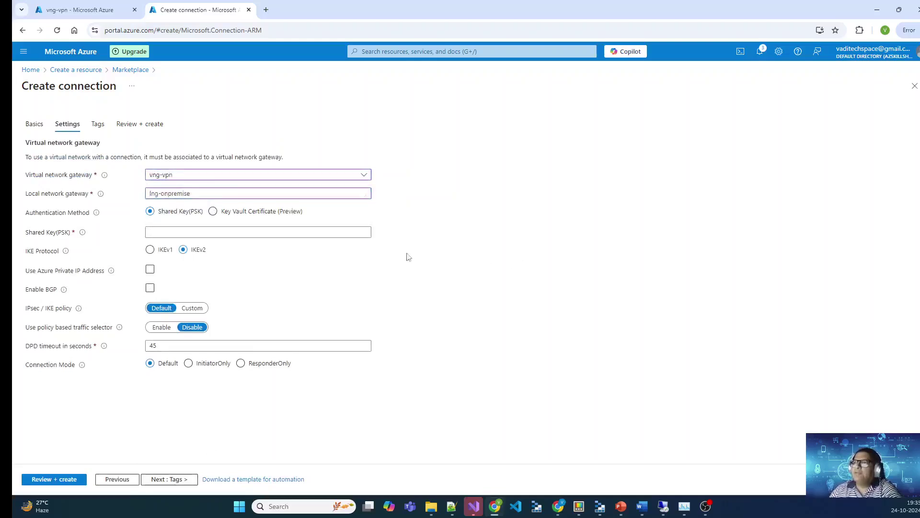
click(166, 233)
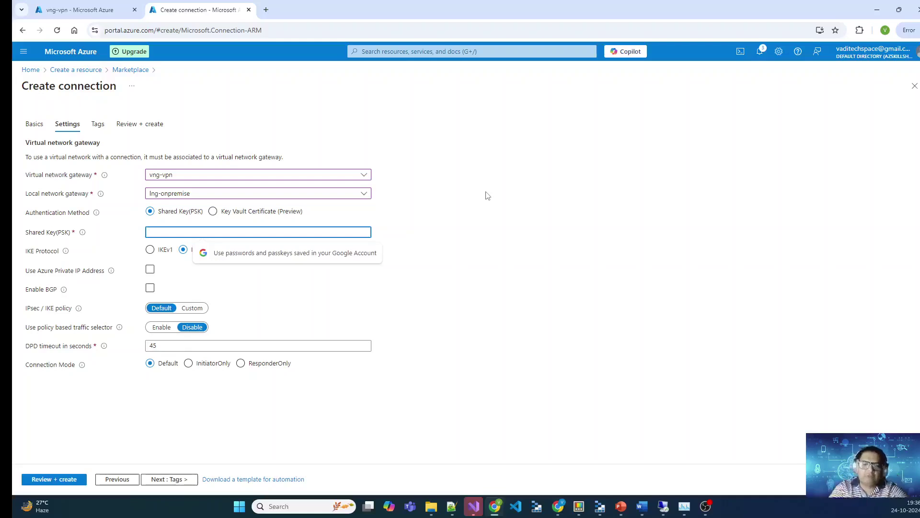
text(1234)
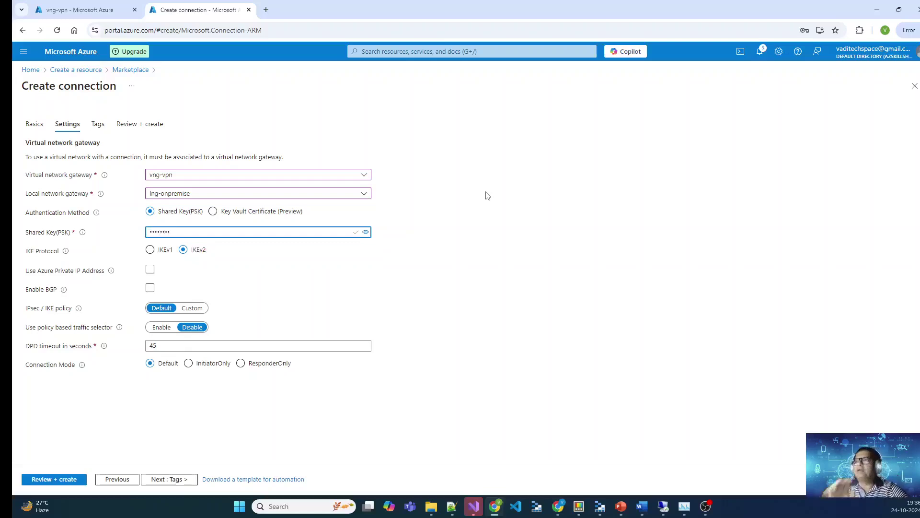
click(366, 232)
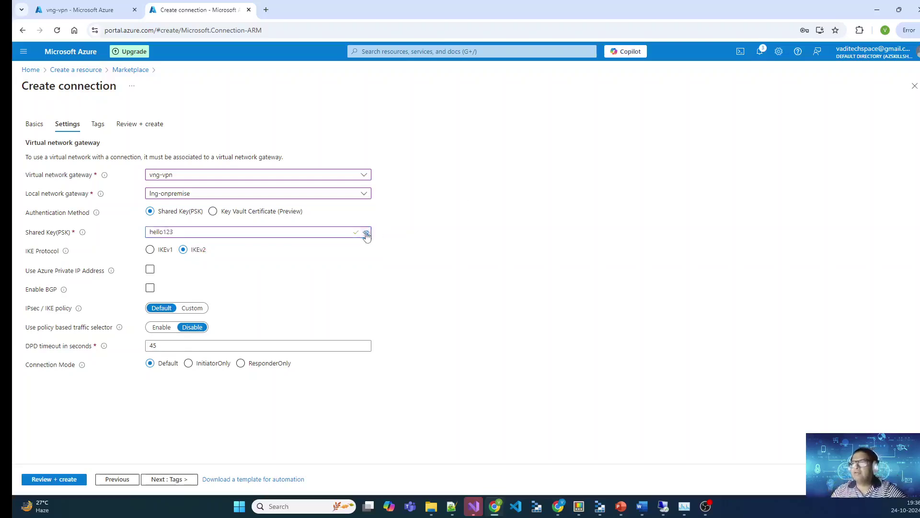
click(366, 233)
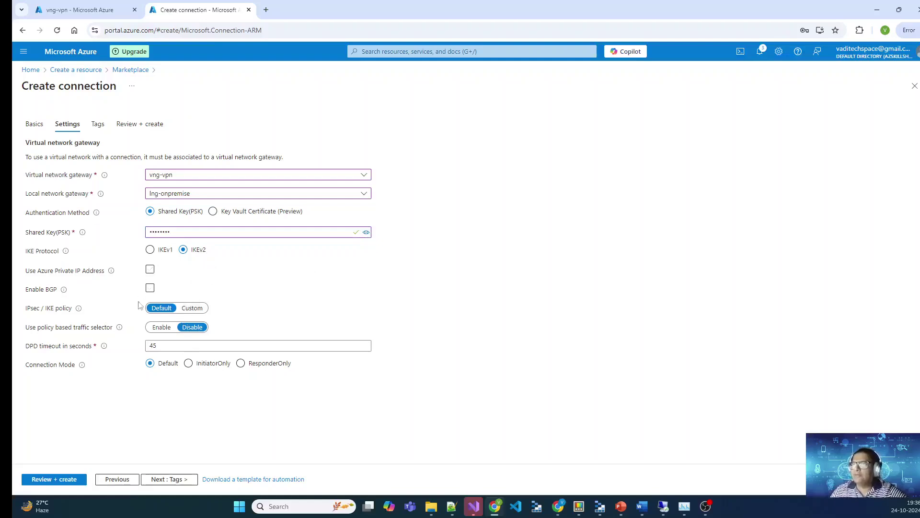
Step: Skip tags, pass validation and create the con-aztoonprem connection
click(165, 481)
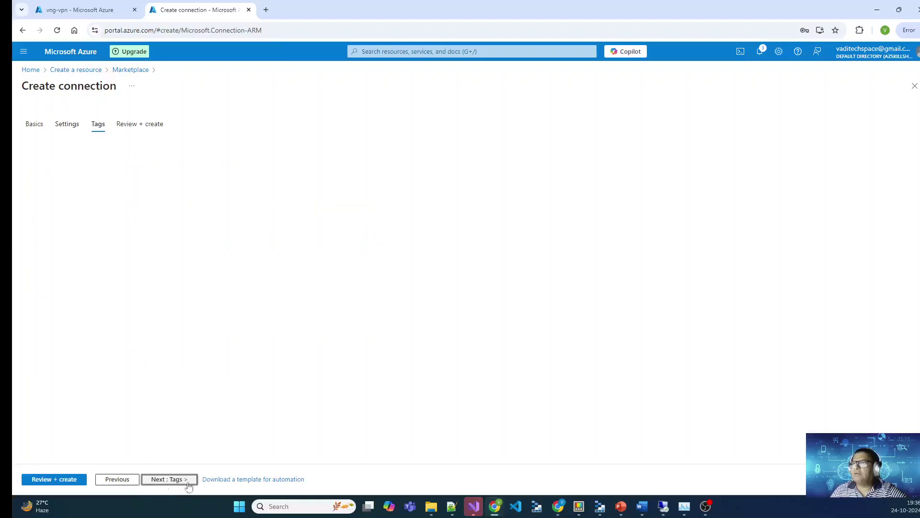
click(184, 481)
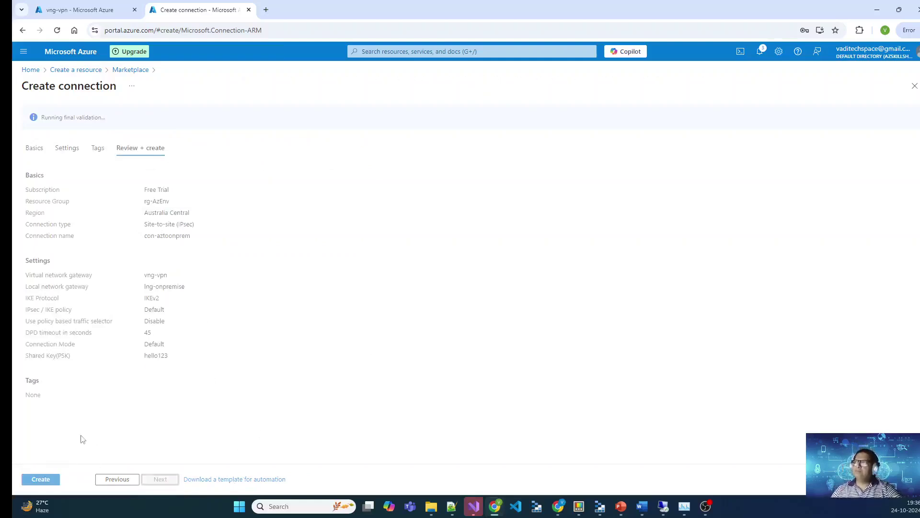
click(38, 479)
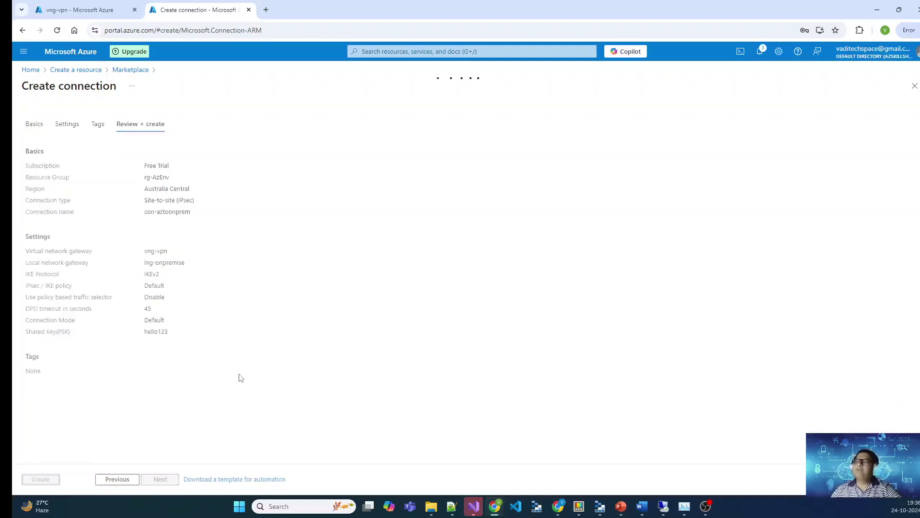
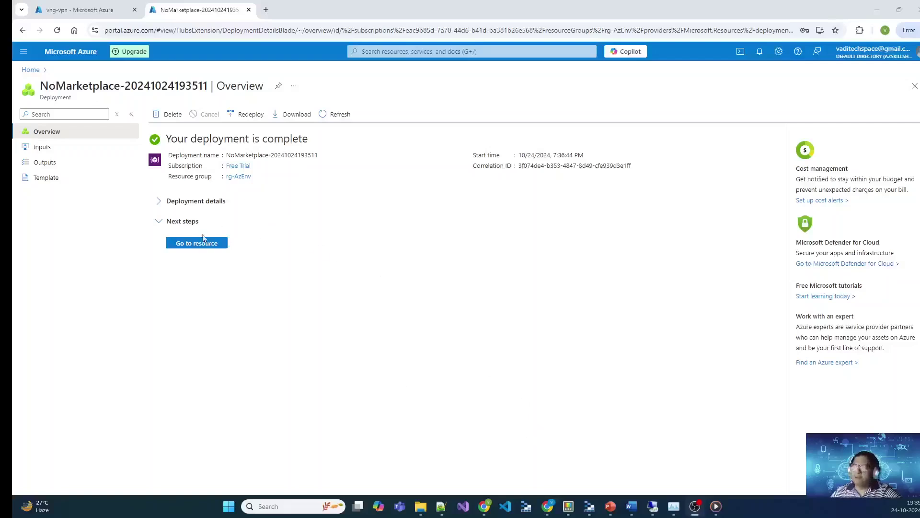
Step: Open the new connection, then check con-aztoonprem's status (Unknown) under vng-vpn's Connections
click(201, 242)
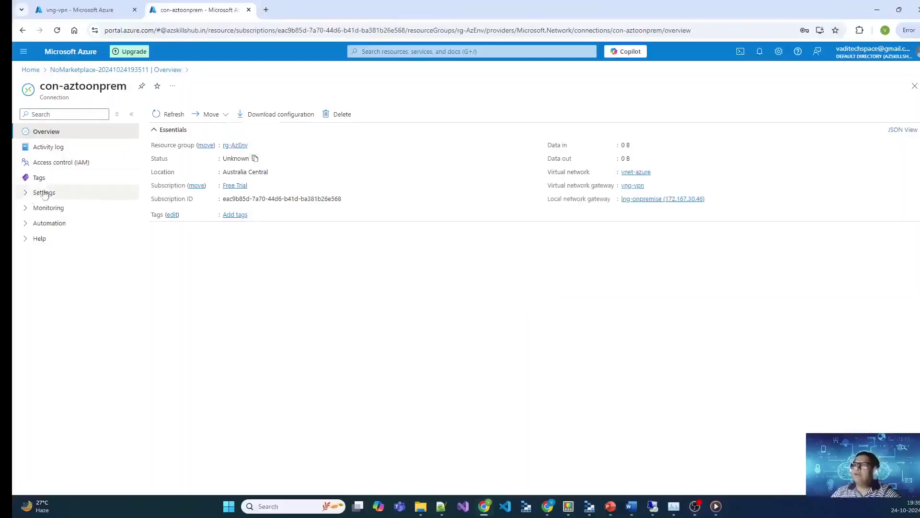
click(32, 73)
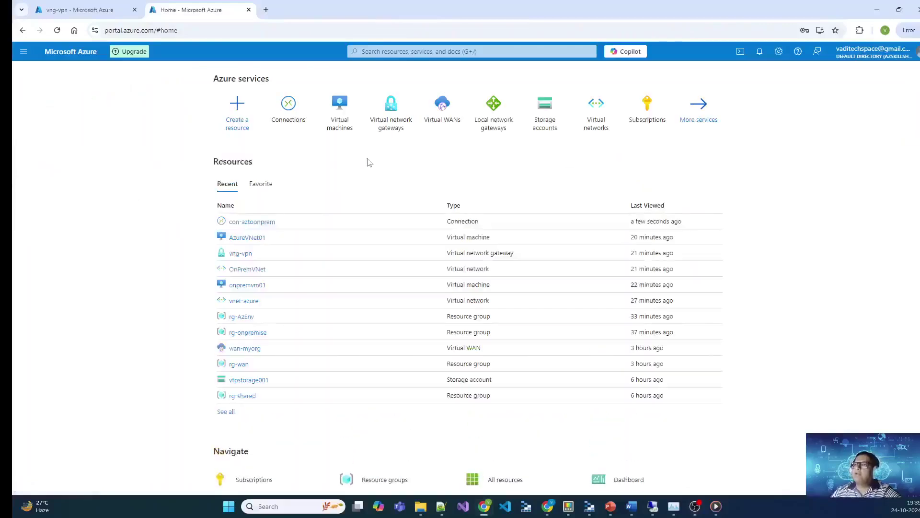
click(403, 119)
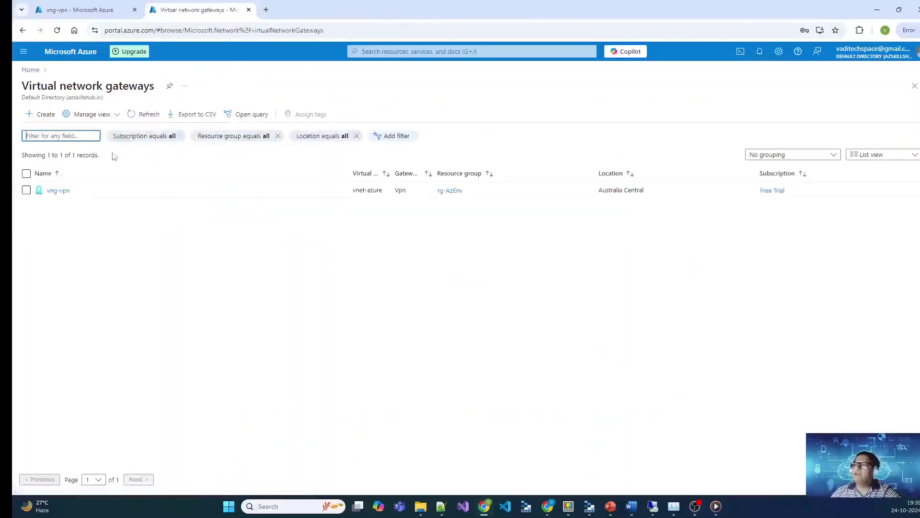
click(50, 190)
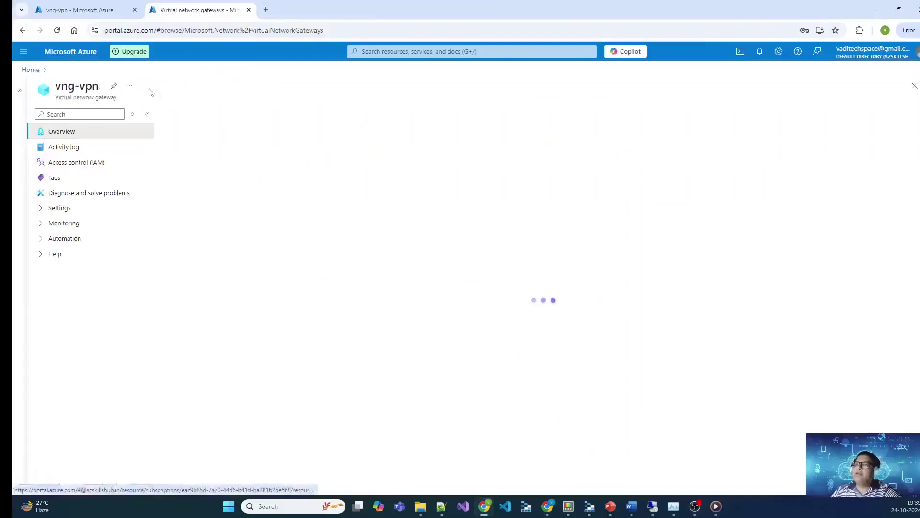
click(44, 210)
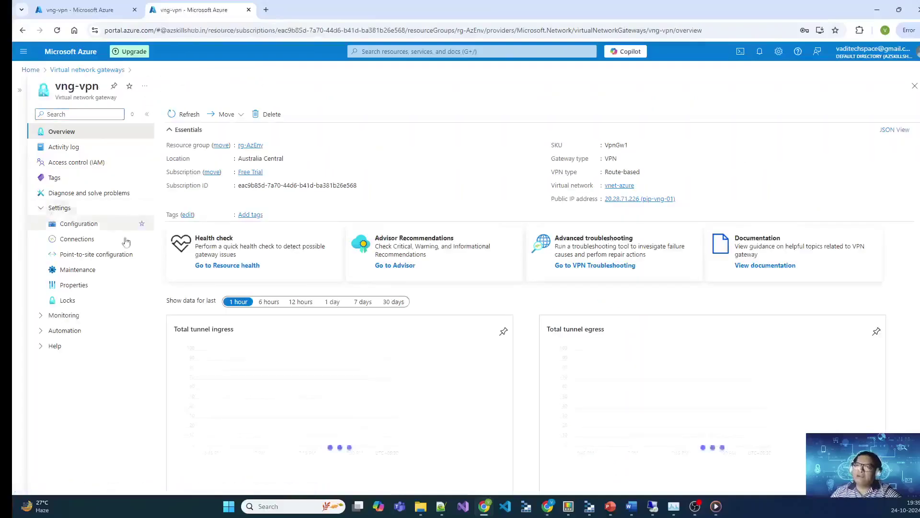
click(80, 239)
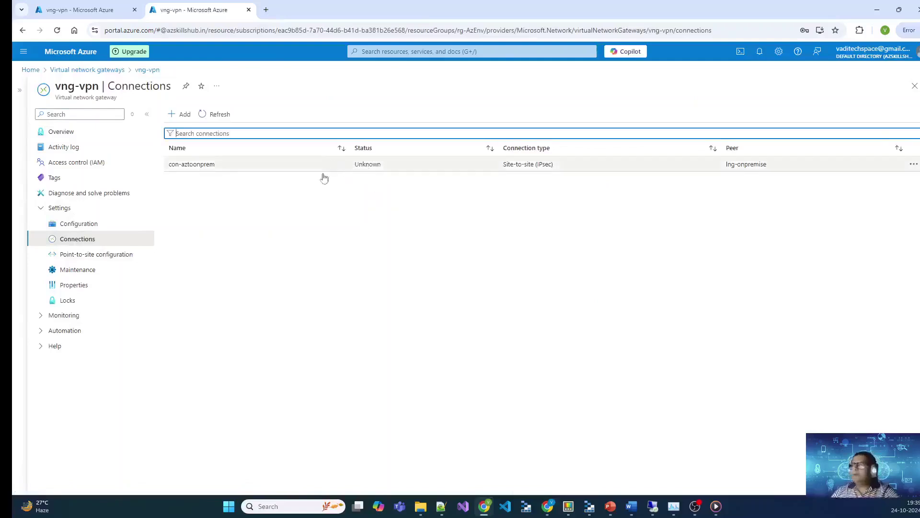
Step: Open the onpremvm01 virtual machine and switch to its remote desktop session
click(30, 70)
click(391, 111)
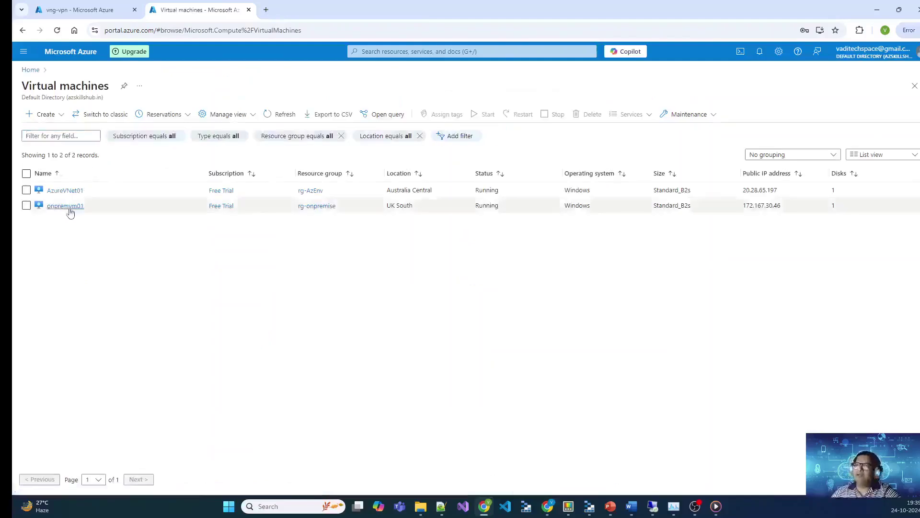
click(69, 210)
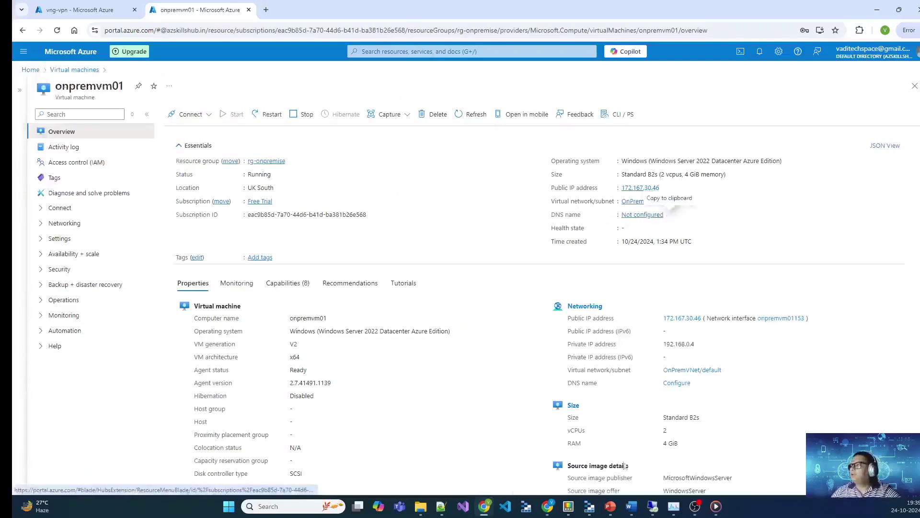
mouse_move(674, 506)
click(599, 457)
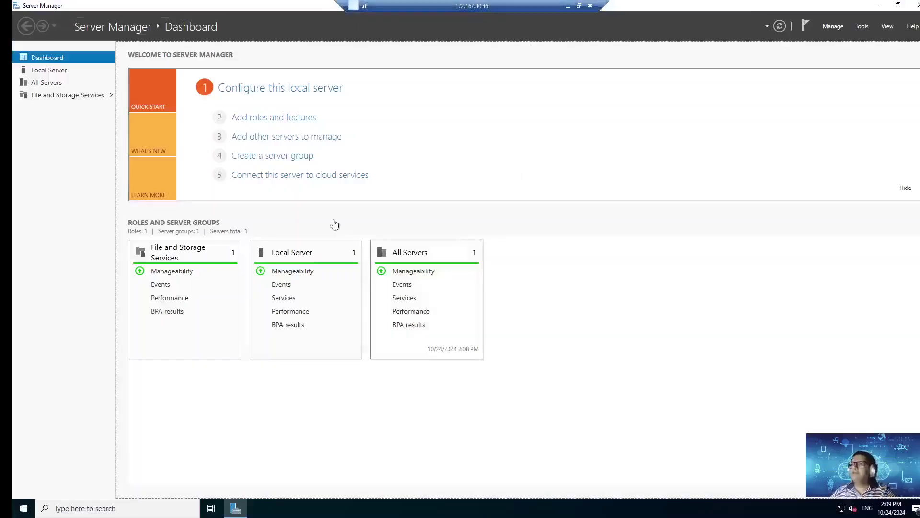
Step: Start a role-based Add Roles and Features install on onpremvm01 and select the Remote Access role
click(277, 120)
click(284, 271)
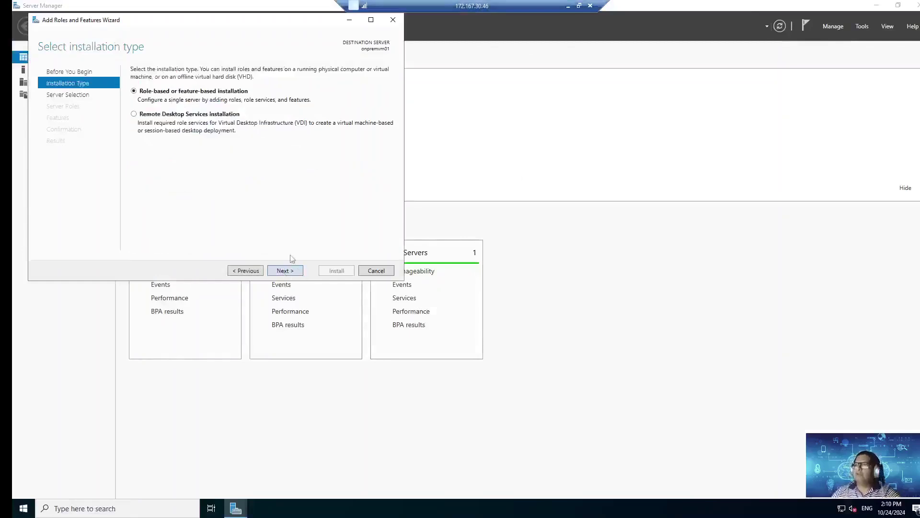
click(283, 271)
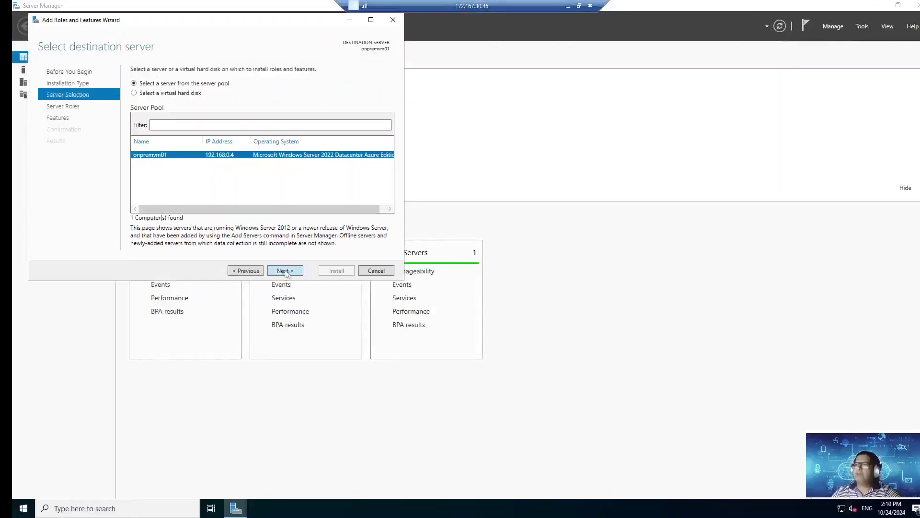
click(283, 271)
scroll(216, 204, down, 1)
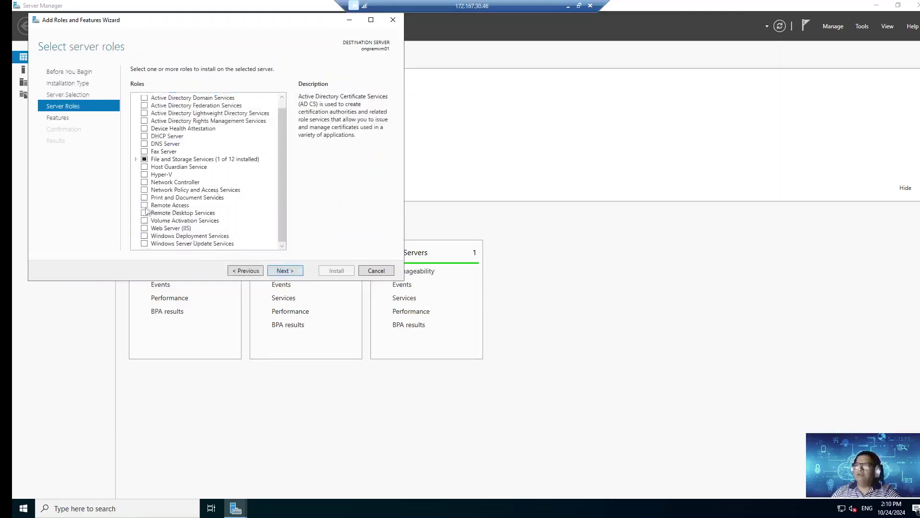
click(145, 205)
click(285, 271)
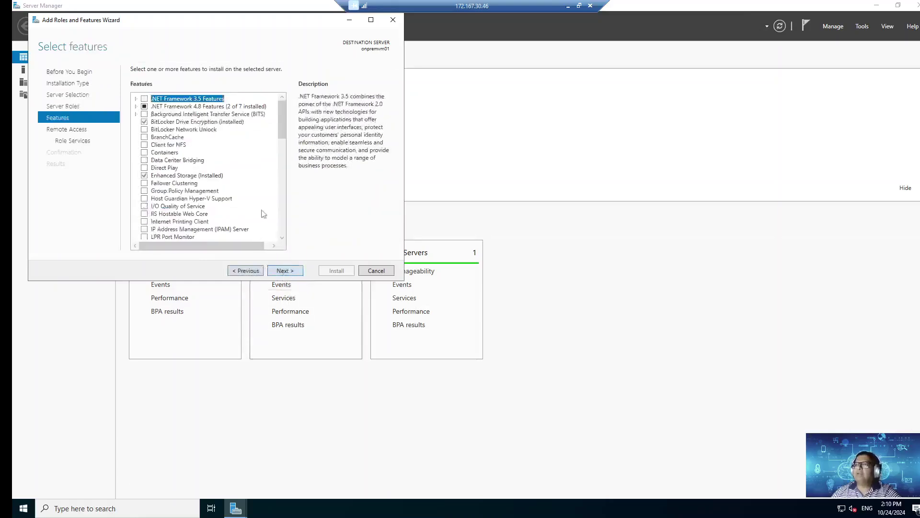
Step: Step through the Features and Remote Access pages, going back once to review server roles
scroll(261, 211, down, 5)
scroll(270, 242, down, 4)
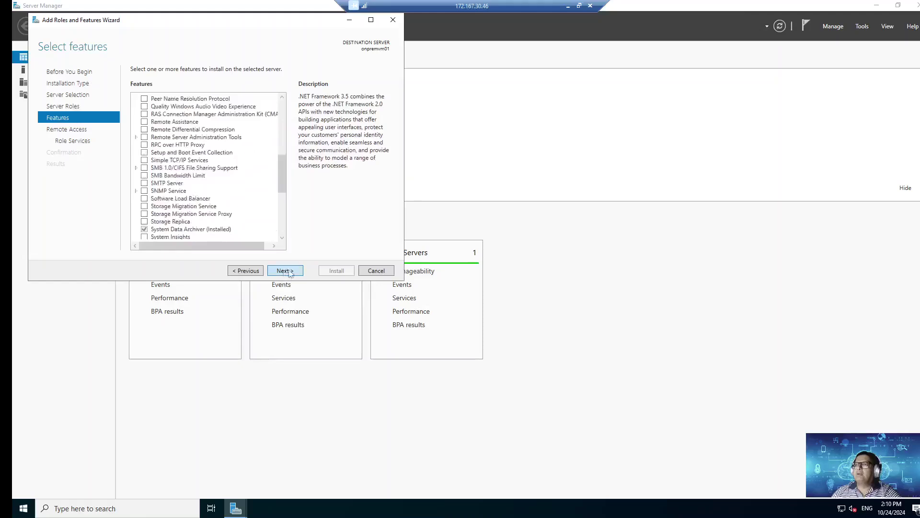
click(286, 272)
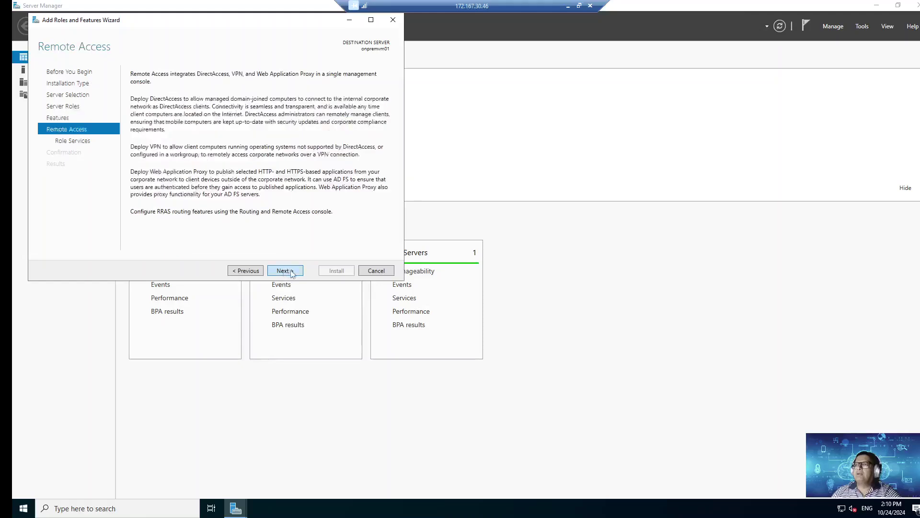
click(242, 272)
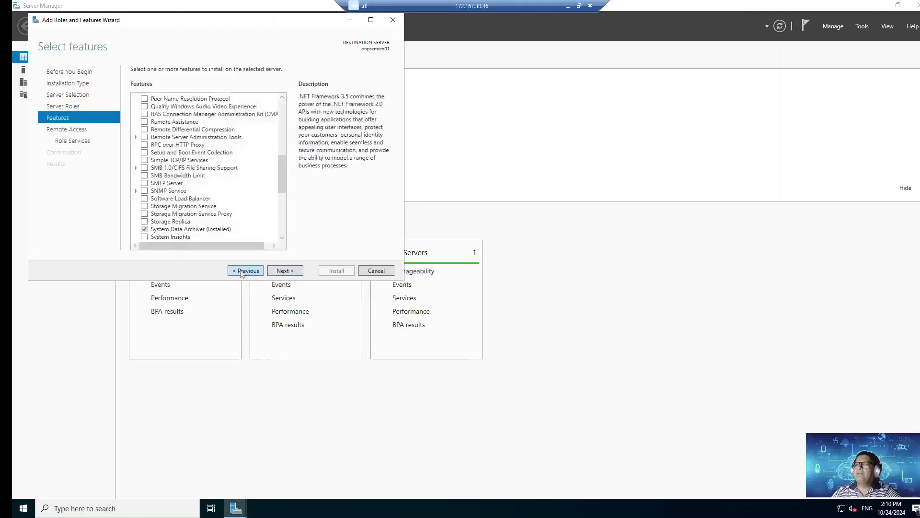
click(242, 272)
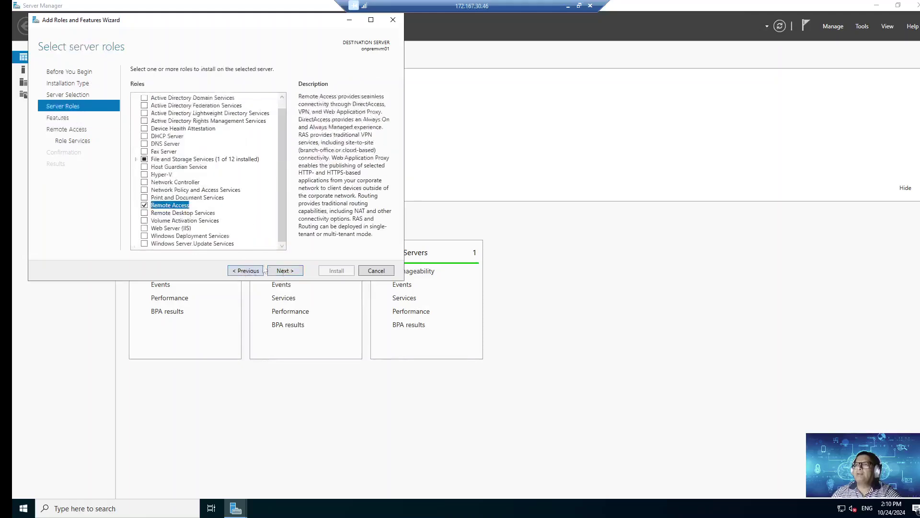
click(284, 270)
scroll(236, 199, up, 3)
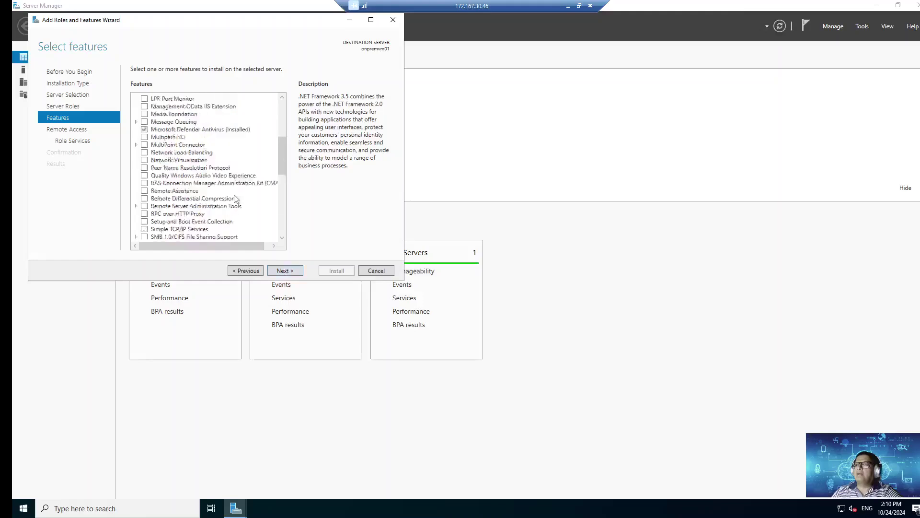
scroll(237, 211, down, 10)
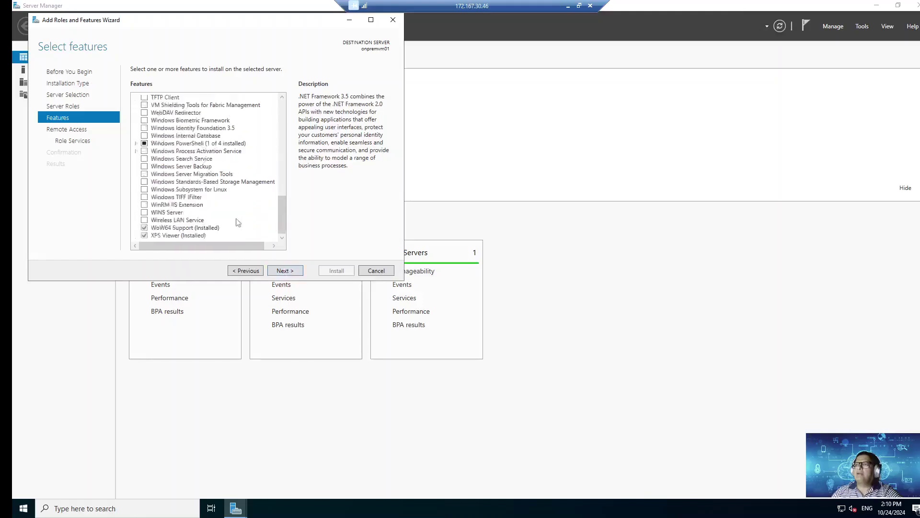
click(288, 271)
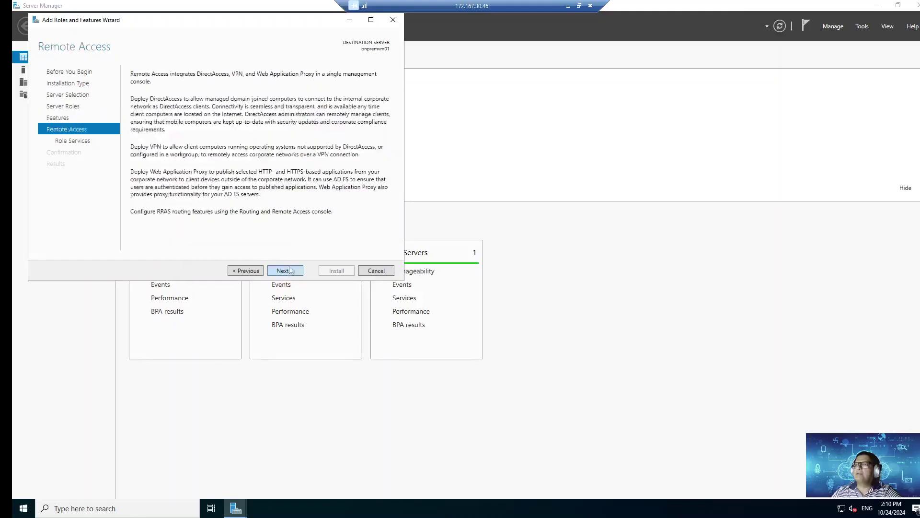
Step: Select the DirectAccess and VPN (RAS) and Routing role services, accepting required features
click(289, 270)
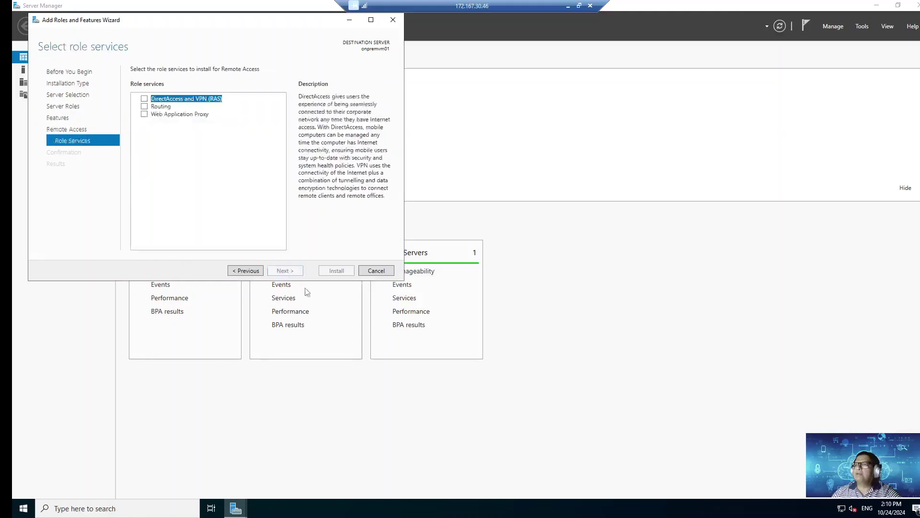
click(145, 99)
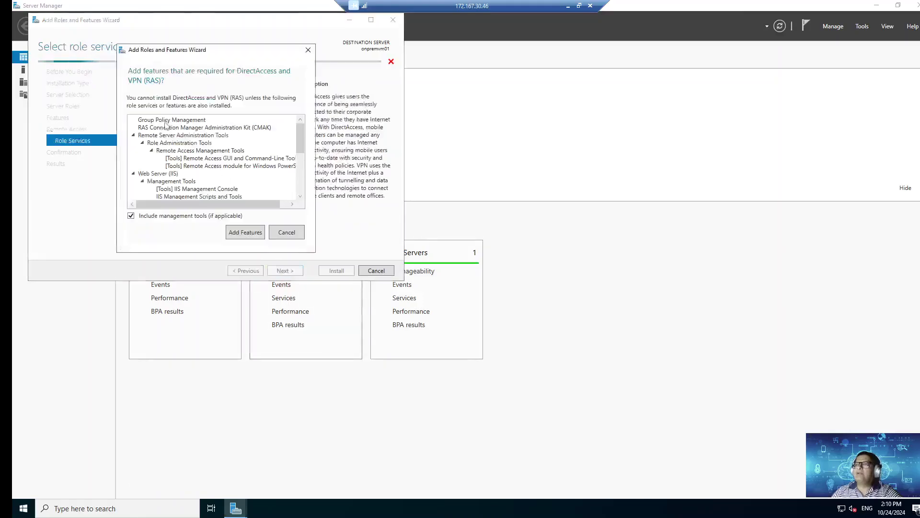
click(246, 232)
click(144, 106)
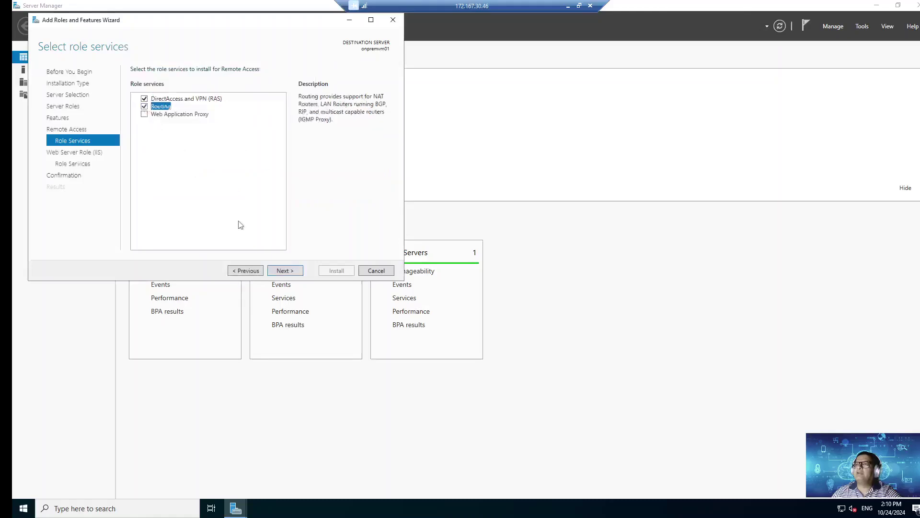
click(288, 271)
Step: Keep the default IIS role services, install the roles, and close the finished wizard
click(289, 271)
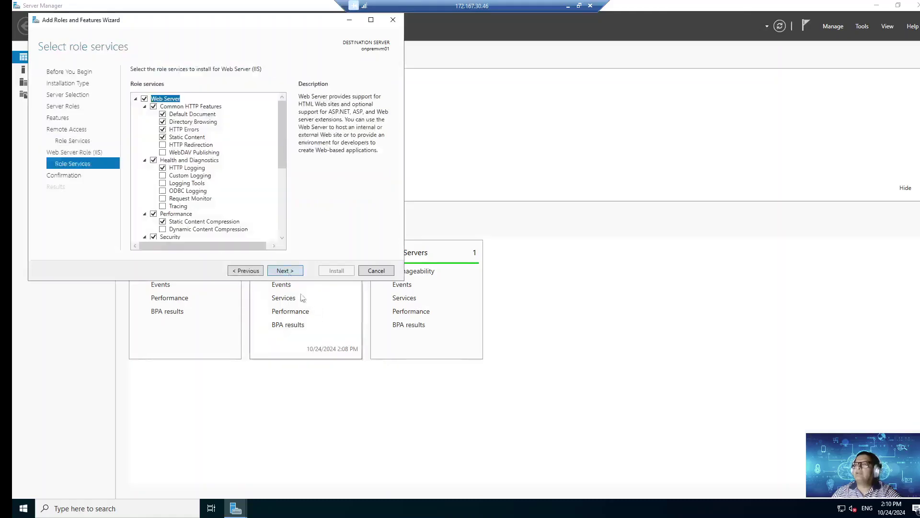
click(288, 272)
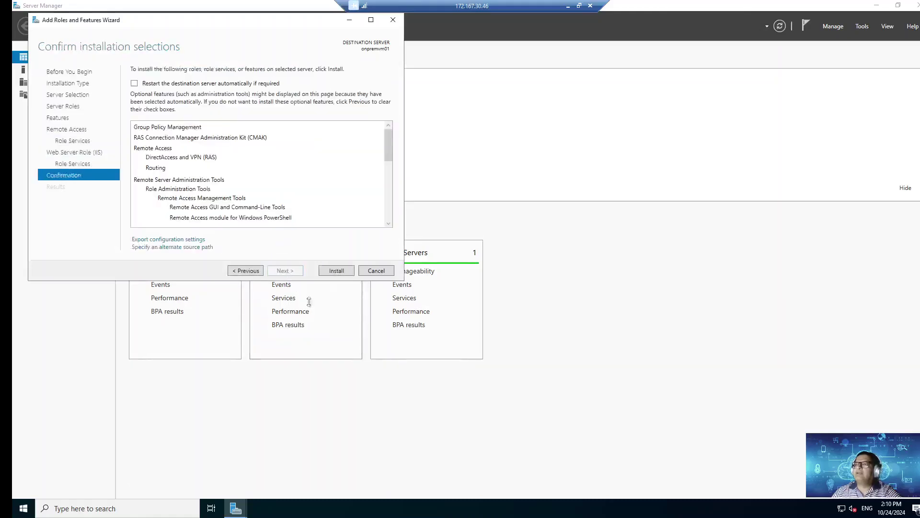
click(336, 272)
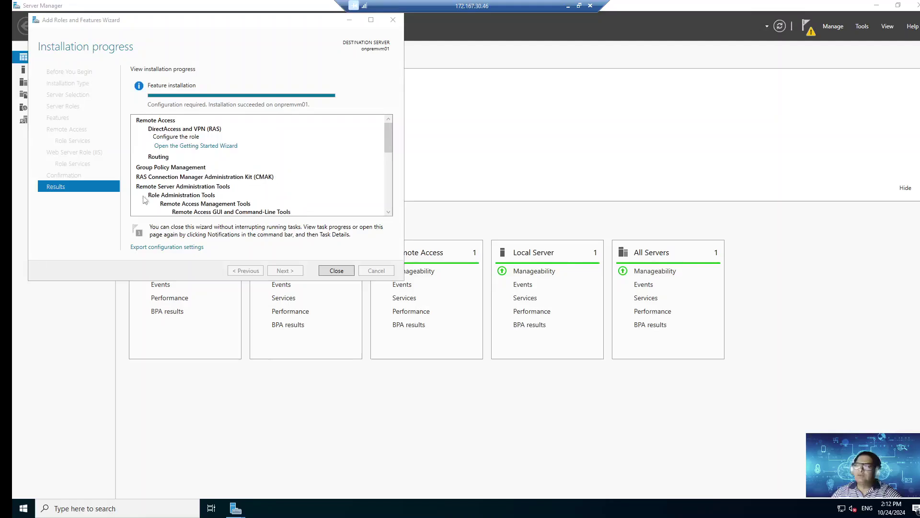
click(336, 270)
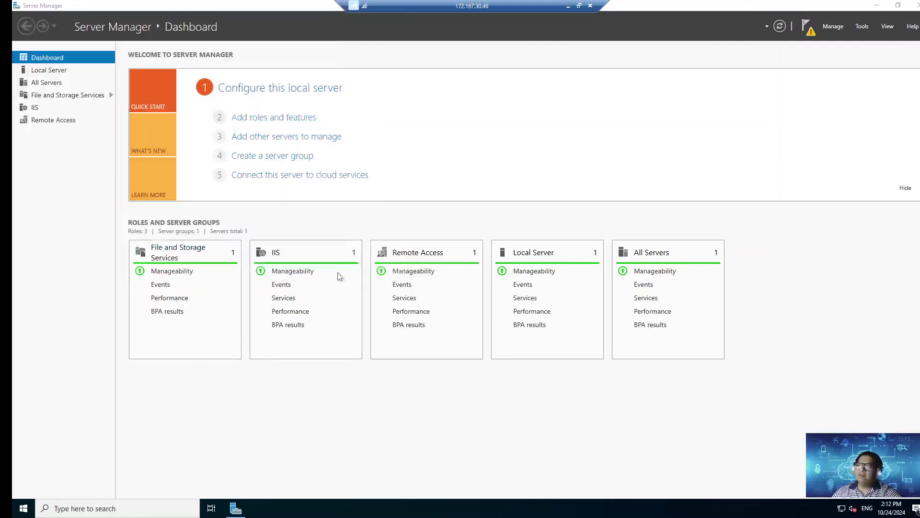
Step: Launch Routing and Remote Access from Start search, maximize it, and begin configuring onpremvm01
click(125, 507)
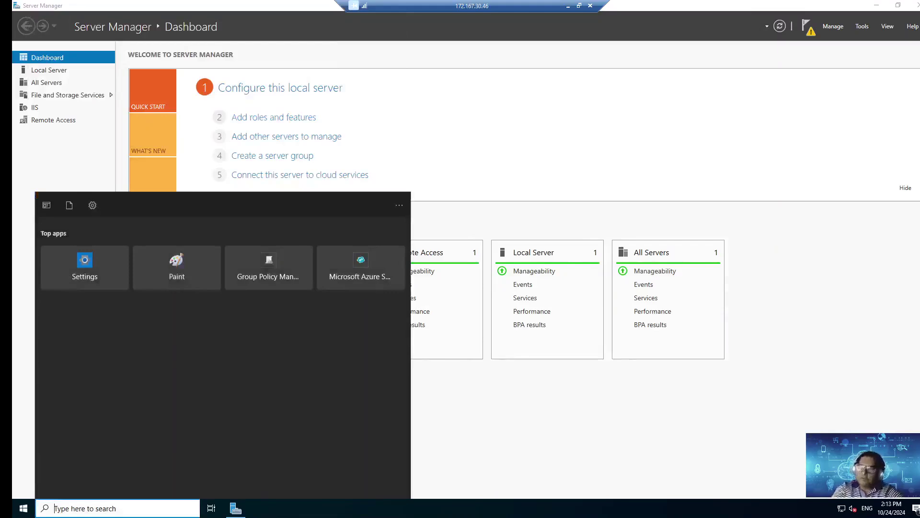
text(route)
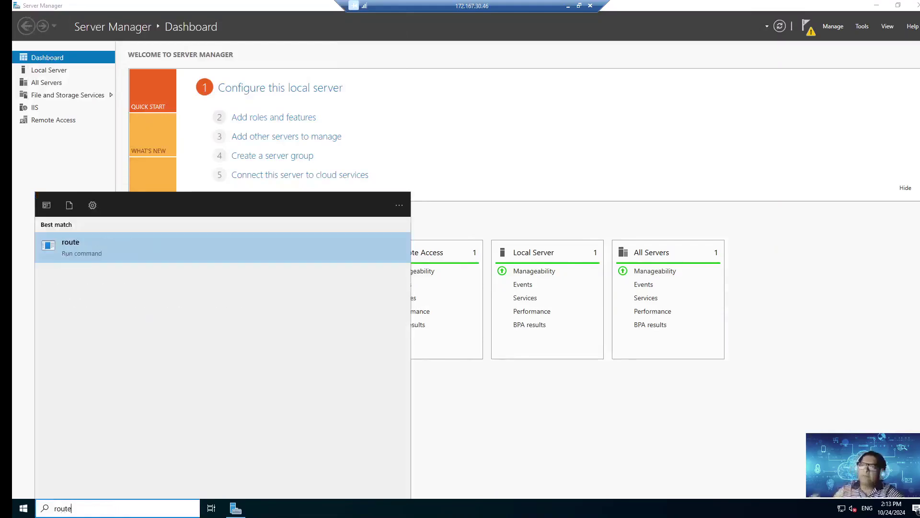
key(BackSpace)
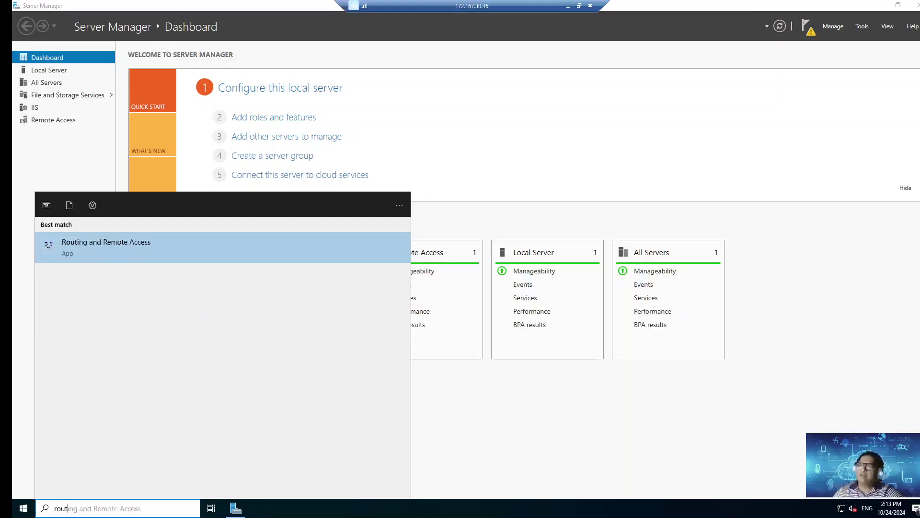
click(139, 245)
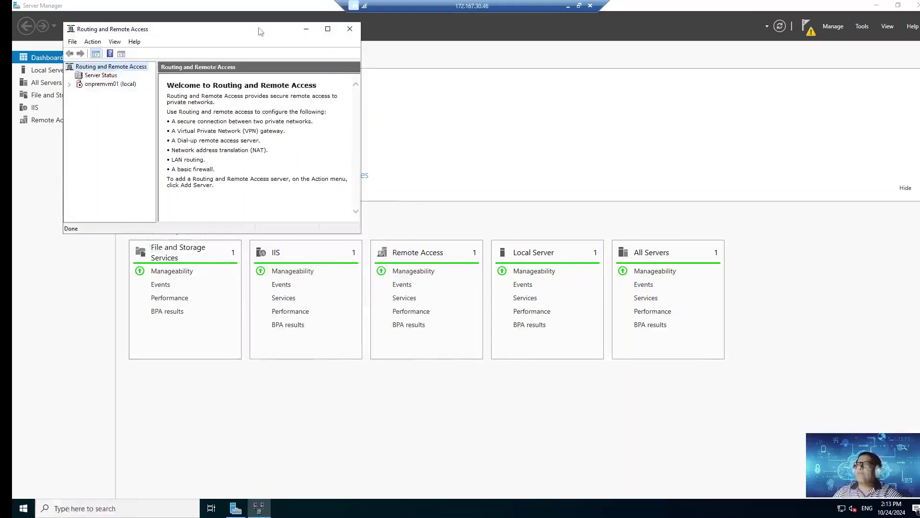
double_click(259, 31)
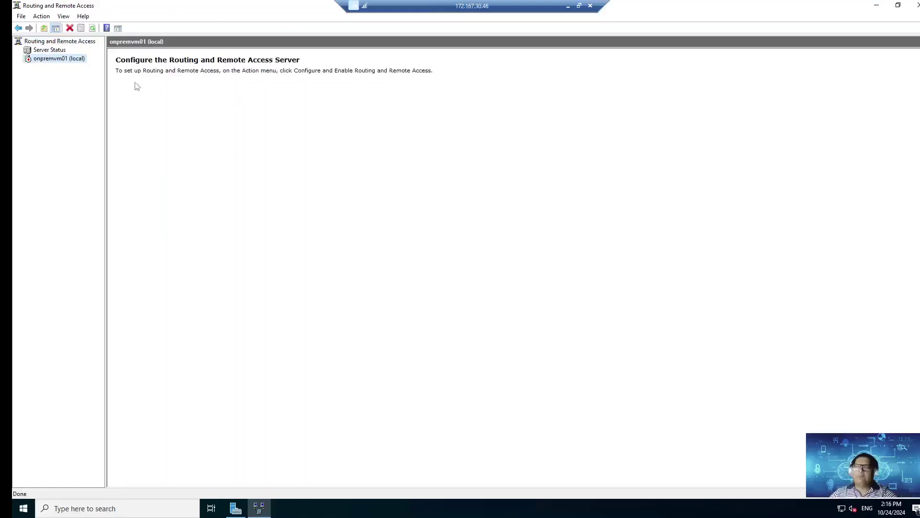
right_click(52, 59)
click(85, 63)
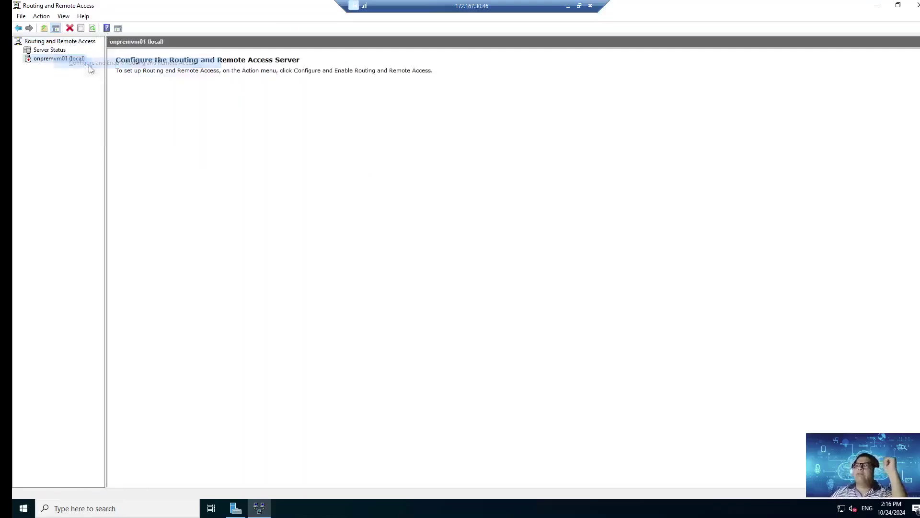
click(527, 338)
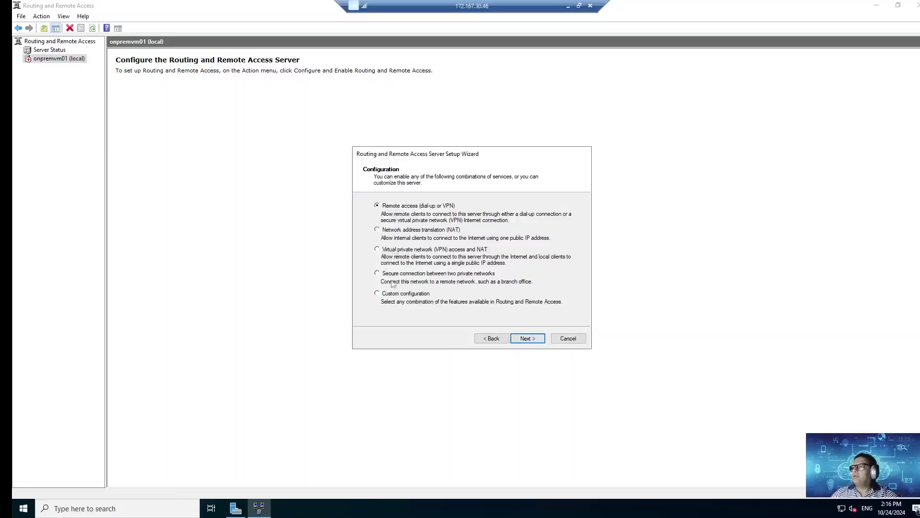
Step: Use a custom configuration with VPN access and demand-dial connections, then start the routing service
click(396, 295)
click(527, 339)
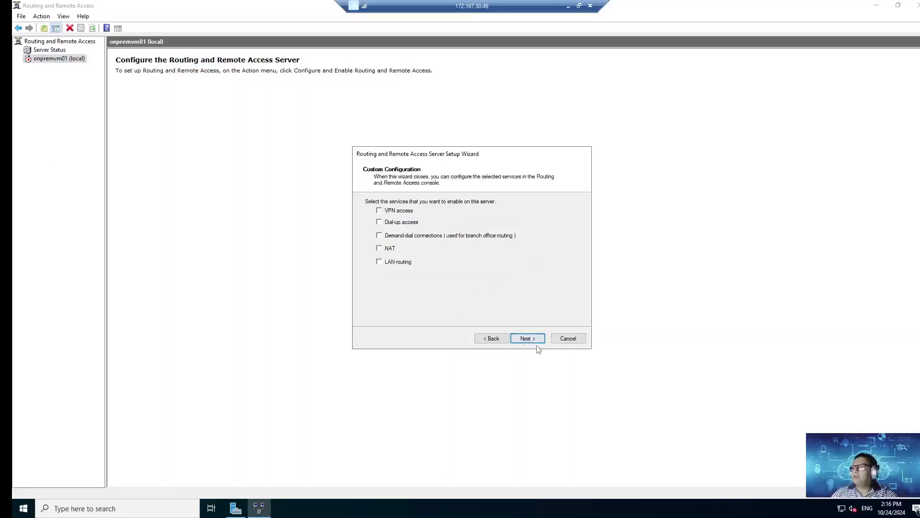
click(398, 235)
click(412, 212)
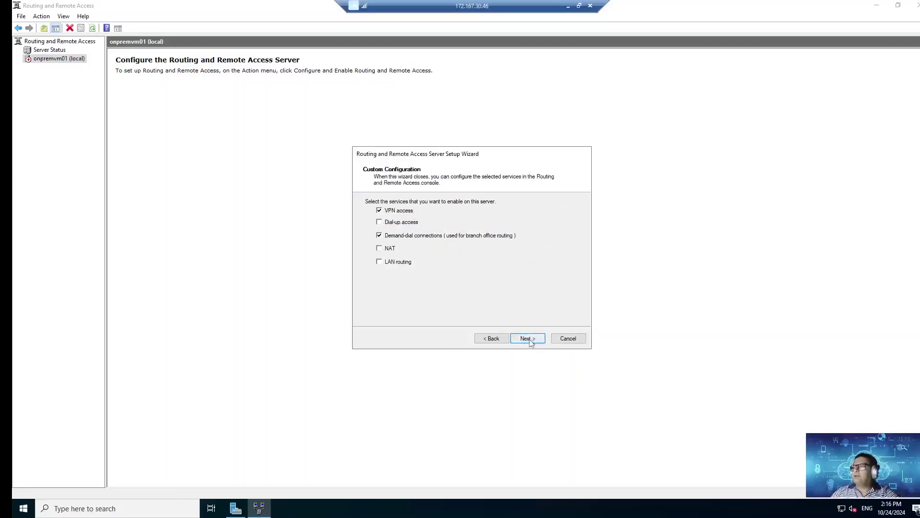
click(528, 339)
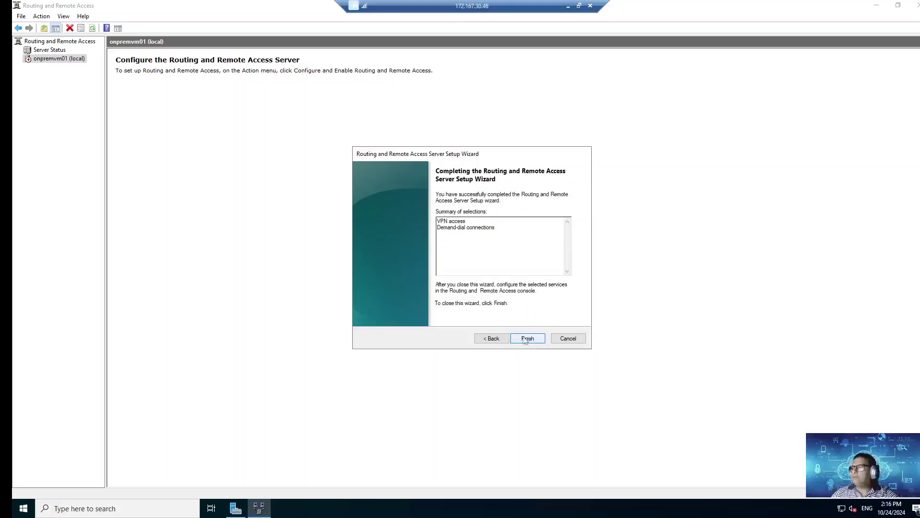
click(532, 339)
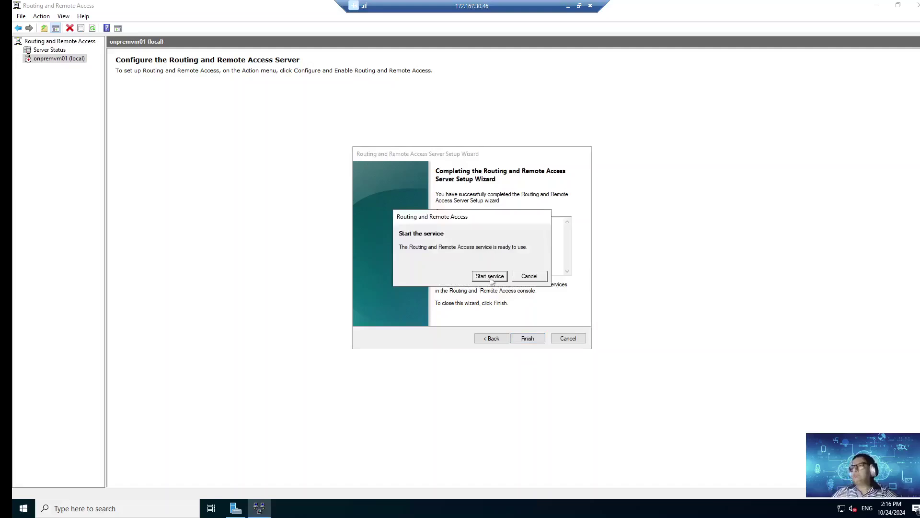
click(489, 276)
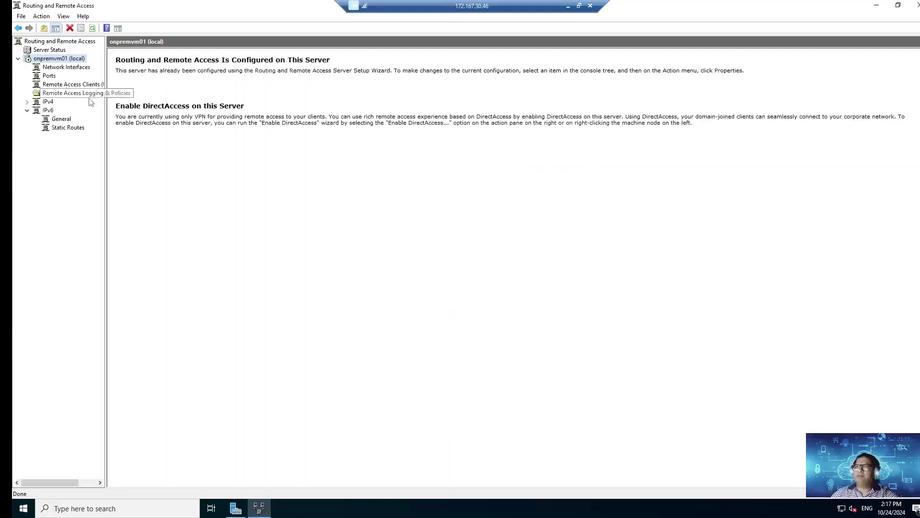
Step: Start the New Demand-dial Interface wizard from the Network Interfaces list
click(70, 68)
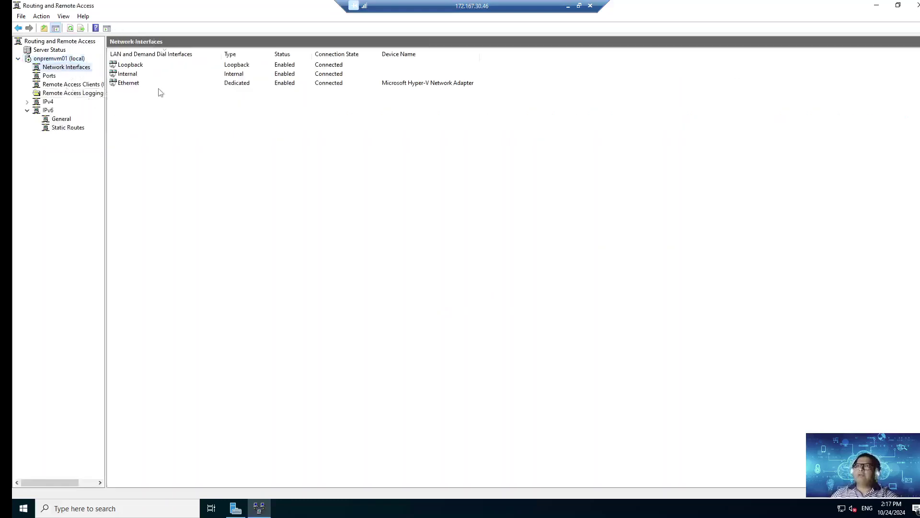
right_click(147, 127)
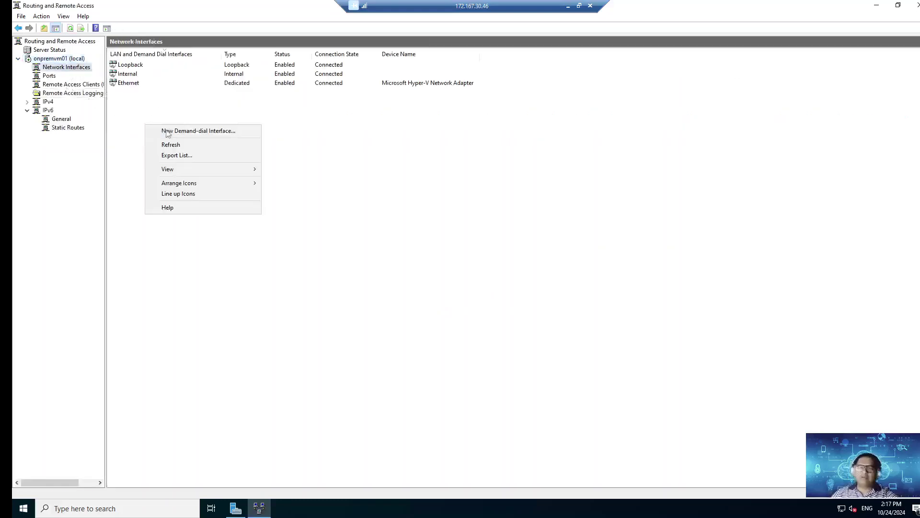
click(185, 131)
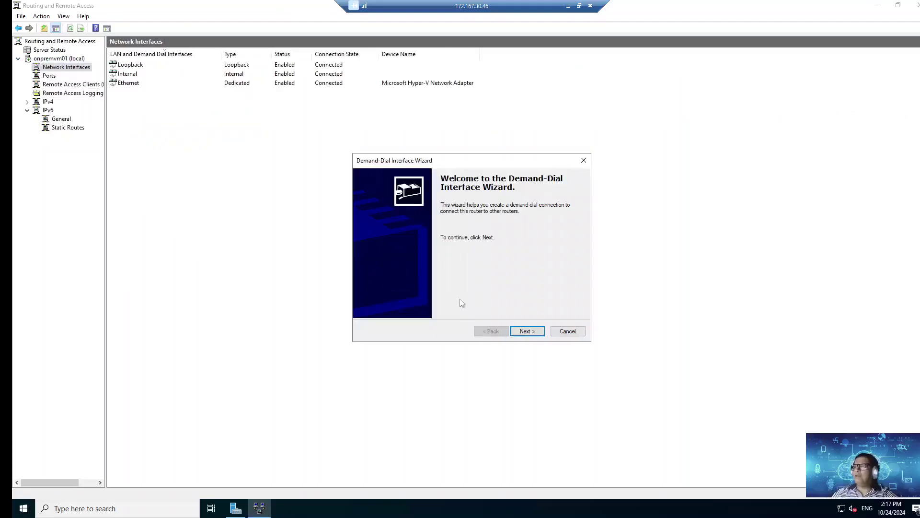
click(528, 332)
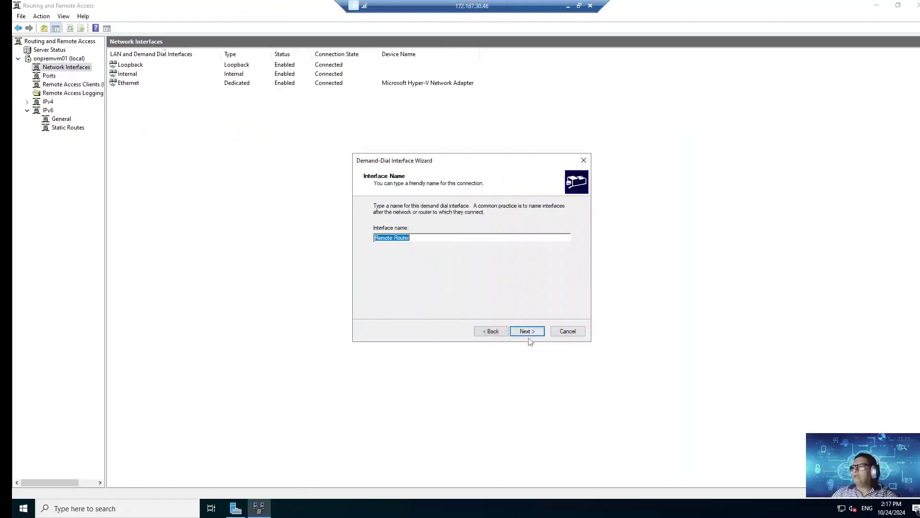
Step: Name the interface Az Router and set it to a VPN connection using IKEv2
click(469, 237)
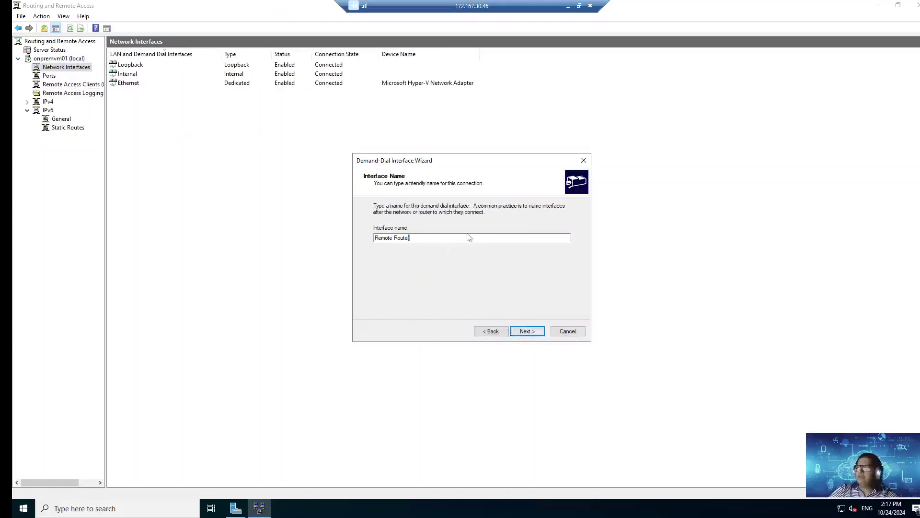
key(ctrl+shift+Right)
text(AZZ)
key(BackSpace)
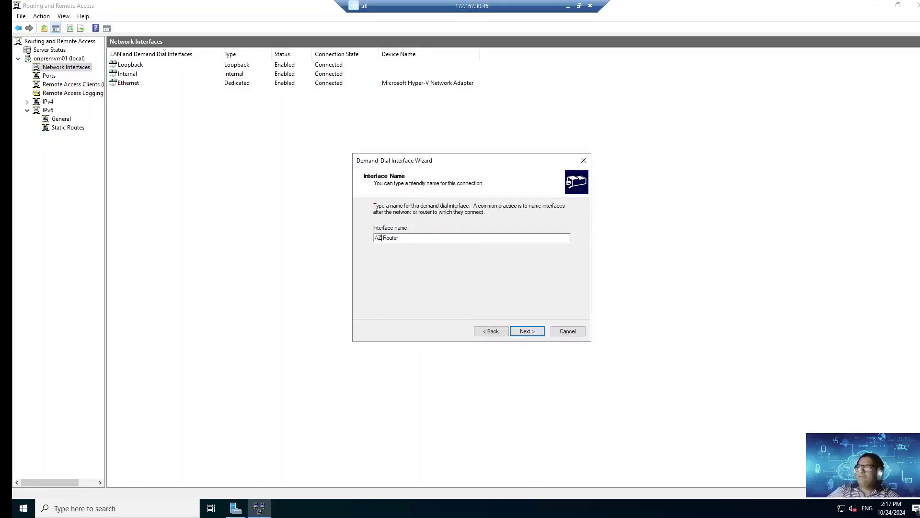
key(BackSpace)
key(BackSpace)
text(Az)
click(527, 332)
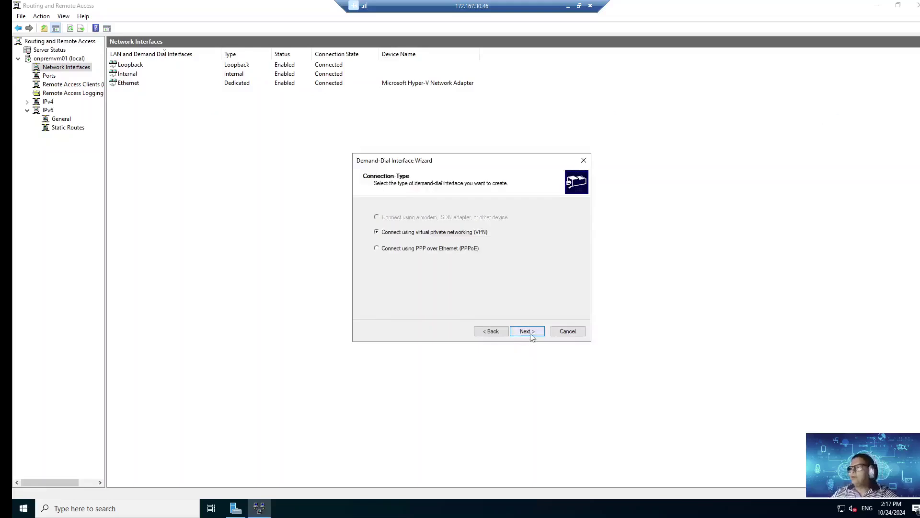
click(527, 331)
click(379, 262)
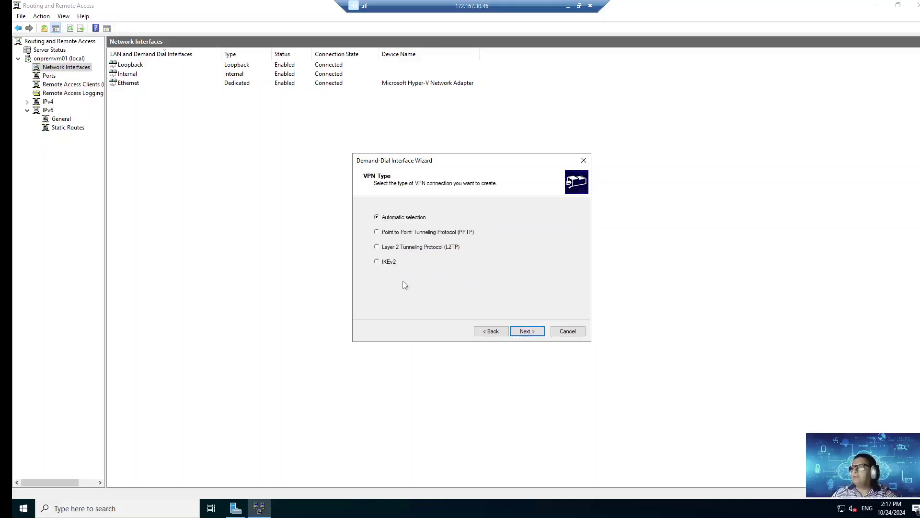
click(527, 332)
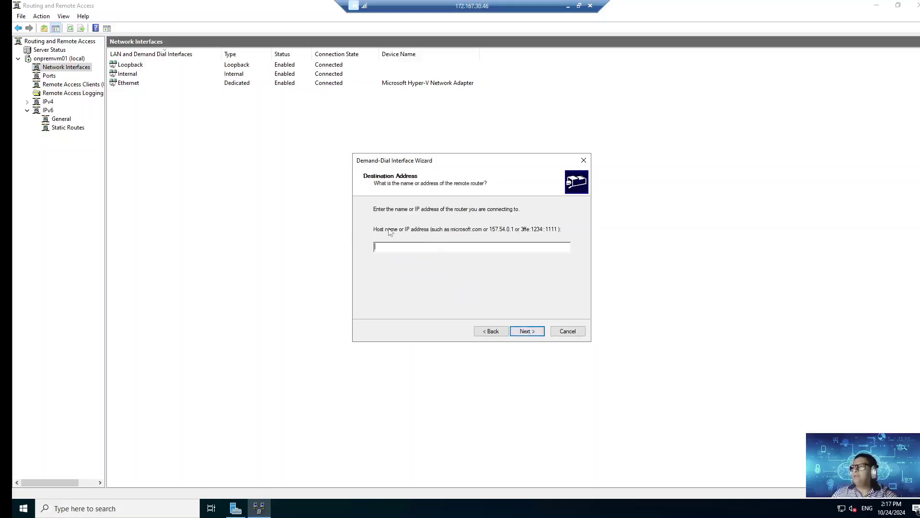
Step: Copy the gateway's public IP 20.28.71.226 from pip-vng-01 and return to the on-prem session
click(568, 6)
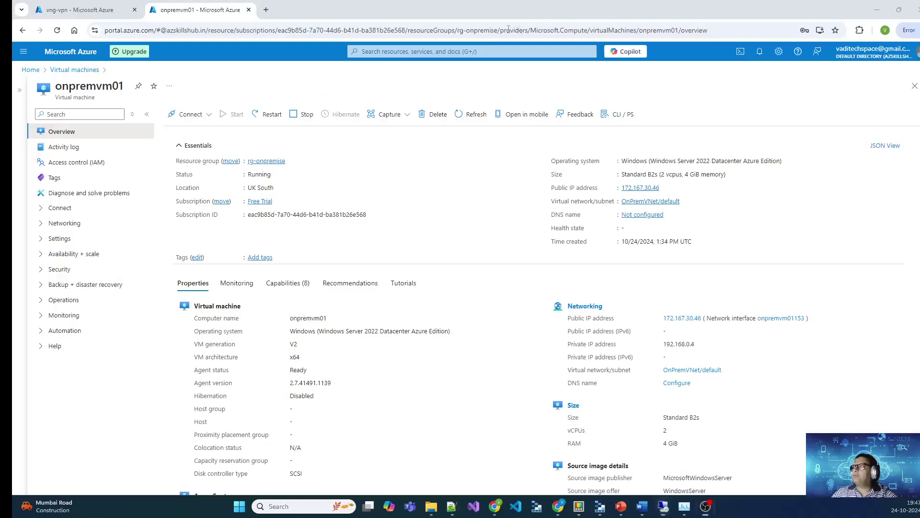
key(ctrl+shift+Tab)
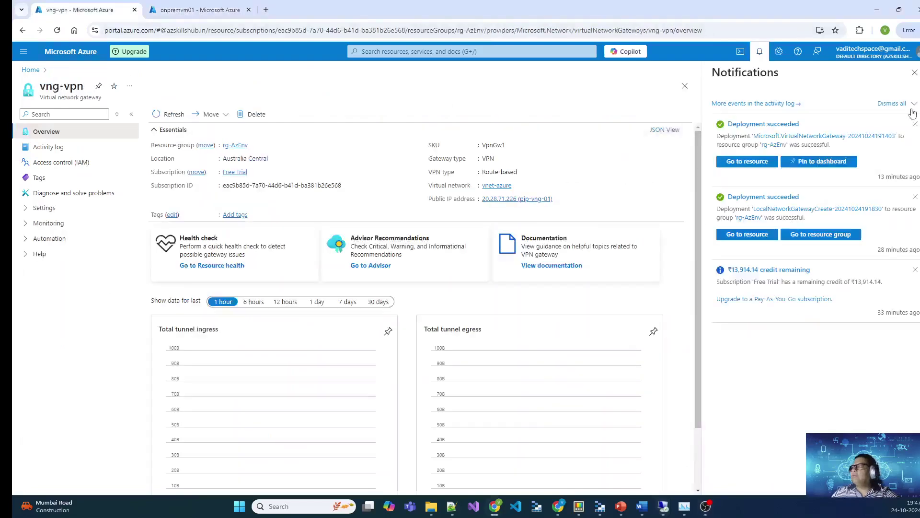
click(915, 72)
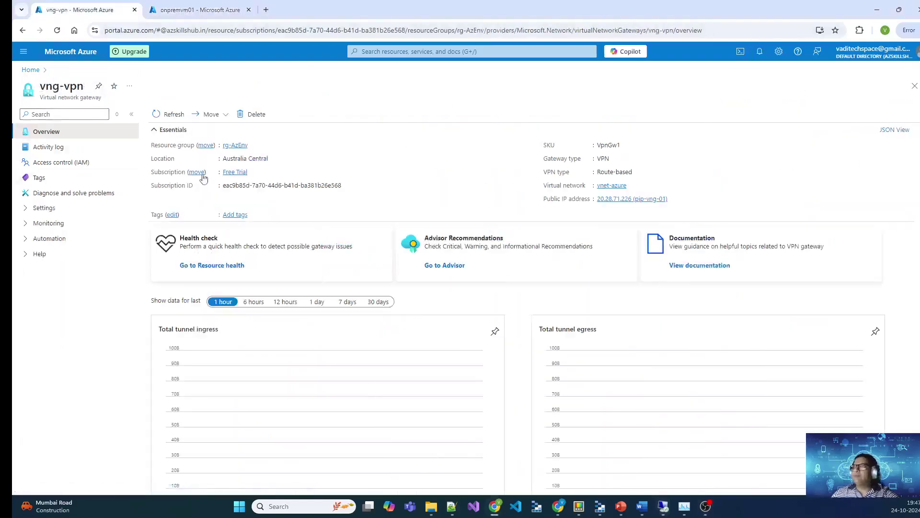
drag(596, 200, 632, 202)
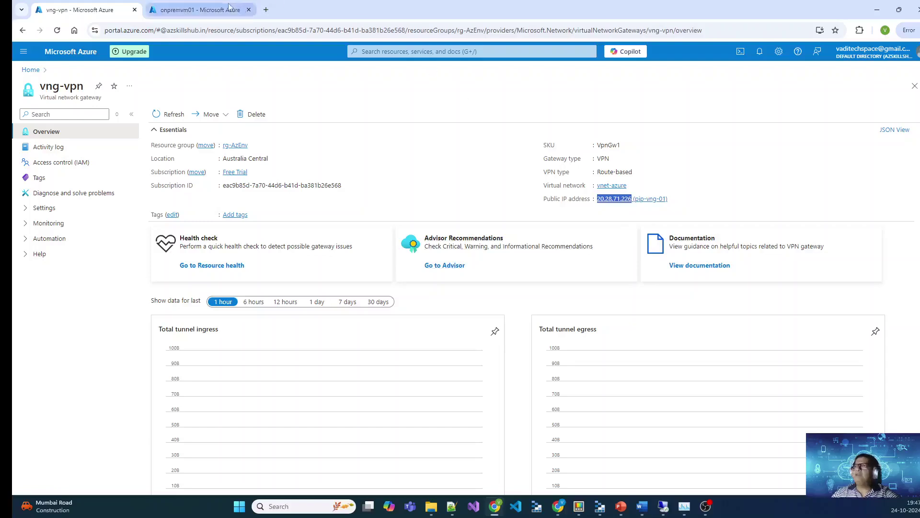
click(664, 506)
click(633, 469)
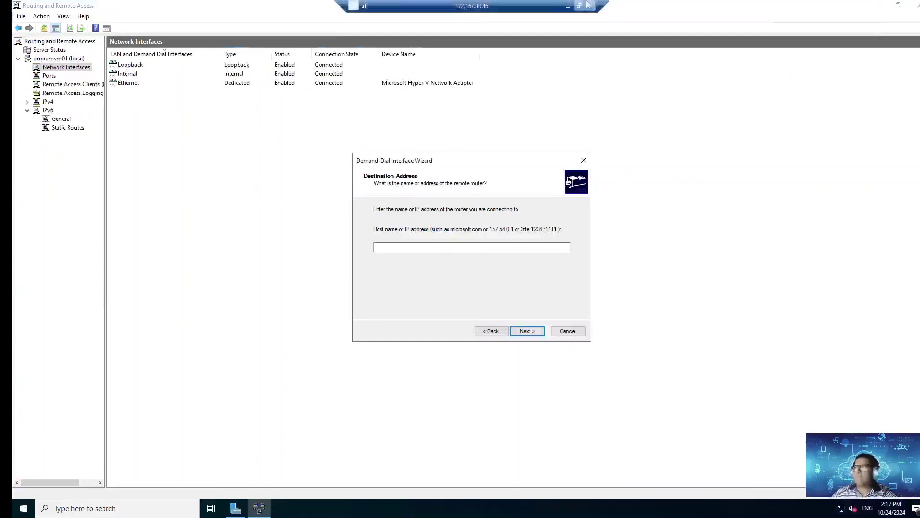
click(567, 6)
click(649, 200)
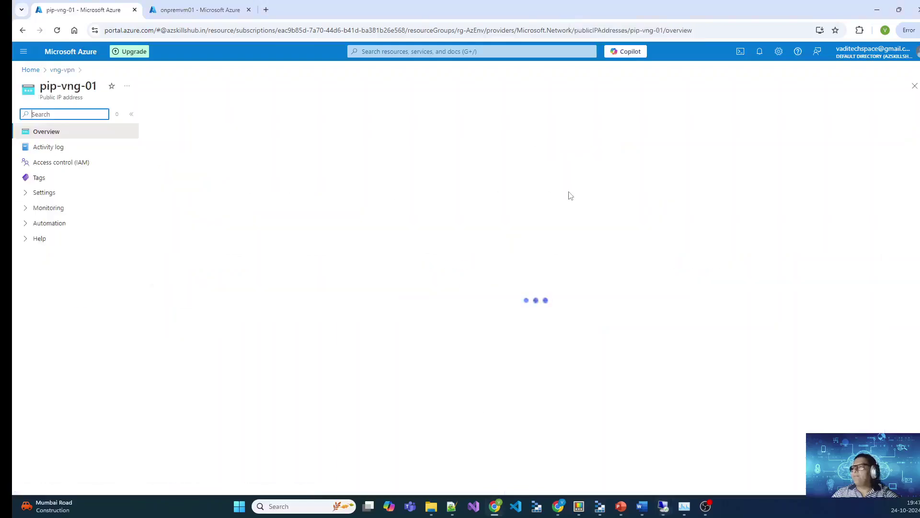
click(682, 183)
mouse_move(678, 509)
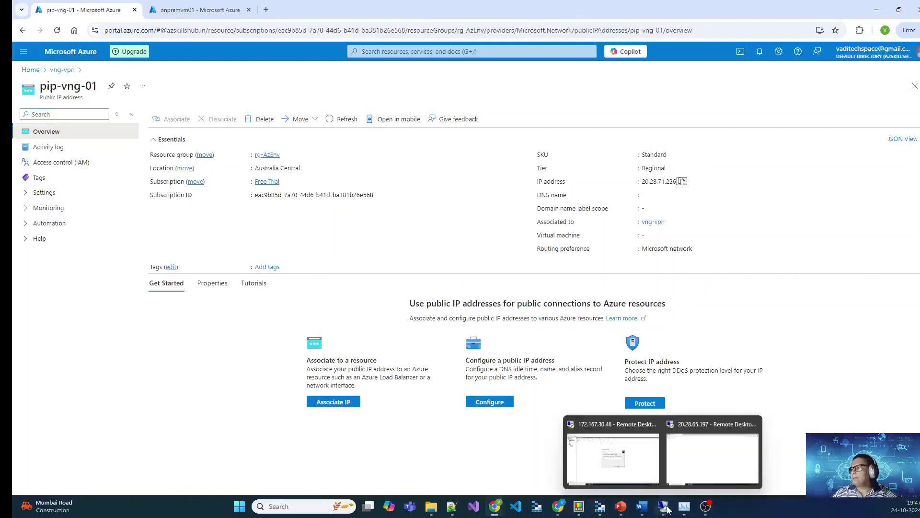
click(614, 455)
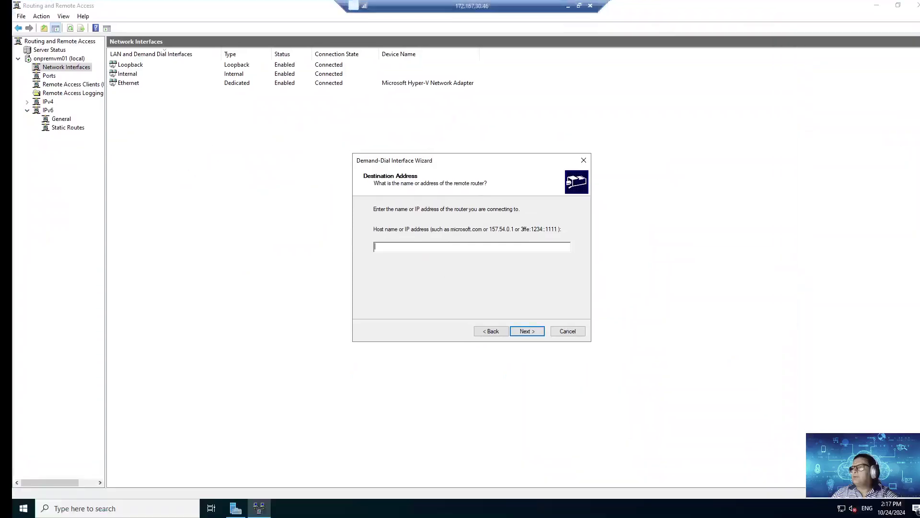
Step: Set the remote router address to 20.28.71.226, keep IP packet routing on, and begin a static route
key(ctrl+v)
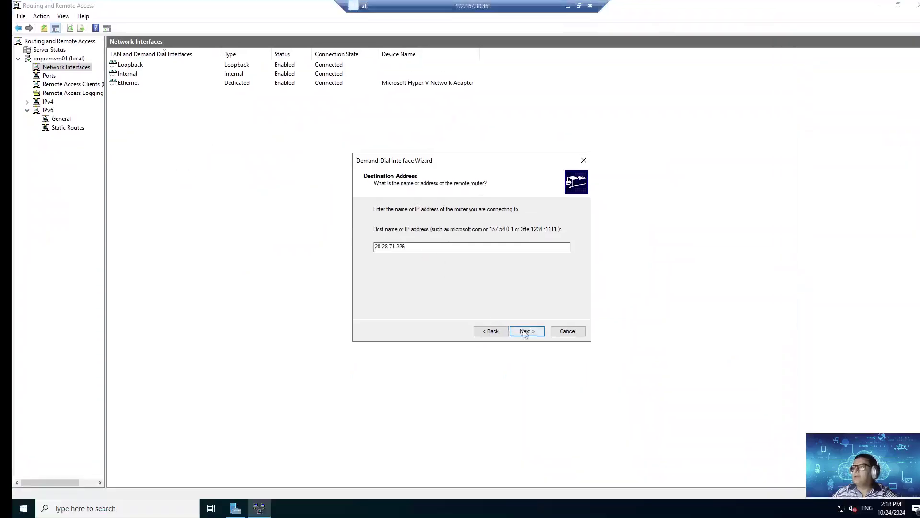
click(524, 331)
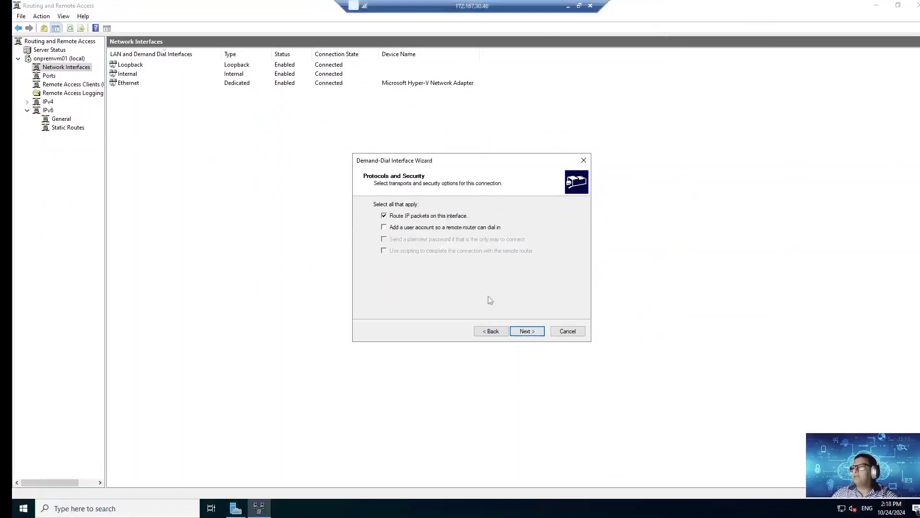
click(528, 332)
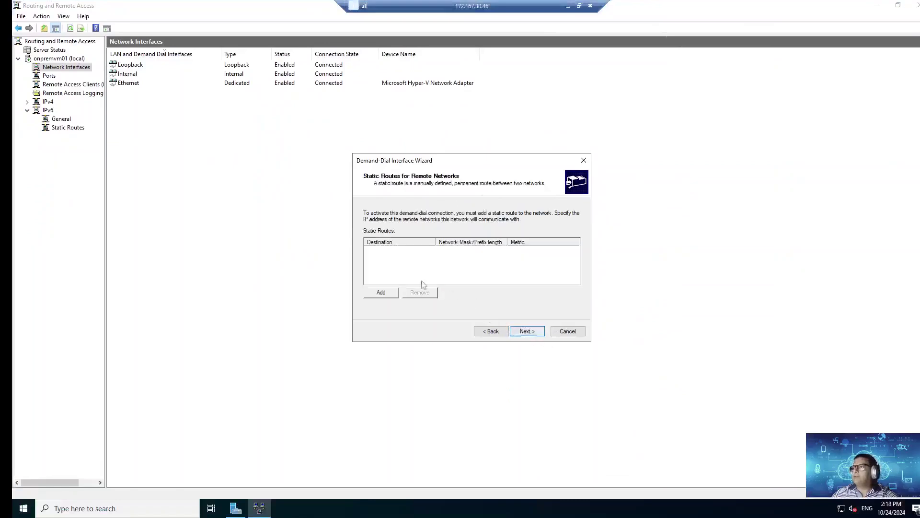
click(380, 292)
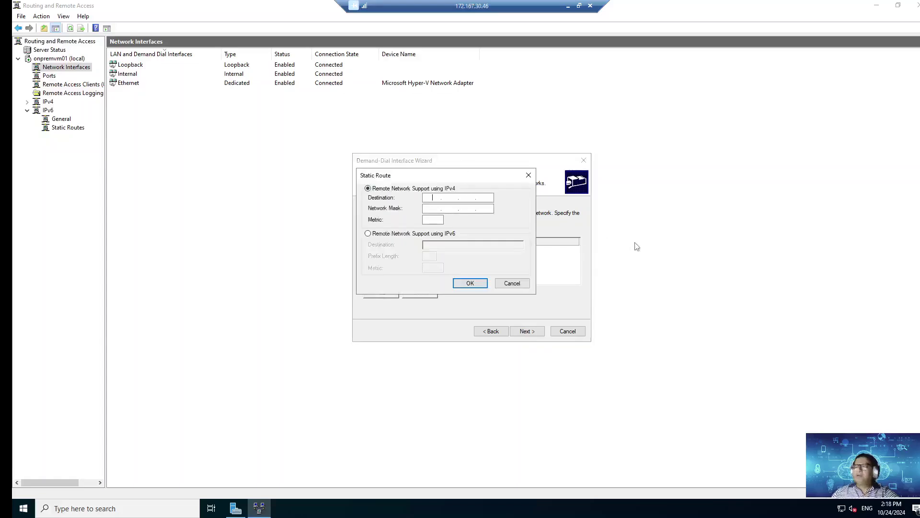
click(568, 6)
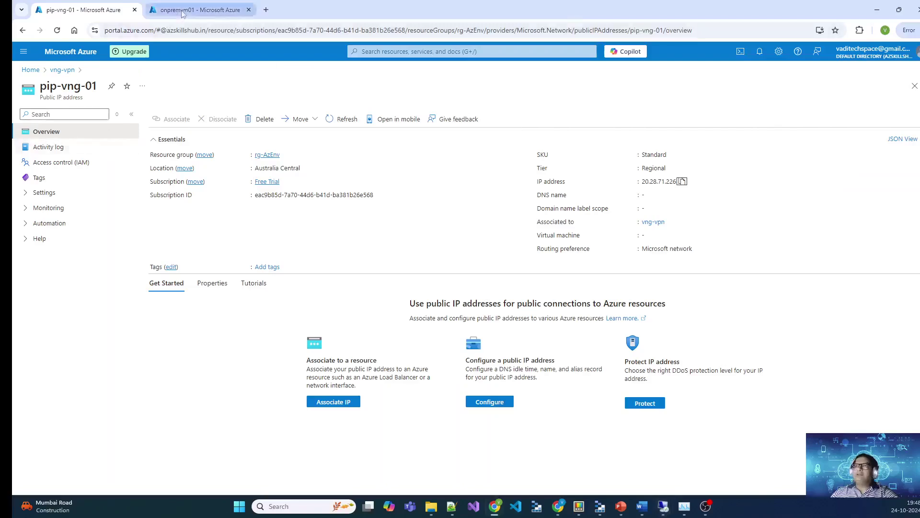
Step: Look up vnet-azure's 10.0.0.0/16 address space via AzureVNet01 and use 10.0.0.0 as the route destination
click(30, 70)
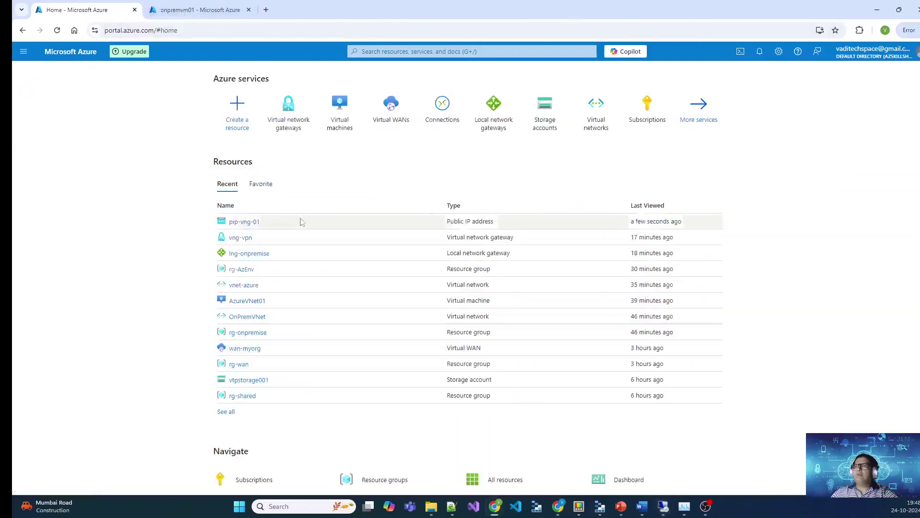
click(345, 144)
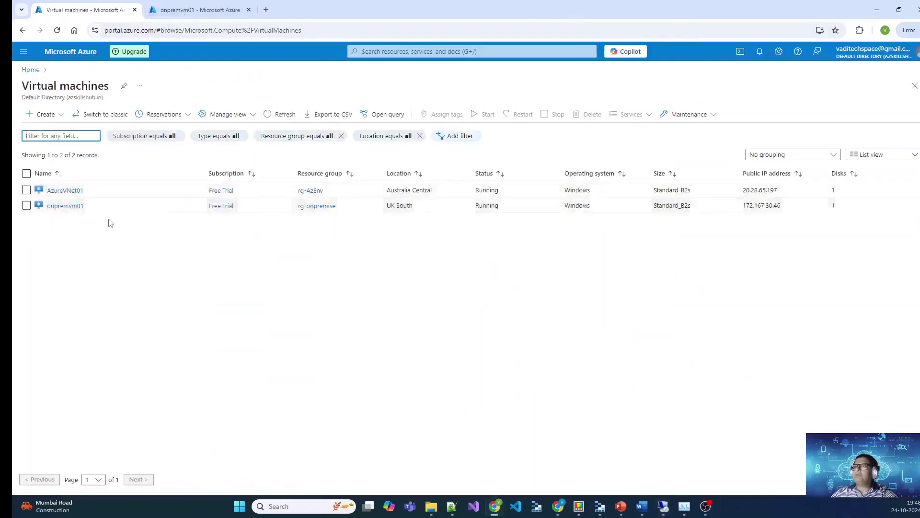
click(62, 189)
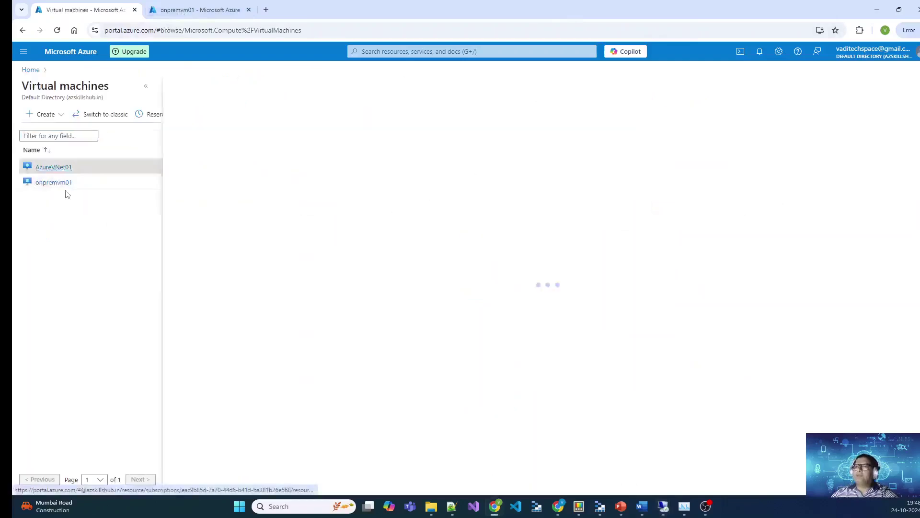
click(147, 85)
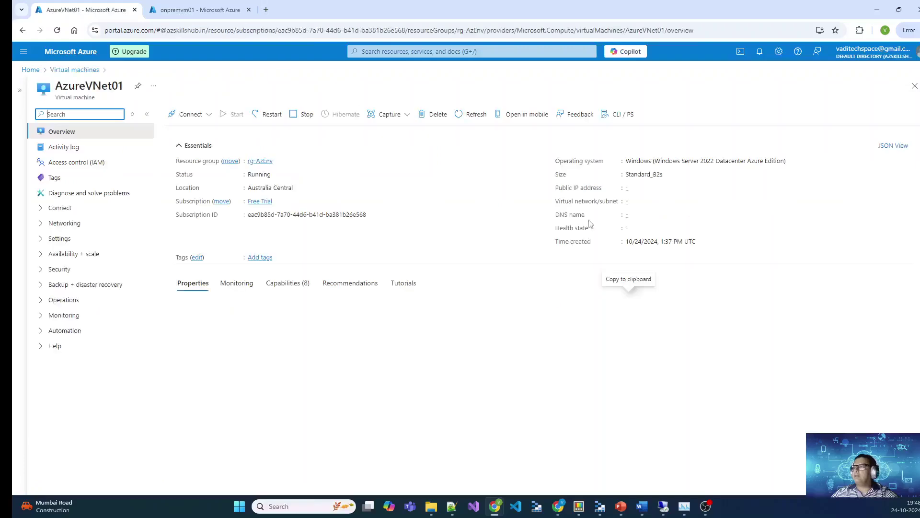
click(658, 202)
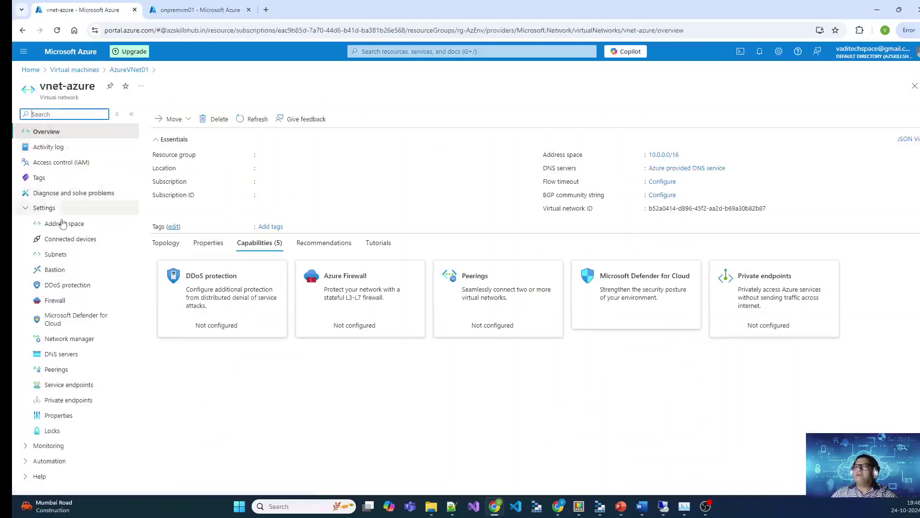
click(64, 223)
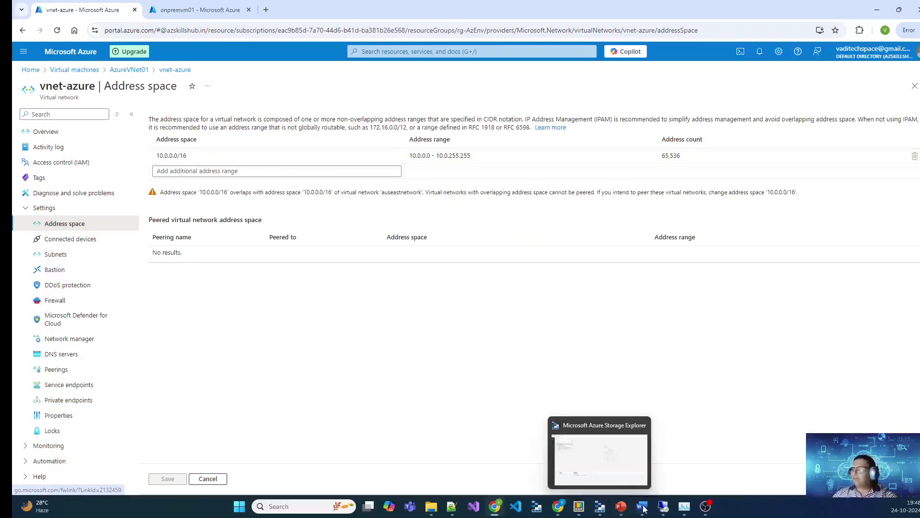
click(635, 470)
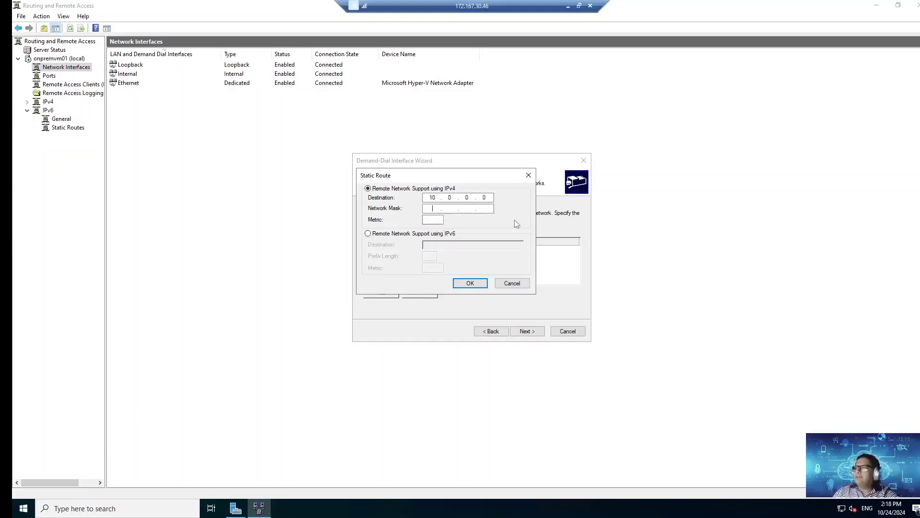
Step: Give the route mask 255.255.0.0 and metric 16, then finish creating the Az Router interface
text(255 . 255 . 0 . 0)
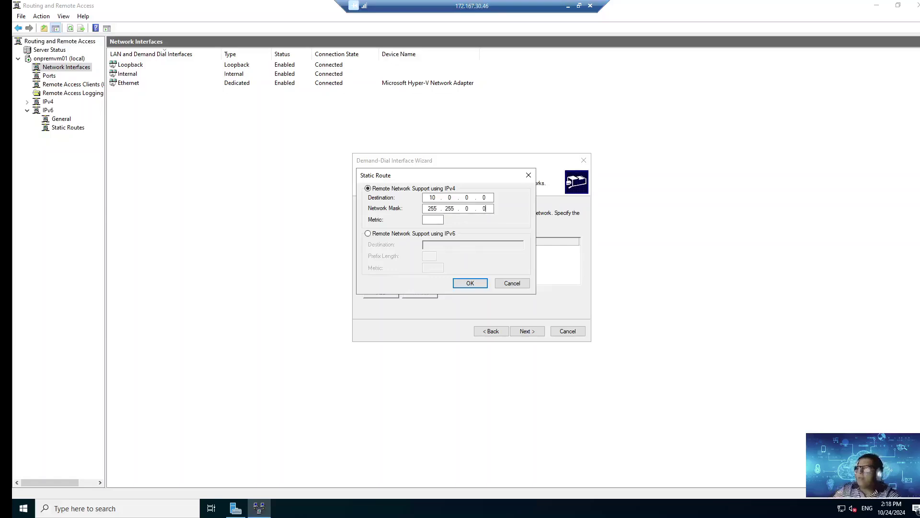
click(432, 220)
text(16)
click(471, 283)
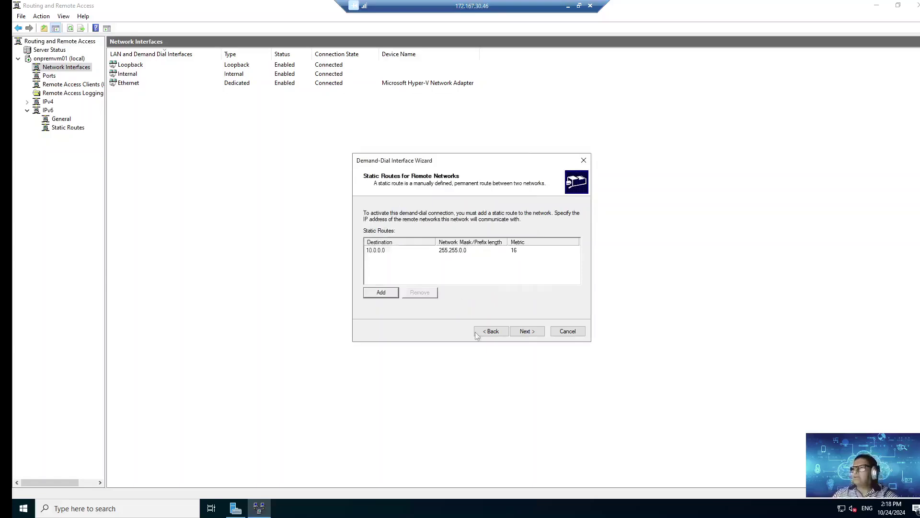
click(526, 331)
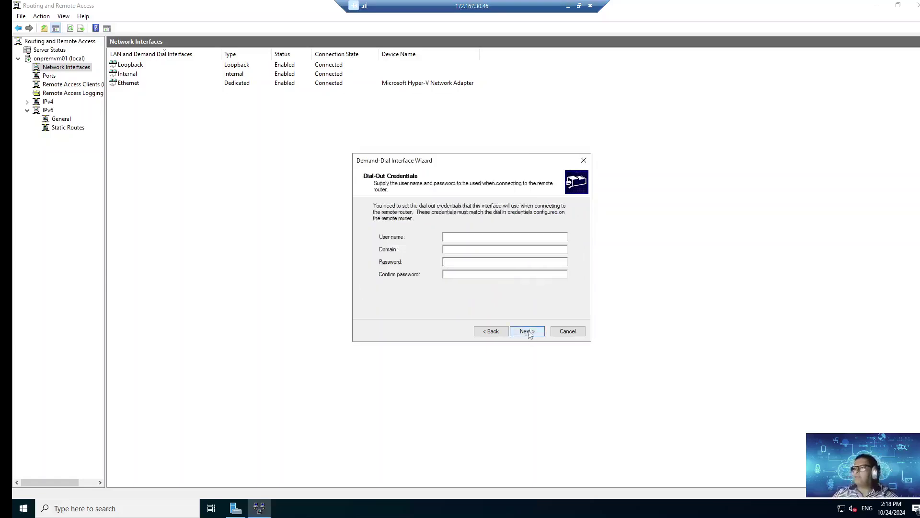
click(527, 331)
click(527, 331)
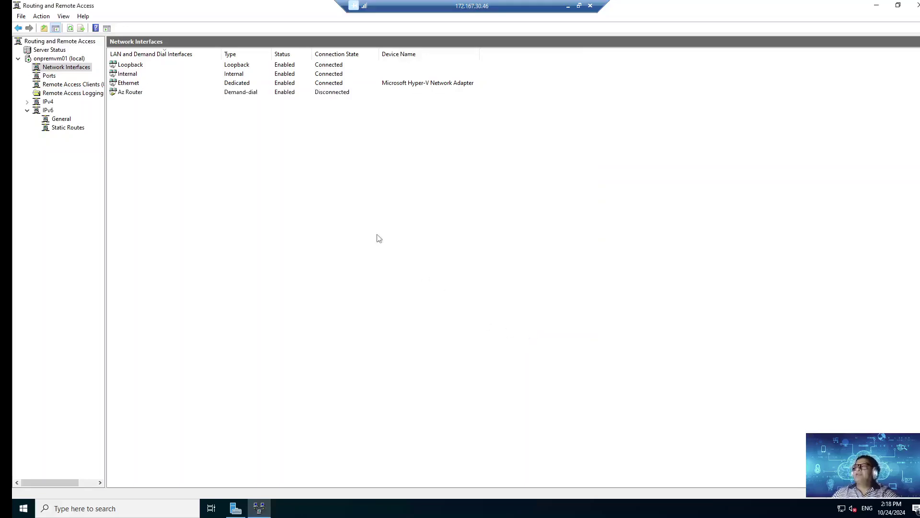
click(876, 5)
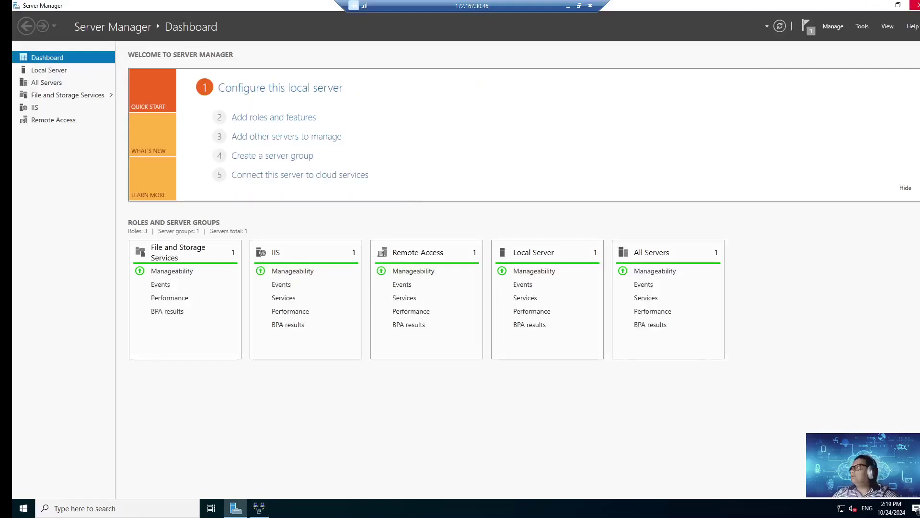
Step: Close Server Manager, launch Edge, and skip its first-run setup without importing any data
key(alt+F4)
click(37, 74)
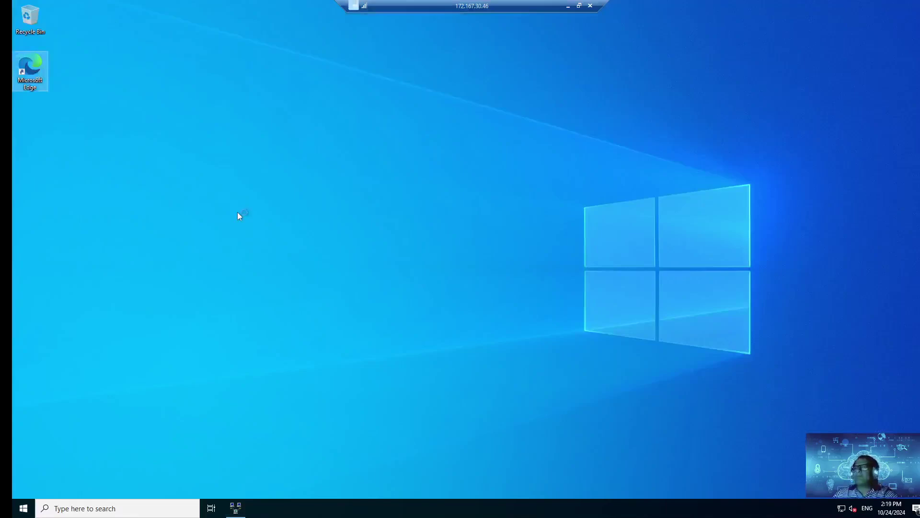
key(Return)
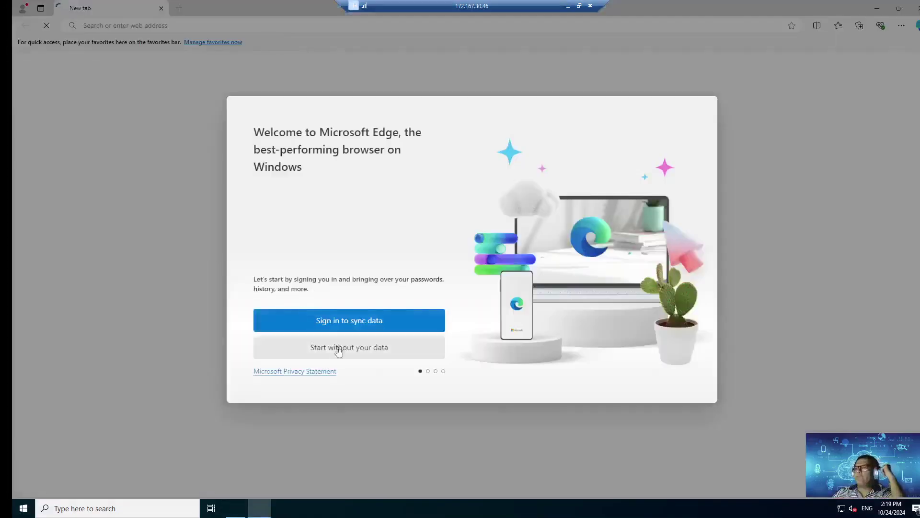
click(345, 350)
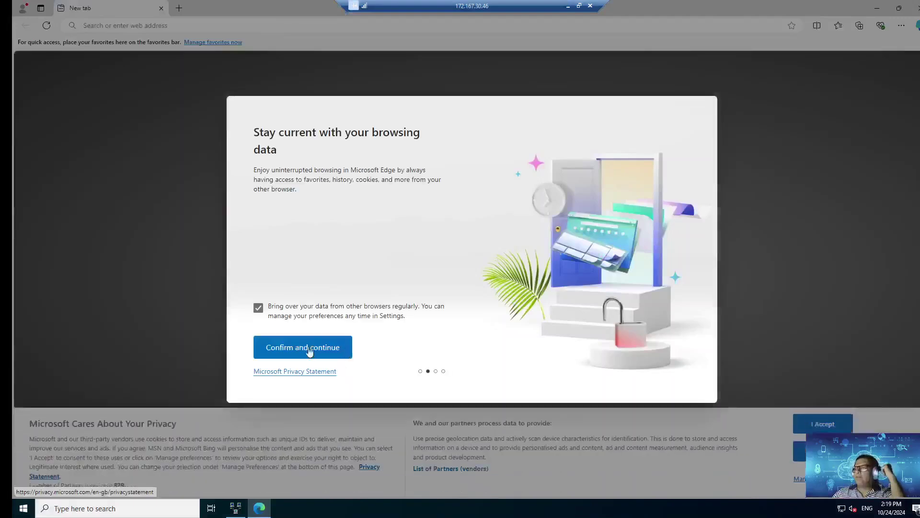
click(325, 353)
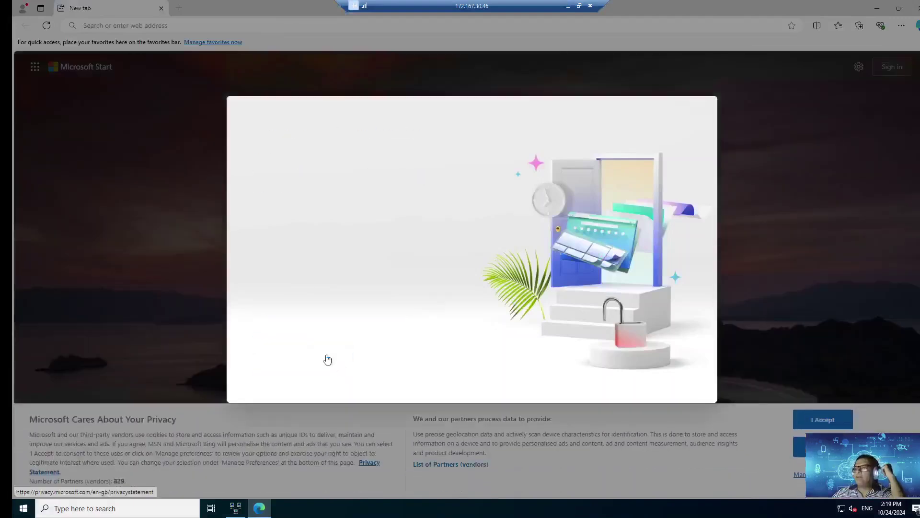
click(325, 353)
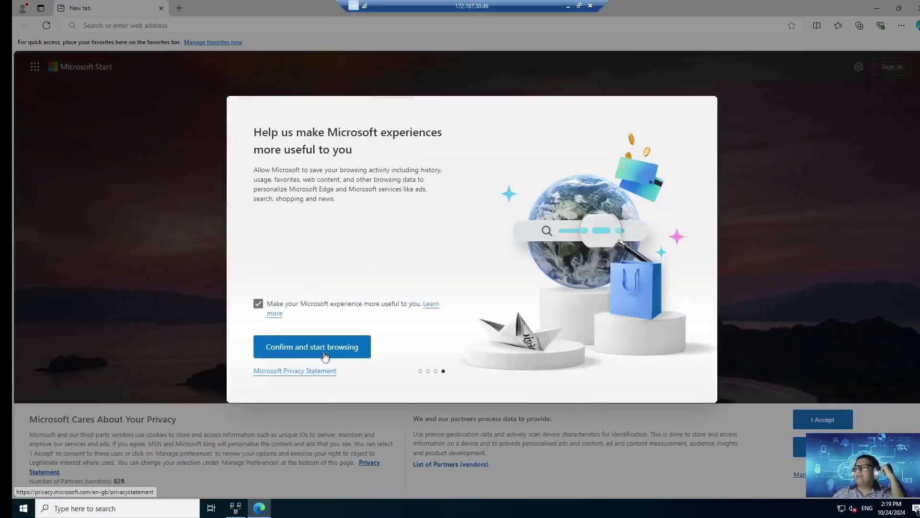
click(325, 352)
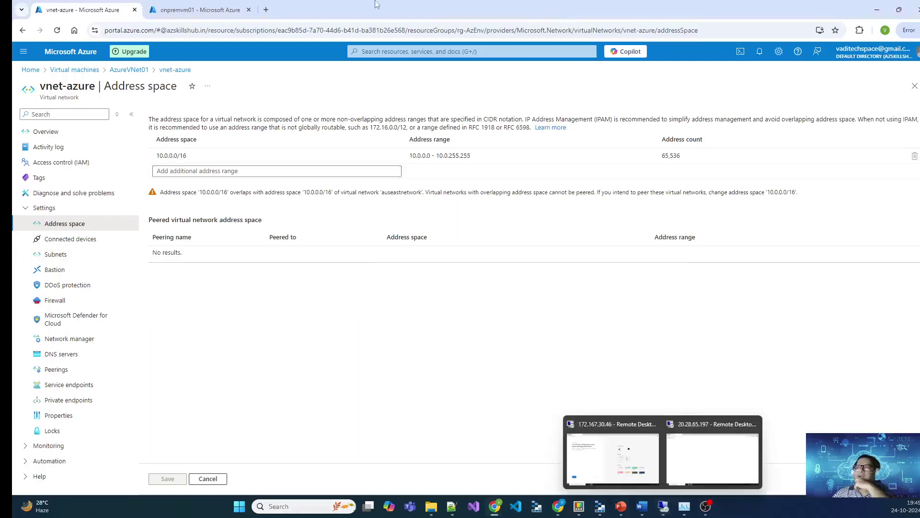
Step: Highlight onpremvm01's private IP 192.168.0.4, then bring the remote session up full screen
click(199, 9)
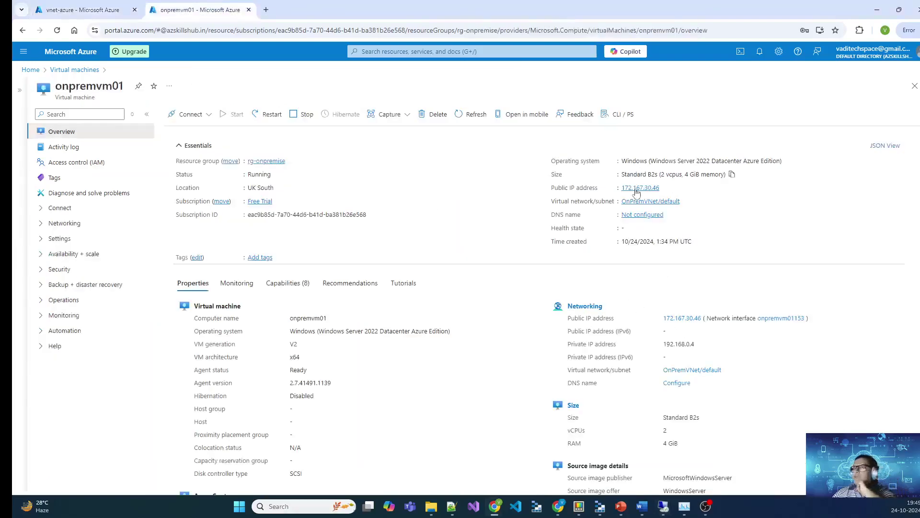
scroll(726, 375, down, 3)
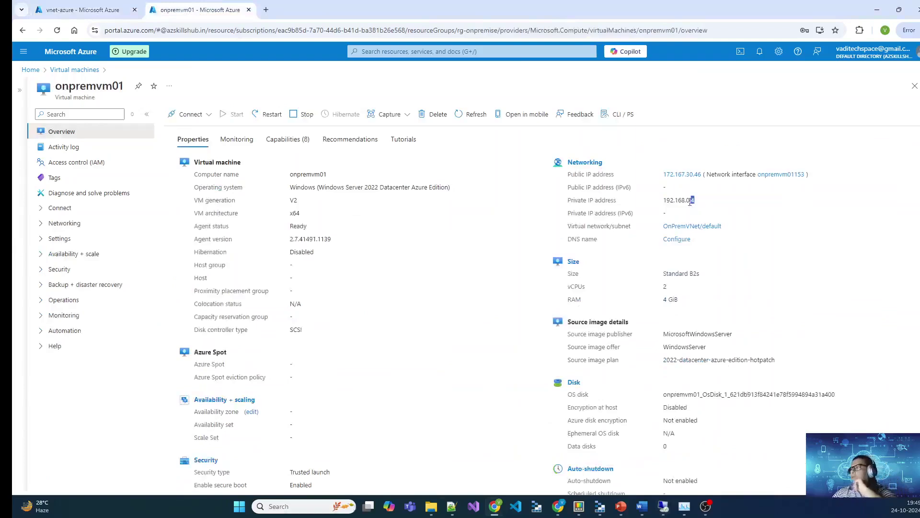
drag(678, 181, 657, 206)
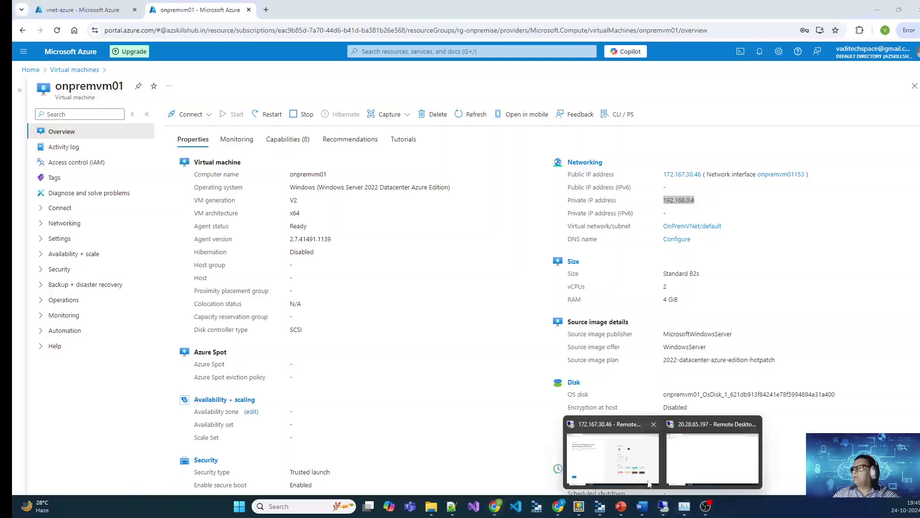
click(643, 474)
key(ctrl+alt+Break)
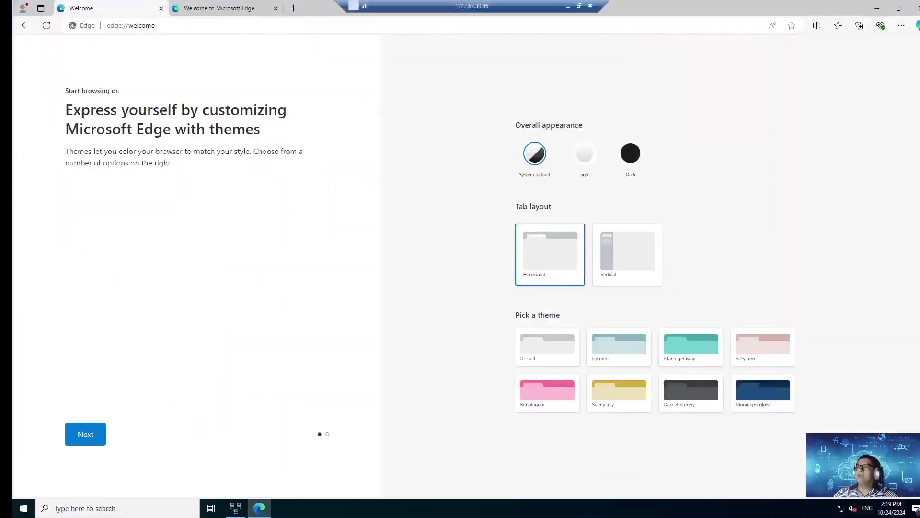
click(274, 29)
text(http)
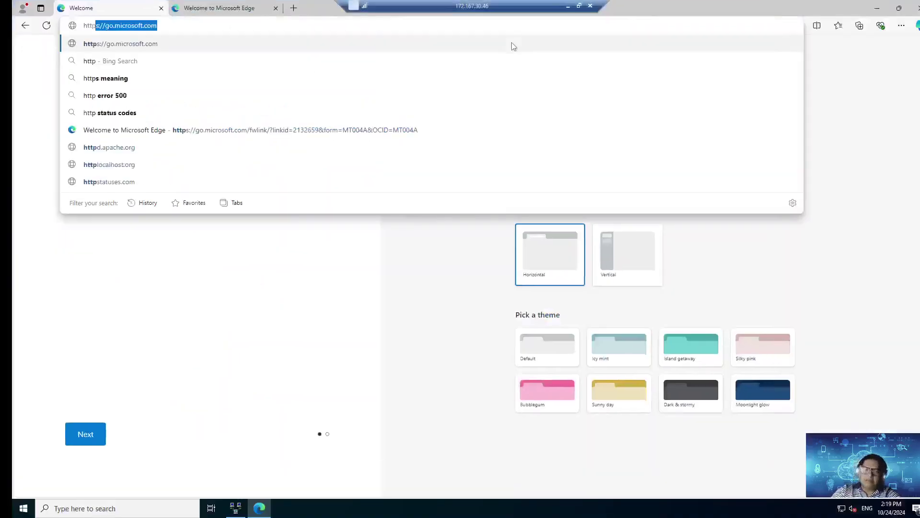
text(://192.168.0.4)
key(Return)
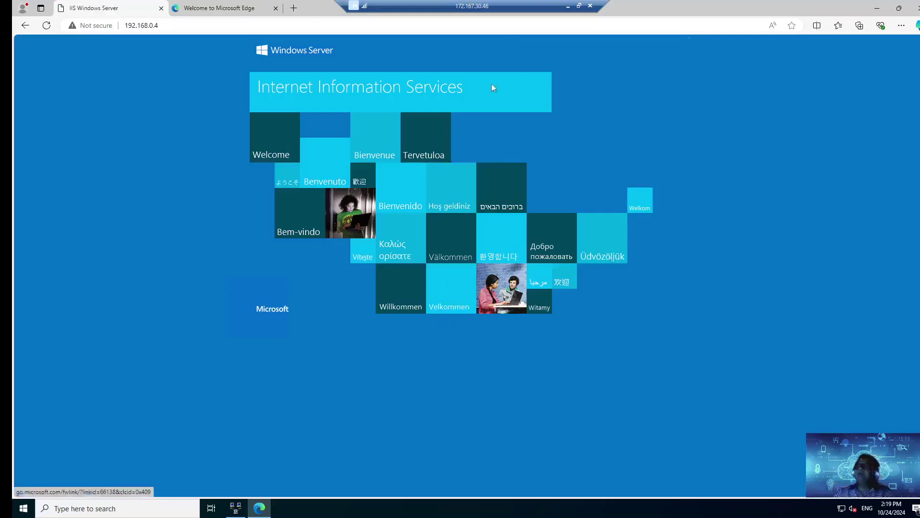
Step: Minimize the remote session and return to the portal's Virtual machines list
click(215, 26)
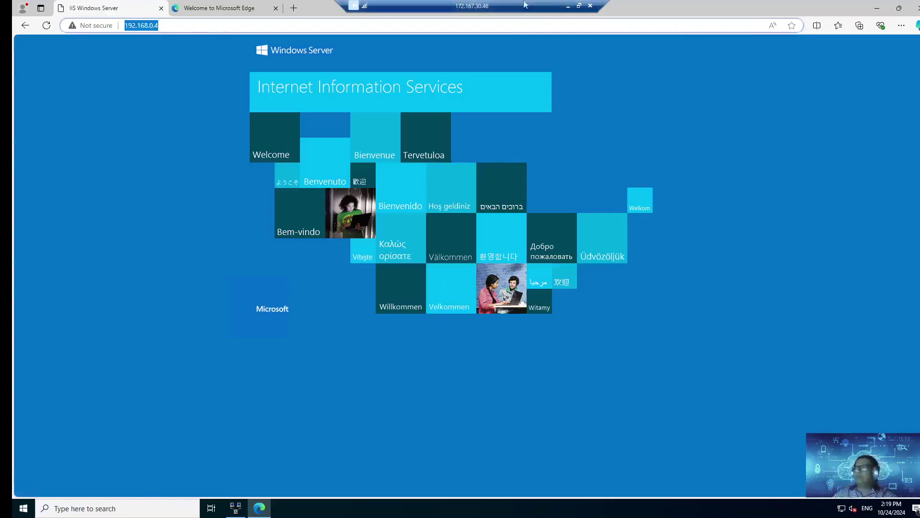
click(568, 7)
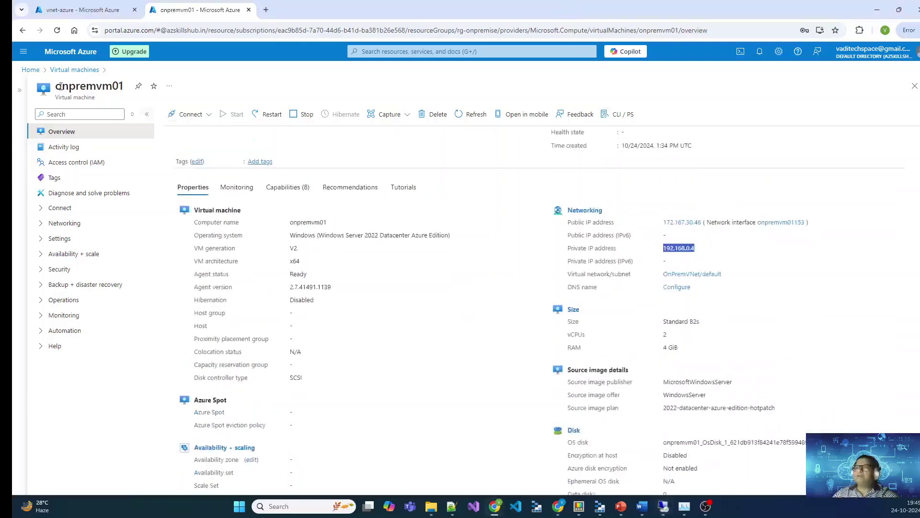
click(64, 71)
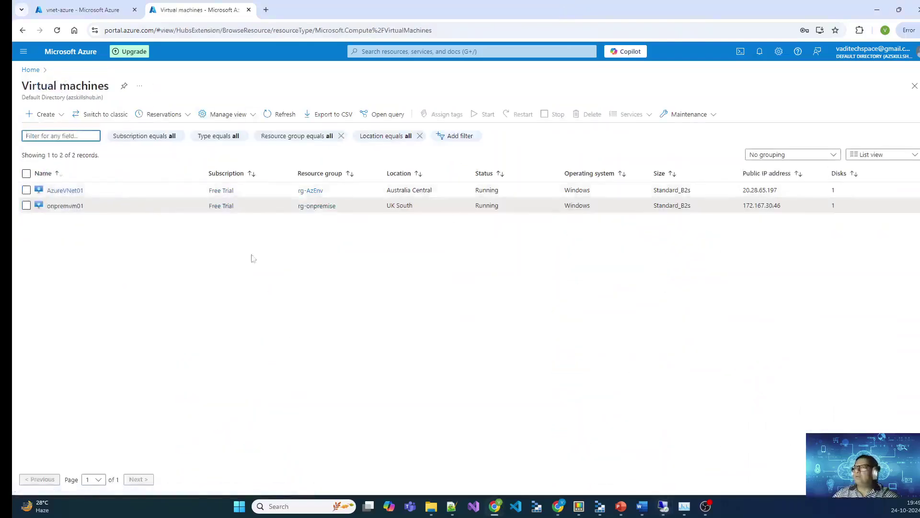
click(65, 191)
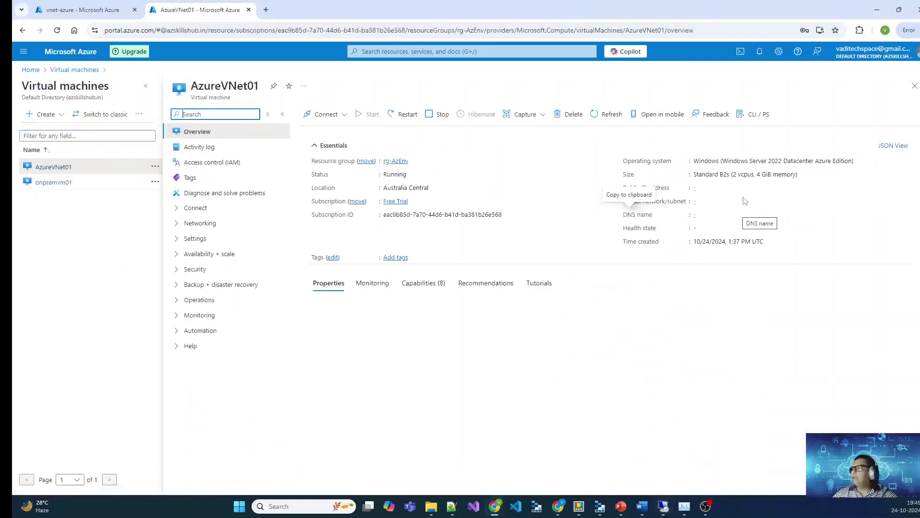
click(729, 188)
mouse_move(663, 506)
click(627, 460)
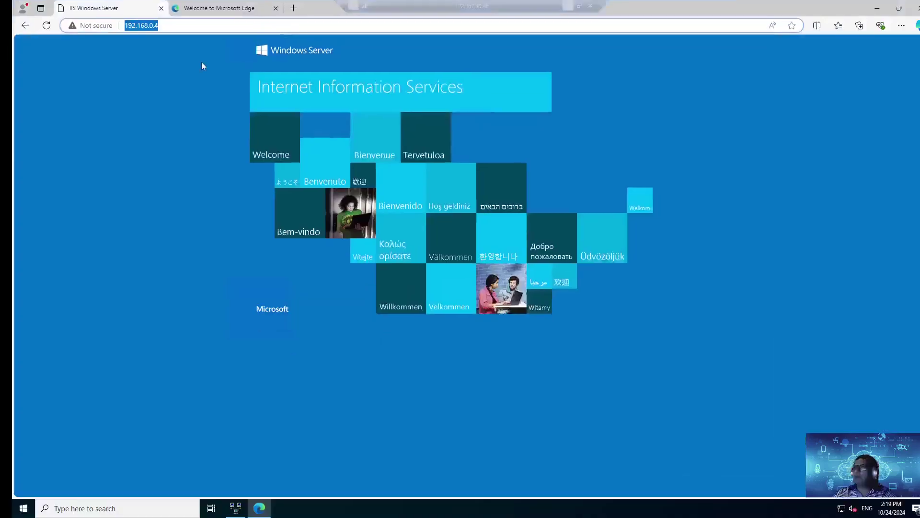
text(http://)
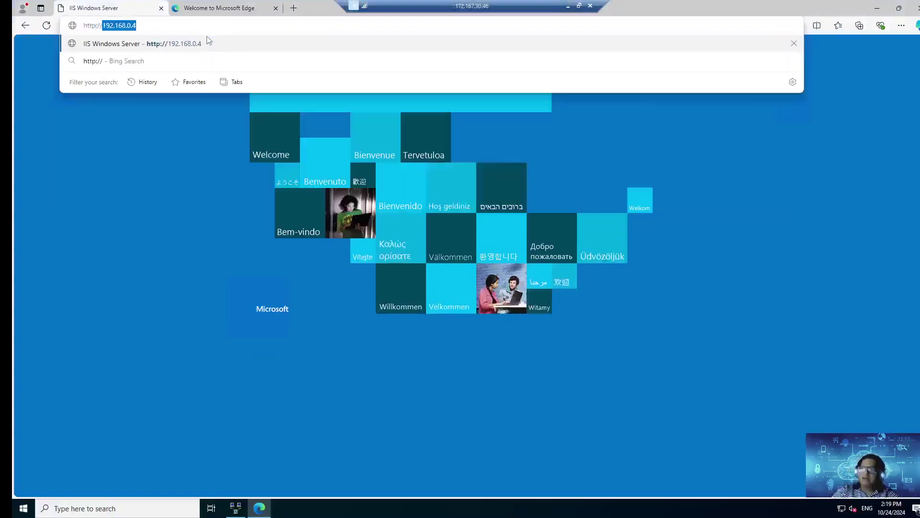
key(ctrl+v)
key(Return)
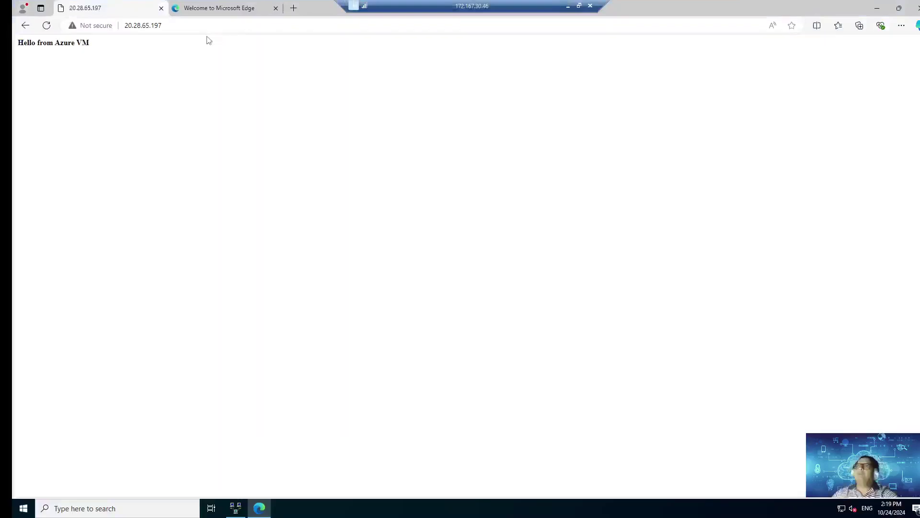
key(ctrl+a)
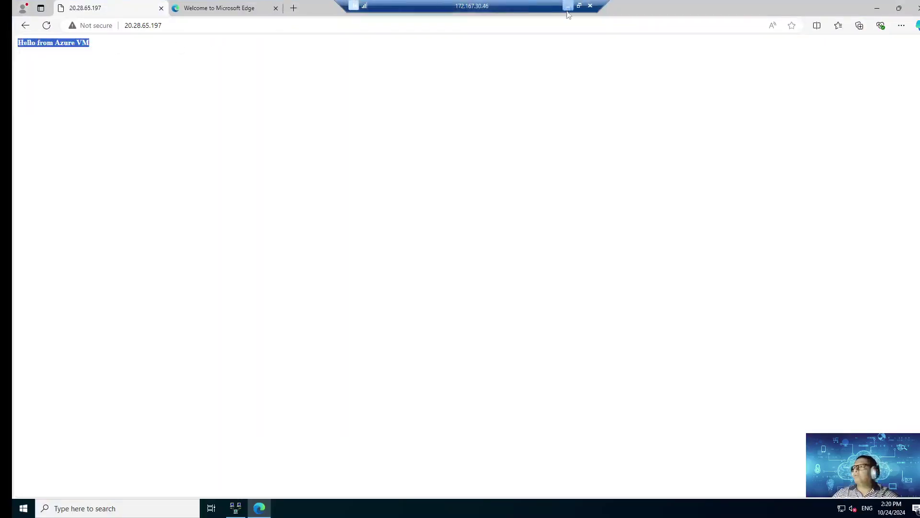
click(568, 6)
scroll(754, 350, down, 1)
drag(741, 297, 728, 295)
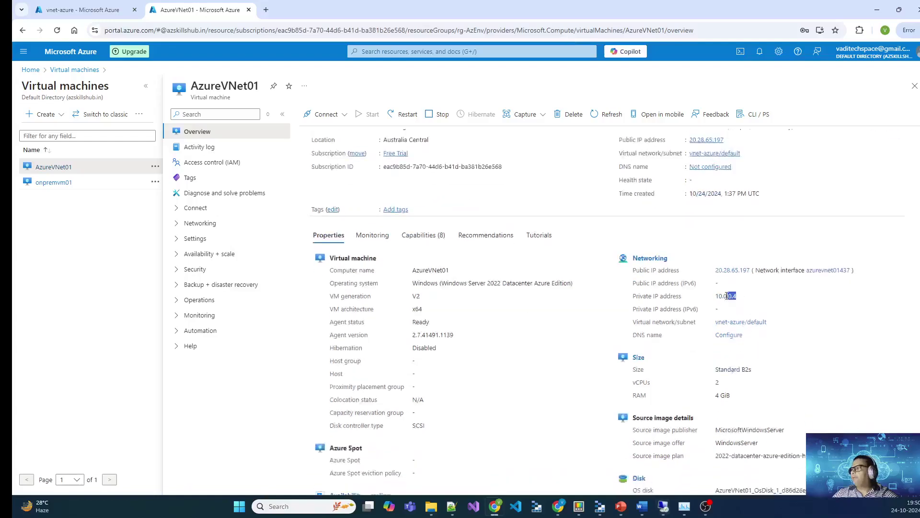
mouse_move(664, 507)
click(637, 460)
click(209, 27)
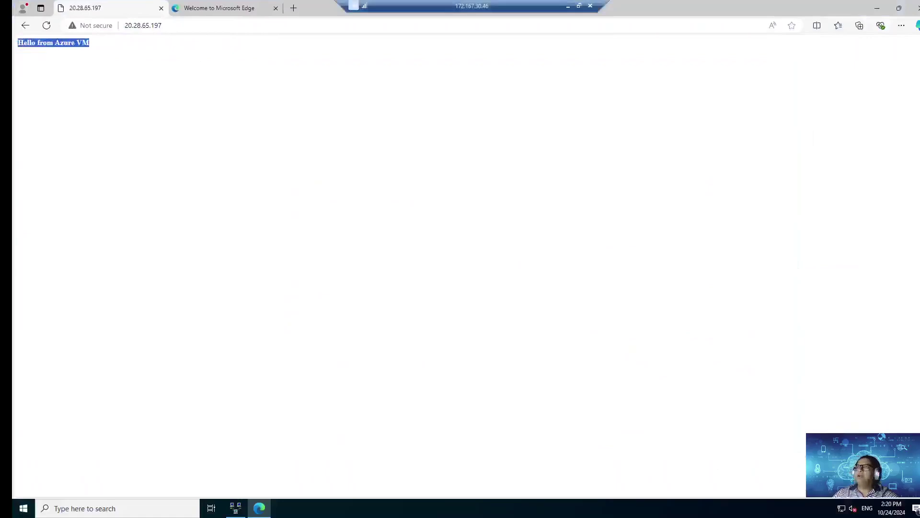
text(http://10.0.0.4)
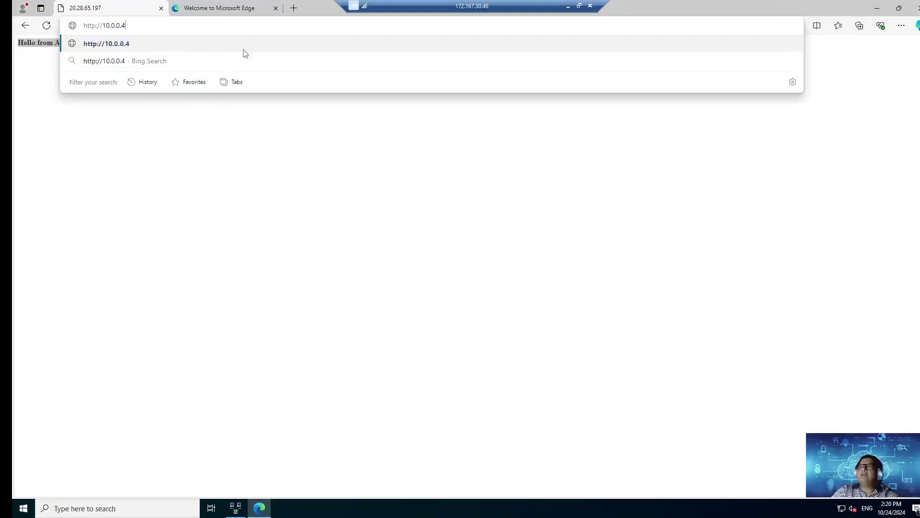
key(Return)
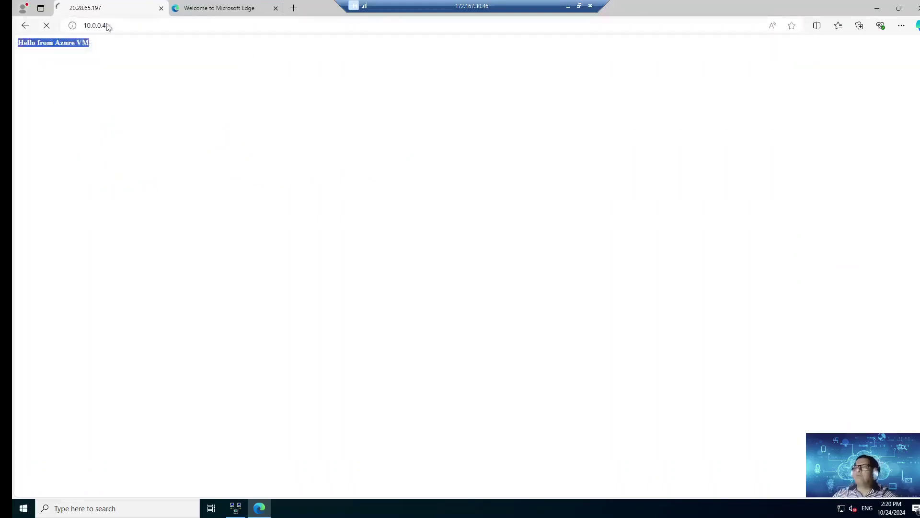
click(222, 12)
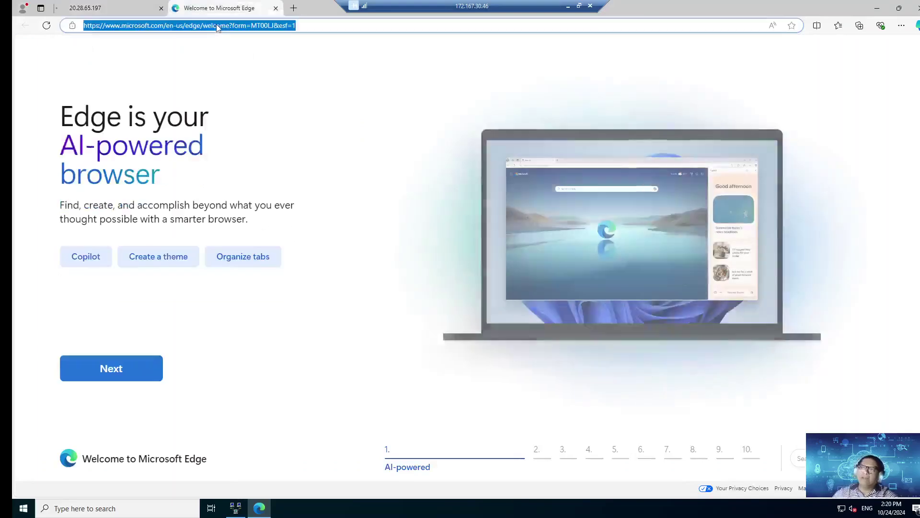
click(217, 25)
text(http://10.0.0.4)
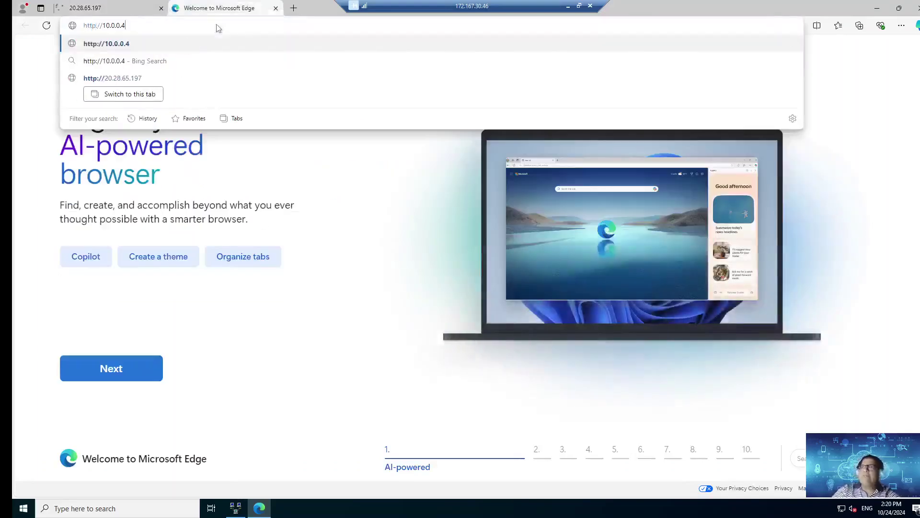
key(Return)
key(ctrl+l)
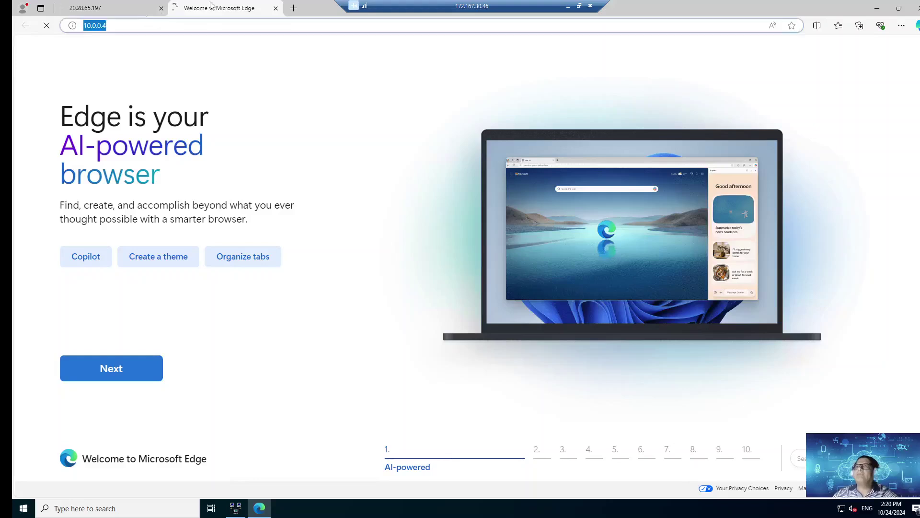
click(235, 507)
Step: Change the Az Router interface's security from machine certificates to a preshared key
click(129, 93)
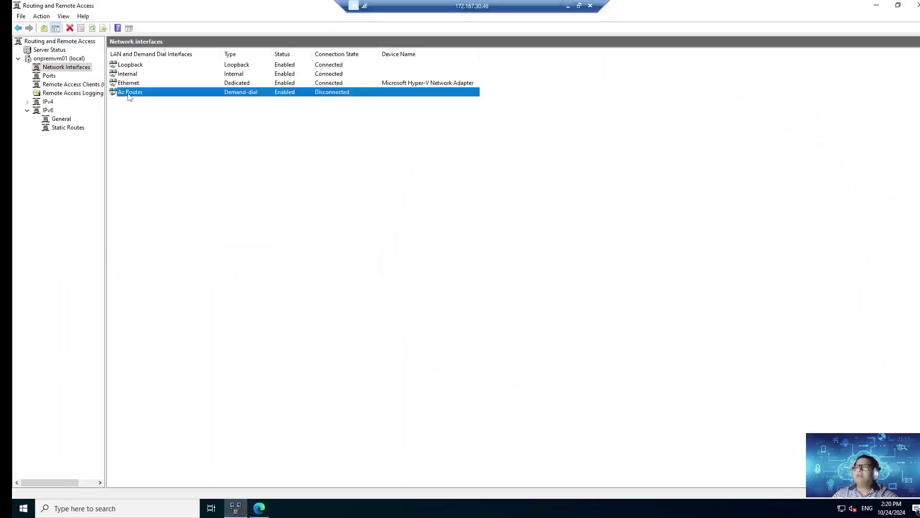
right_click(128, 96)
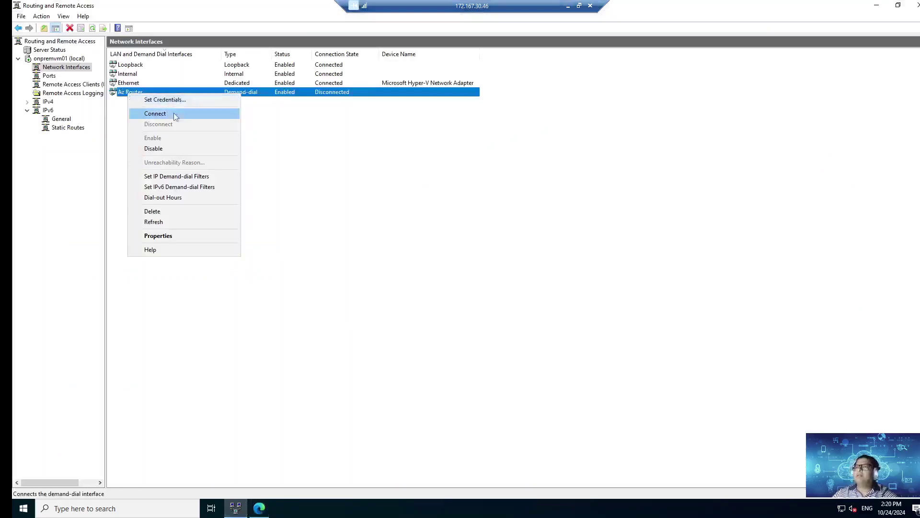
click(177, 237)
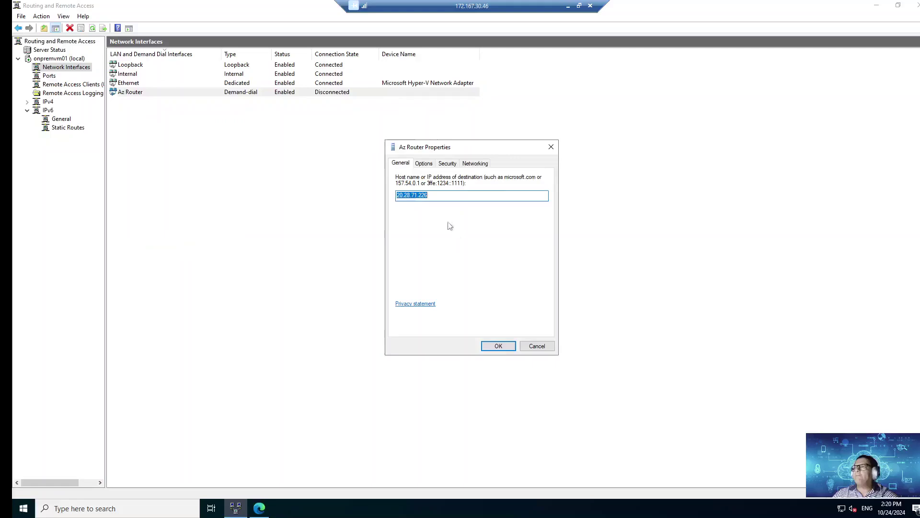
click(448, 163)
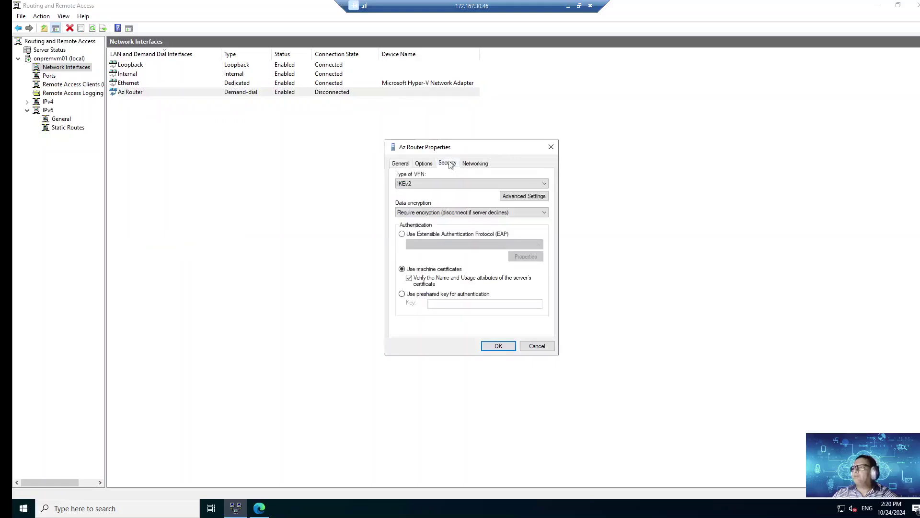
click(402, 295)
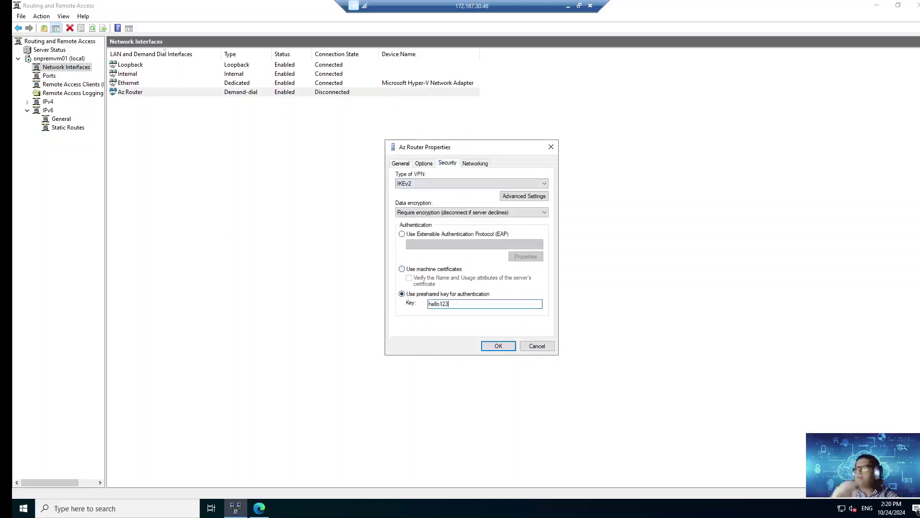
click(514, 345)
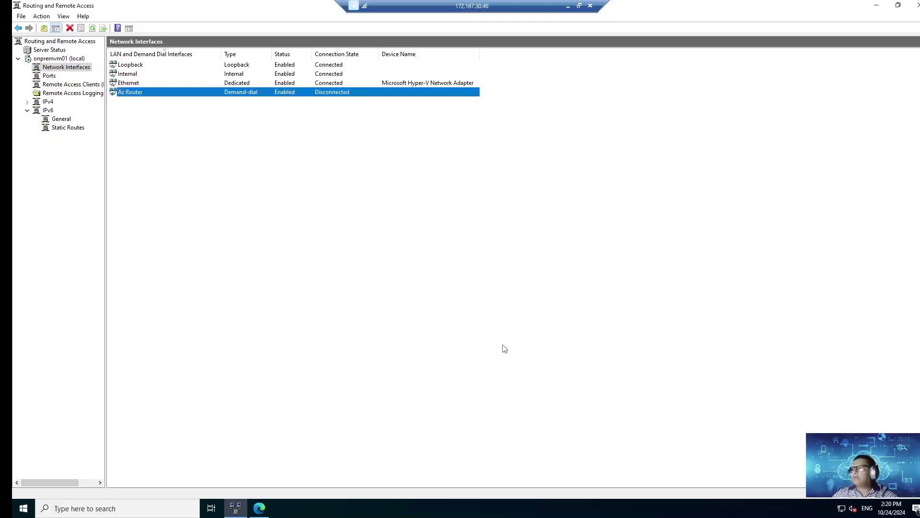
click(258, 162)
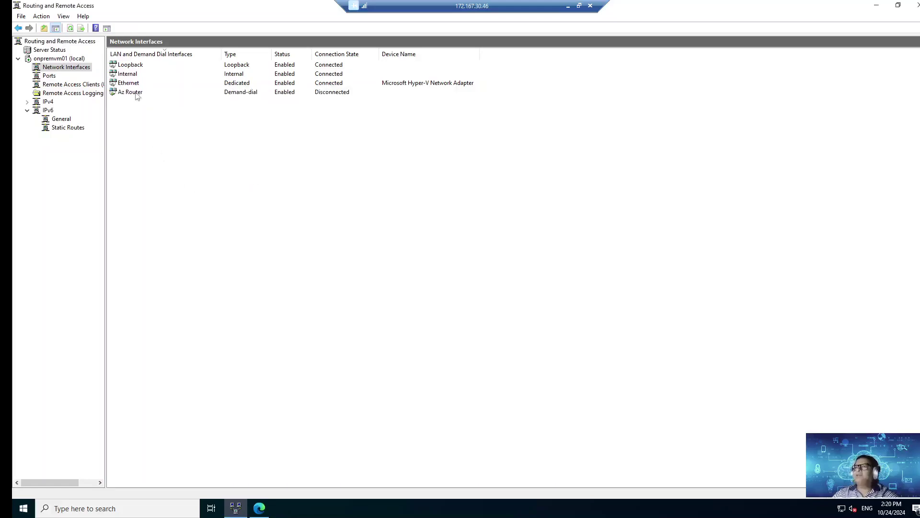
Step: Check the Edge tabs on the on-prem server, then restore the remote desktop session
click(261, 508)
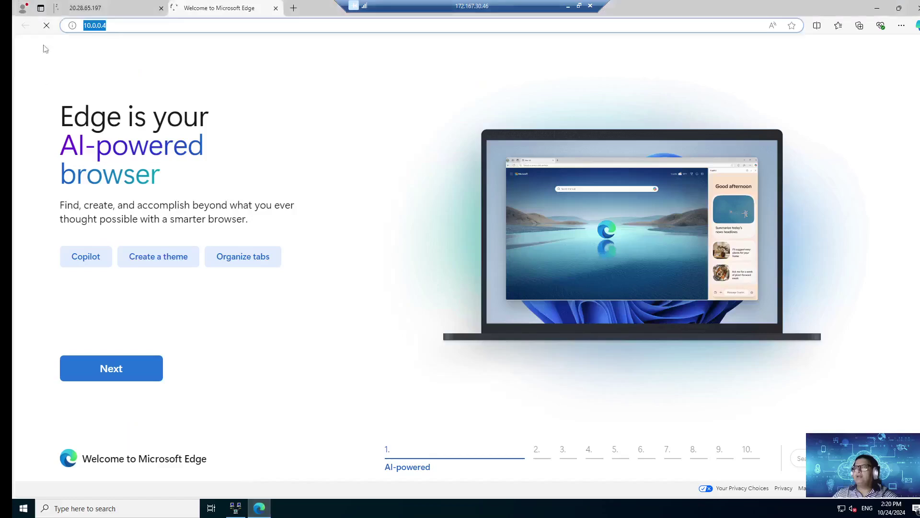
click(114, 7)
click(220, 8)
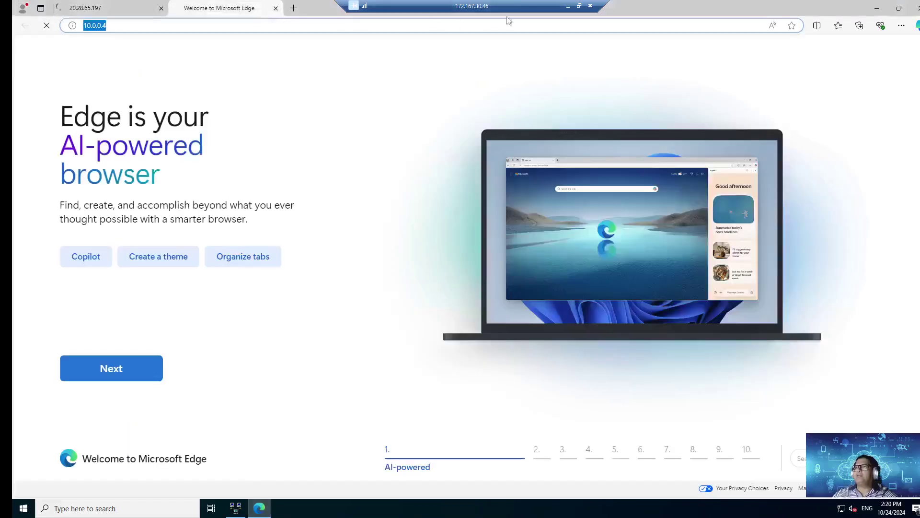
click(569, 6)
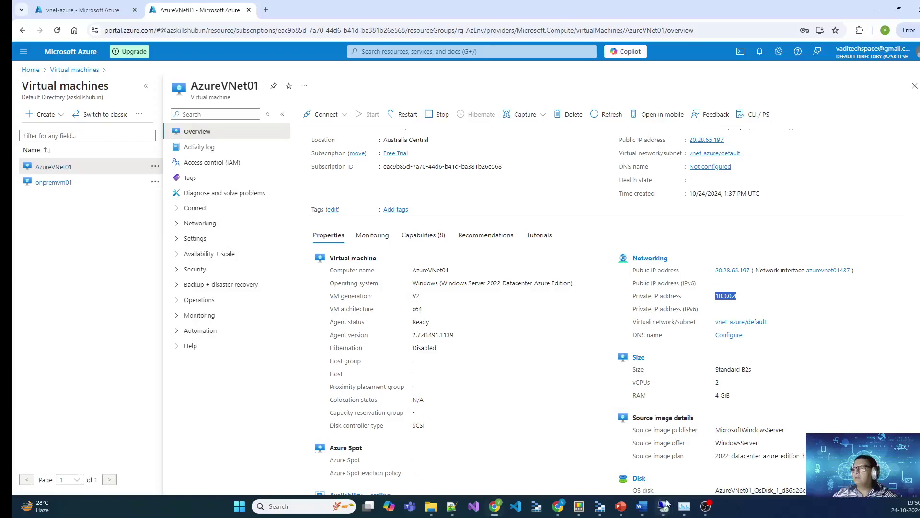
mouse_move(663, 506)
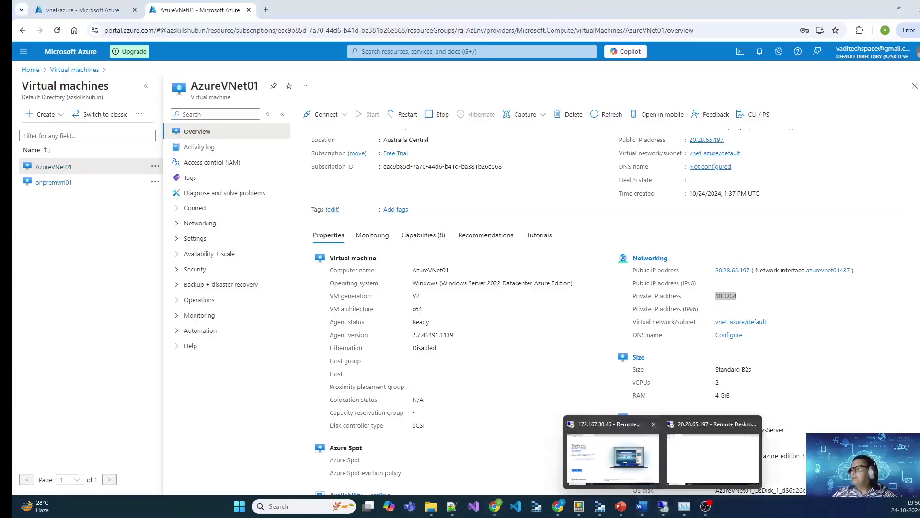
click(642, 455)
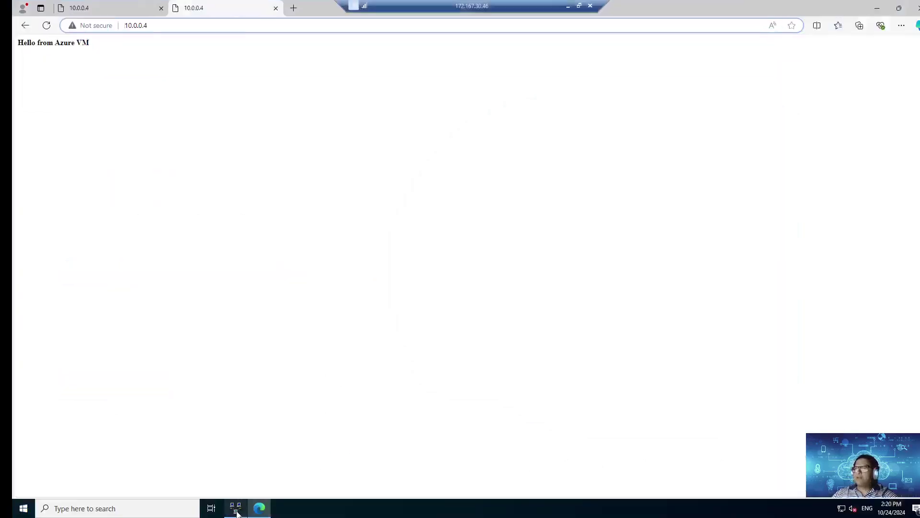
Step: Connect the Az Router demand-dial interface in Routing and Remote Access
click(235, 508)
click(130, 93)
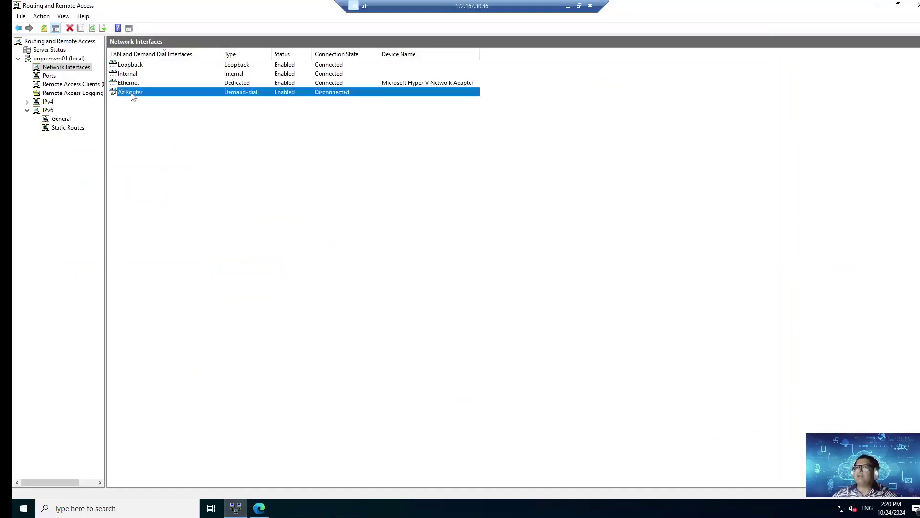
right_click(130, 93)
click(164, 114)
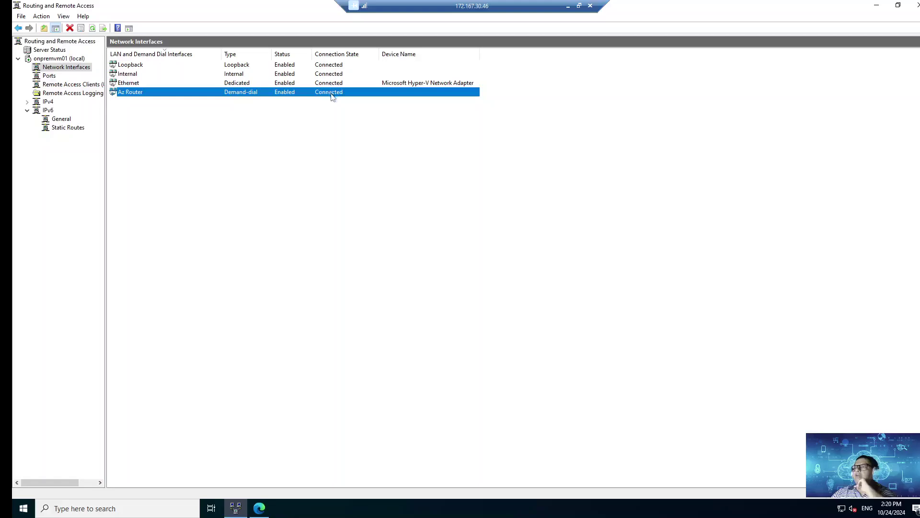
click(259, 509)
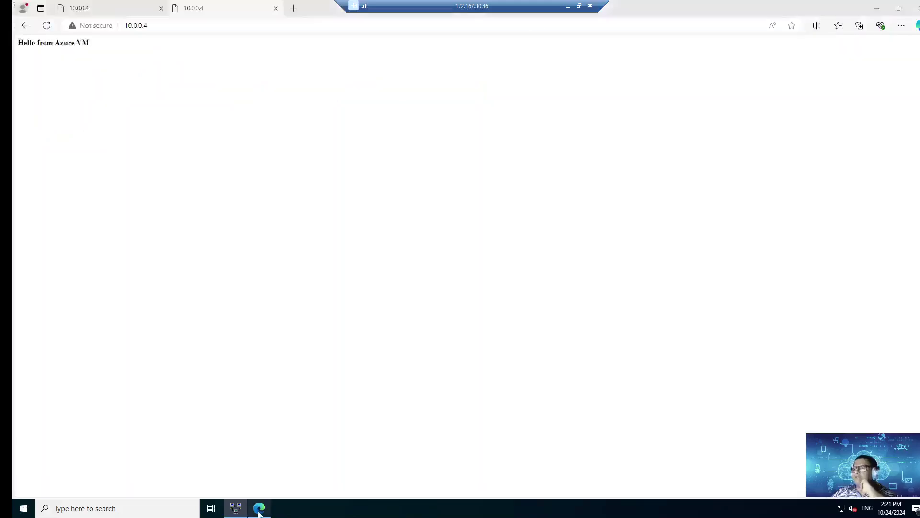
drag(113, 46, 18, 44)
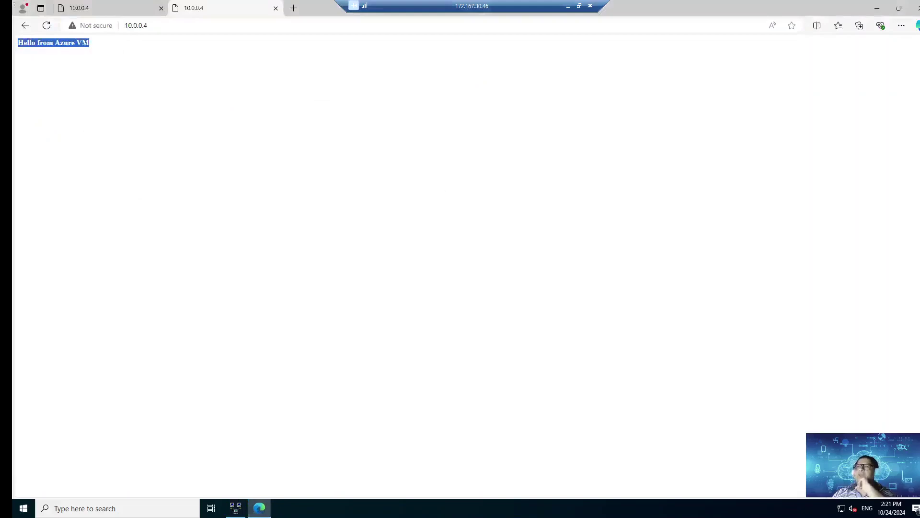
key(ctrl+l)
click(231, 36)
drag(91, 43, 18, 43)
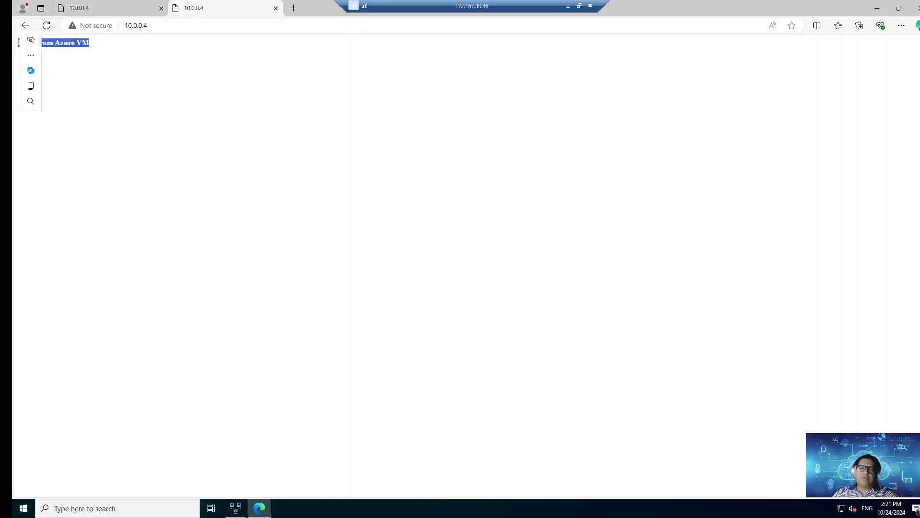
click(139, 56)
click(568, 6)
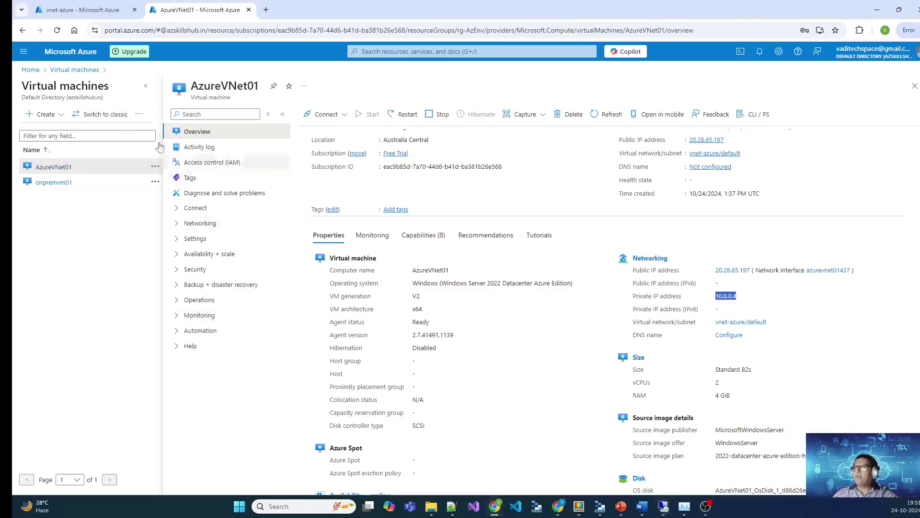
Step: Refresh the vng-vpn gateway's Connections list and confirm it still reads Not connected
click(79, 10)
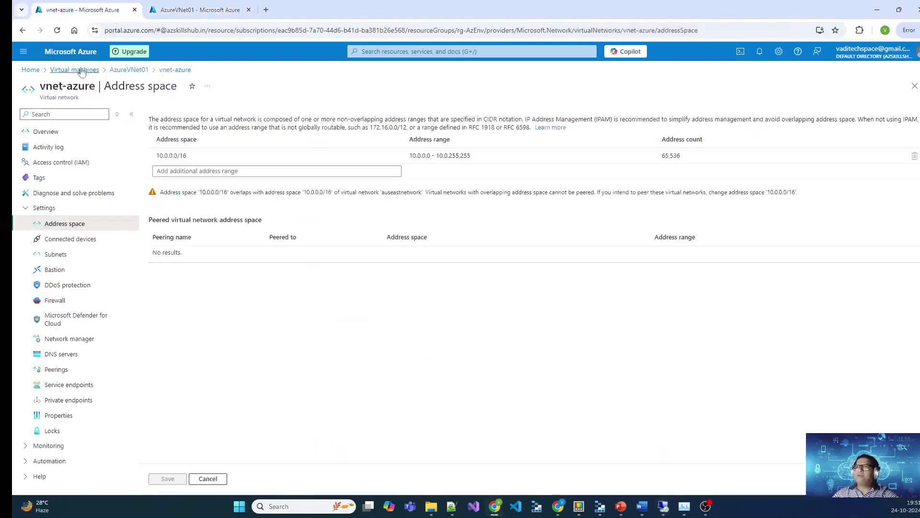
click(30, 70)
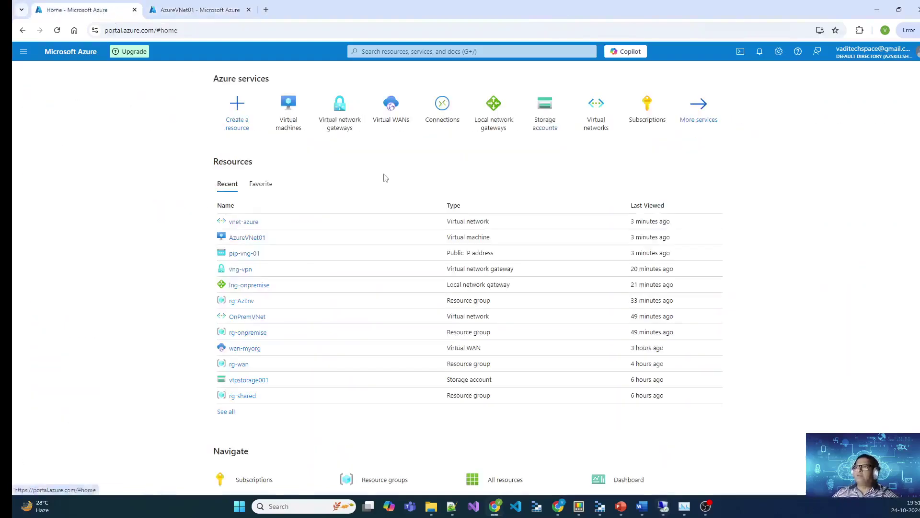
click(340, 108)
click(431, 507)
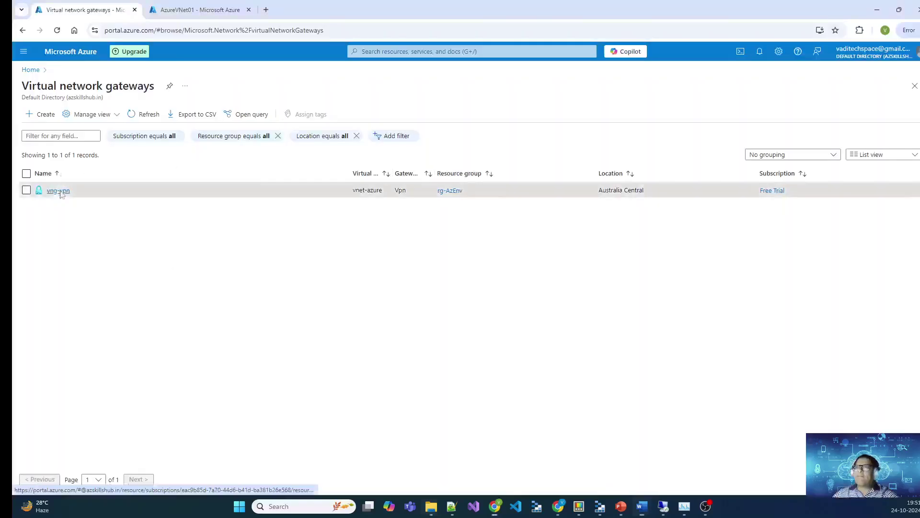
click(58, 190)
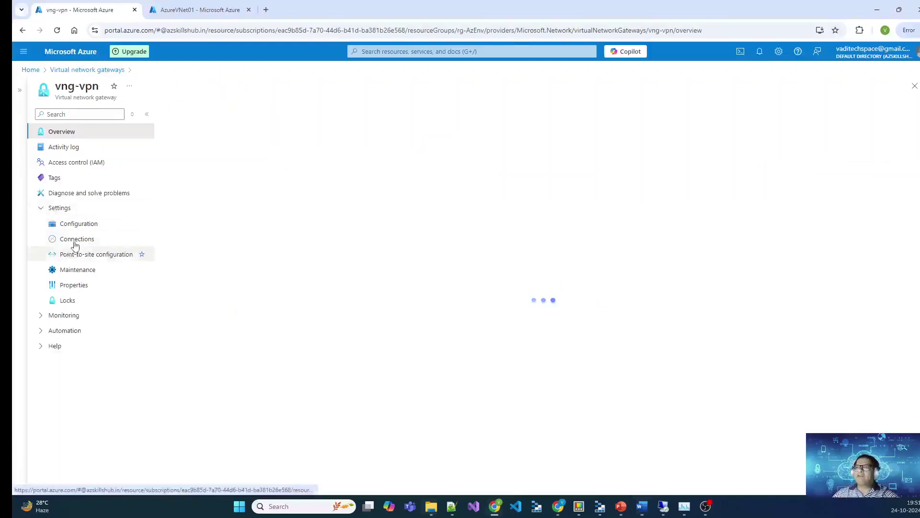
click(75, 242)
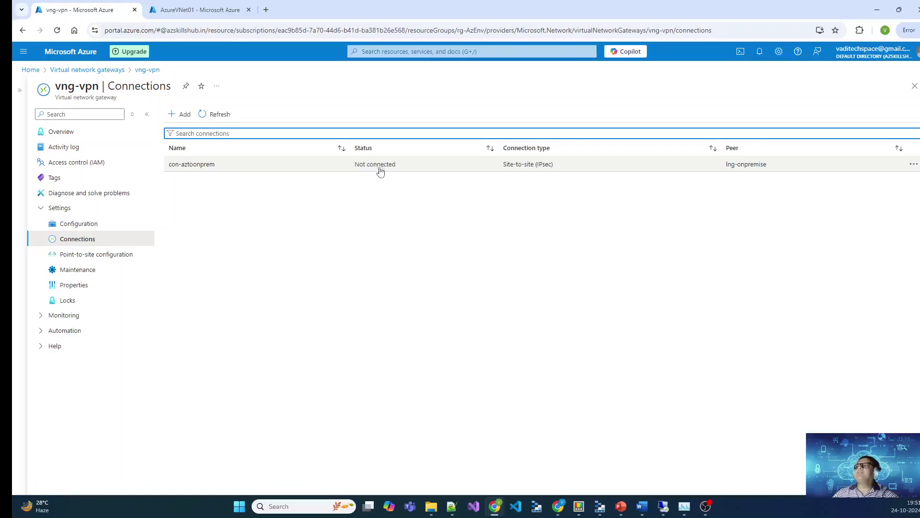
click(211, 114)
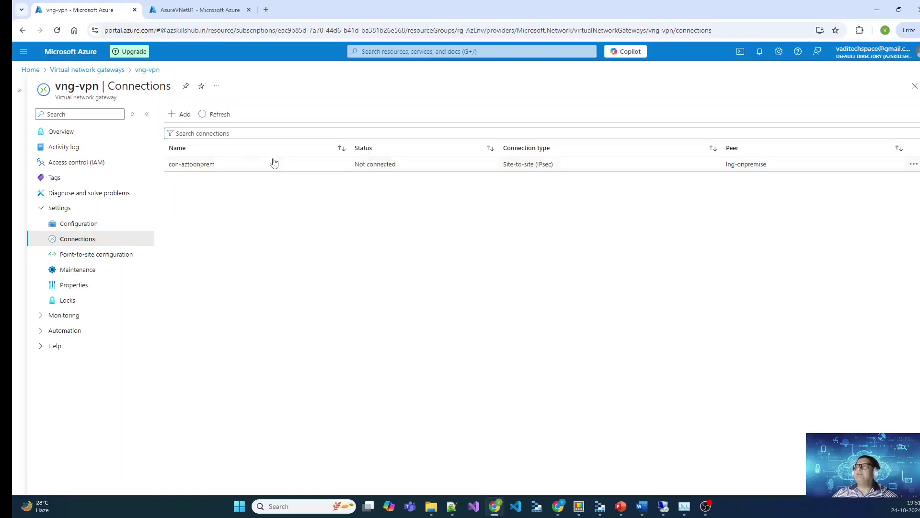
click(222, 117)
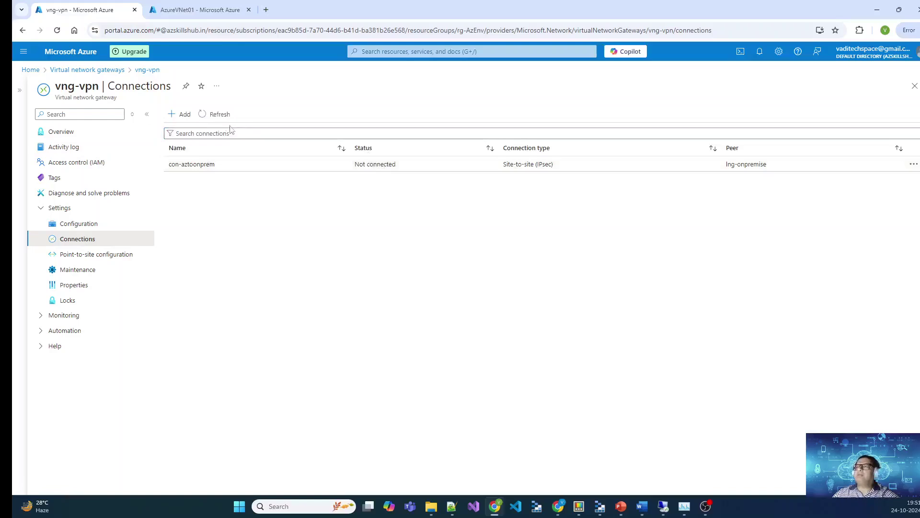
drag(405, 167, 355, 169)
click(370, 247)
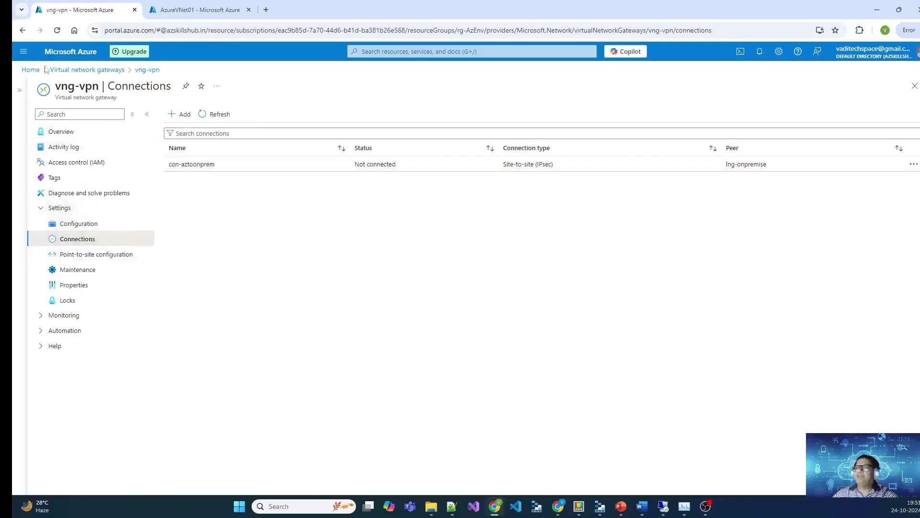
Step: Open the con-aztoonprem connection overview from Home > Connections, then return Home
click(31, 70)
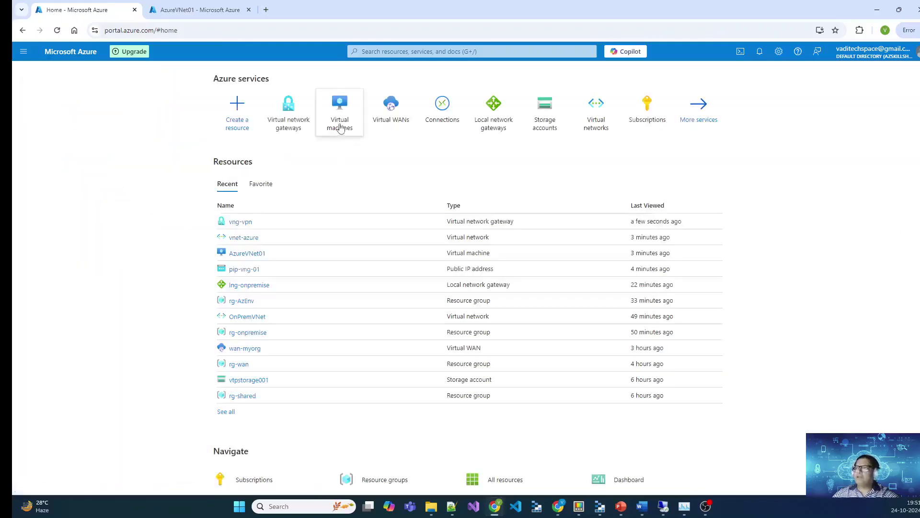
click(440, 113)
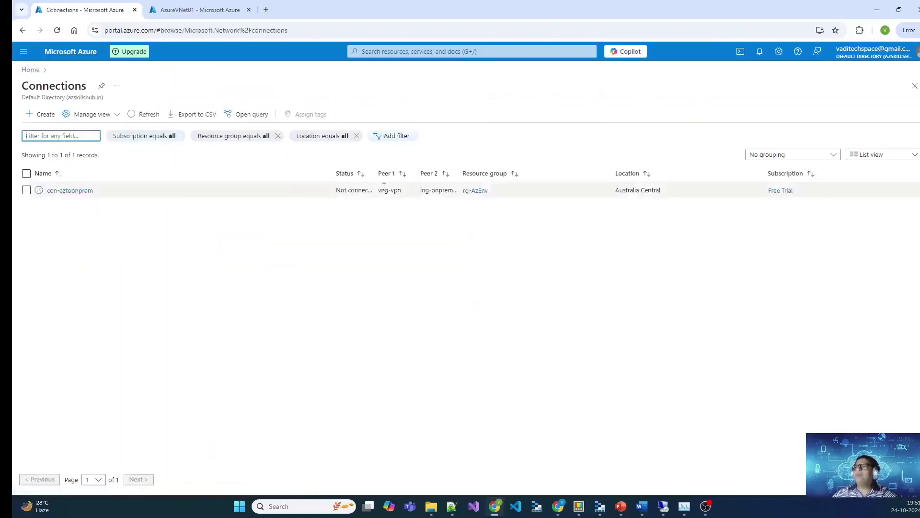
click(88, 190)
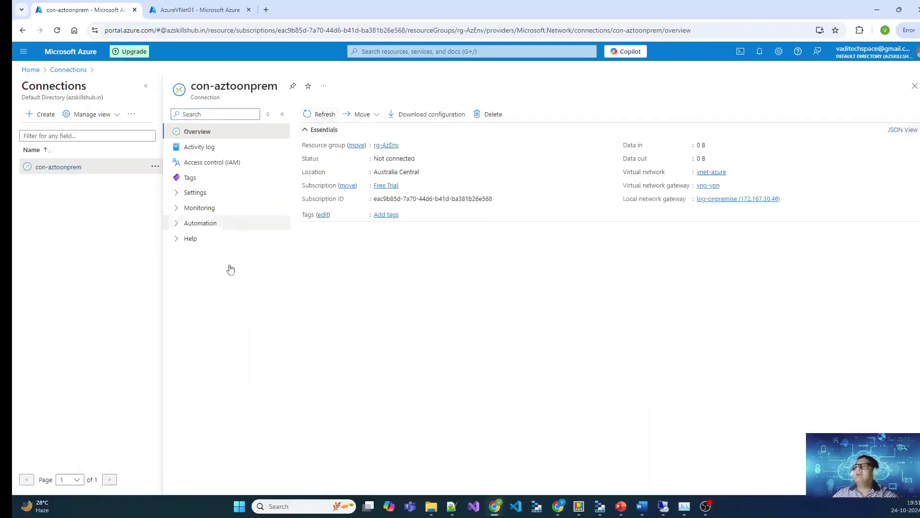
click(30, 70)
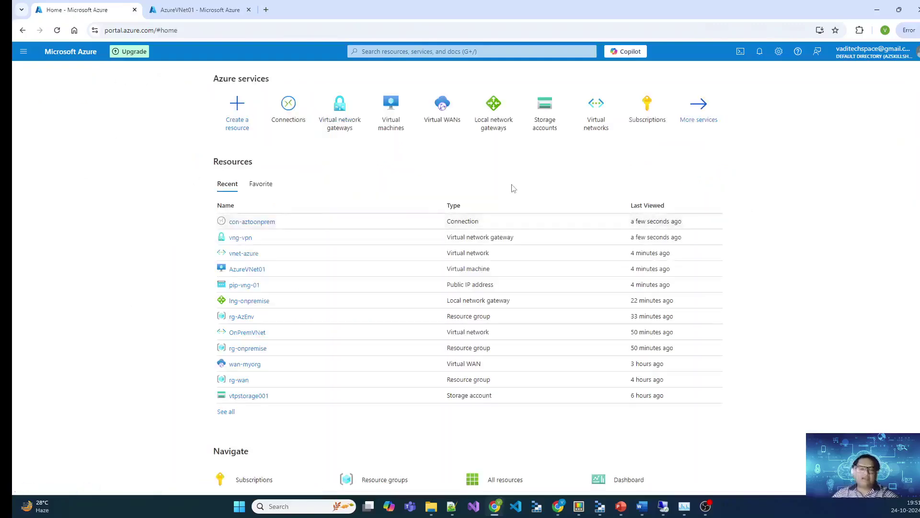